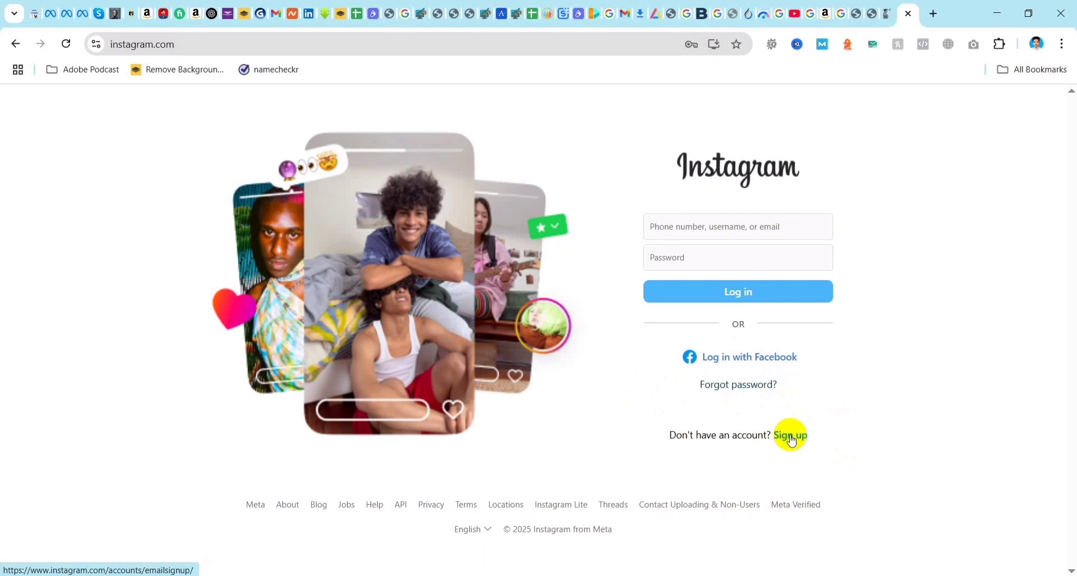
# Step: Open the sign-up form for a new account and enter the e-mail address and the account password
pyautogui.click(789, 437)
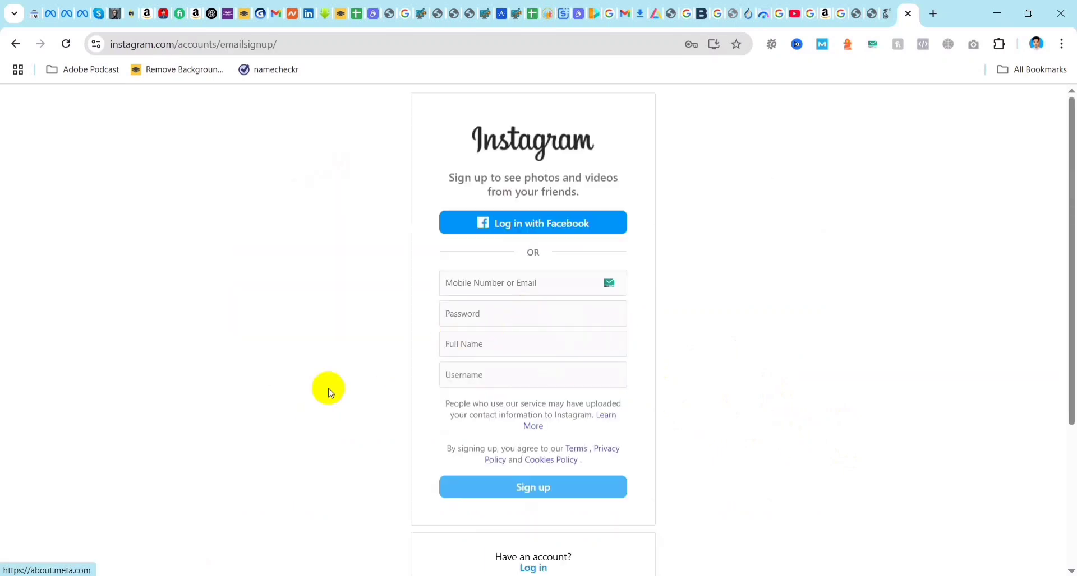
pyautogui.click(502, 285)
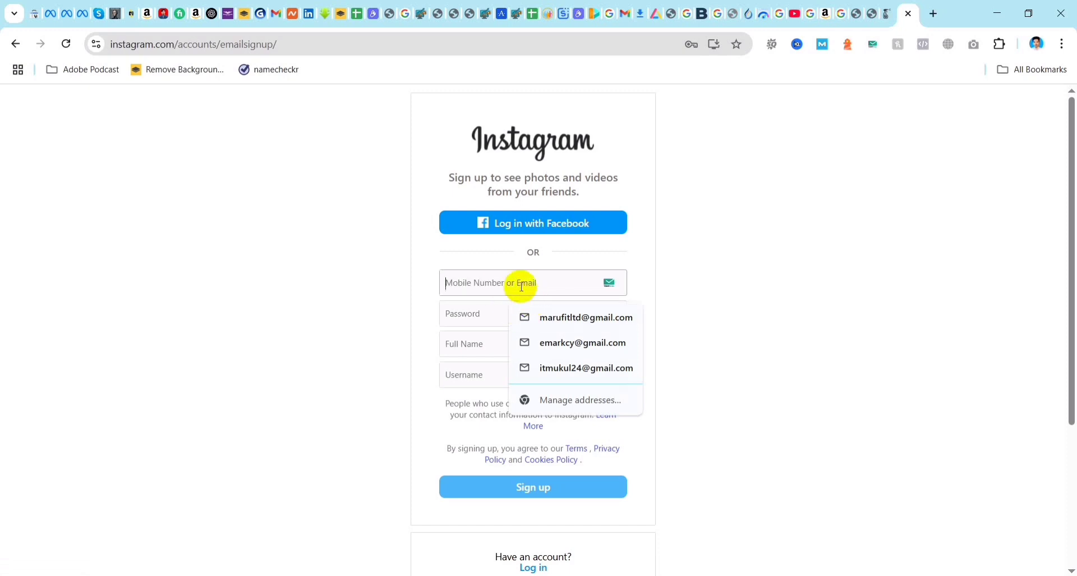
pyautogui.hotkey('ctrl', 'v')
pyautogui.click(510, 313)
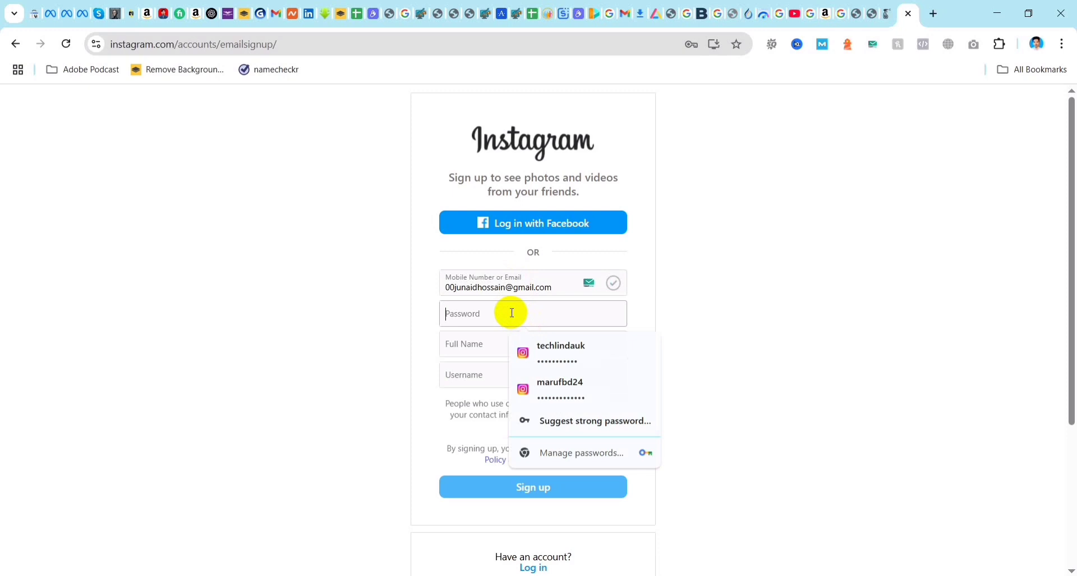
pyautogui.hotkey('ctrl', 'v')
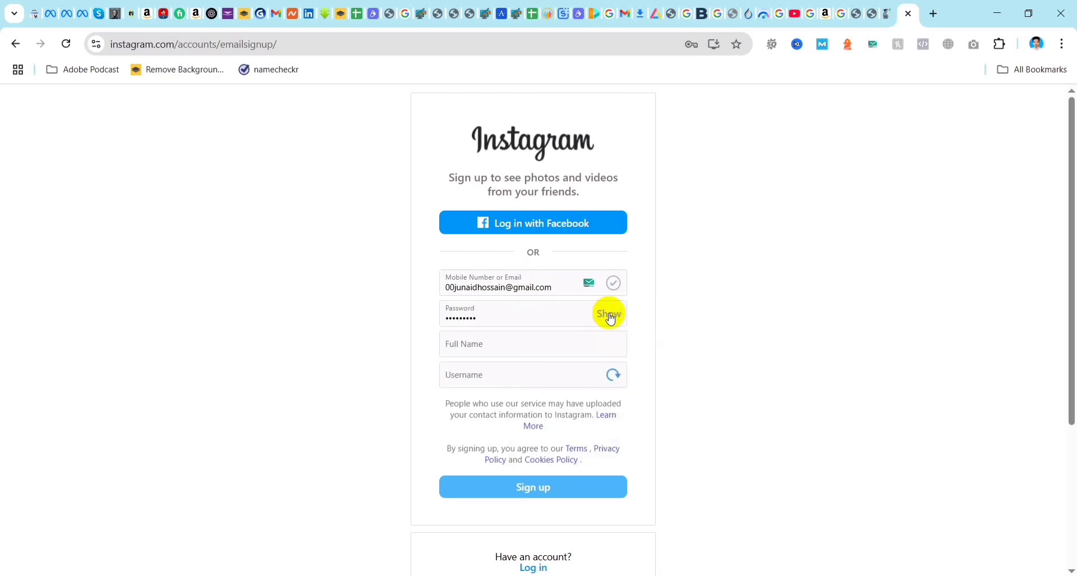
# Step: Enter the account holder's full name in the sign-up form
pyautogui.click(492, 344)
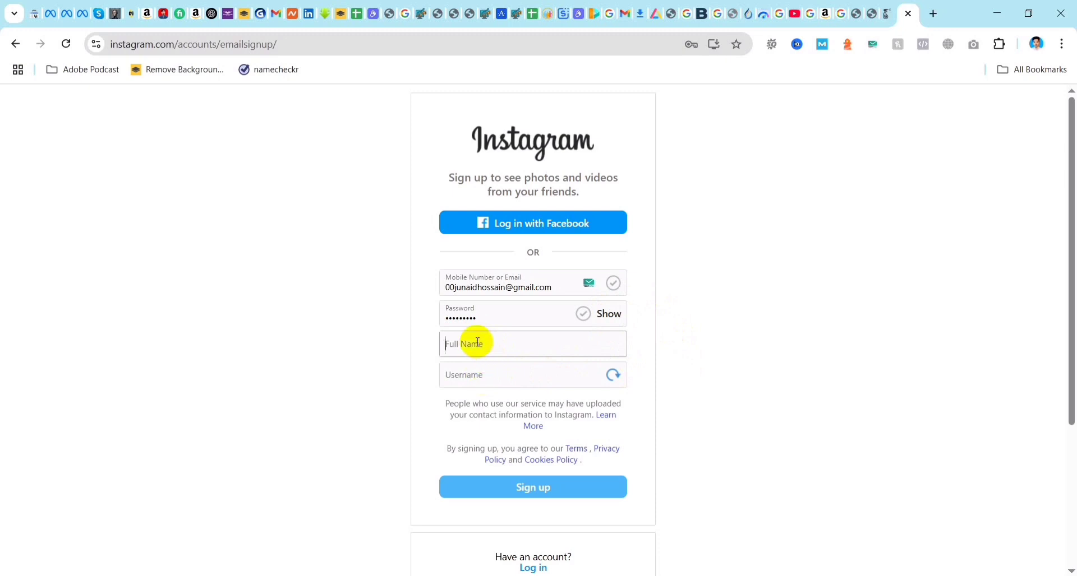
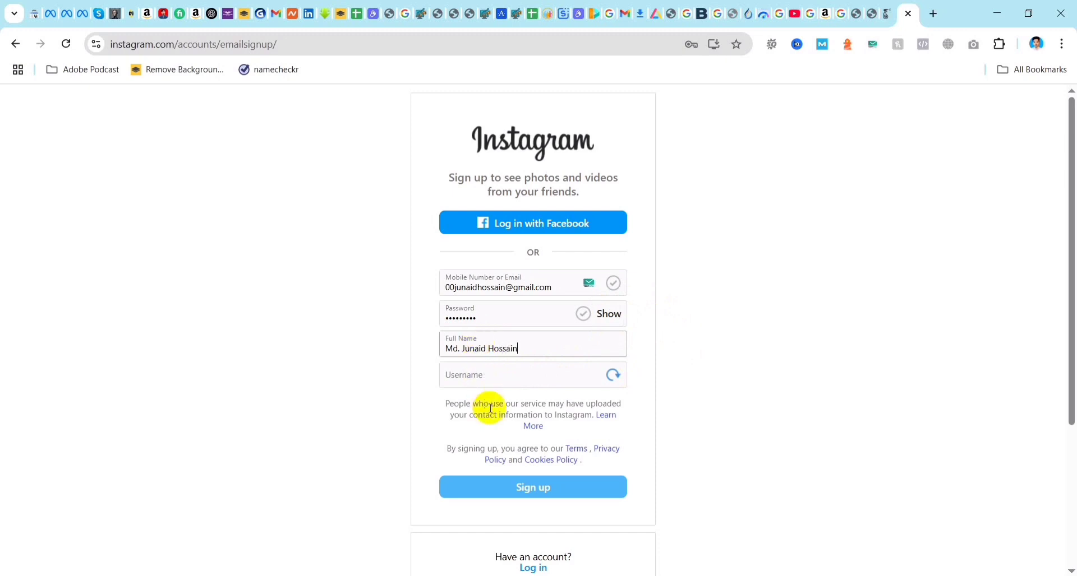
# Step: Enter a username made of the holder's first and last name in lowercase, followed by 00
pyautogui.click(482, 376)
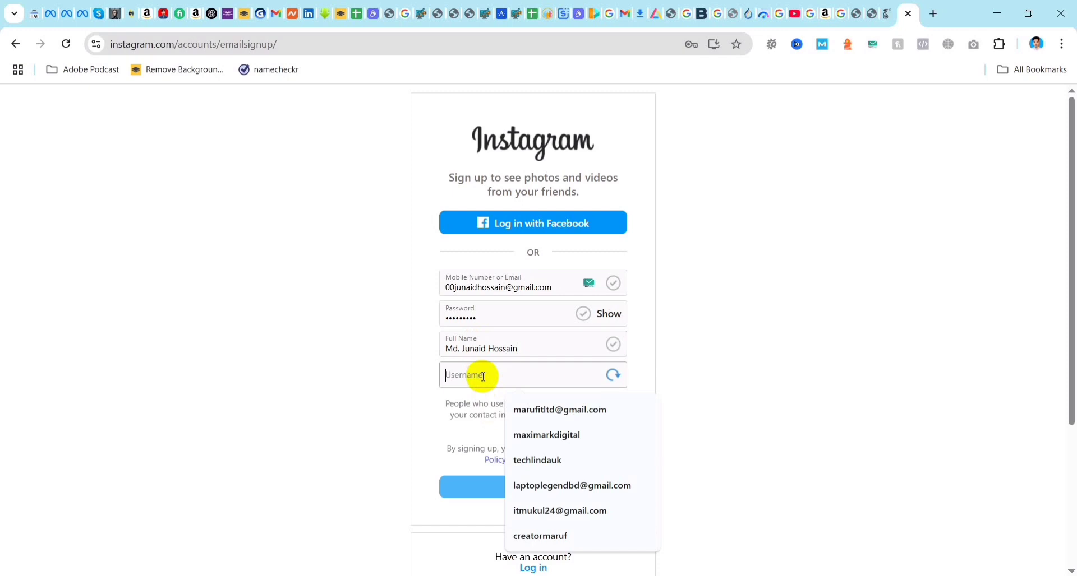
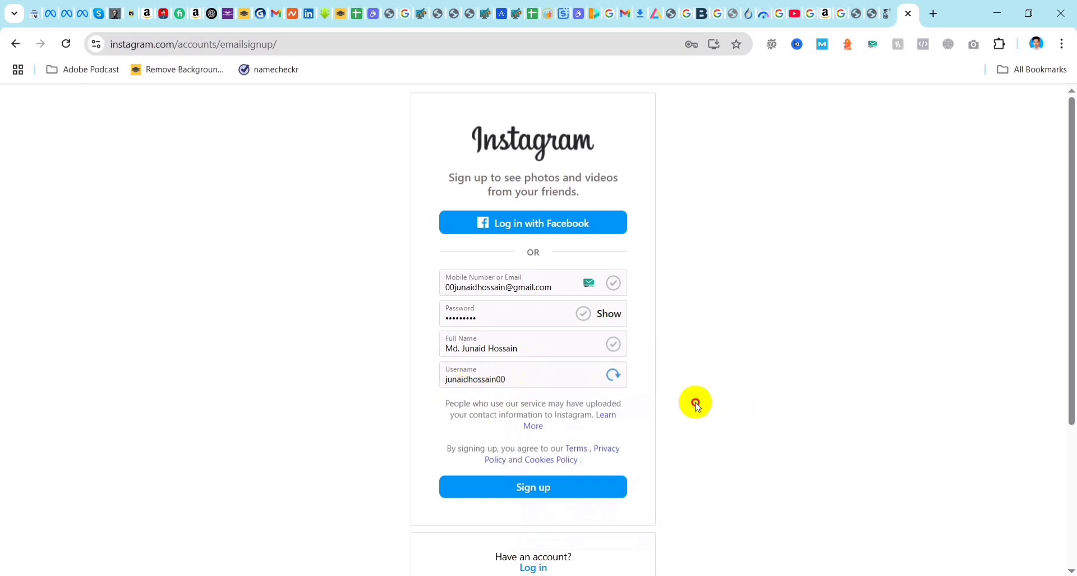
# Step: Change the username so that 00 stands before the name instead of after it
pyautogui.click(512, 379)
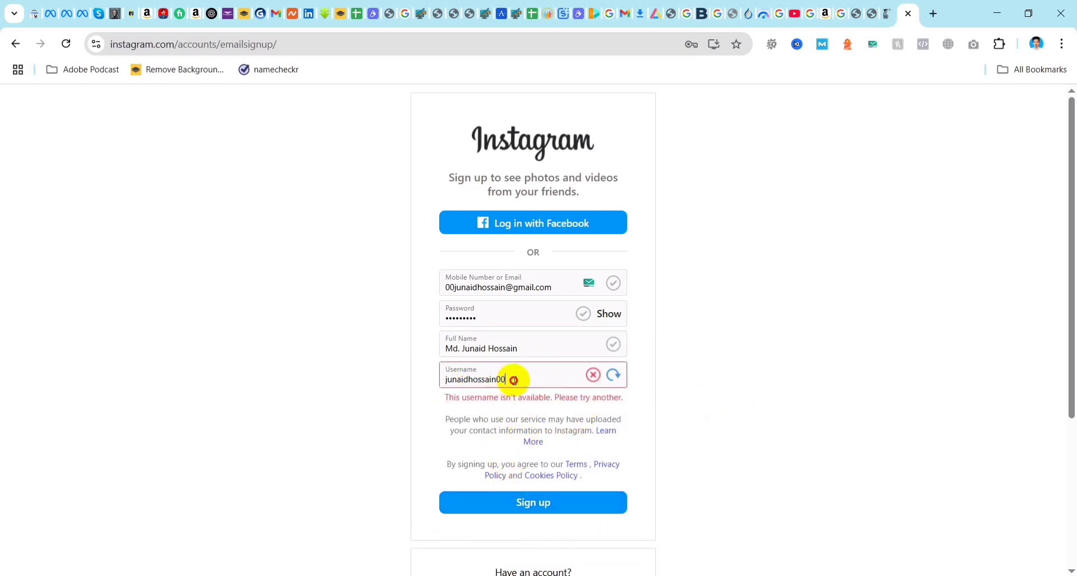
pyautogui.press('BackSpace')
pyautogui.press('BackSpace')
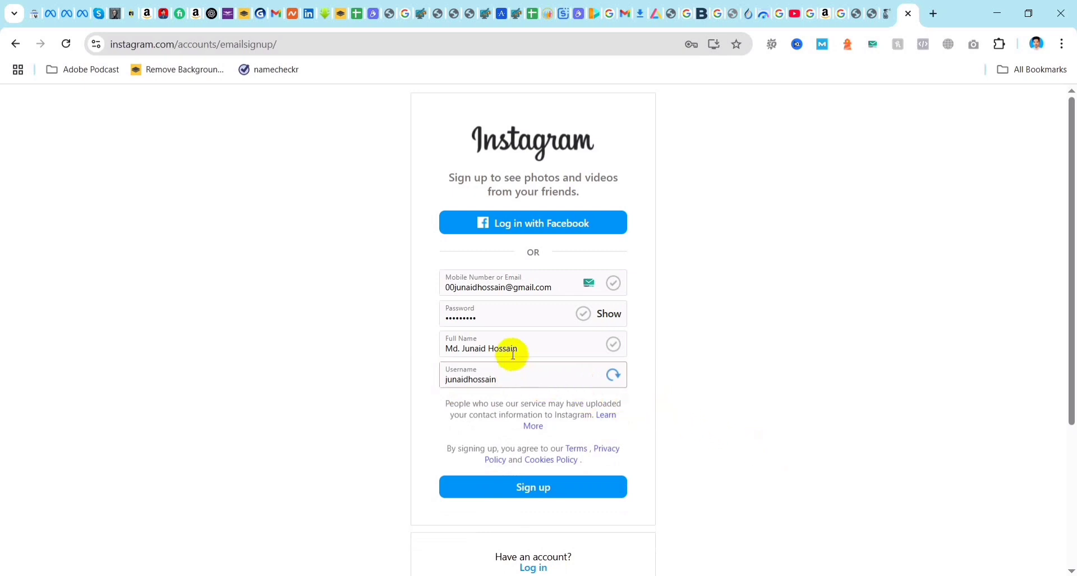
pyautogui.click(442, 379)
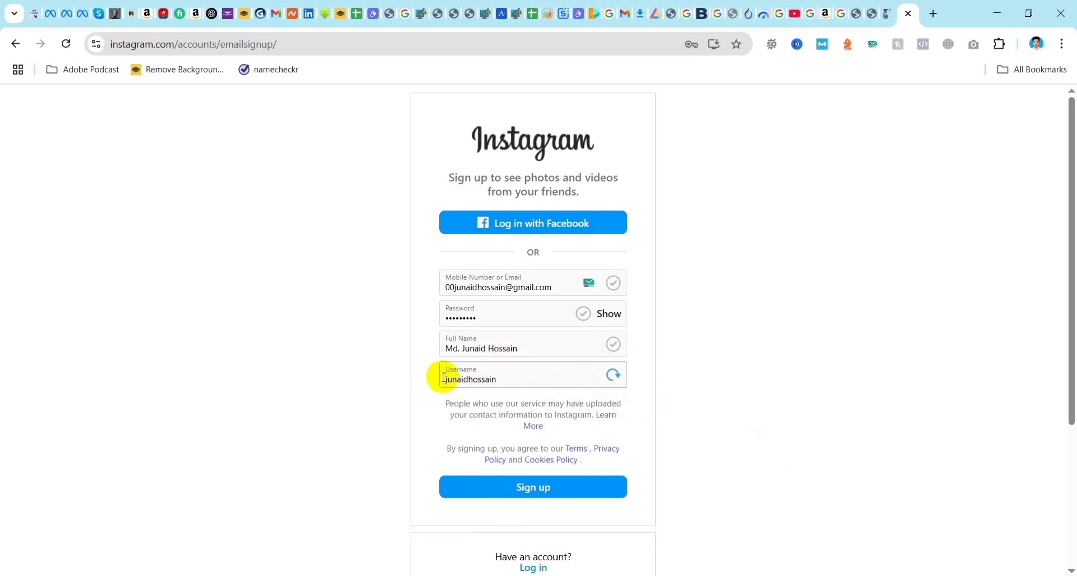
pyautogui.write('00')
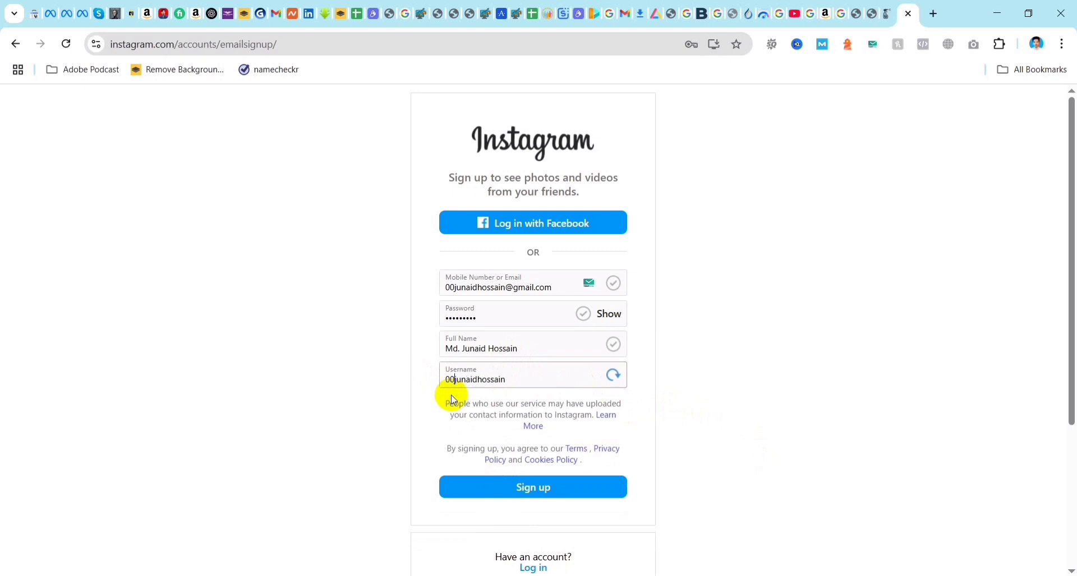
pyautogui.click(728, 400)
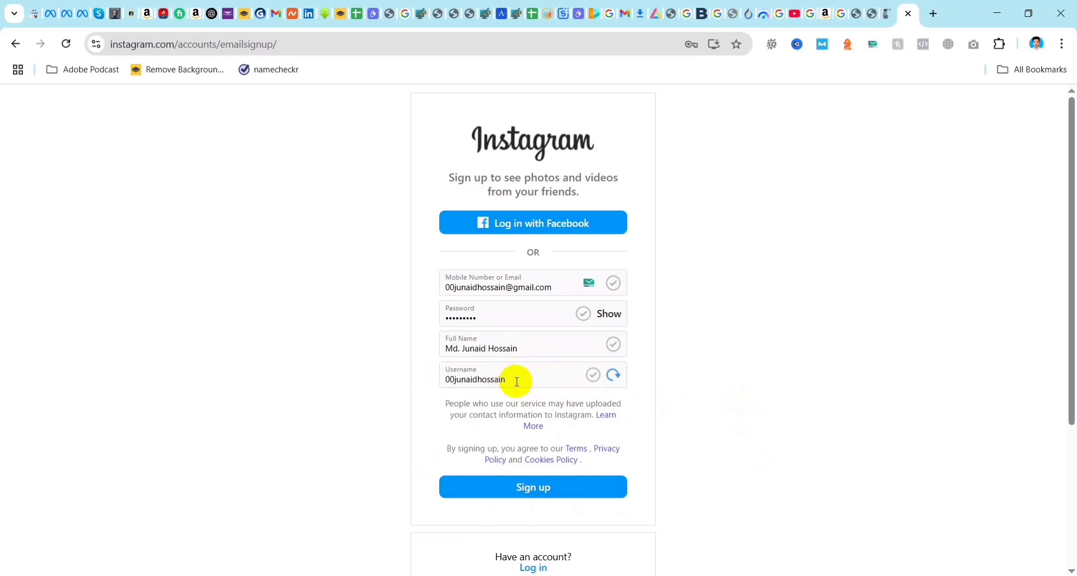
# Step: Try the username with 00 after the name in place of the leading 00
pyautogui.click(450, 378)
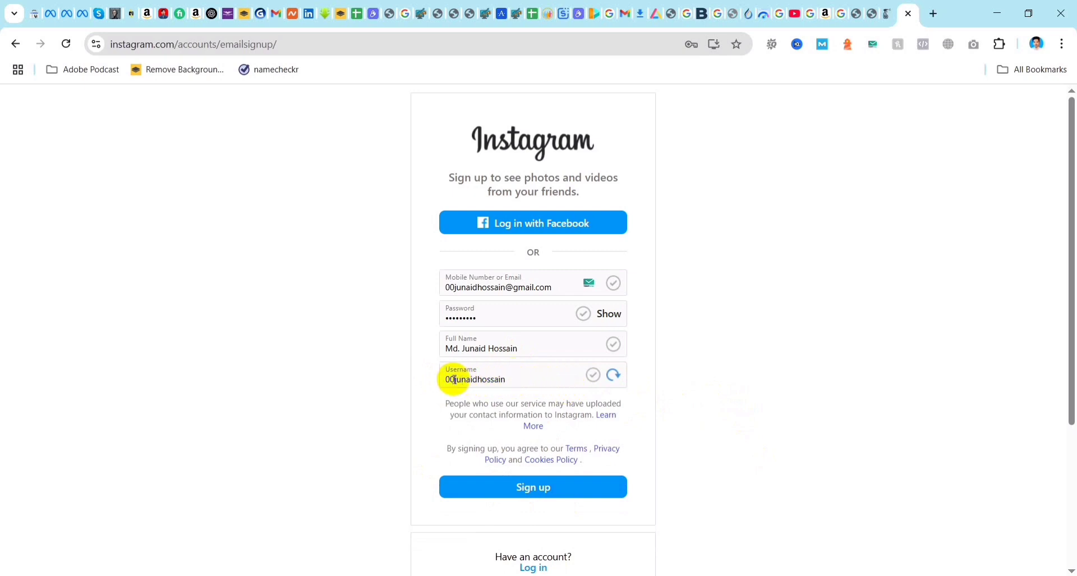
pyautogui.press('BackSpace')
pyautogui.press('BackSpace')
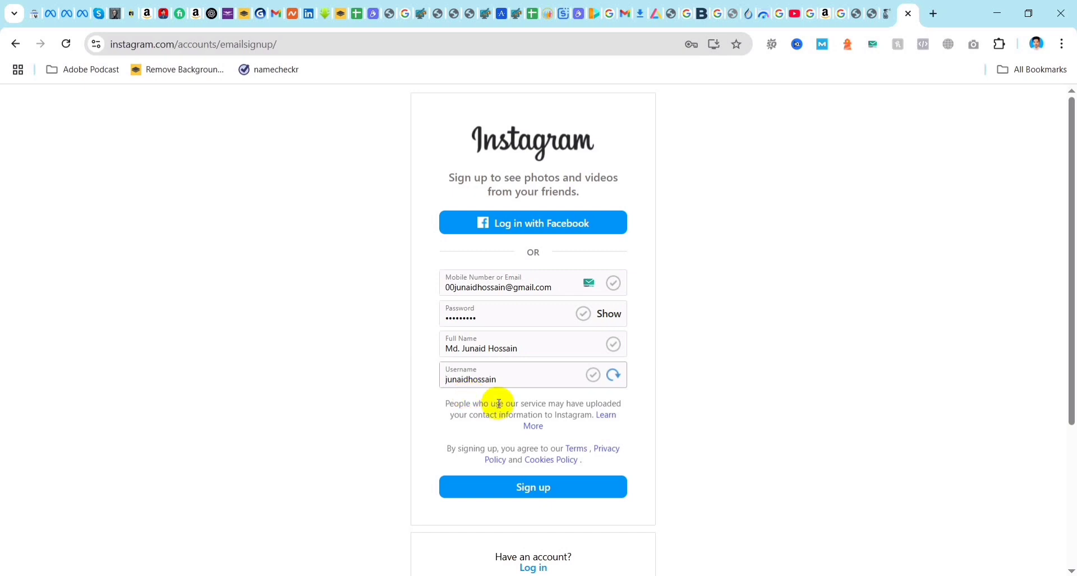
pyautogui.write('00')
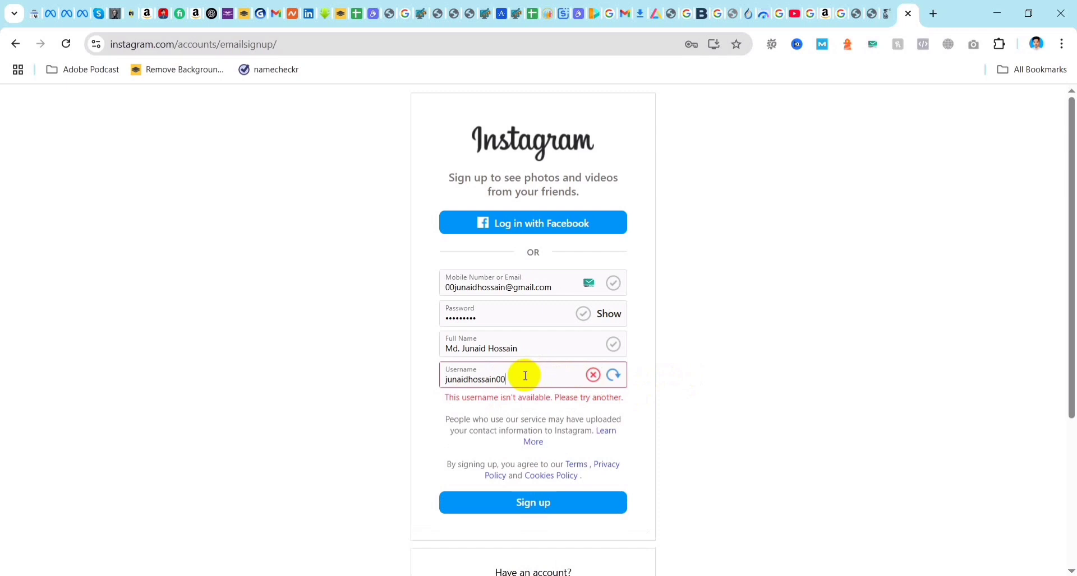
# Step: Remove the trailing 00 from the username and put 00 back in front of the name
pyautogui.press('BackSpace')
pyautogui.press('BackSpace')
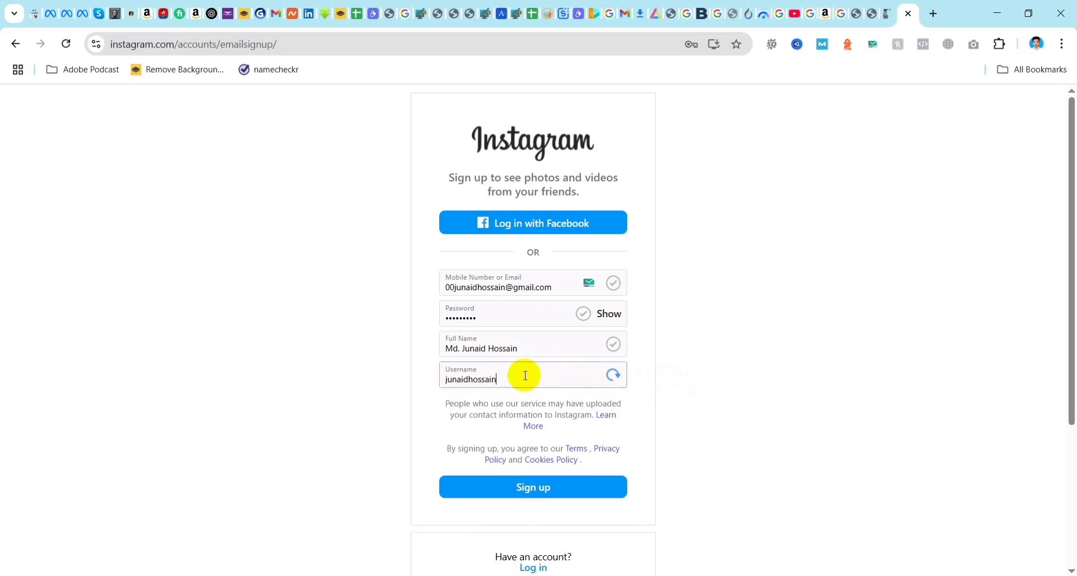
pyautogui.click(447, 380)
pyautogui.write('00')
pyautogui.click(746, 394)
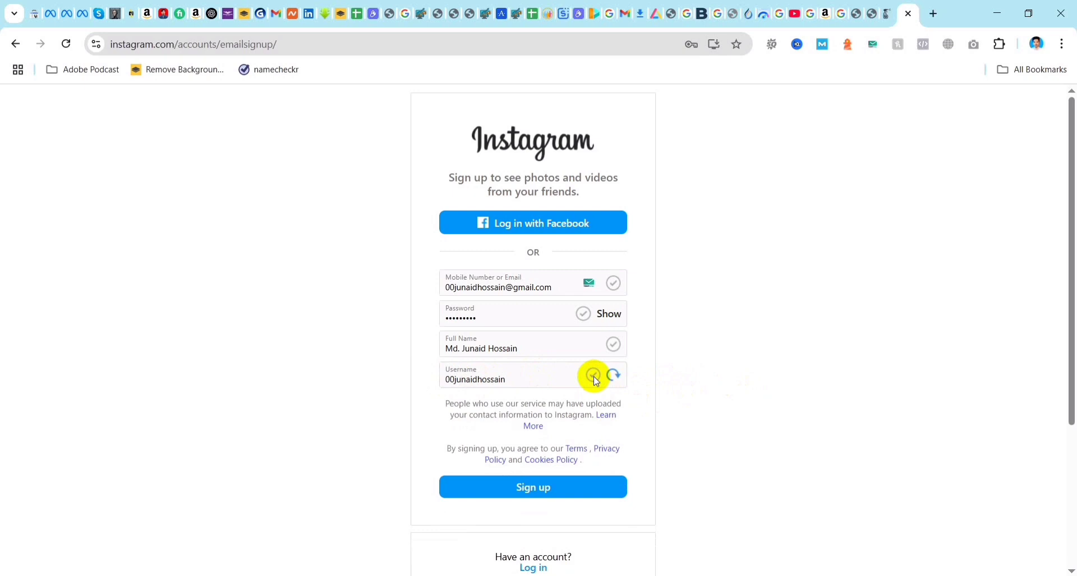
# Step: Submit the sign-up form and decline saving the password in the browser
pyautogui.click(530, 493)
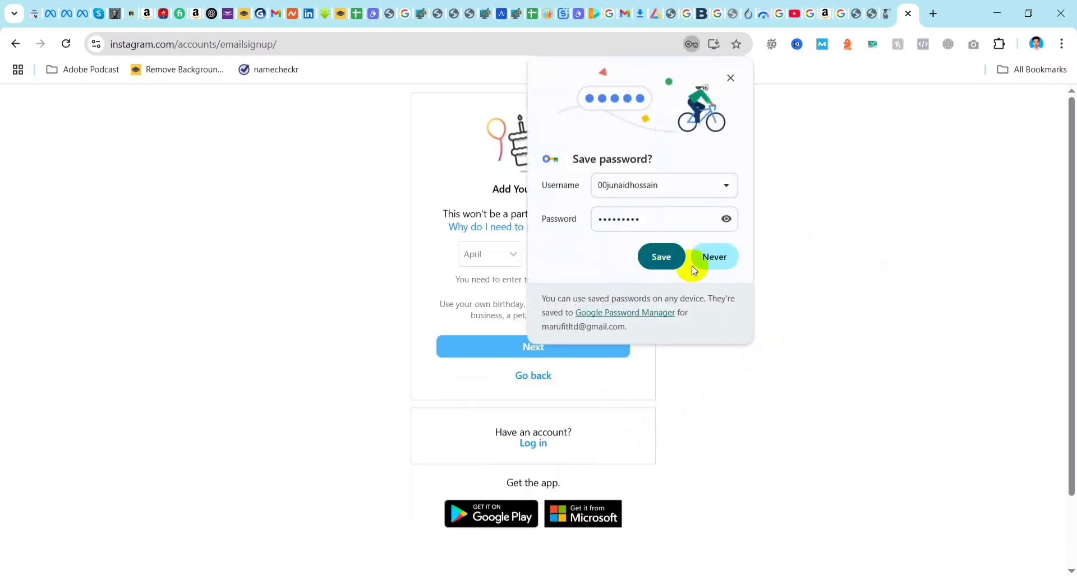
pyautogui.click(716, 257)
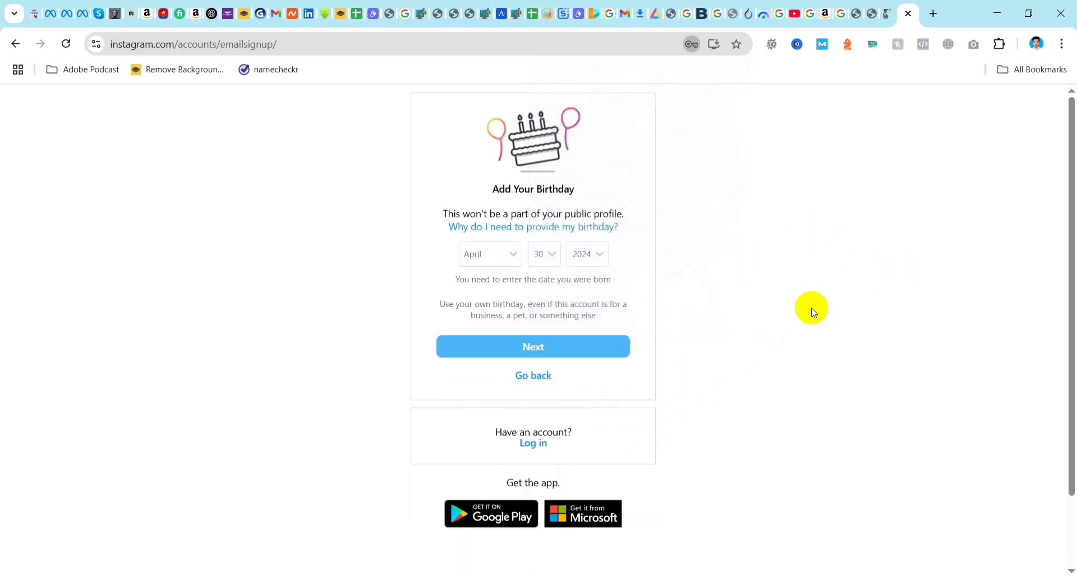
# Step: Select the account holder's birth month and day on the birthday page
pyautogui.click(506, 260)
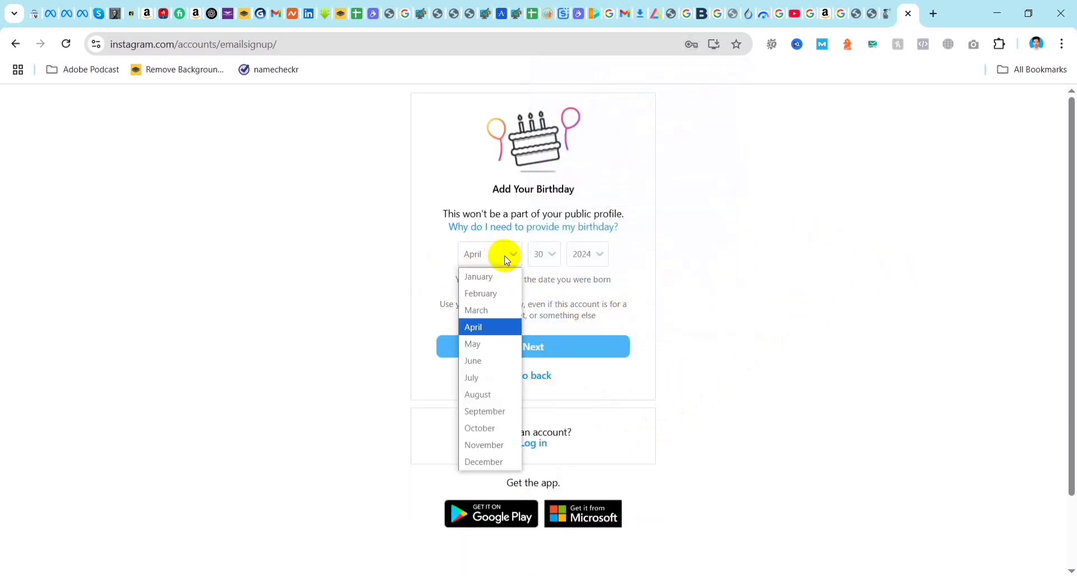
pyautogui.click(508, 311)
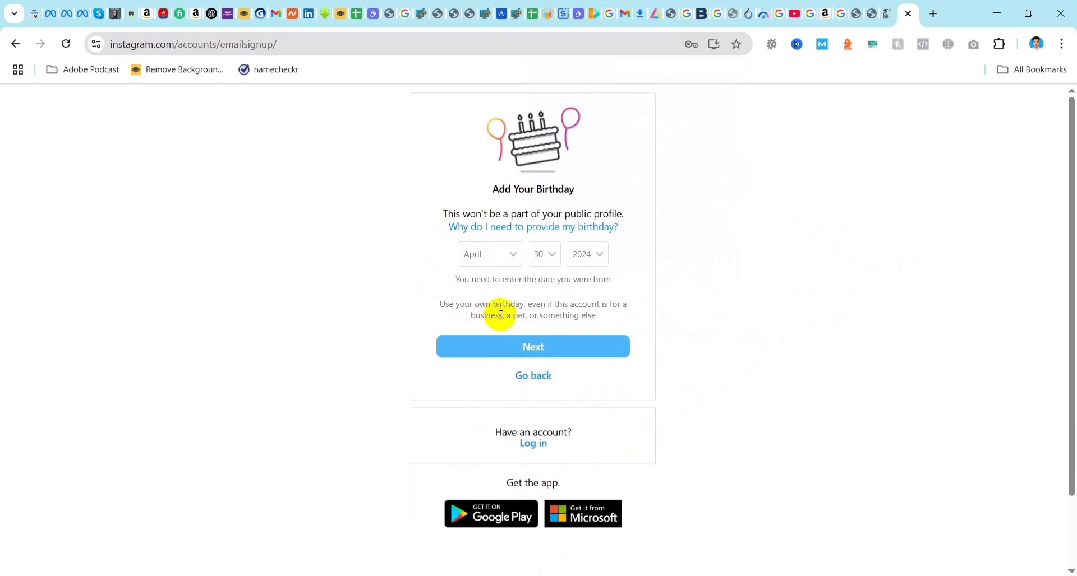
pyautogui.click(546, 256)
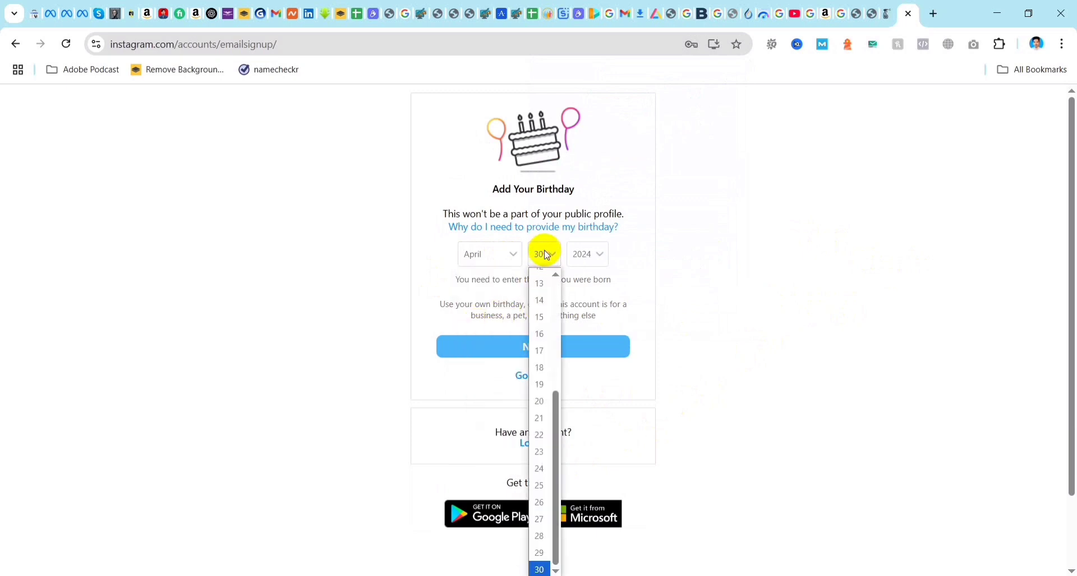
pyautogui.click(504, 258)
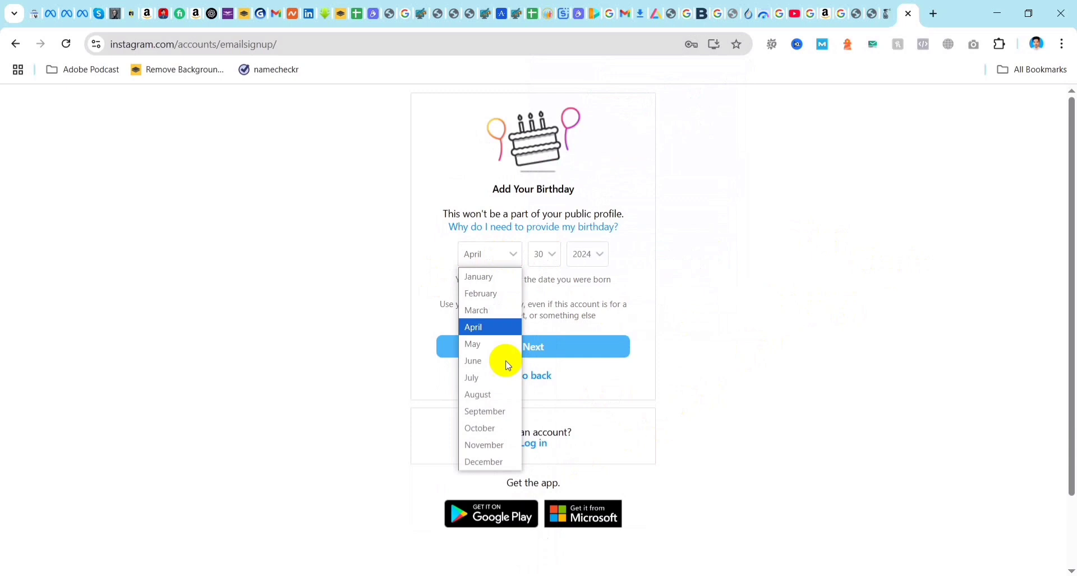
pyautogui.click(476, 462)
pyautogui.click(547, 264)
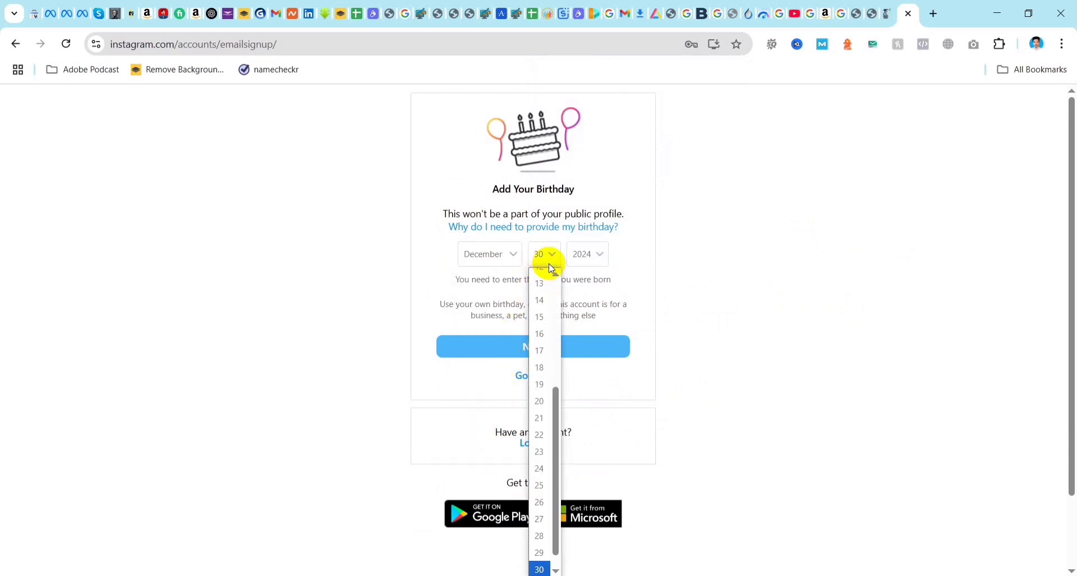
pyautogui.scroll(5, 555, 337)
pyautogui.click(553, 329)
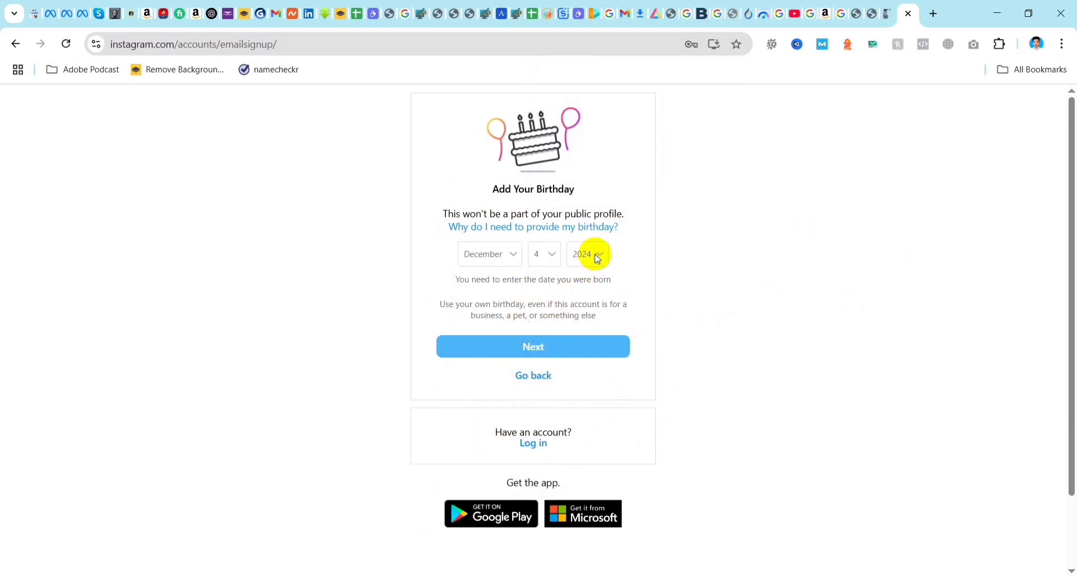
# Step: Select the account holder's birth year and submit the birthday
pyautogui.click(589, 255)
pyautogui.scroll(-5, 593, 342)
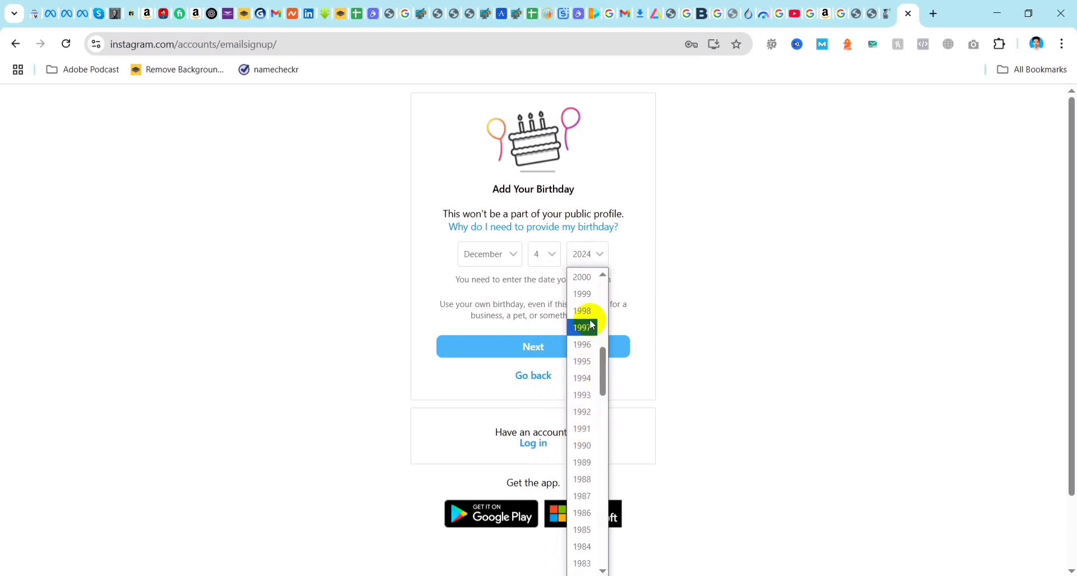
pyautogui.scroll(3, 585, 342)
pyautogui.click(584, 401)
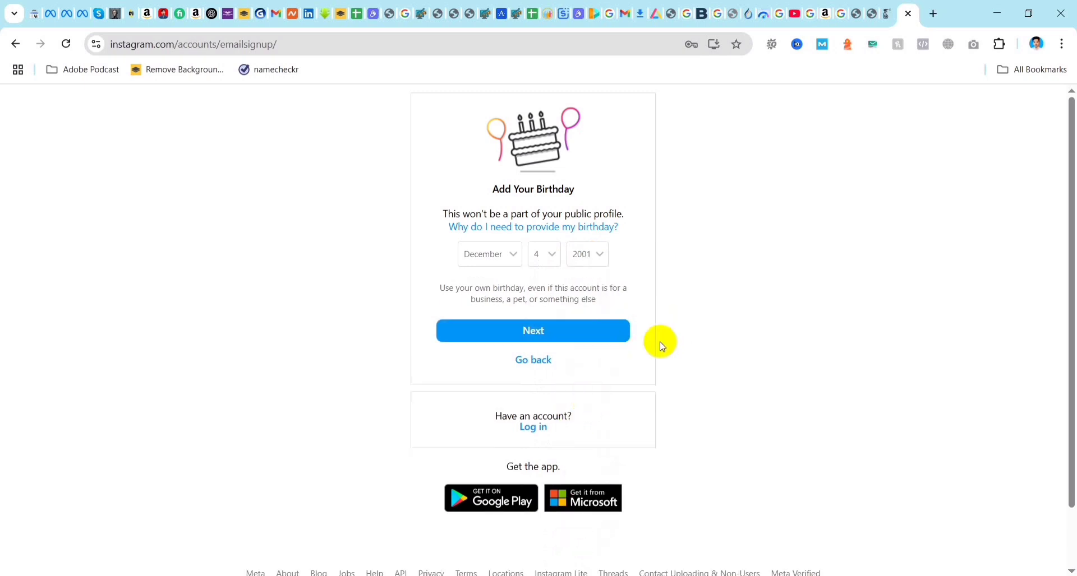
pyautogui.click(536, 337)
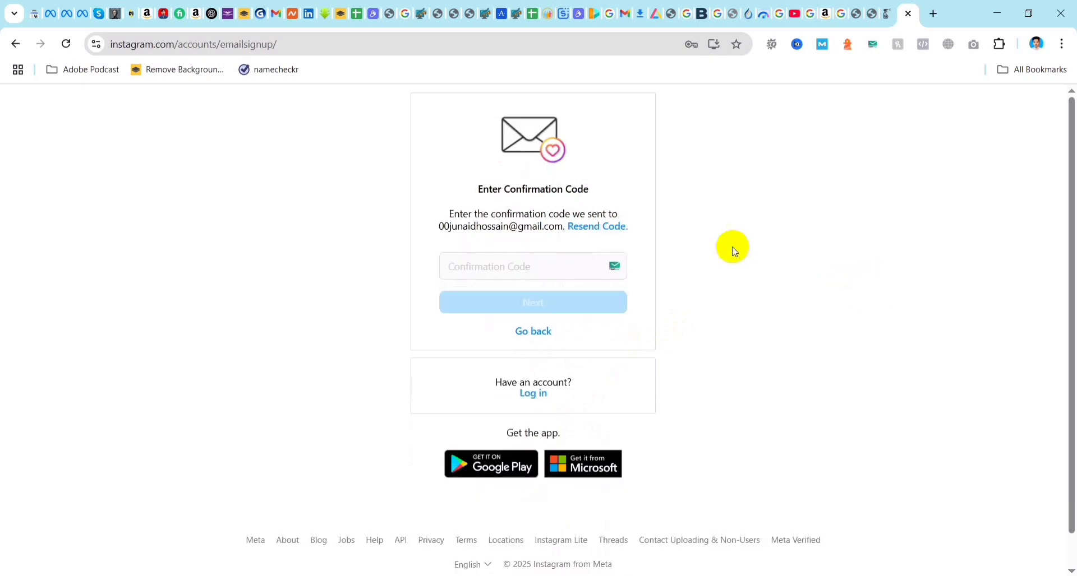
# Step: Enter the confirmation code sent by e-mail and submit it to finish creating the account
pyautogui.click(469, 267)
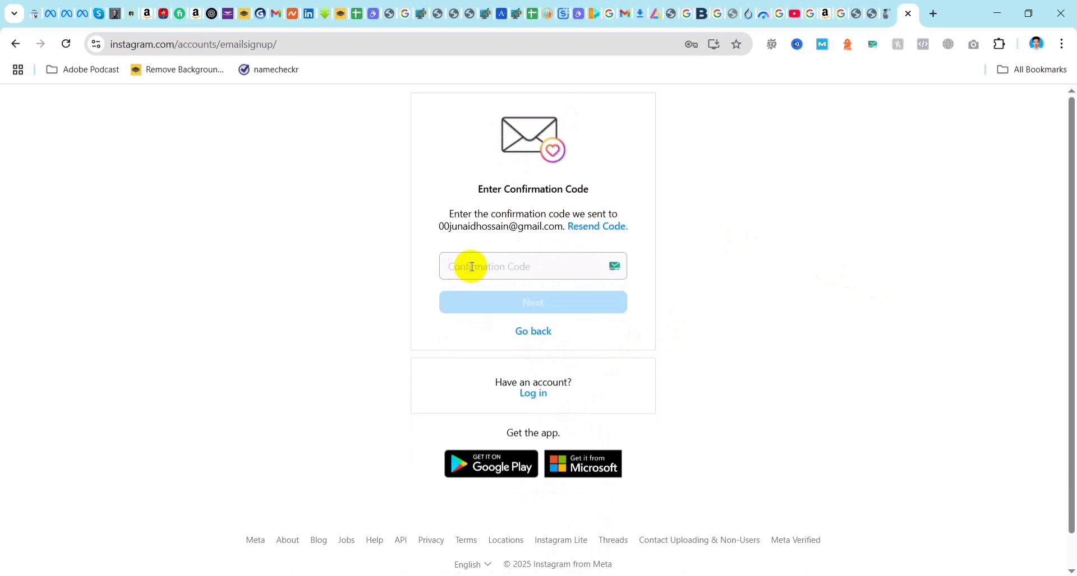
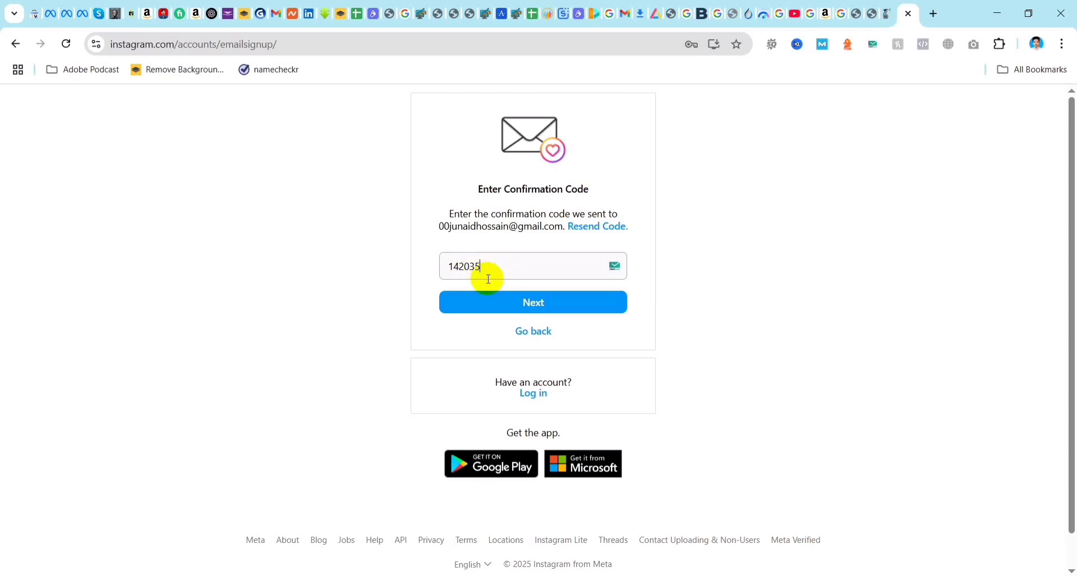
pyautogui.click(534, 307)
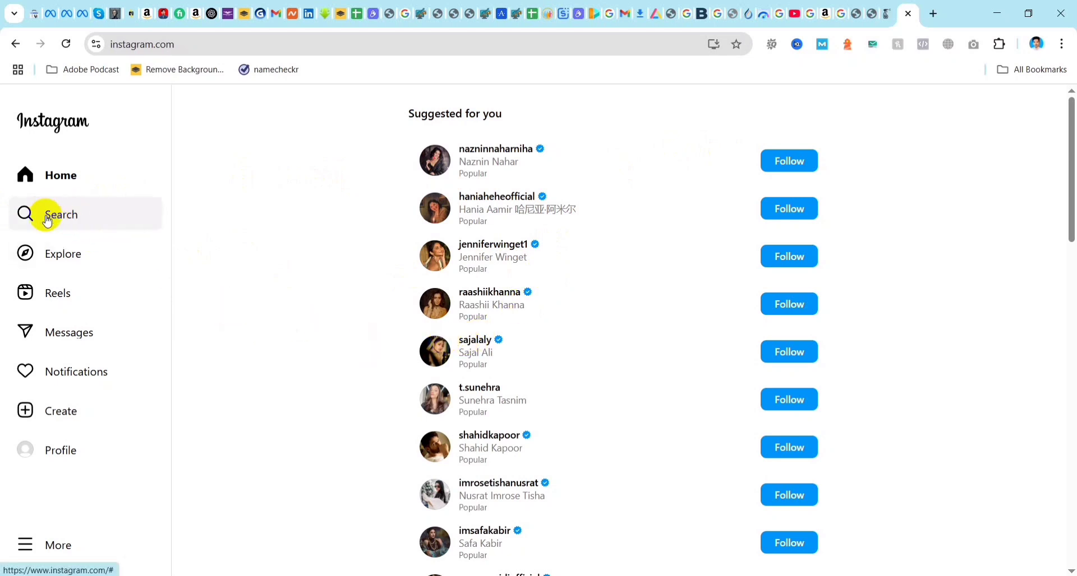
# Step: Search for "technology" and open the technology account's profile
pyautogui.click(64, 215)
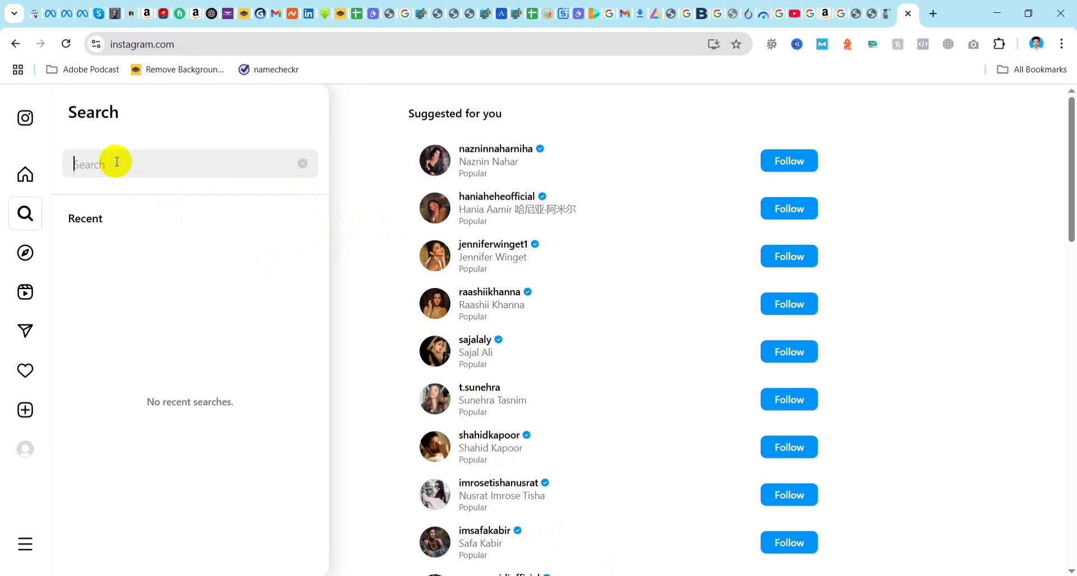
pyautogui.write('techn')
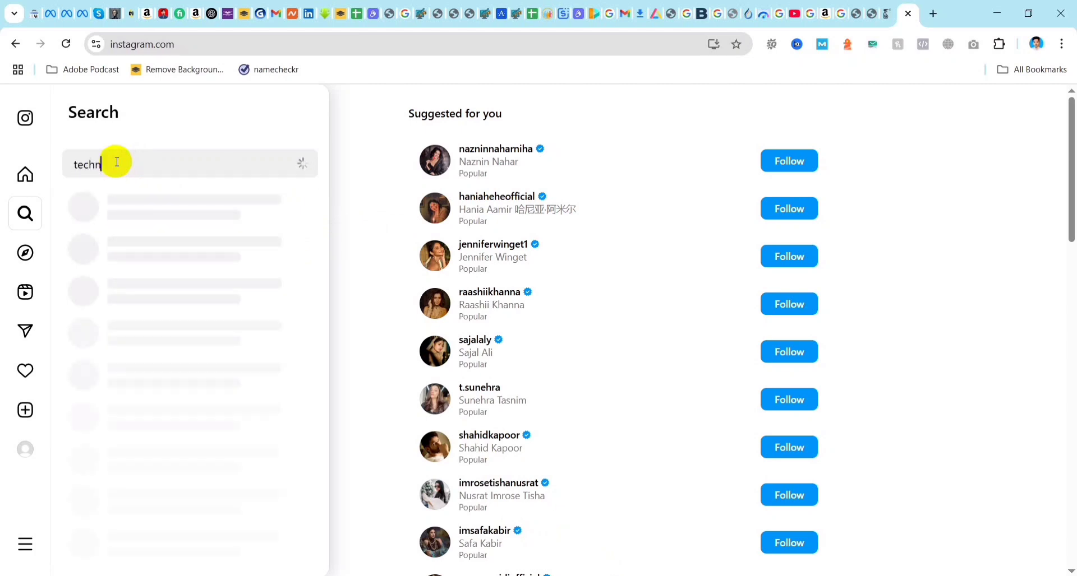
pyautogui.write('ogy')
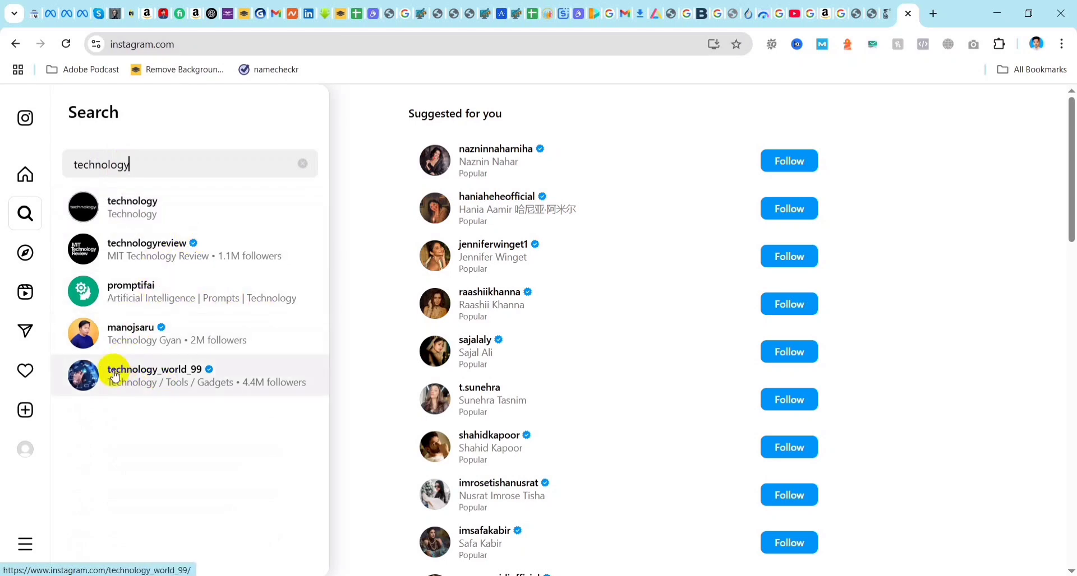
pyautogui.click(138, 210)
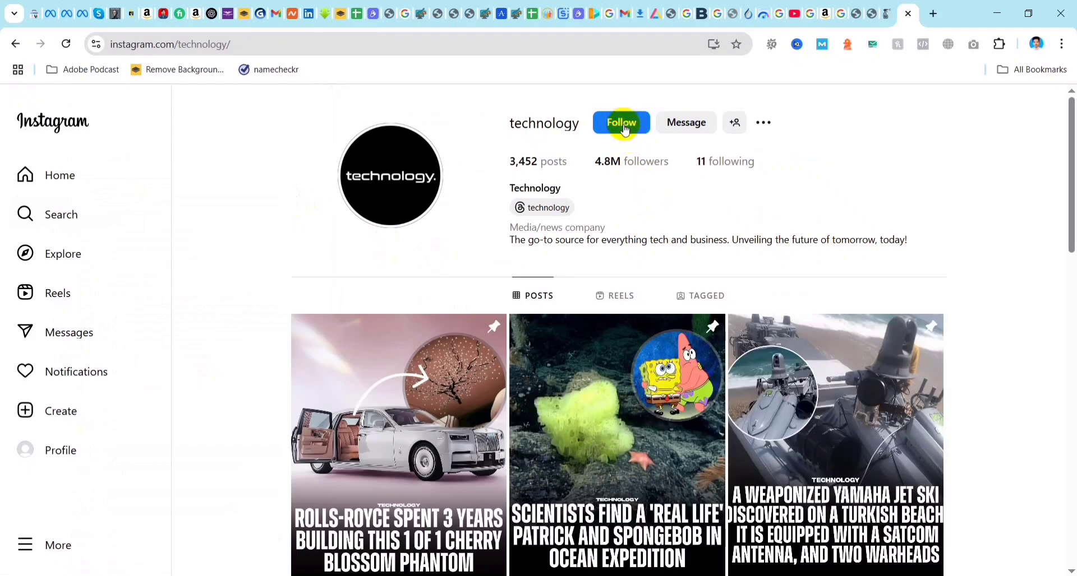
# Step: Follow the technology account and the suggested secretfacts and History Photographed accounts, and return to the home page
pyautogui.click(622, 124)
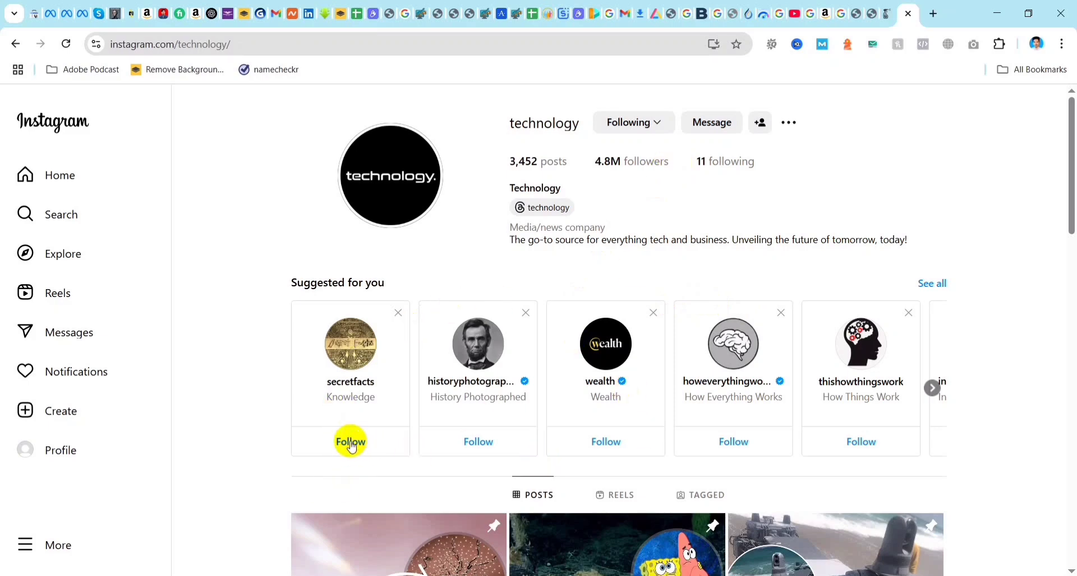
pyautogui.click(485, 443)
pyautogui.click(16, 43)
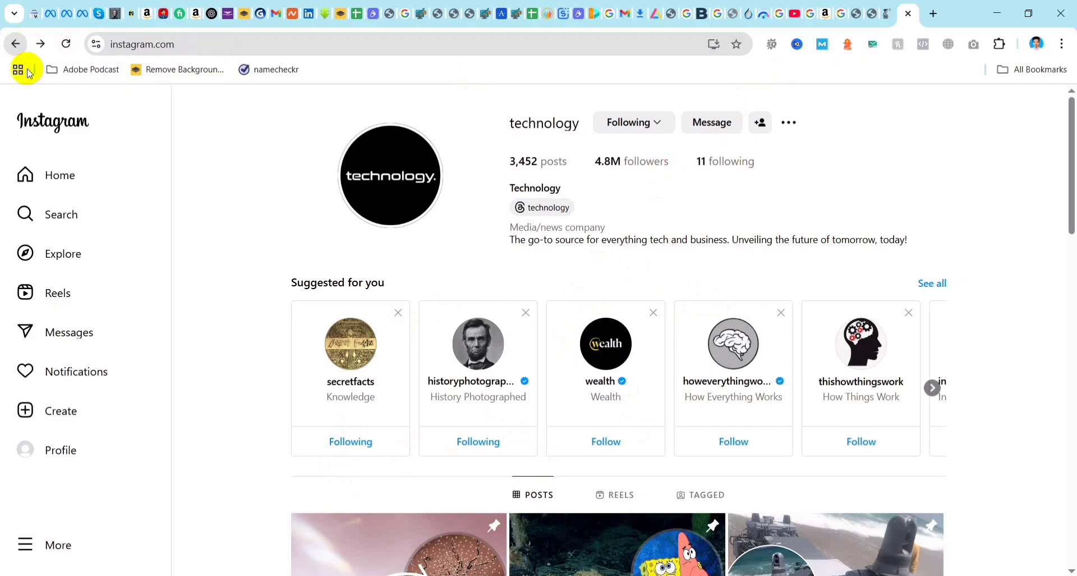
# Step: Search for "tech" and follow the techburner account
pyautogui.click(57, 219)
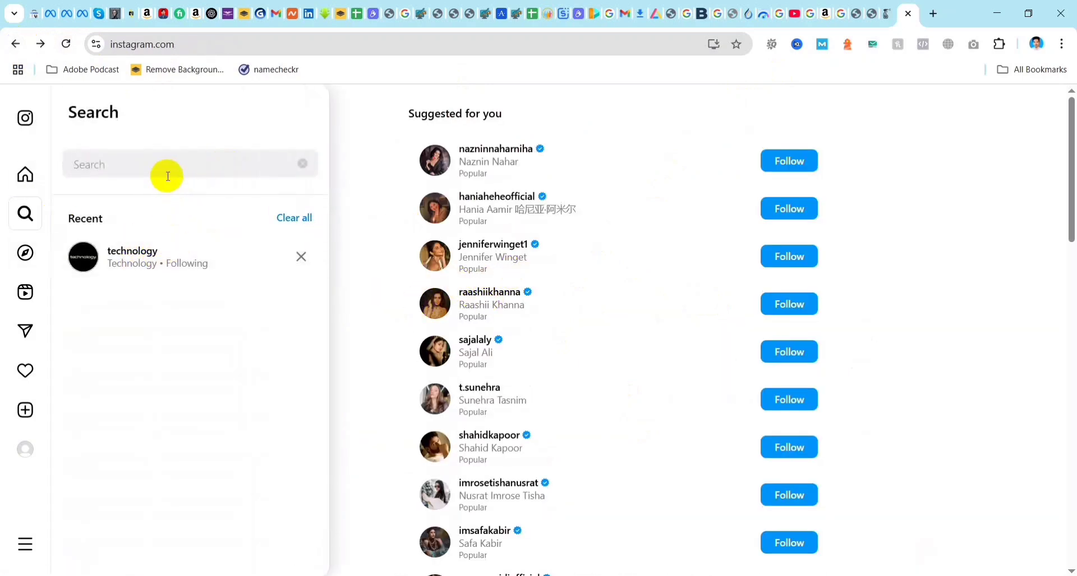
pyautogui.click(199, 164)
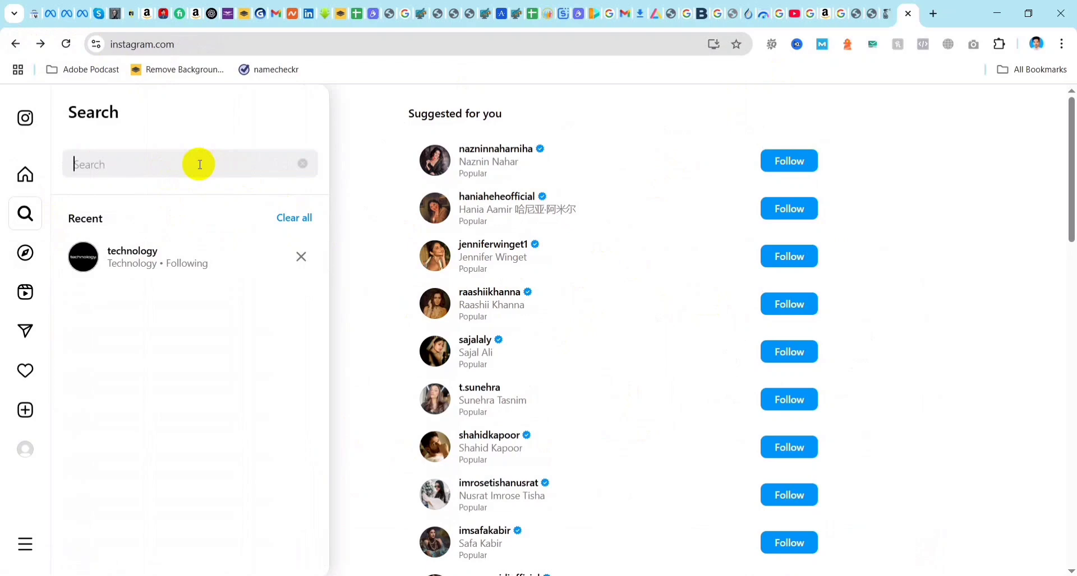
pyautogui.write('tech')
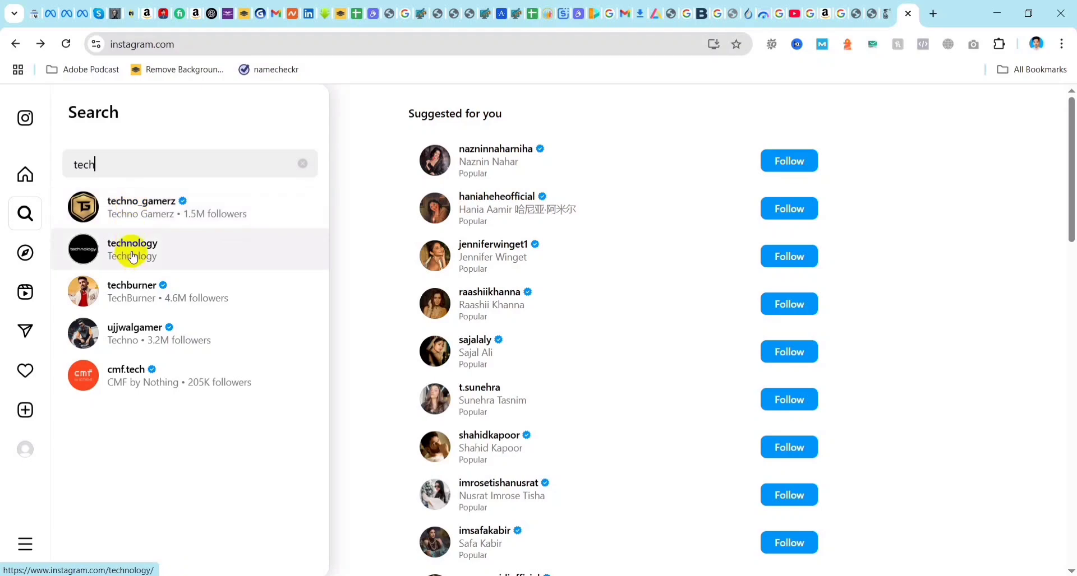
pyautogui.click(131, 291)
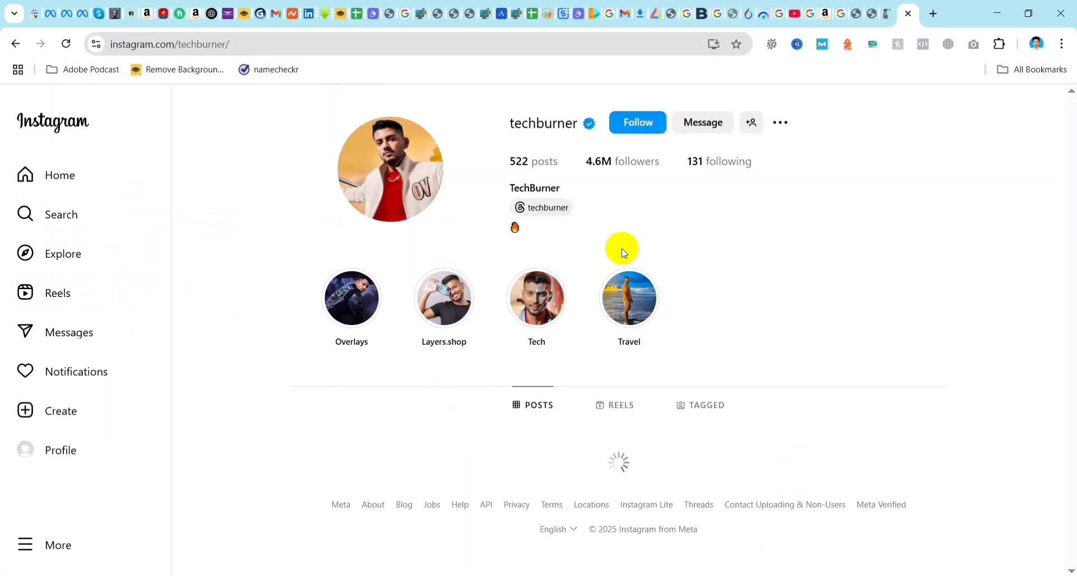
pyautogui.click(637, 125)
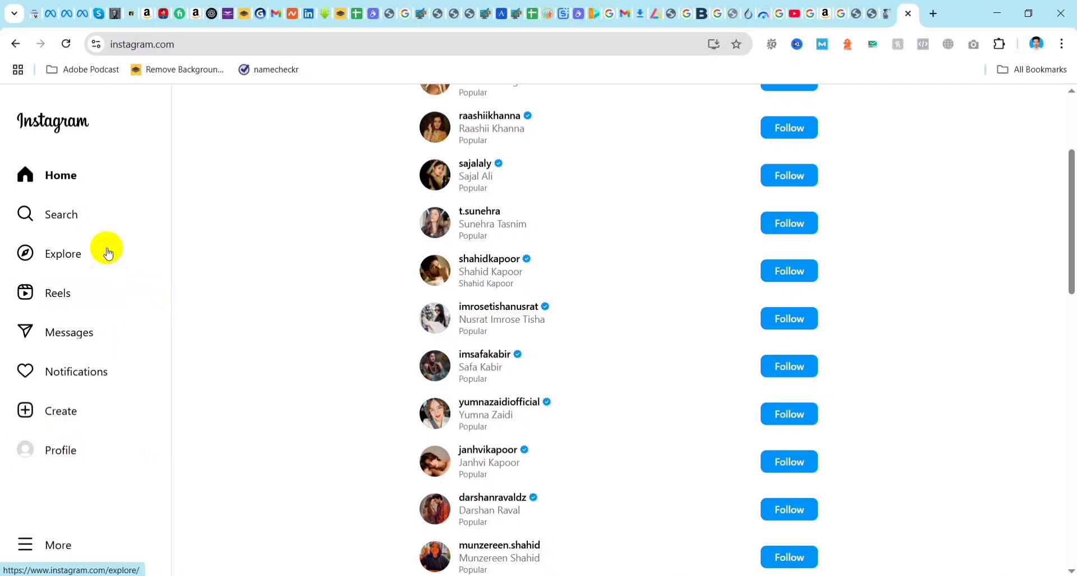
# Step: Open the own profile for editing and enter the bio "Tech Lover Bangladesh."
pyautogui.scroll(3, 356, 302)
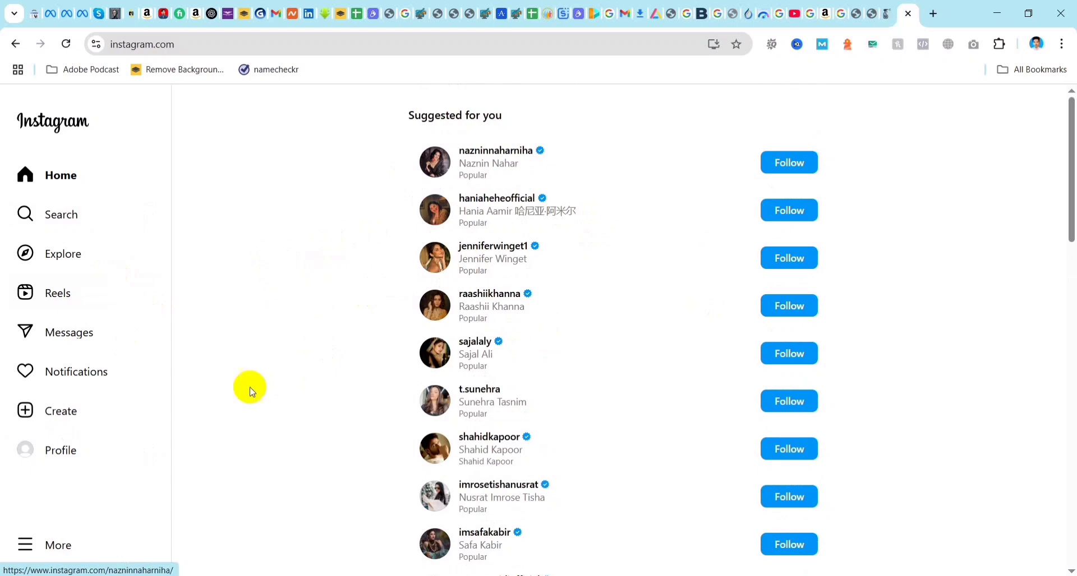
pyautogui.click(61, 452)
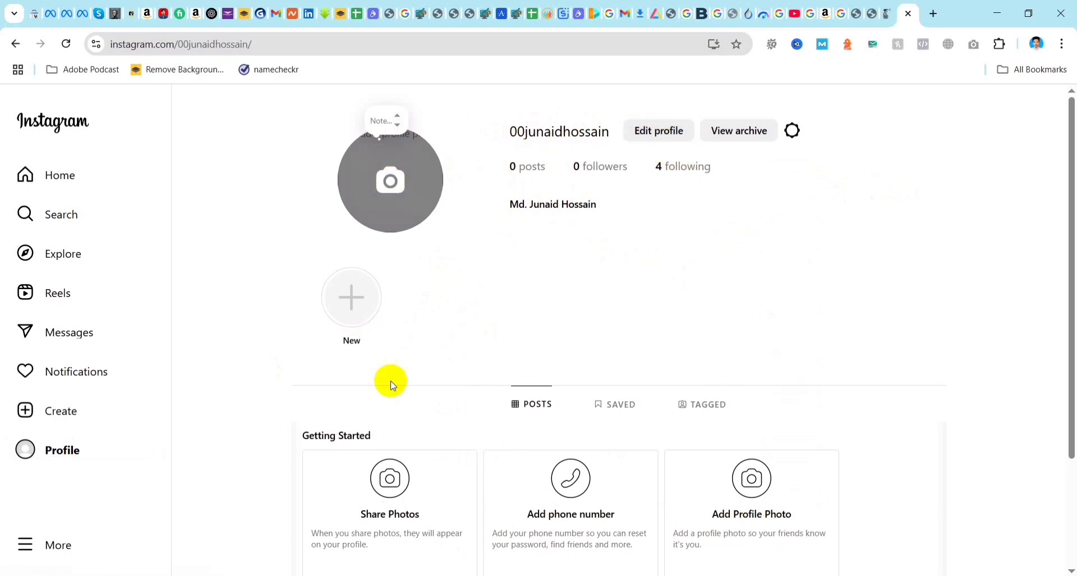
pyautogui.click(659, 134)
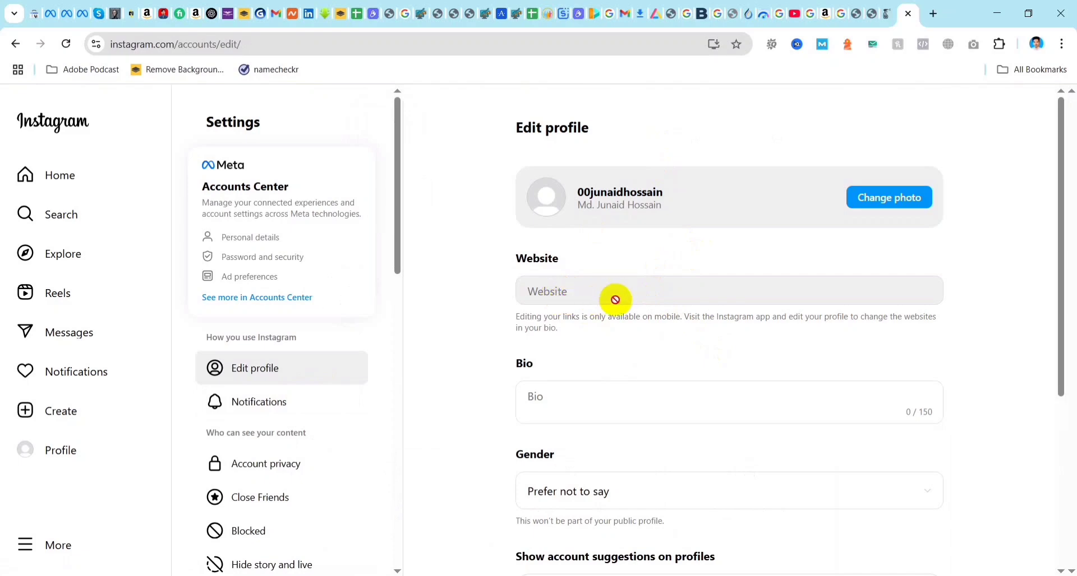
pyautogui.scroll(-1, 561, 297)
pyautogui.click(554, 329)
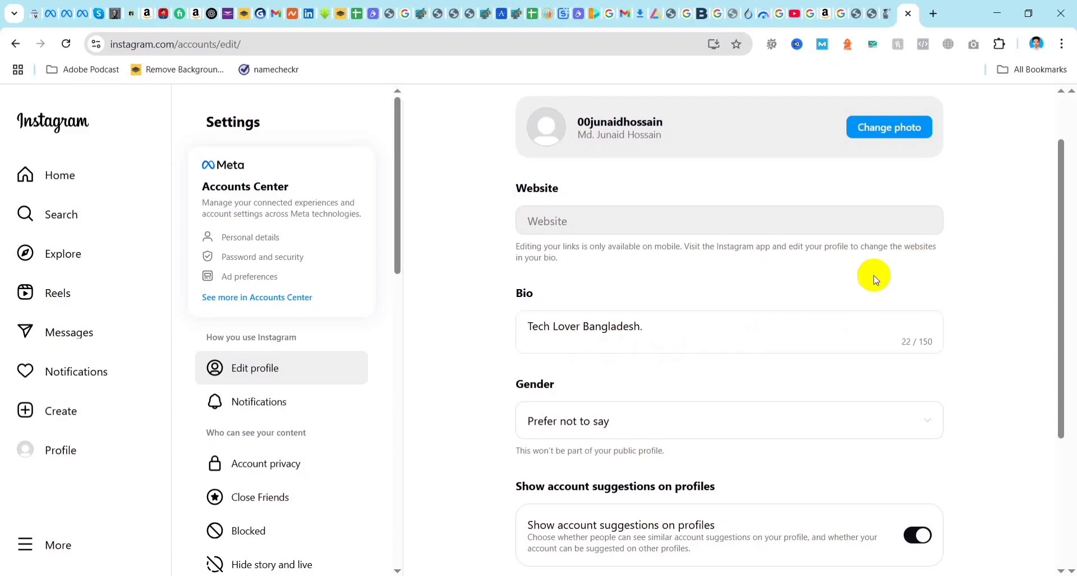
# Step: Set the profile's gender to Male and submit the profile changes
pyautogui.scroll(-2, 651, 414)
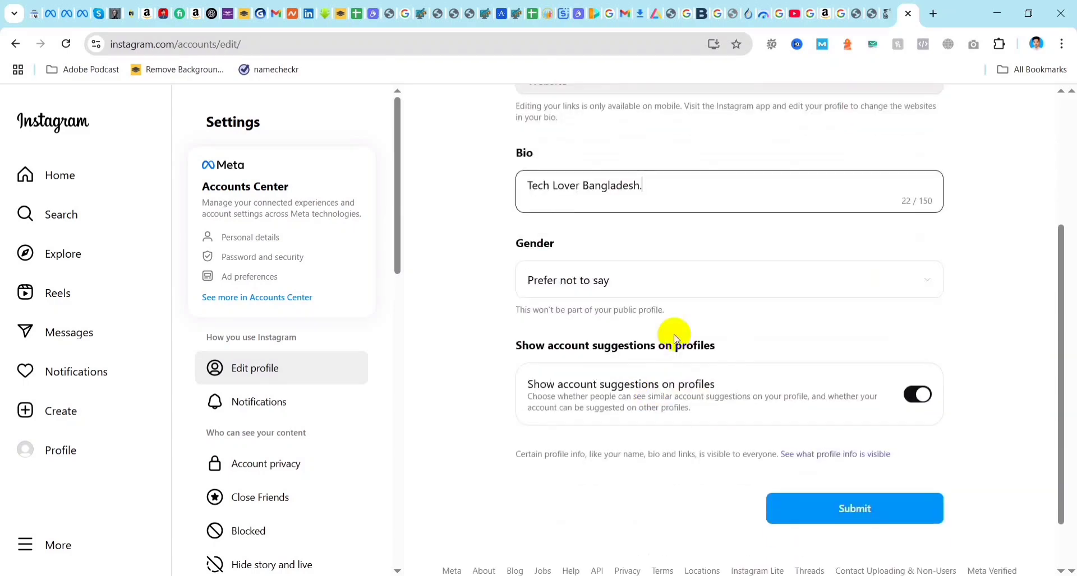
pyautogui.click(645, 284)
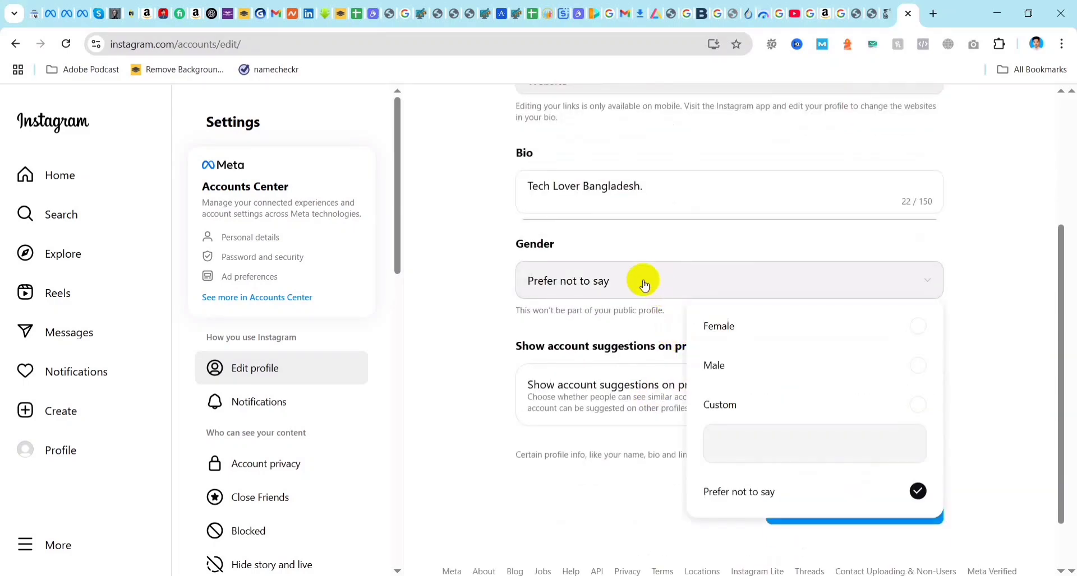
pyautogui.click(729, 367)
pyautogui.scroll(-1, 699, 359)
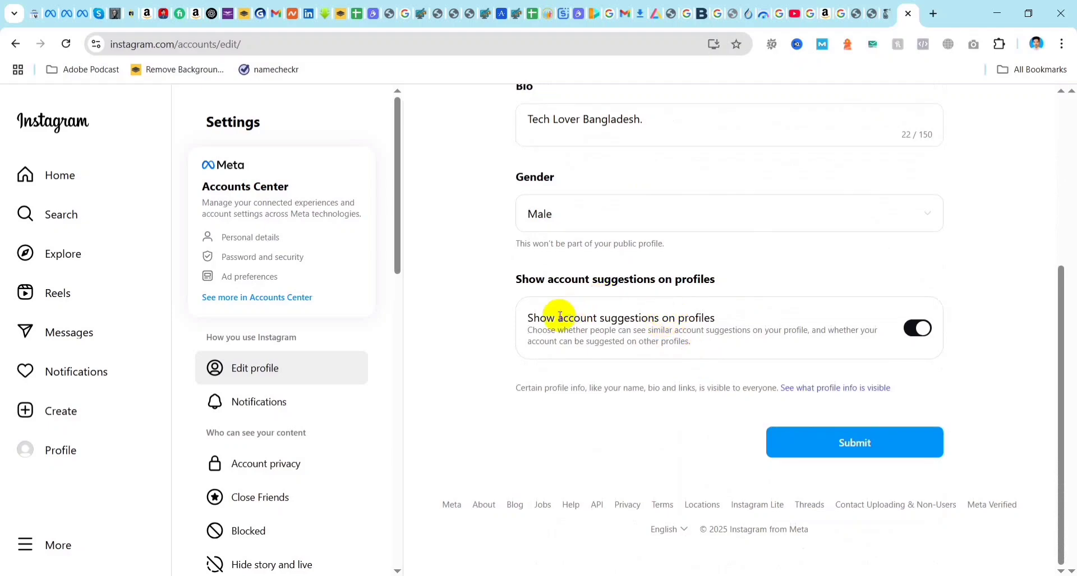
pyautogui.scroll(5, 716, 363)
pyautogui.scroll(-3, 812, 353)
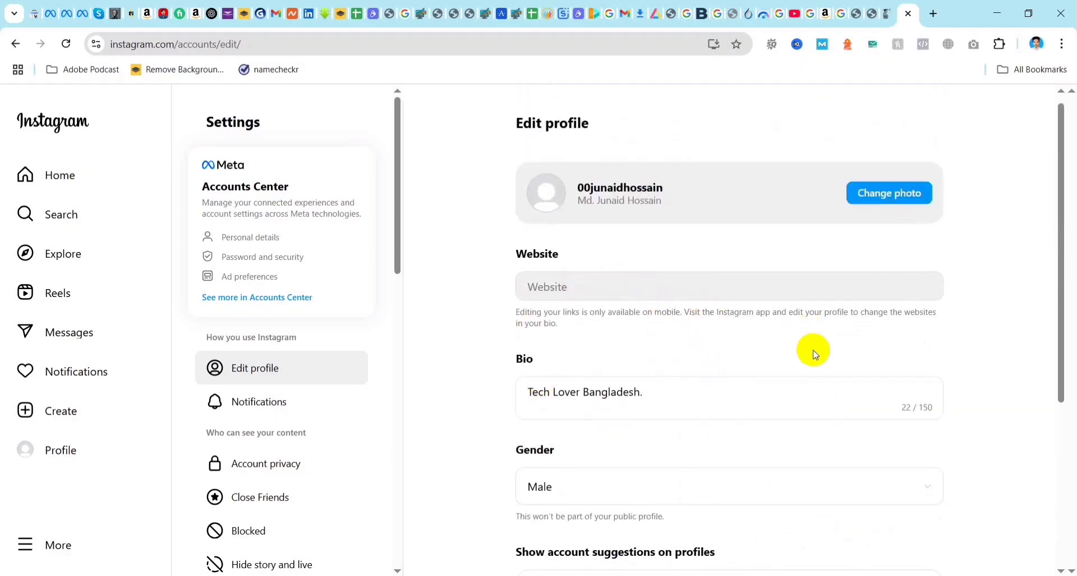
pyautogui.click(843, 499)
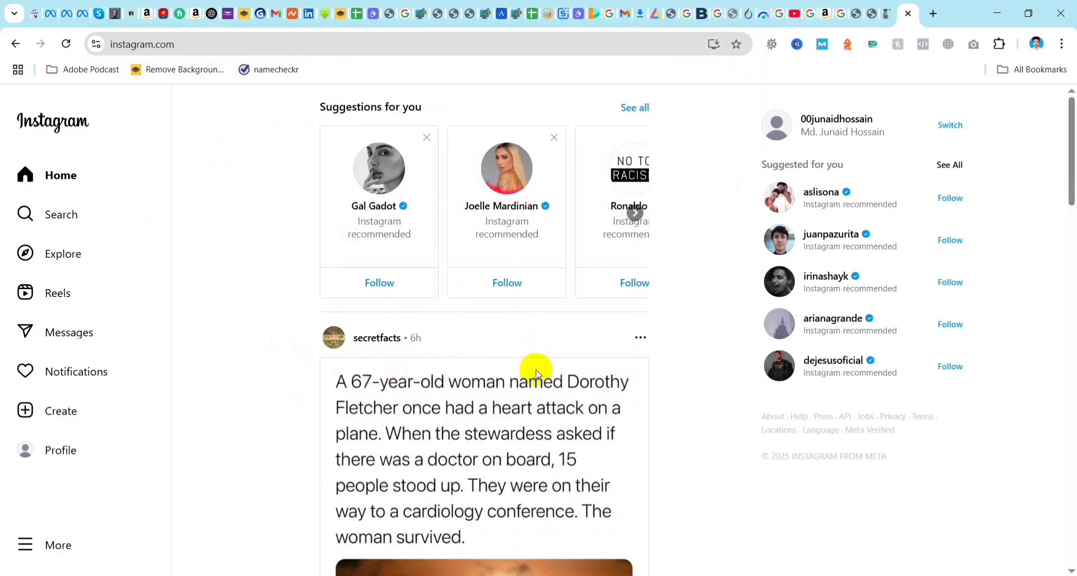
pyautogui.scroll(-7, 536, 343)
pyautogui.scroll(-20, 548, 340)
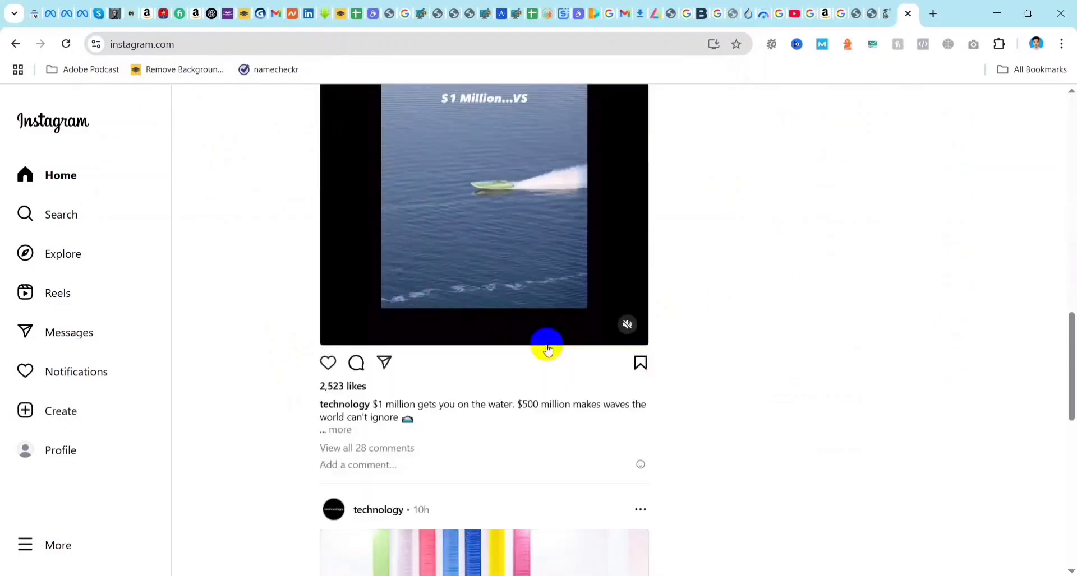
pyautogui.scroll(-20, 548, 349)
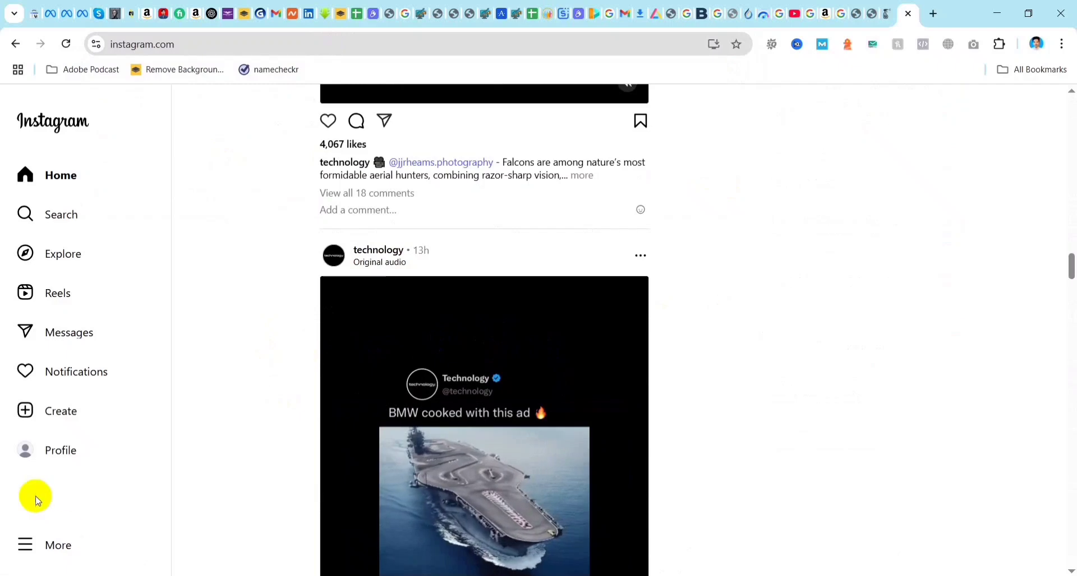
# Step: Upload "DM logo design.png" from the Downloads folder as the own profile's photo
pyautogui.click(66, 452)
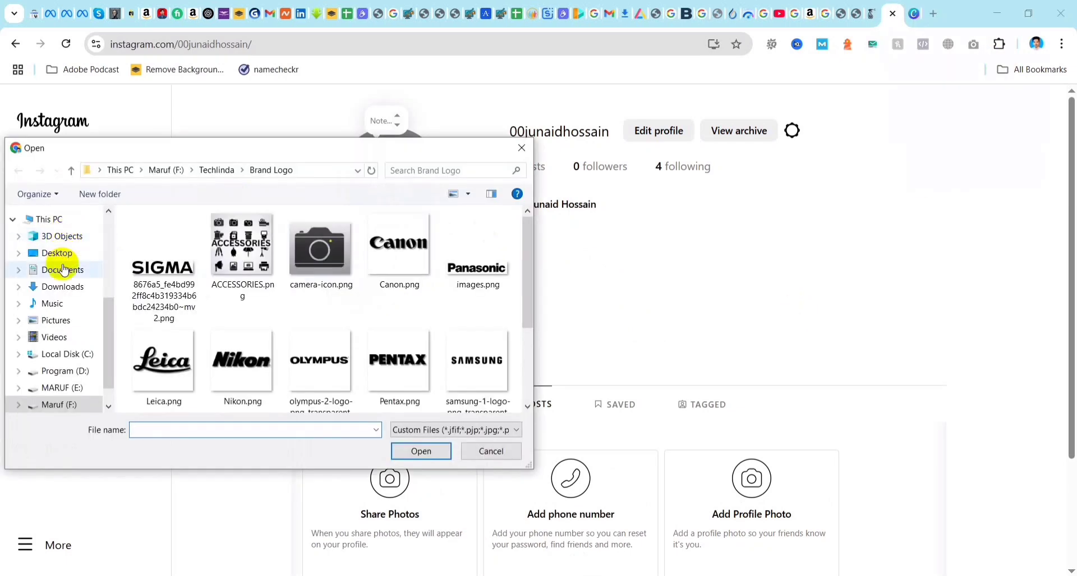
pyautogui.click(60, 286)
pyautogui.click(151, 247)
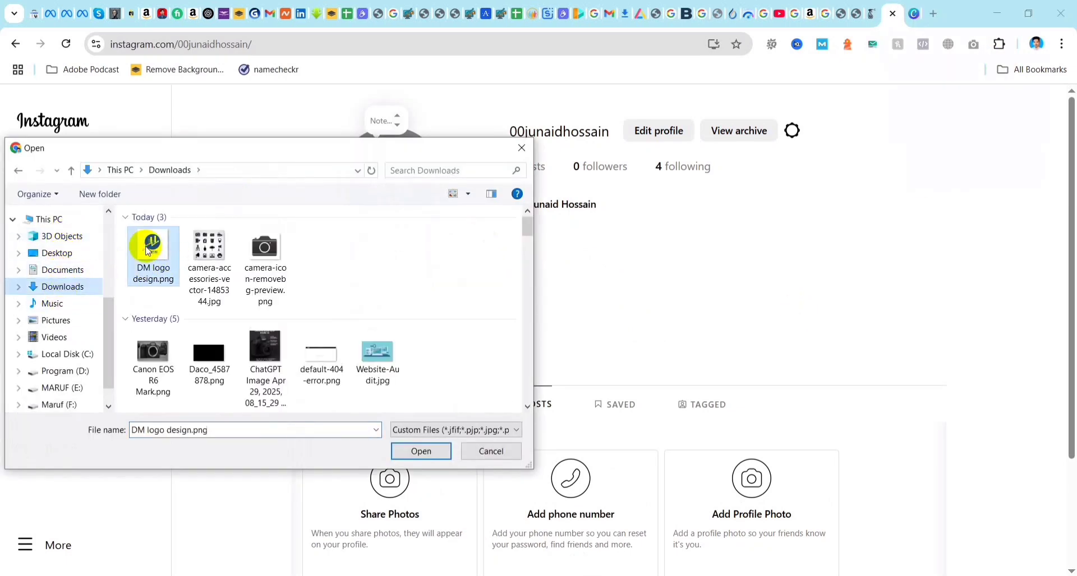
pyautogui.click(421, 452)
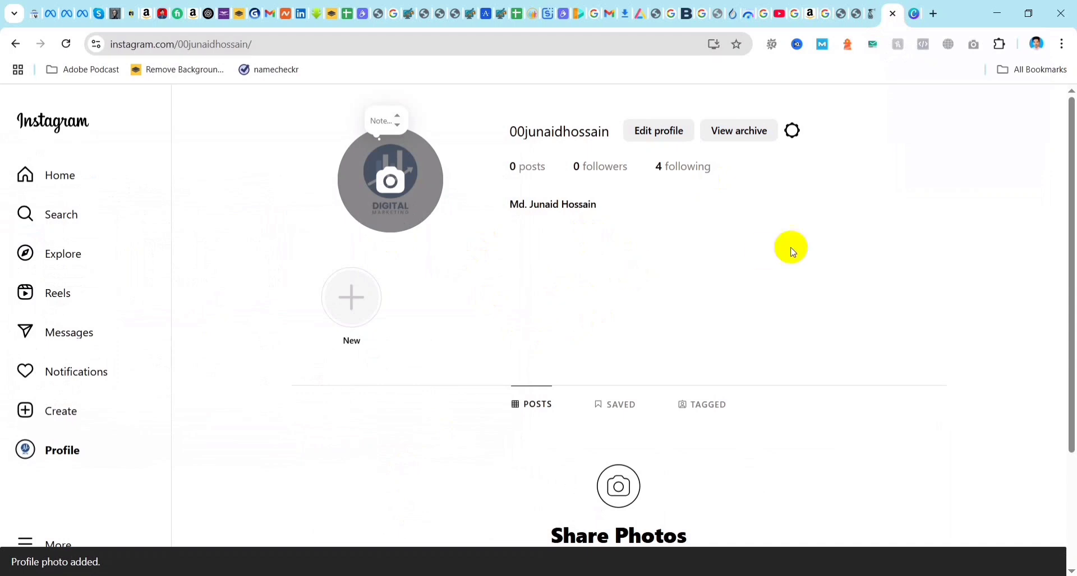
# Step: Review the own profile page and its account options, and close the options without choosing any
pyautogui.scroll(-2, 578, 342)
pyautogui.scroll(2, 555, 325)
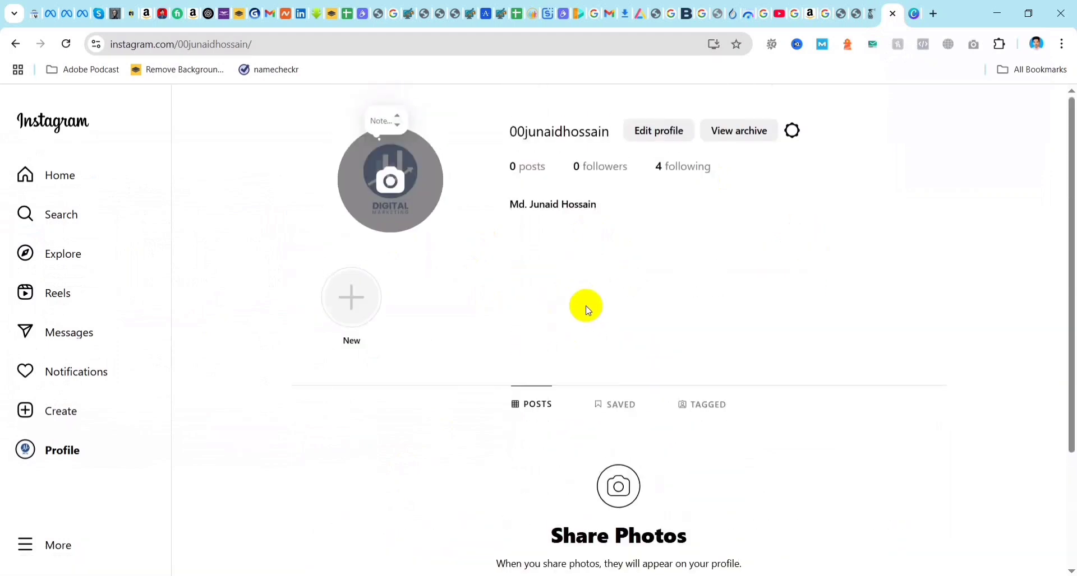
pyautogui.click(792, 133)
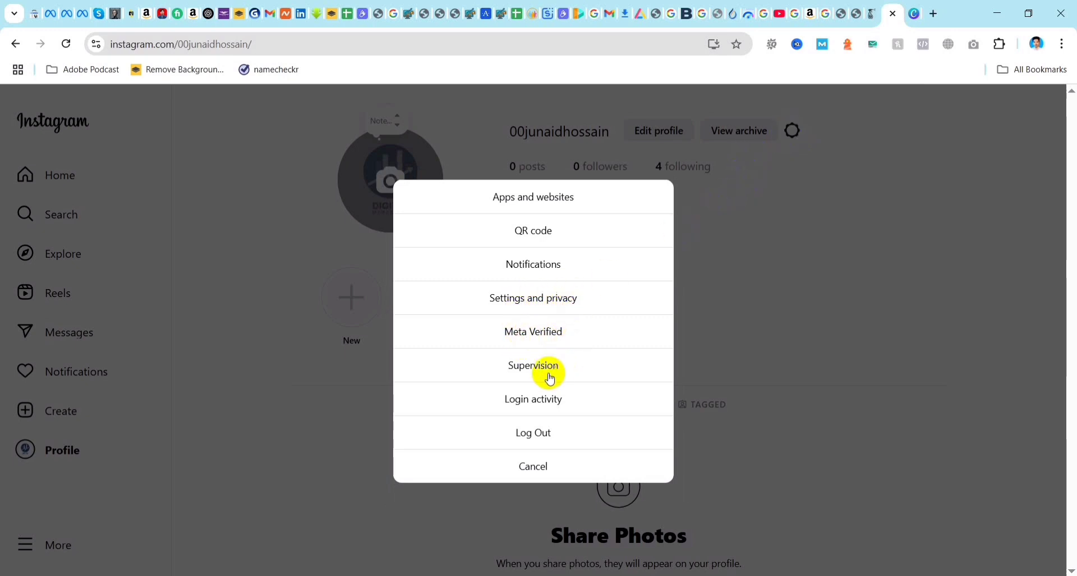
pyautogui.click(536, 473)
# Step: Open the Account type and tools settings by way of the own profile's edit page
pyautogui.click(665, 134)
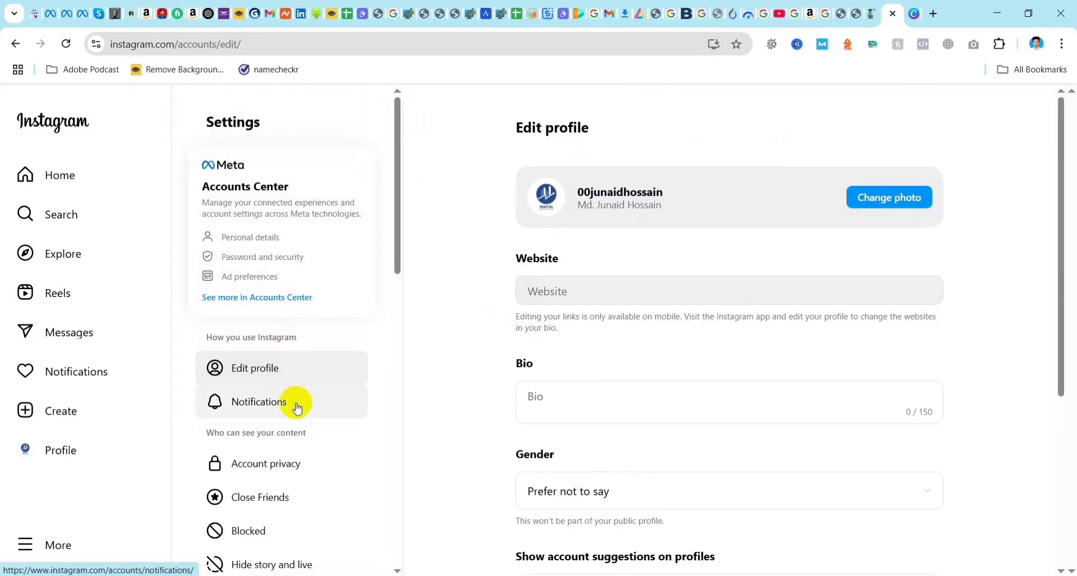
pyautogui.scroll(-3, 298, 408)
pyautogui.scroll(-3, 305, 415)
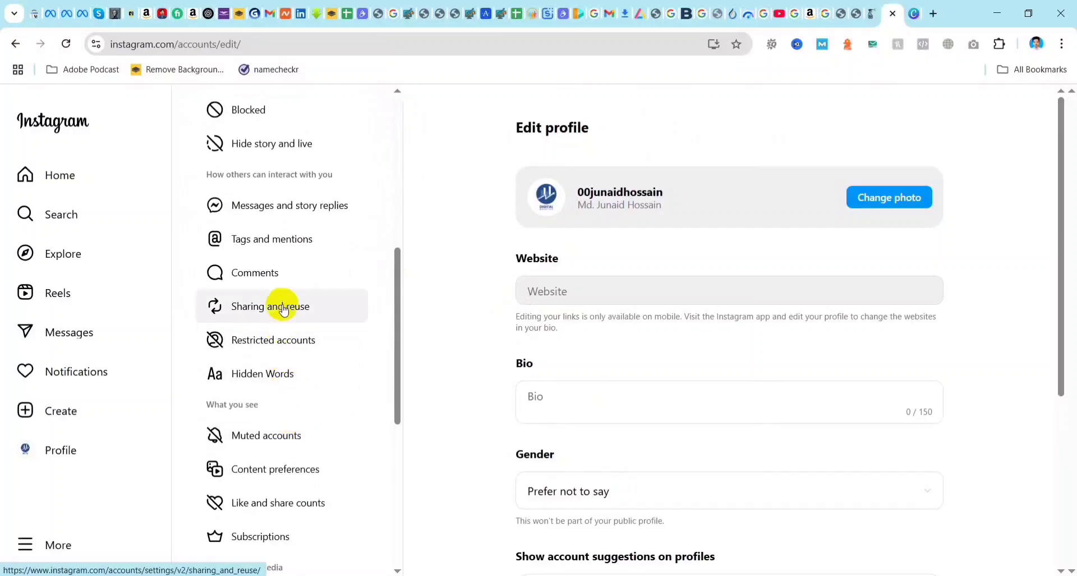
pyautogui.scroll(-1, 284, 312)
pyautogui.scroll(-2, 280, 281)
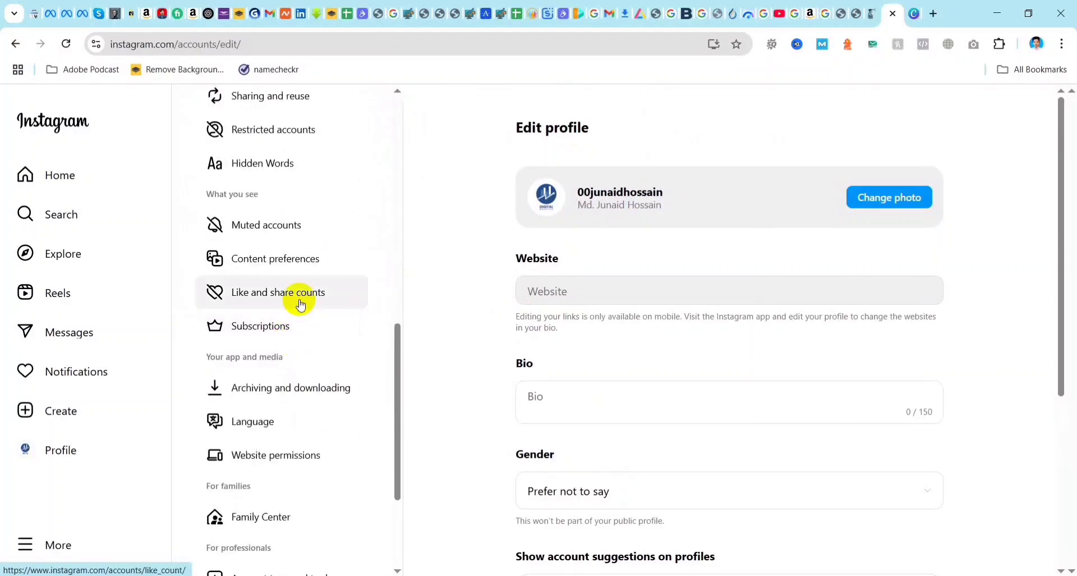
pyautogui.scroll(-2, 293, 343)
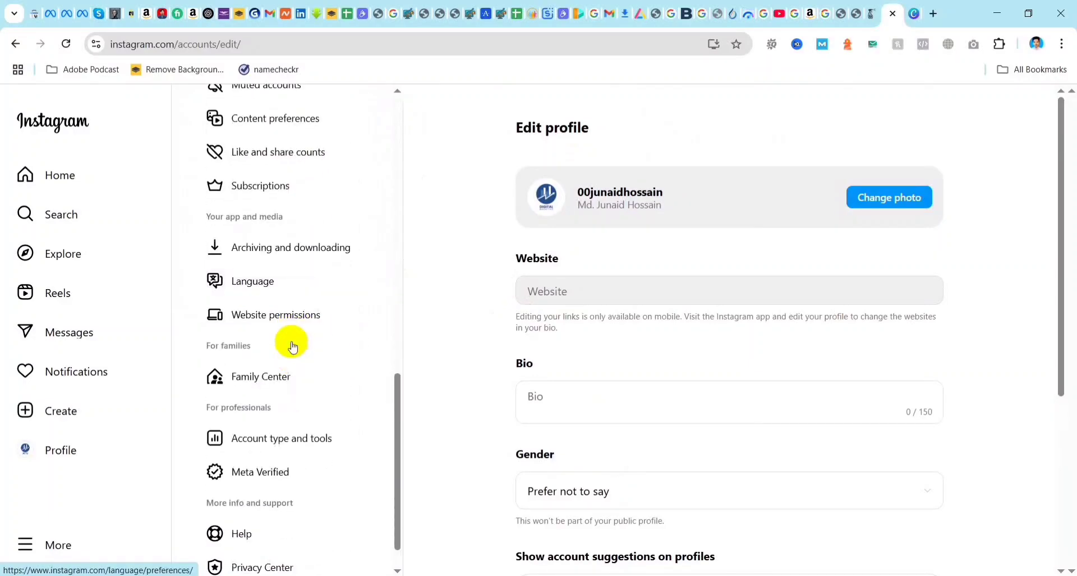
pyautogui.scroll(-1, 276, 342)
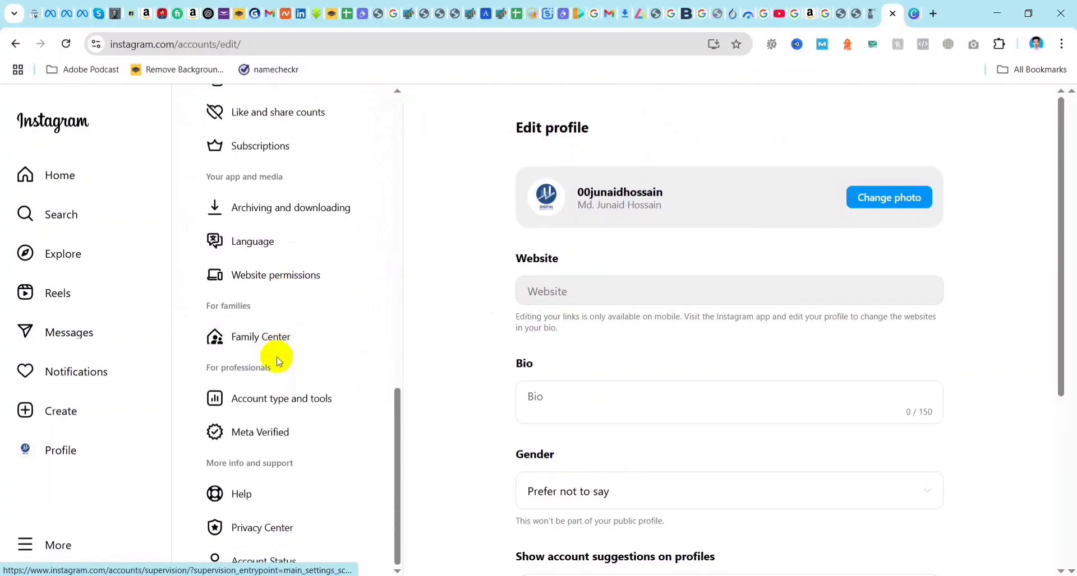
pyautogui.click(290, 406)
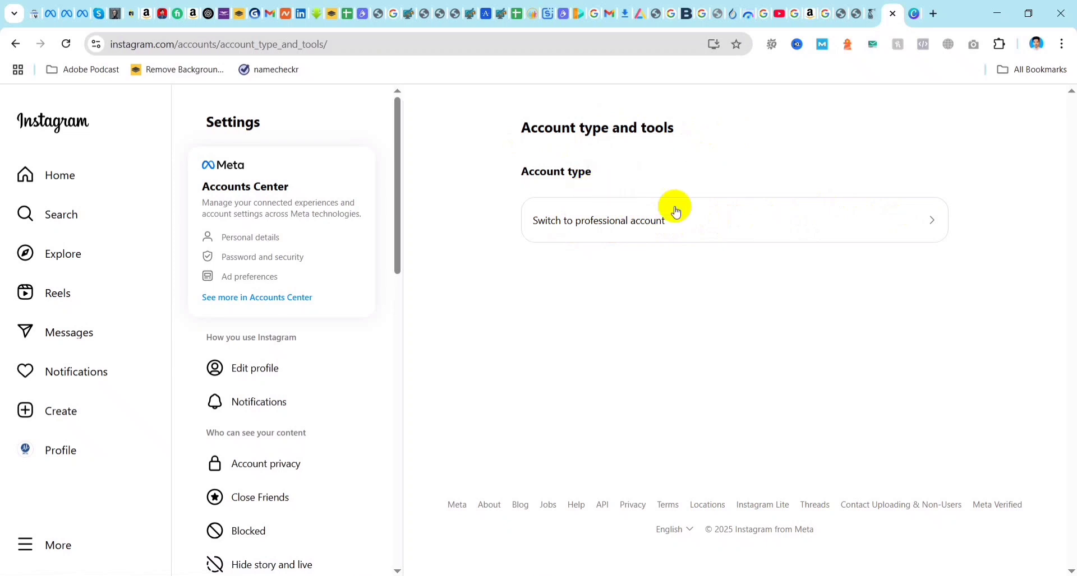
# Step: Start the switch to a professional account, choose the Business type, and continue to the category selection
pyautogui.click(913, 223)
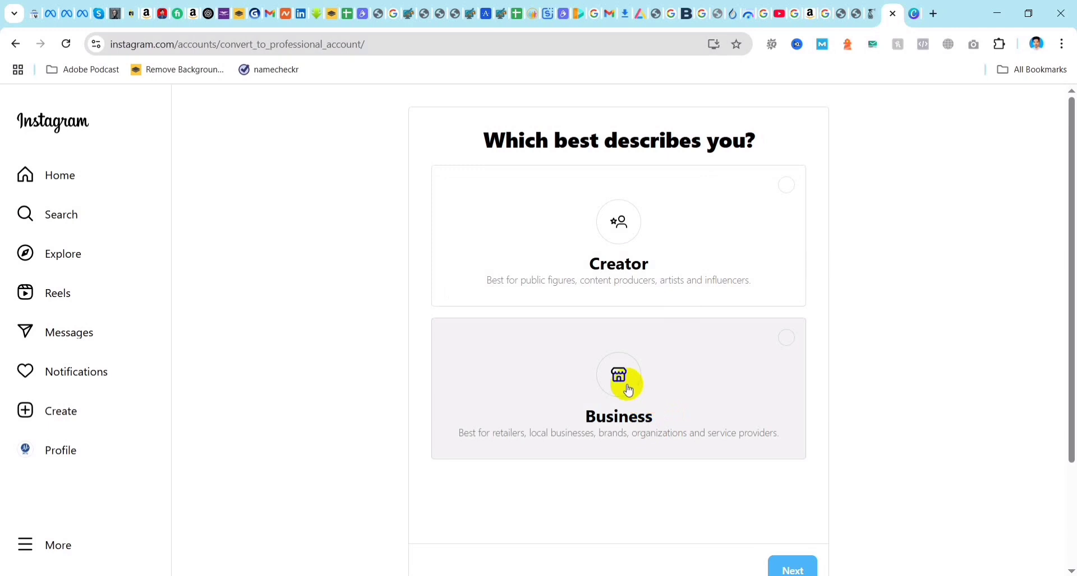
pyautogui.click(790, 340)
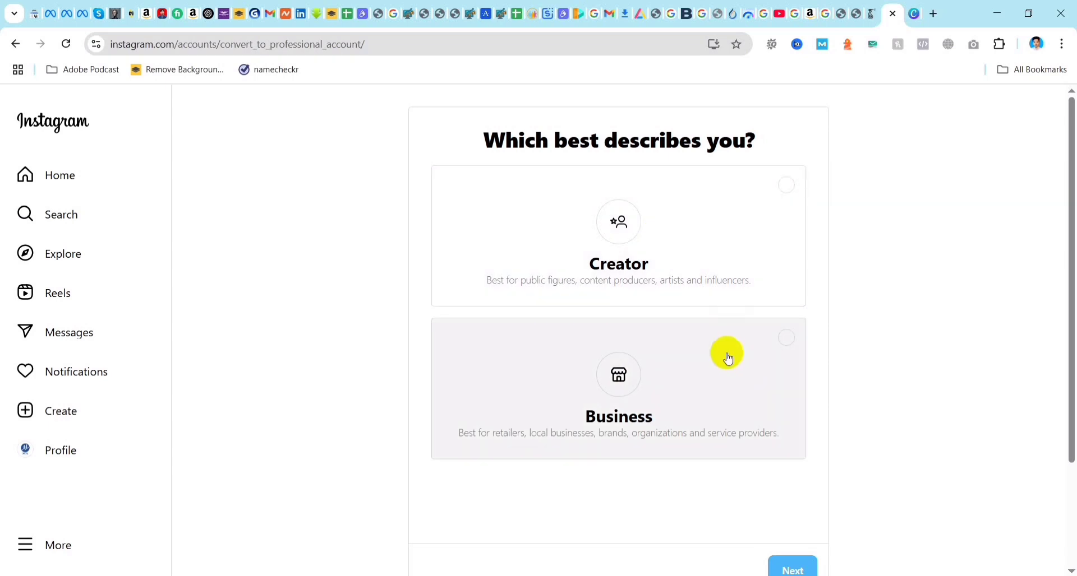
pyautogui.click(788, 343)
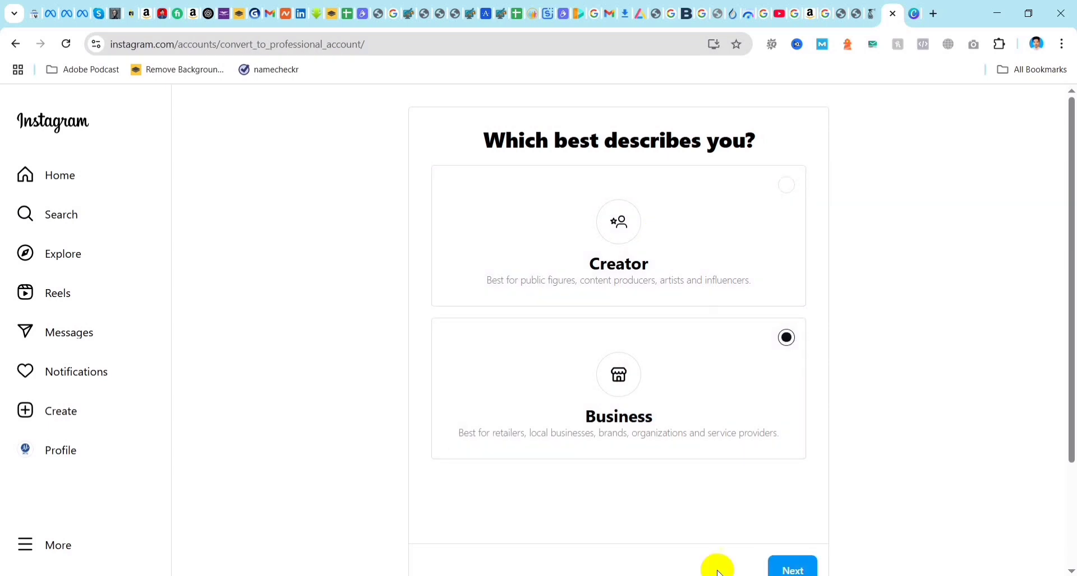
pyautogui.scroll(-3, 716, 569)
pyautogui.click(795, 443)
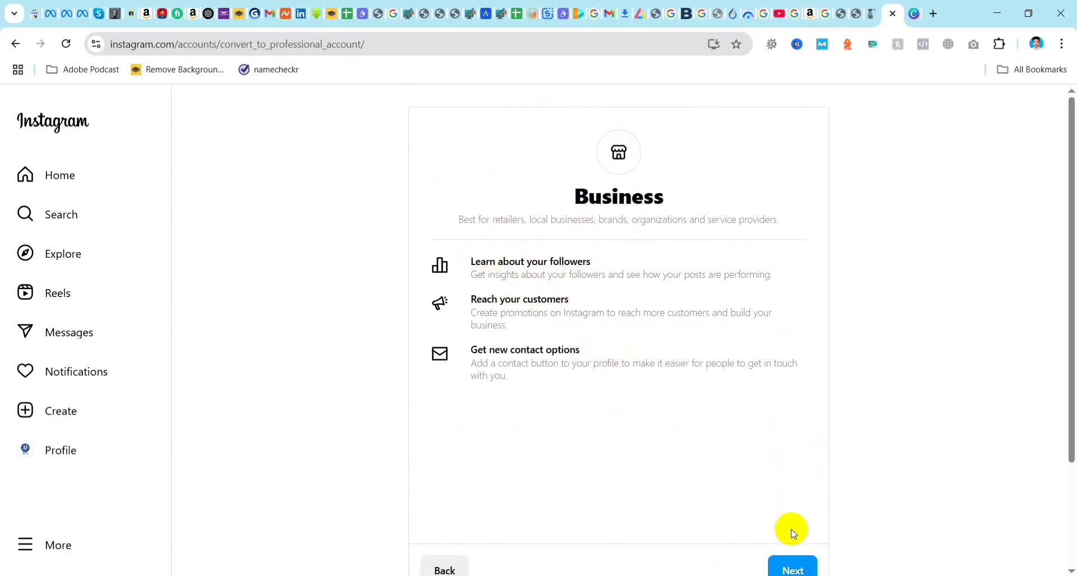
pyautogui.scroll(-3, 791, 529)
pyautogui.click(793, 438)
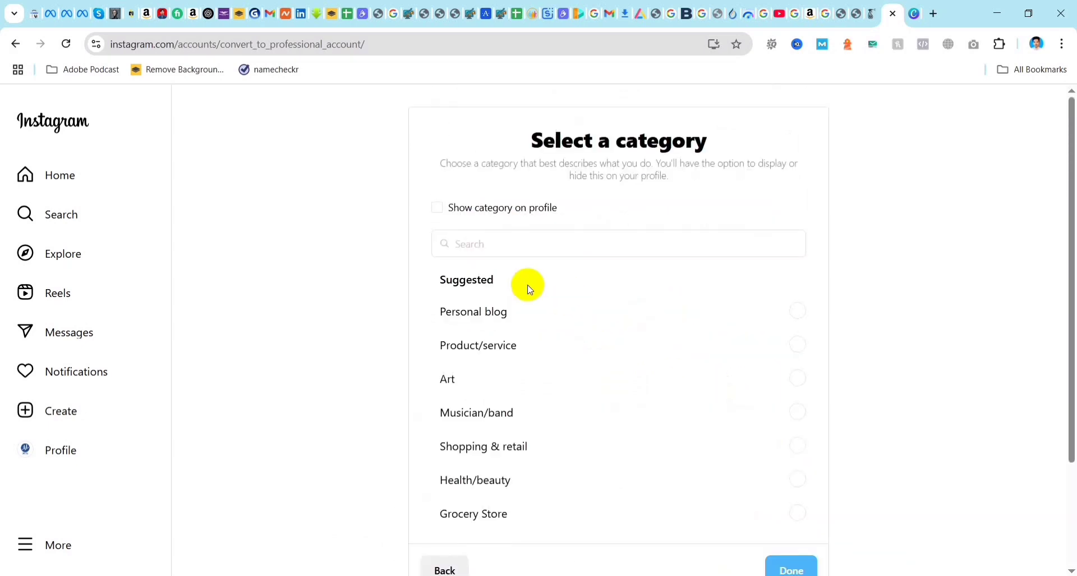
# Step: Search the categories for "Digital", select Social Media Agency, and confirm the switch to a business account
pyautogui.click(502, 249)
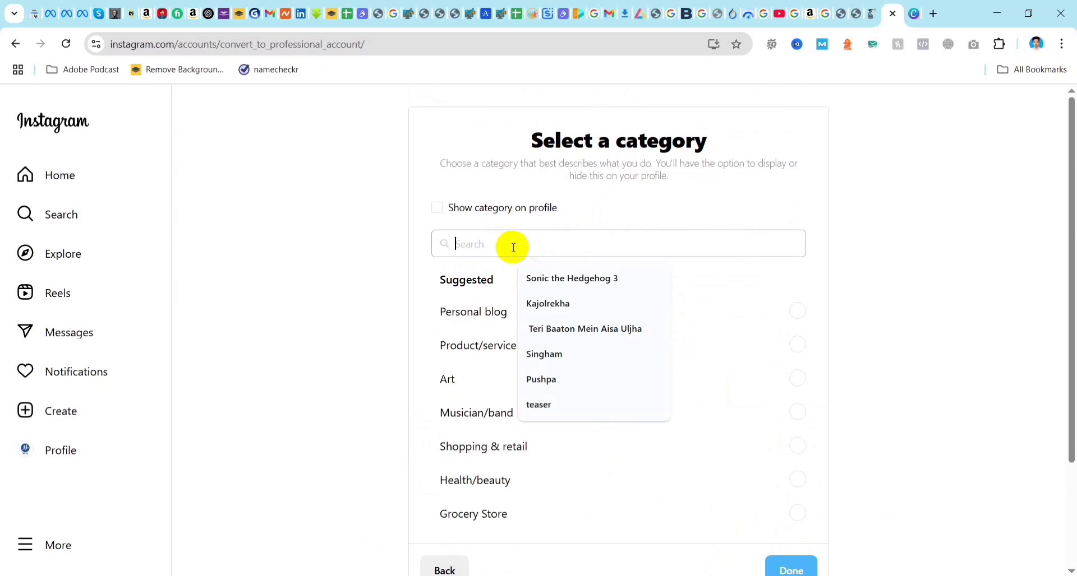
pyautogui.write('Di')
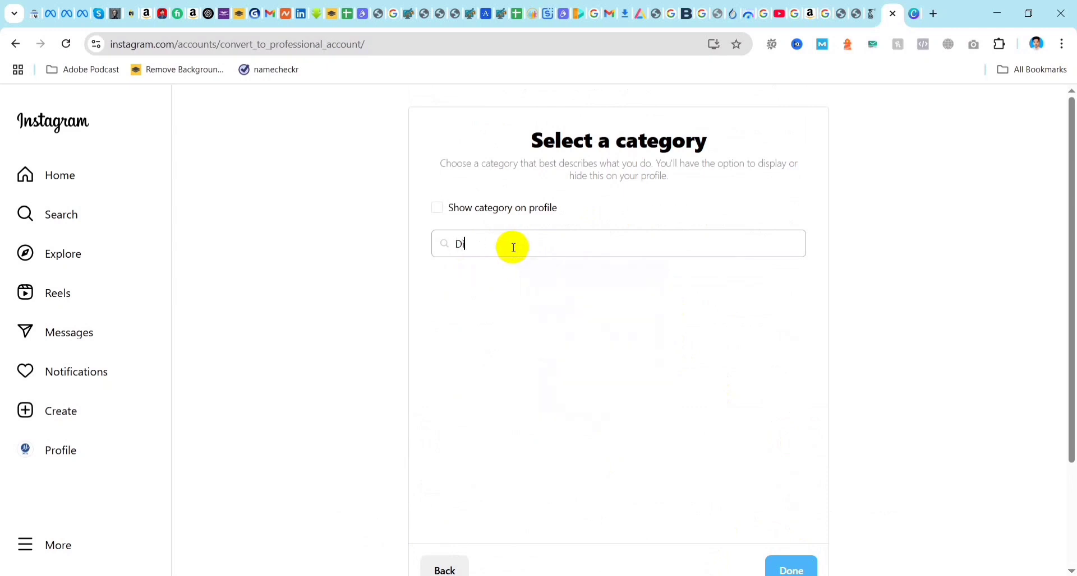
pyautogui.write('gital')
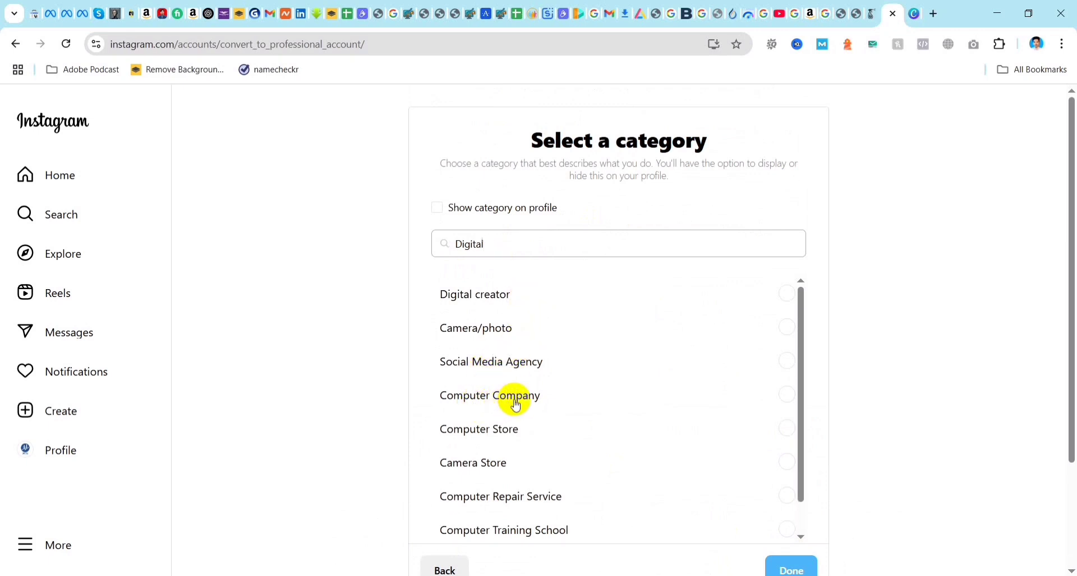
pyautogui.scroll(-1, 494, 437)
pyautogui.scroll(-3, 494, 442)
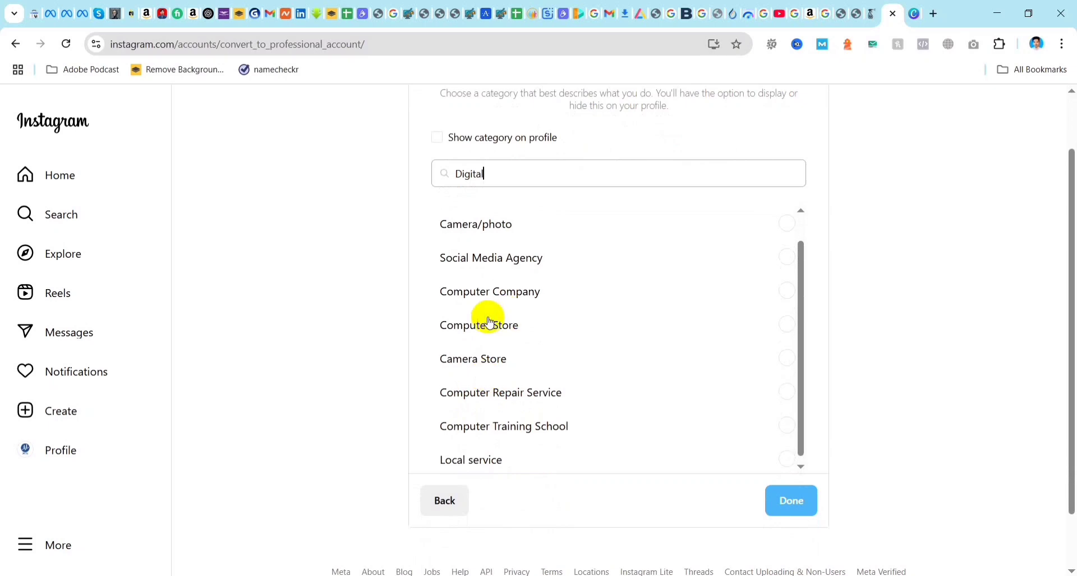
pyautogui.scroll(2, 485, 314)
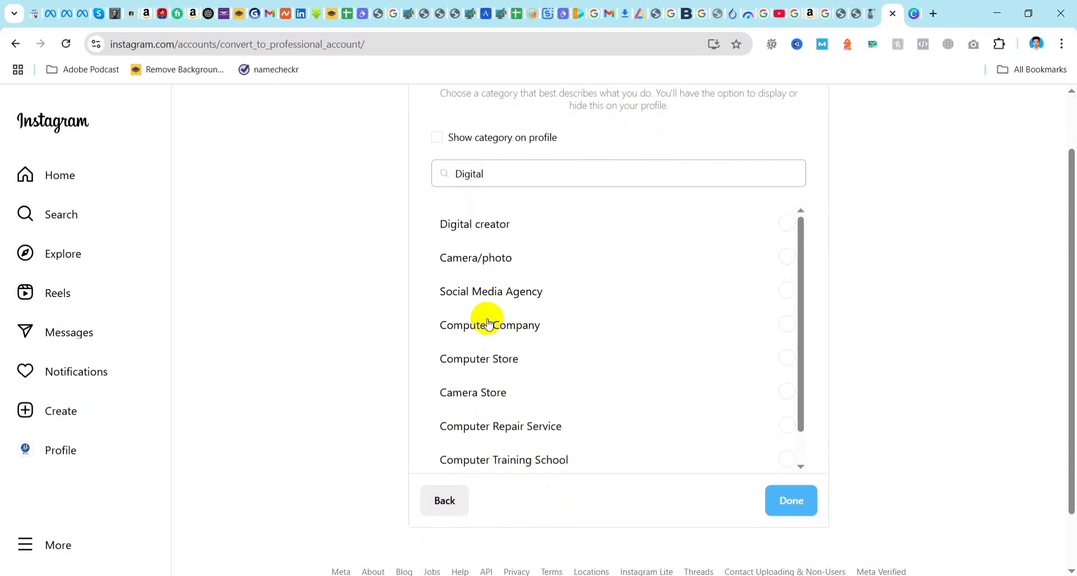
pyautogui.click(494, 295)
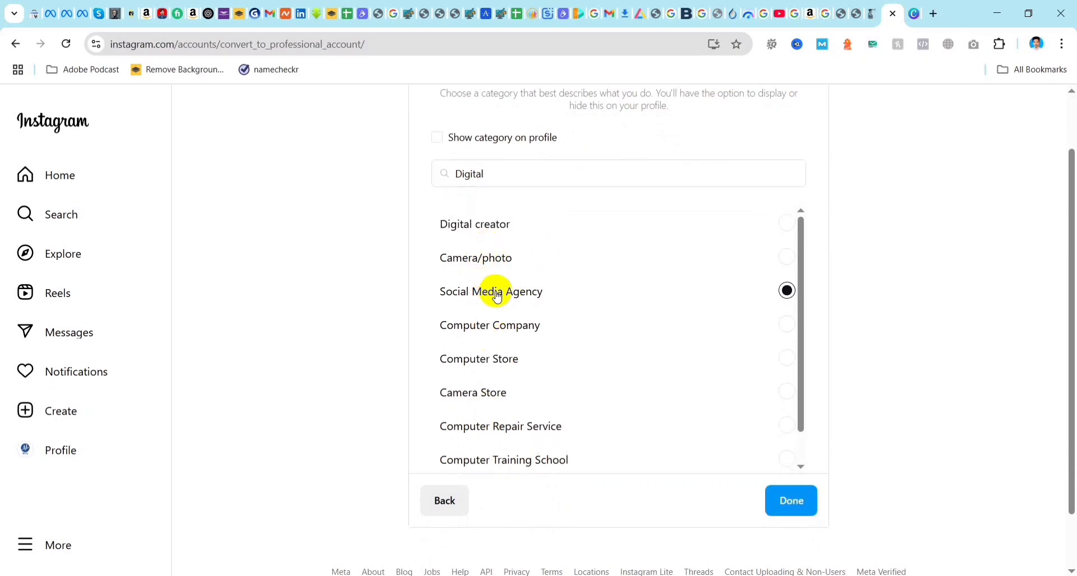
pyautogui.click(792, 503)
pyautogui.click(536, 371)
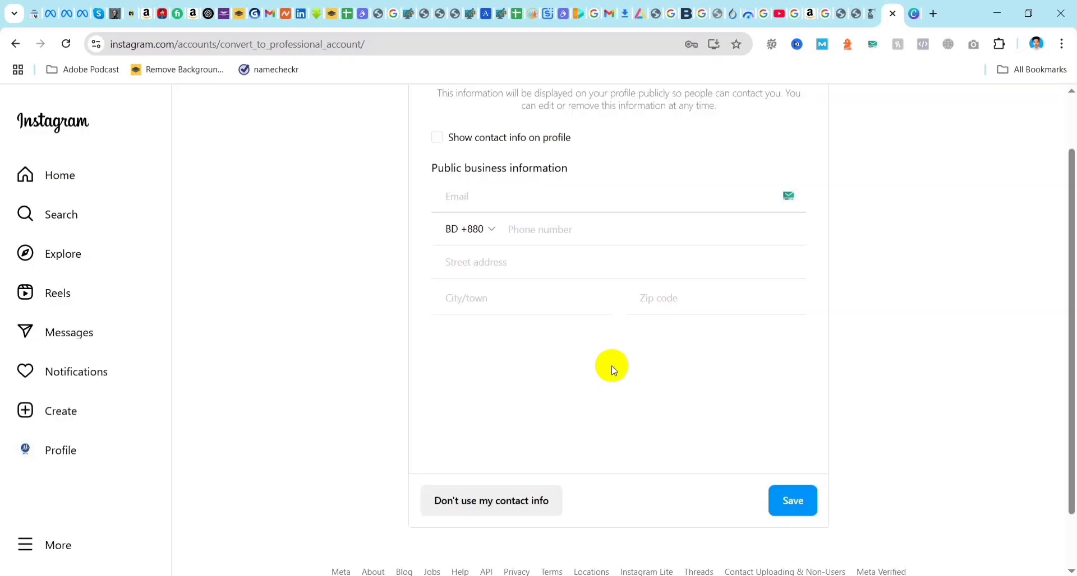
# Step: Examine the public contact info form, including its phone, street address and city fields and the profile display option
pyautogui.scroll(1, 591, 348)
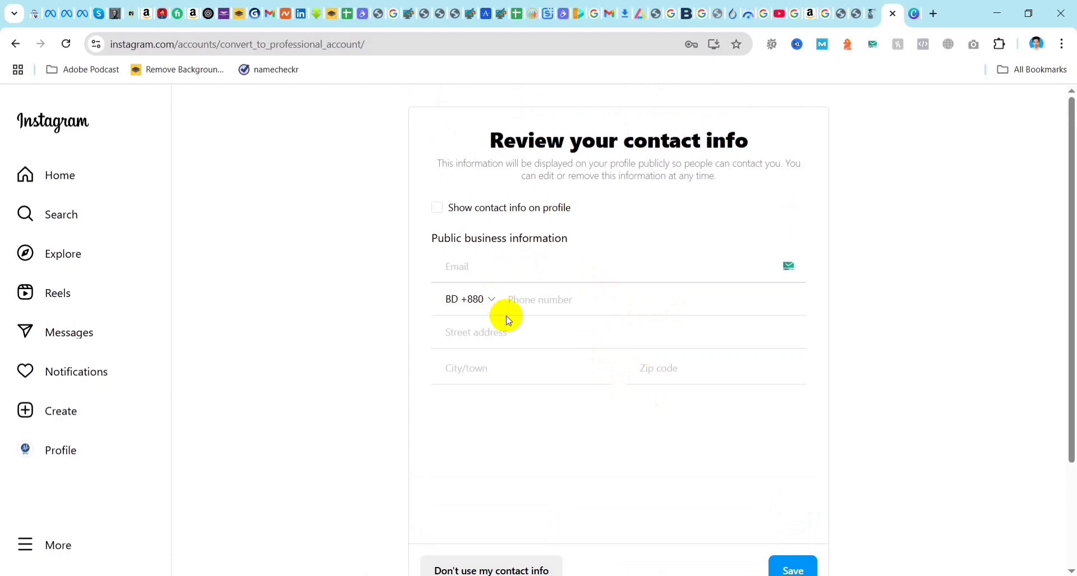
pyautogui.click(536, 299)
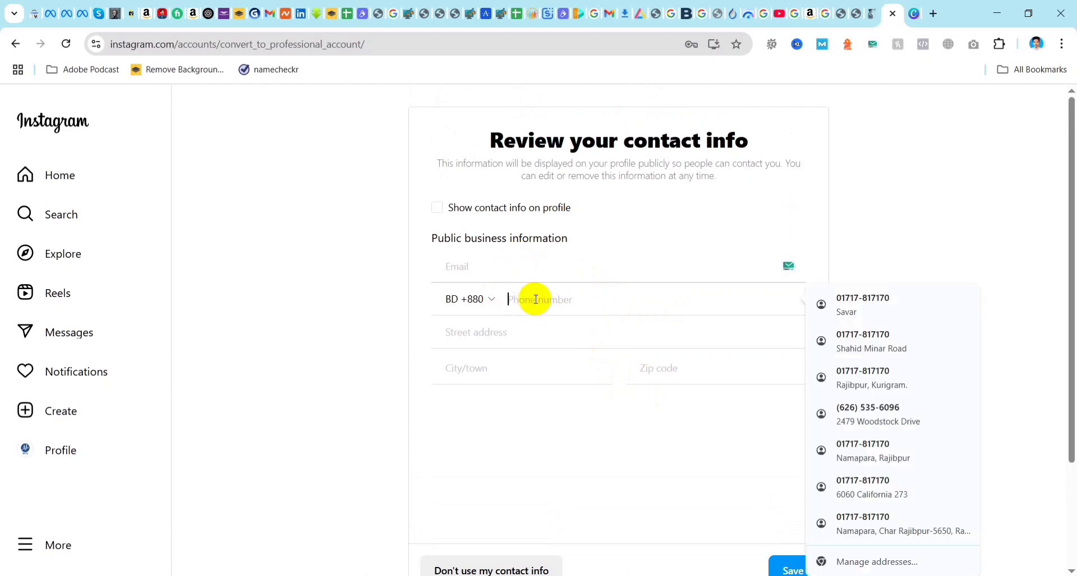
pyautogui.click(490, 333)
pyautogui.click(488, 369)
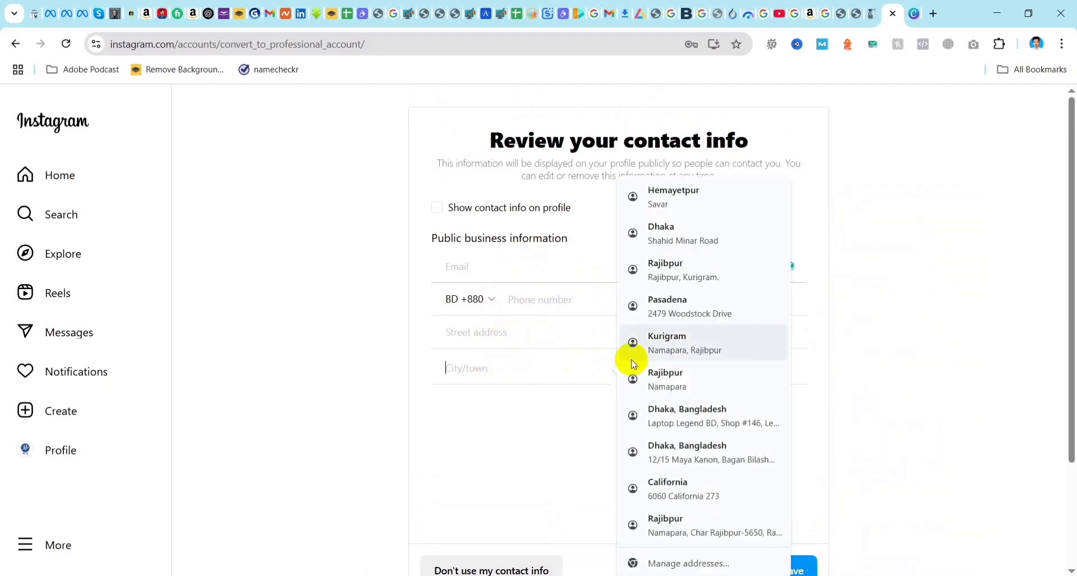
pyautogui.click(482, 427)
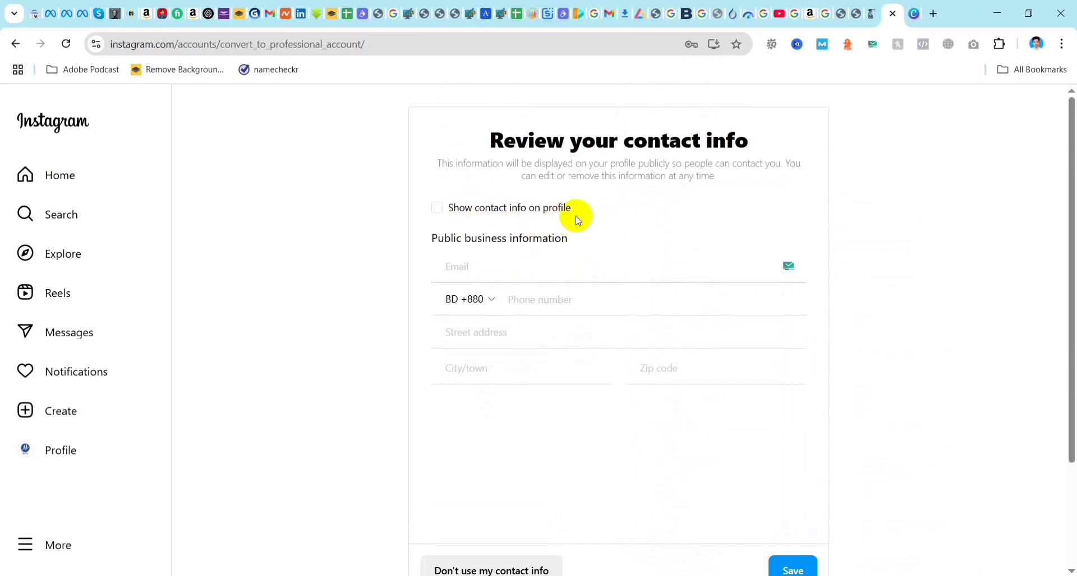
pyautogui.click(437, 212)
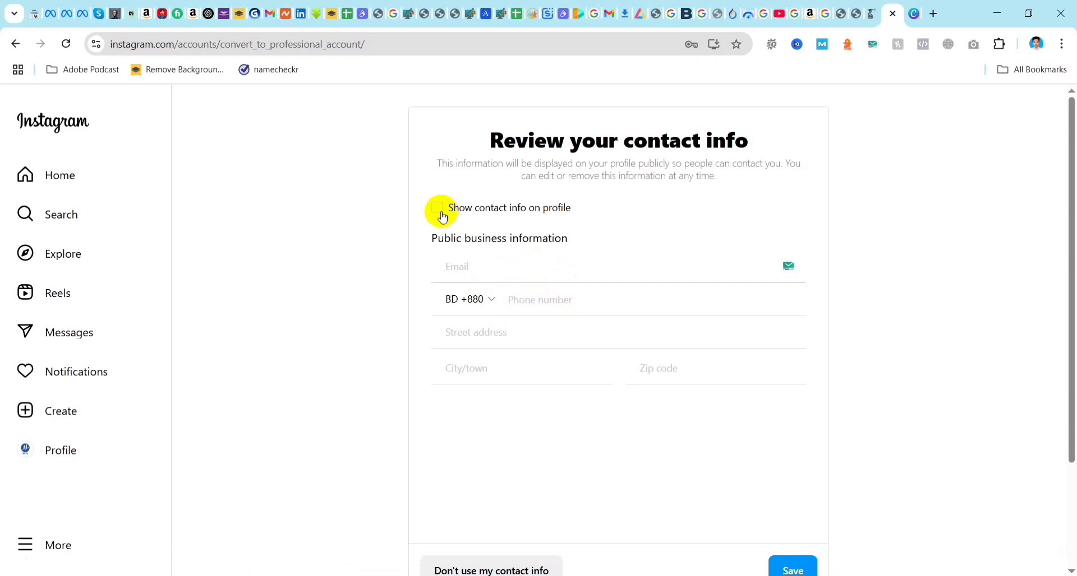
pyautogui.click(533, 301)
pyautogui.click(539, 335)
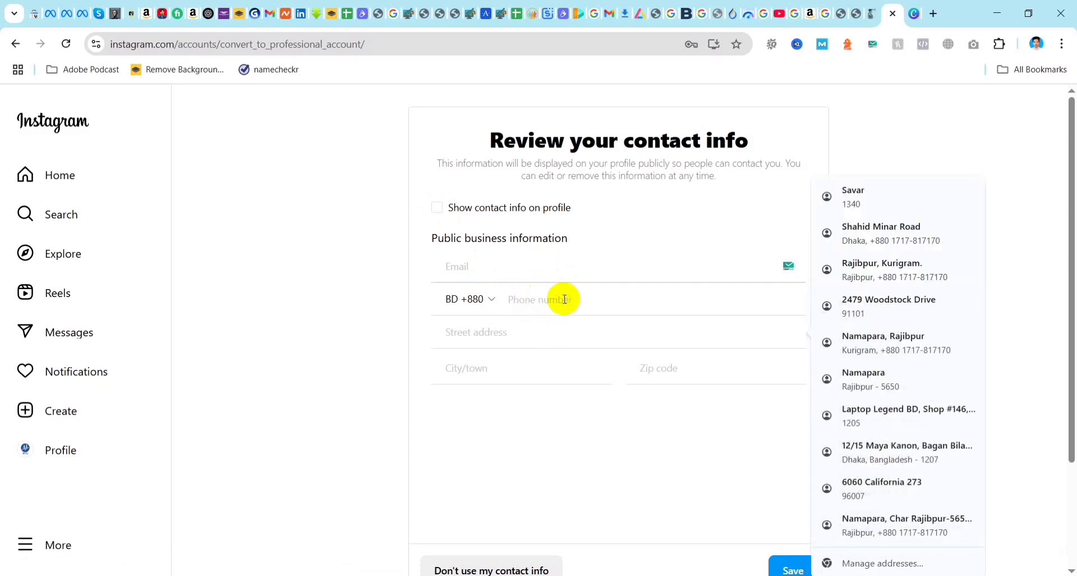
# Step: Enter the business e-mail address and the phone number in the public business information
pyautogui.click(470, 267)
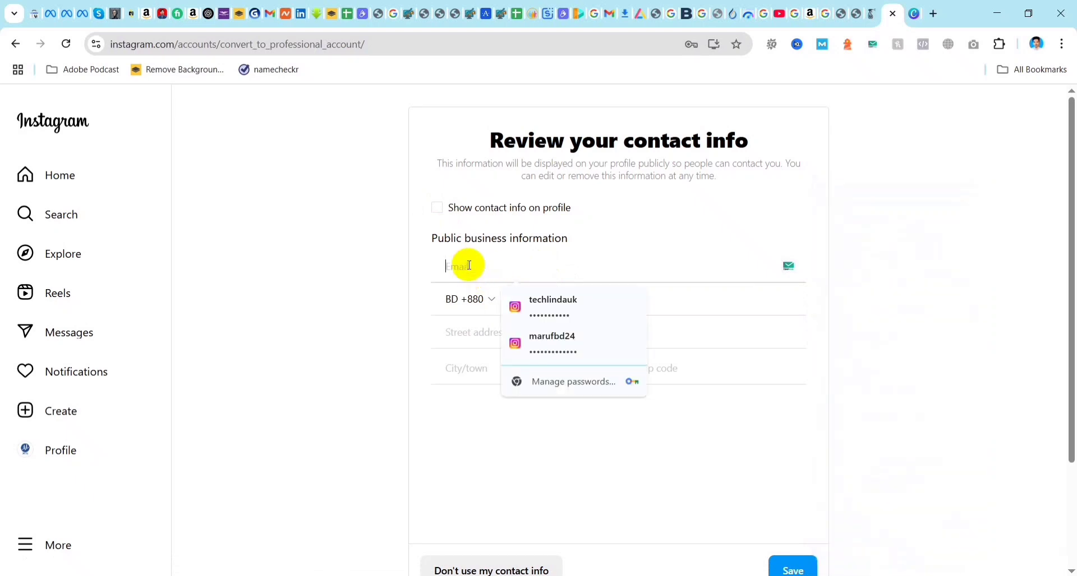
pyautogui.hotkey('ctrl', 'v')
pyautogui.click(530, 301)
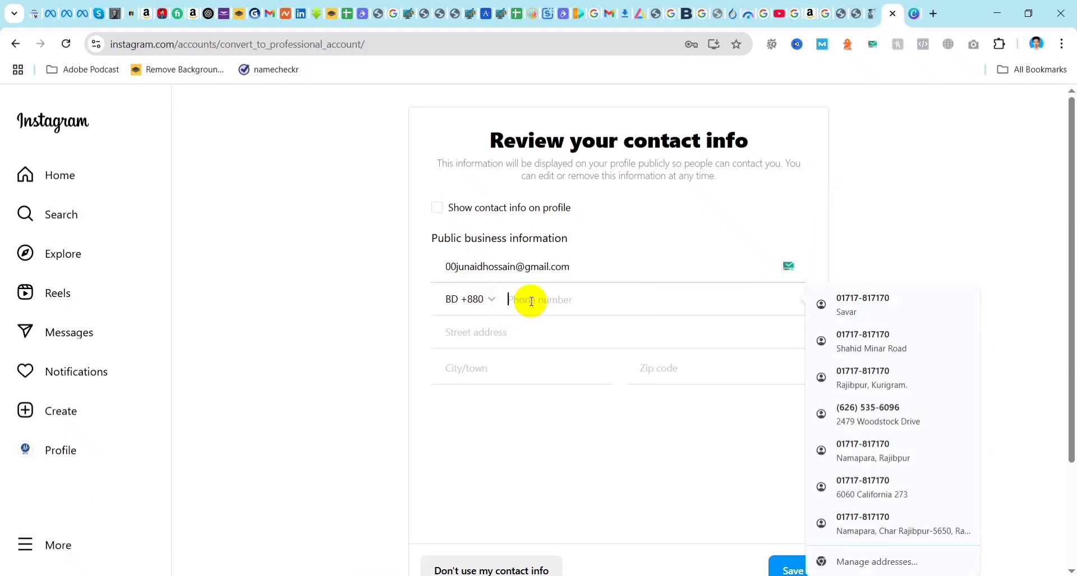
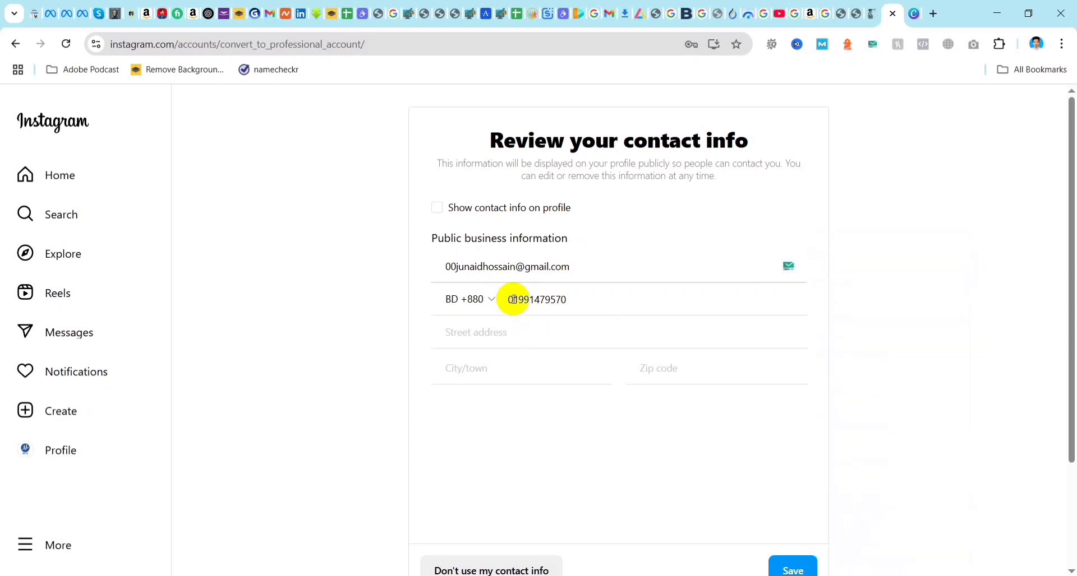
pyautogui.click(513, 300)
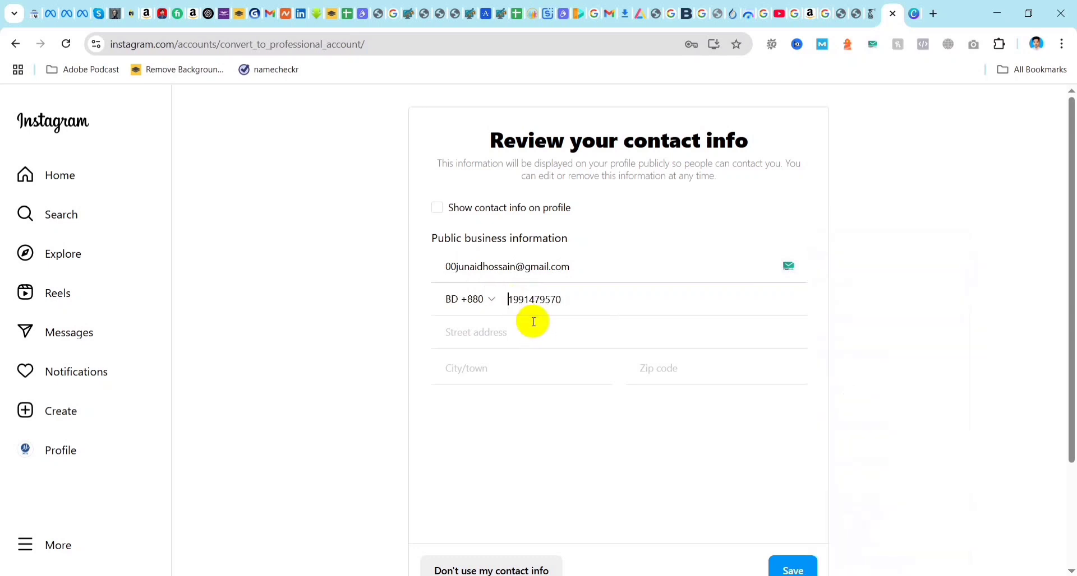
# Step: Fill in the business street address, pick the matching suggestion for the city, and enter the zip code
pyautogui.click(524, 333)
pyautogui.write('Paikpara')
pyautogui.click(478, 370)
pyautogui.write('Mu')
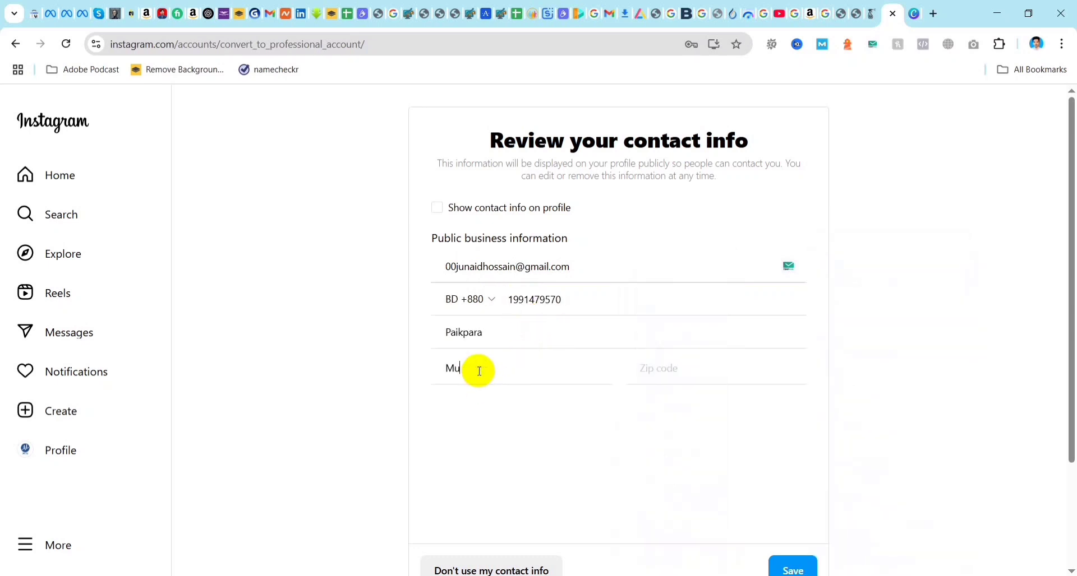
pyautogui.write('nshiganj')
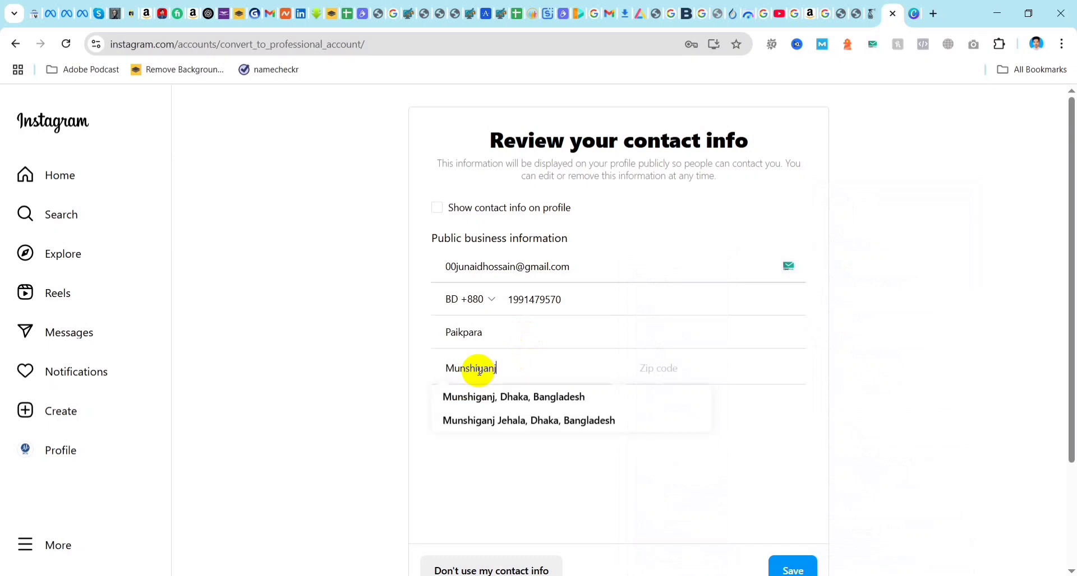
pyautogui.click(549, 398)
pyautogui.click(666, 368)
pyautogui.write('1520')
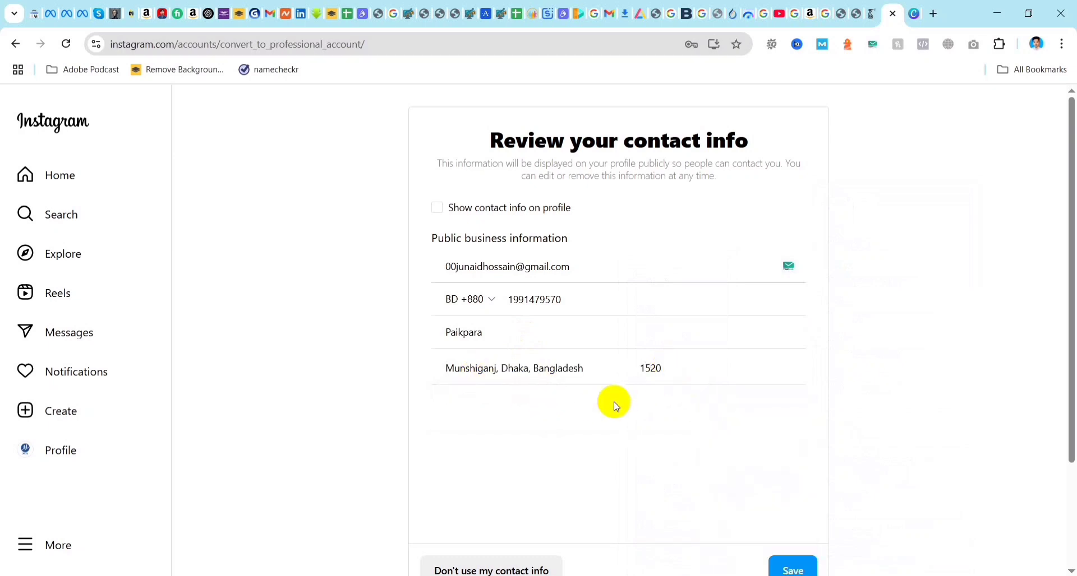
# Step: Enable showing the contact info on the profile and save the public business information
pyautogui.scroll(-2, 583, 408)
pyautogui.scroll(2, 505, 408)
pyautogui.scroll(-1, 793, 549)
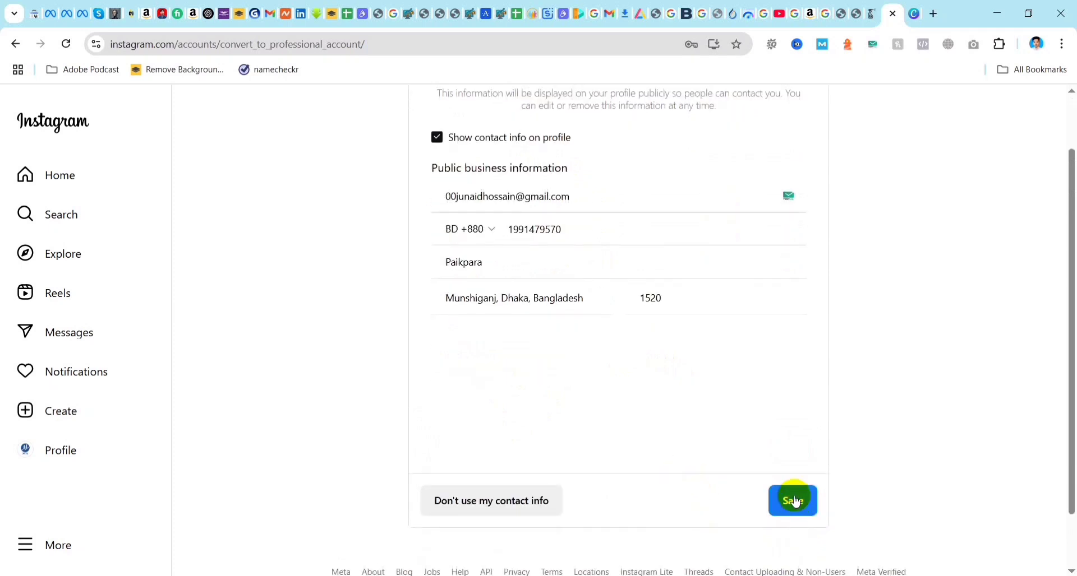
pyautogui.click(795, 500)
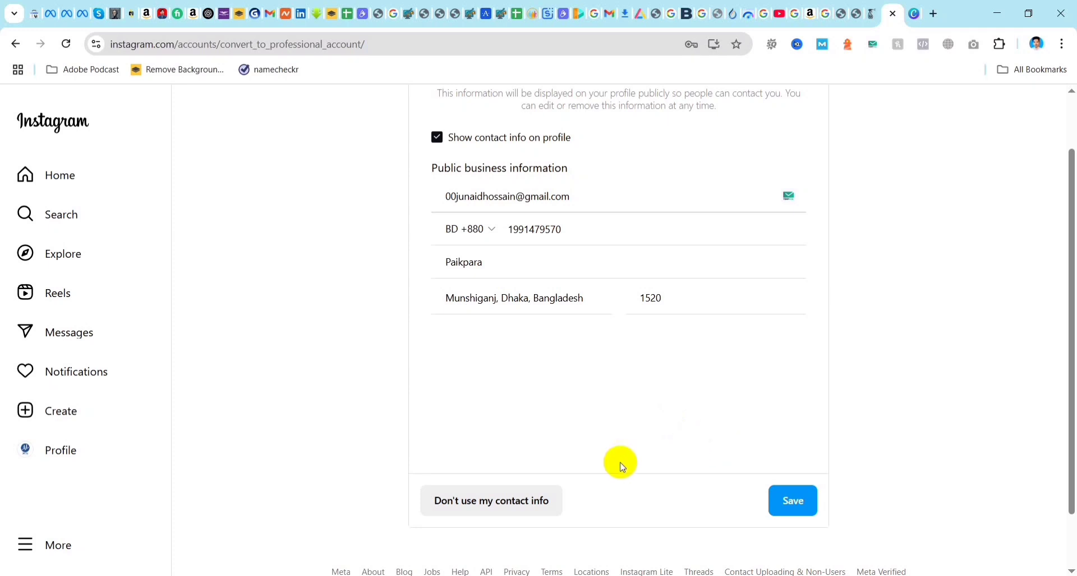
pyautogui.click(820, 501)
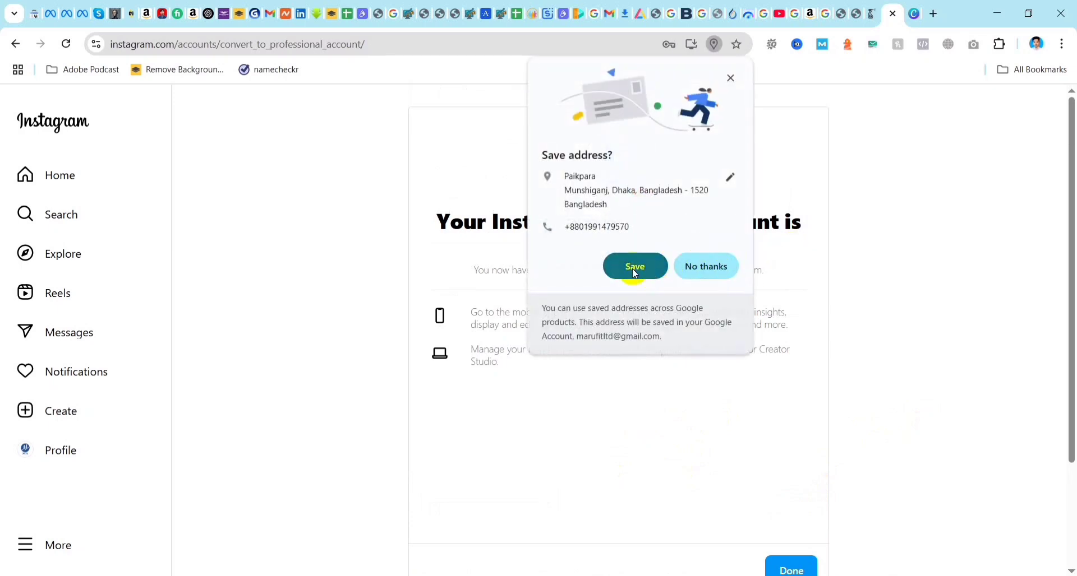
# Step: Decline the browser's offer to save the address and finish the business account setup
pyautogui.click(711, 267)
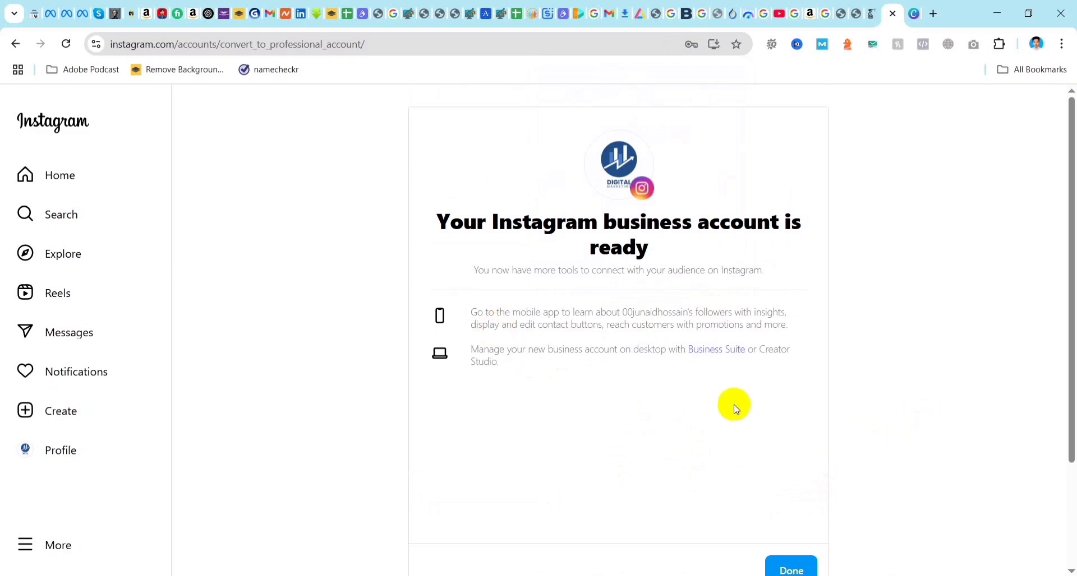
pyautogui.scroll(-3, 729, 421)
pyautogui.click(791, 436)
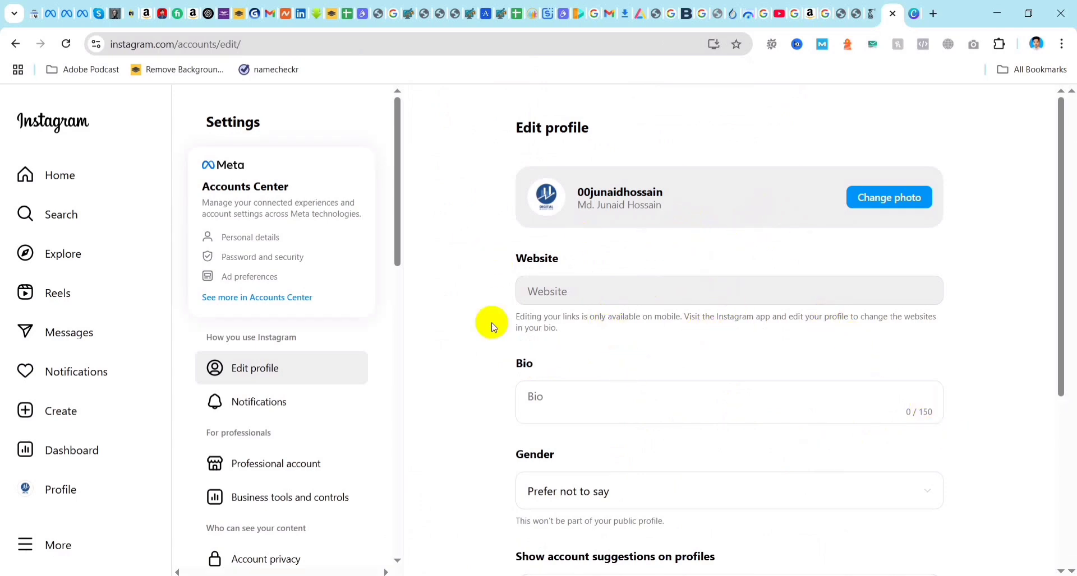
# Step: Review the profile edit settings and open the Business tools and controls settings
pyautogui.scroll(-4, 642, 303)
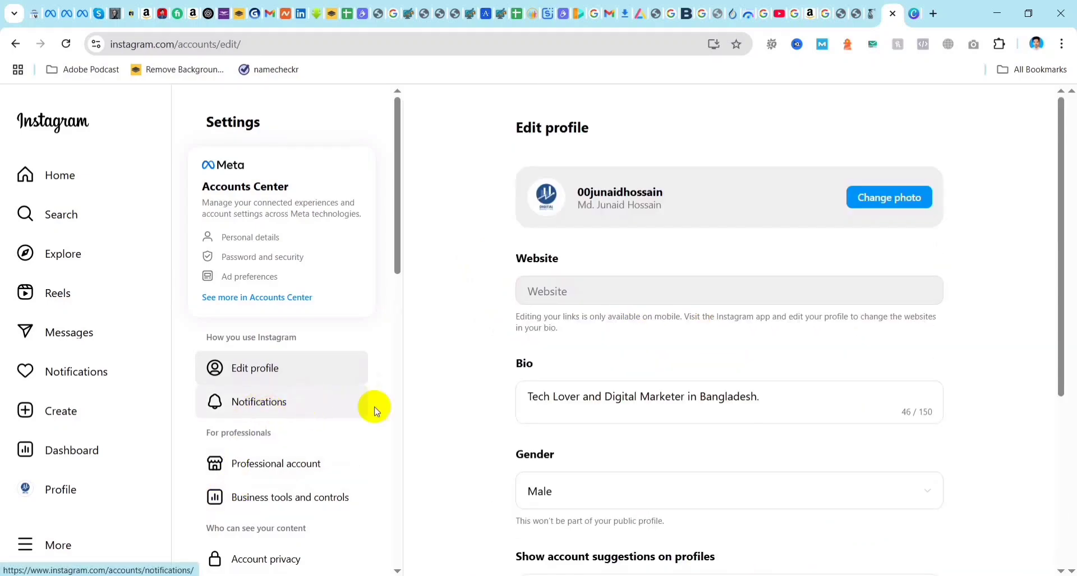
pyautogui.scroll(-2, 431, 407)
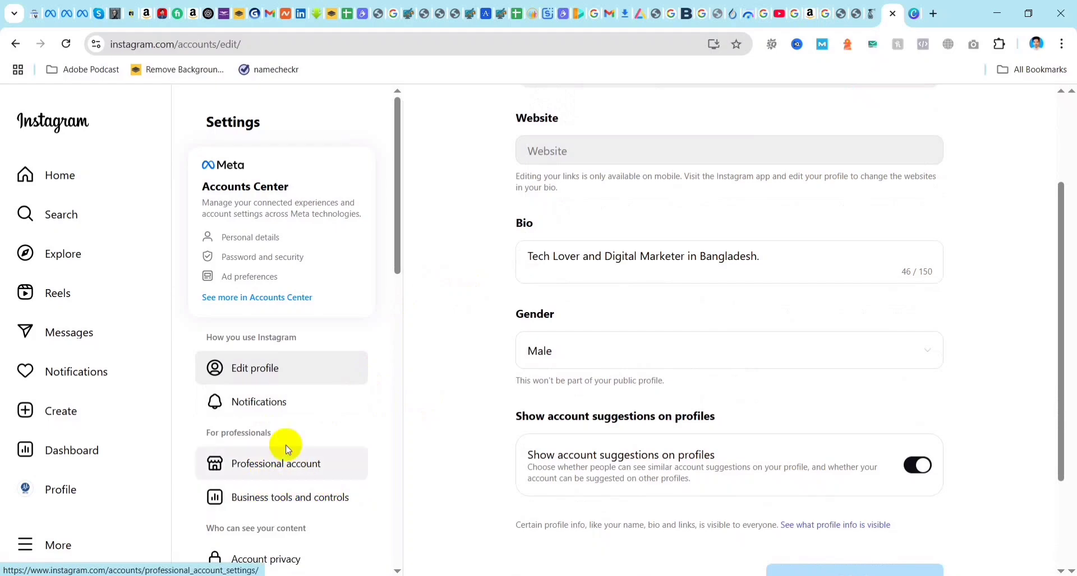
pyautogui.scroll(-2, 267, 453)
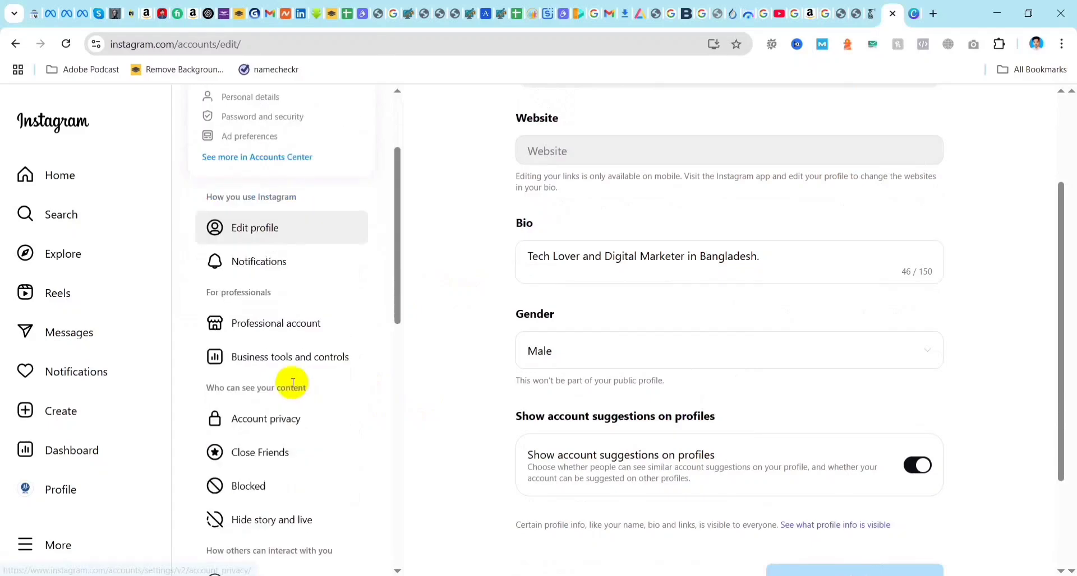
pyautogui.click(274, 360)
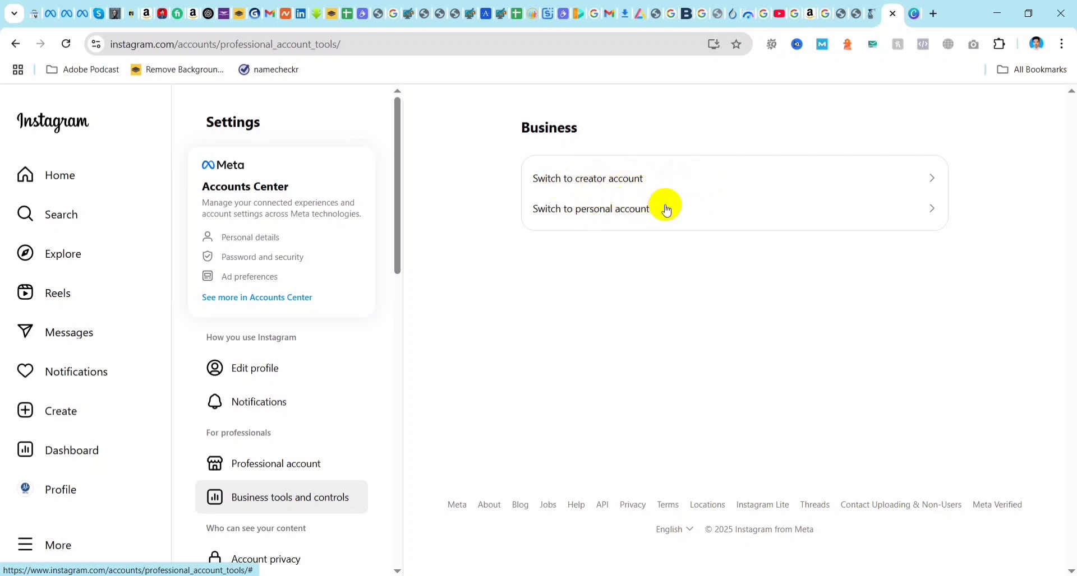
# Step: Review the Professional account settings, including the category label, public email, WhatsApp number, phone and contact display options
pyautogui.click(269, 463)
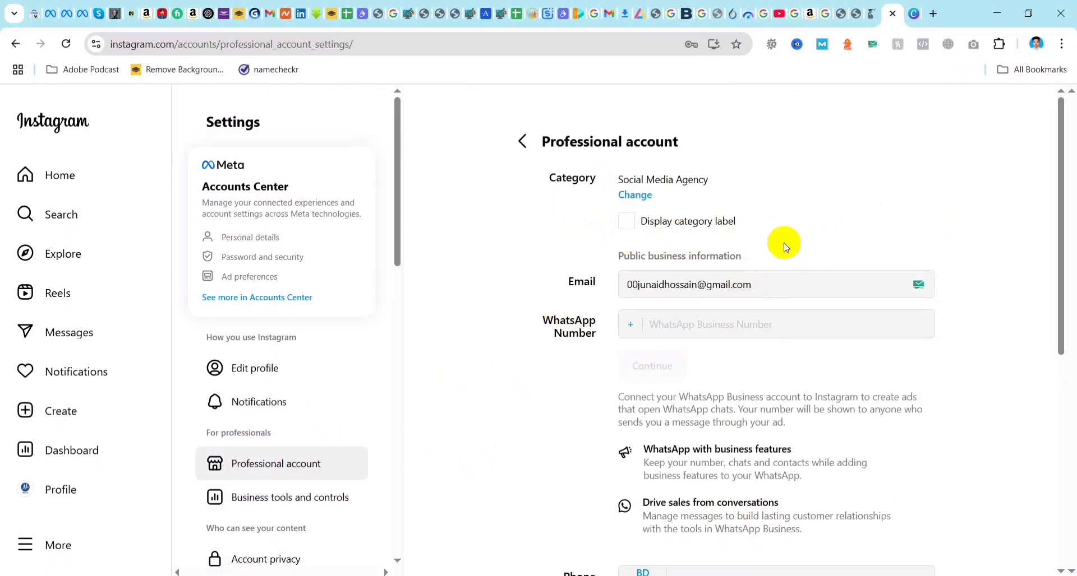
pyautogui.scroll(-1, 781, 264)
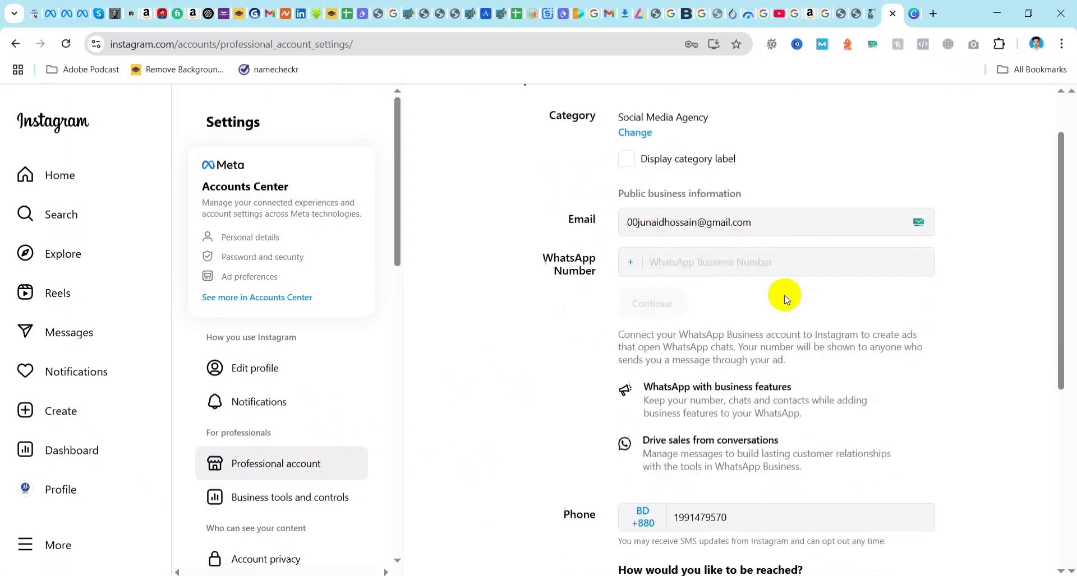
pyautogui.click(764, 213)
pyautogui.click(936, 289)
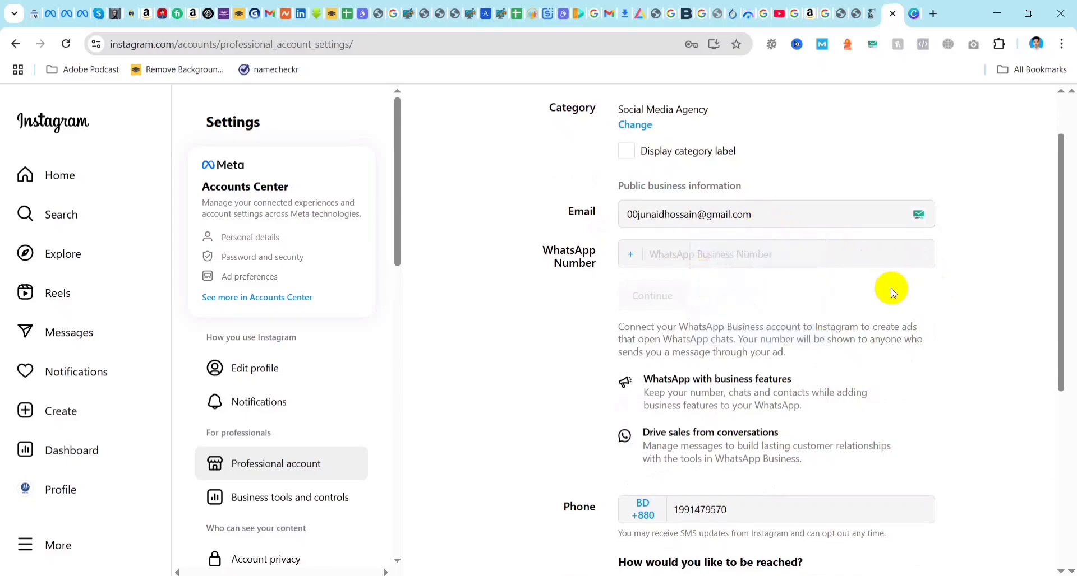
pyautogui.click(675, 254)
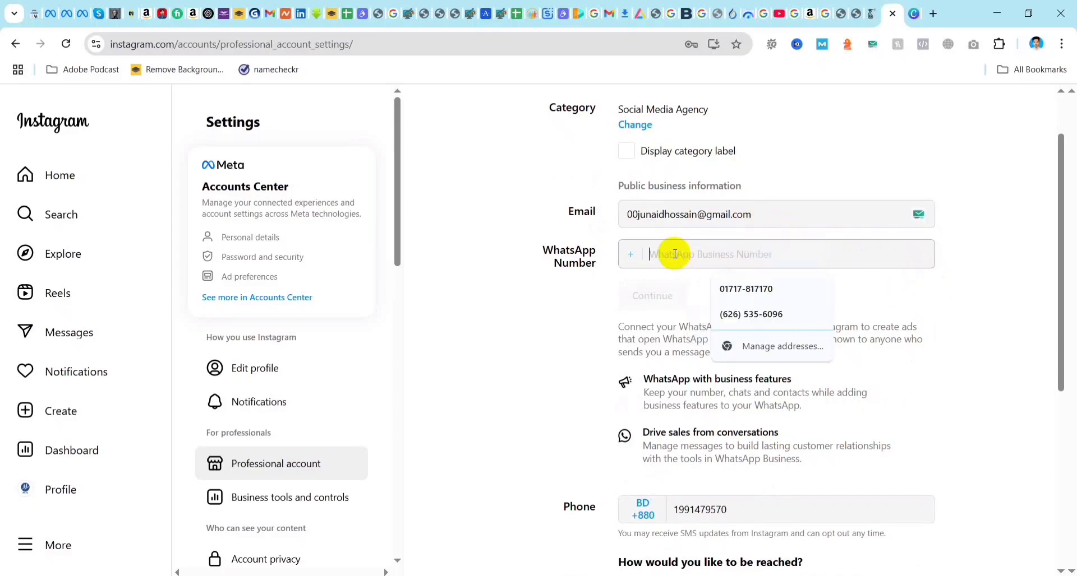
pyautogui.scroll(-6, 576, 341)
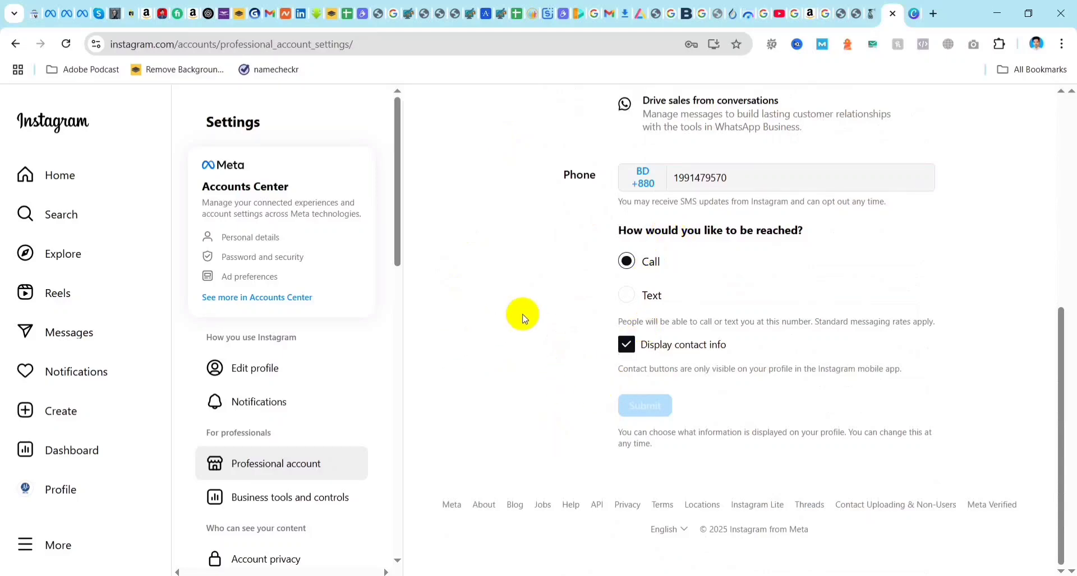
pyautogui.scroll(2, 630, 307)
pyautogui.moveTo(670, 318); pyautogui.dragTo(759, 320)
pyautogui.click(740, 318)
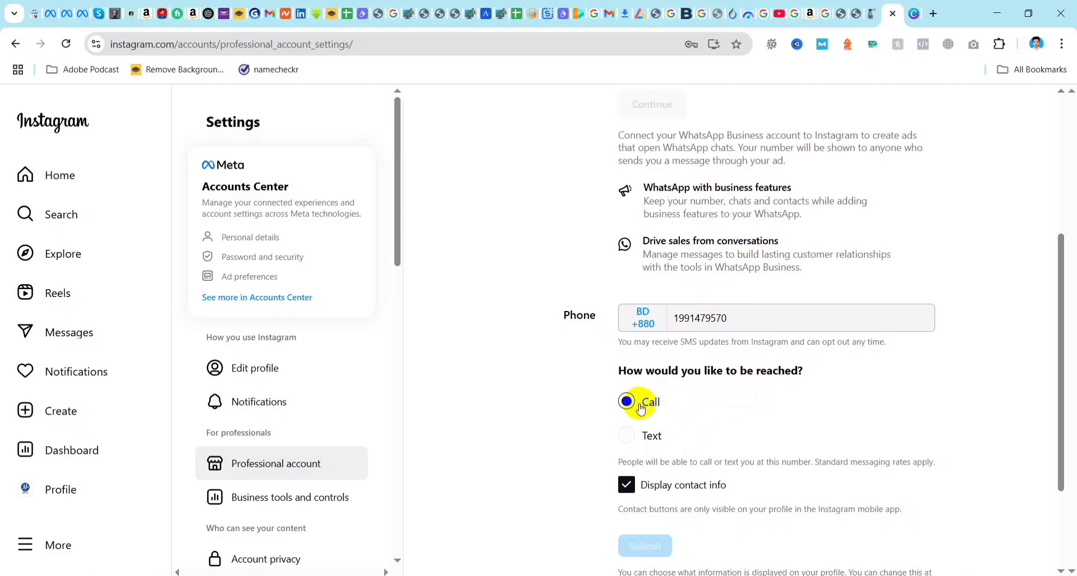
pyautogui.scroll(-3, 749, 421)
pyautogui.scroll(3, 729, 393)
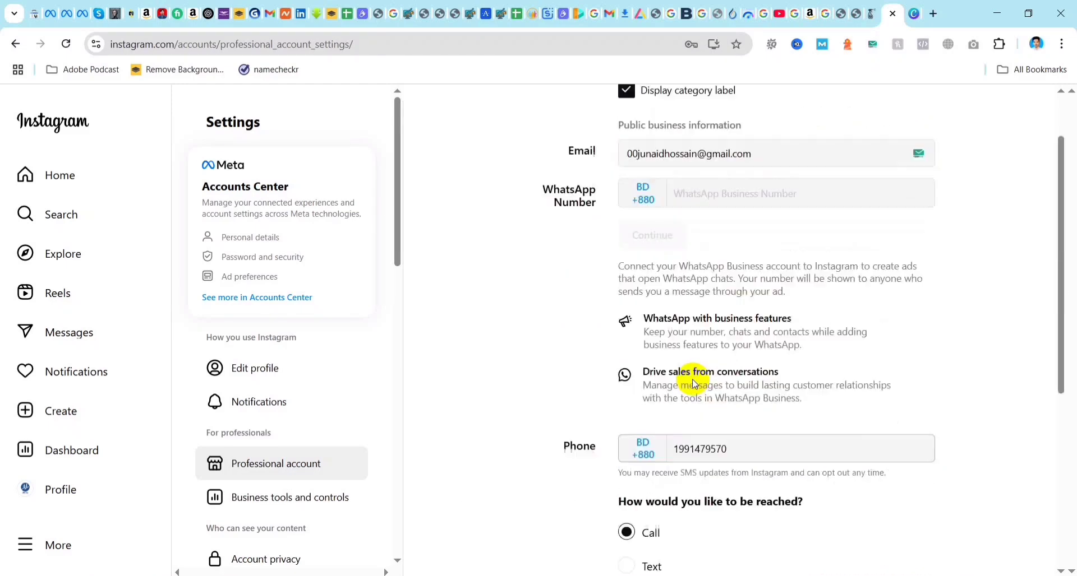
# Step: Go from the profile edit settings to the Accounts Center and view the Instagram profile's name setting, leaving it unedited
pyautogui.click(254, 368)
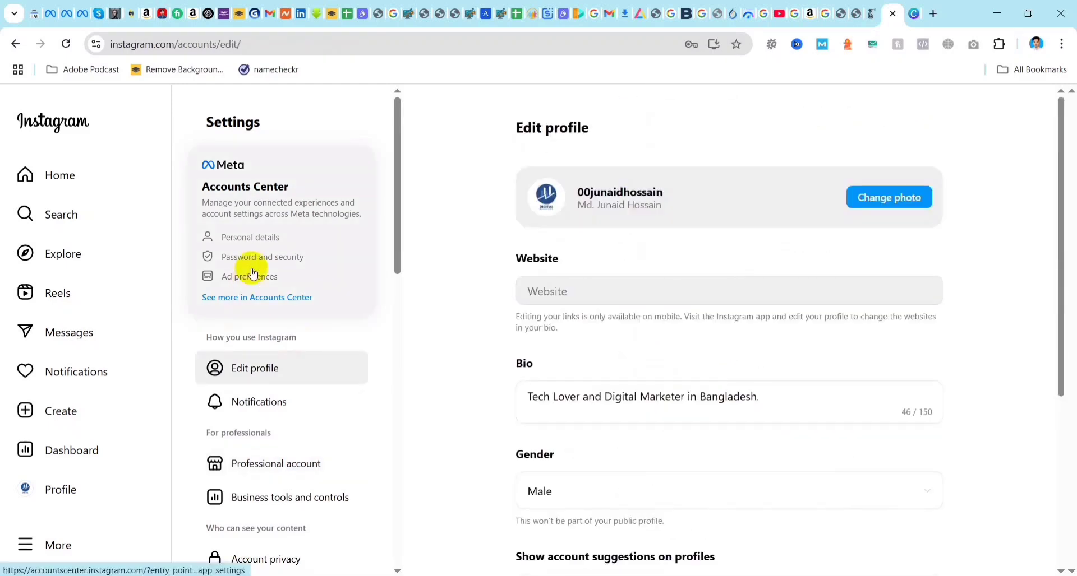
pyautogui.click(254, 241)
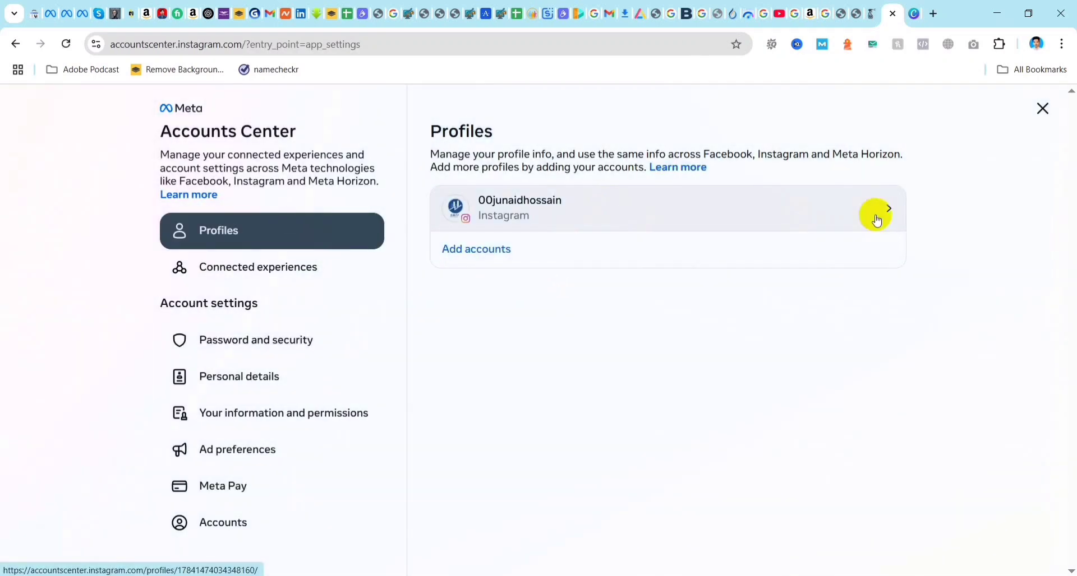
pyautogui.click(836, 210)
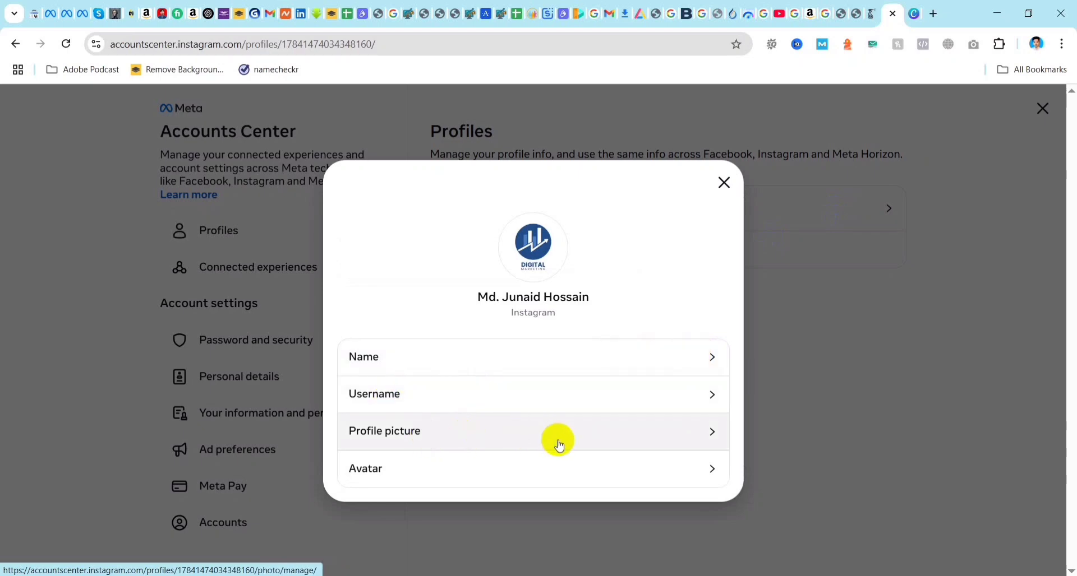
pyautogui.click(697, 367)
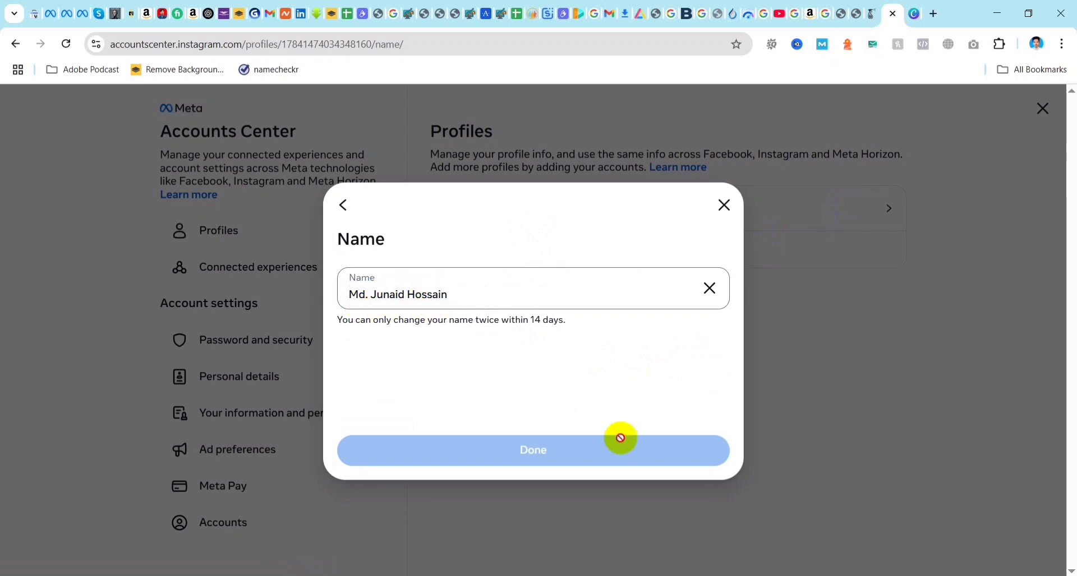
pyautogui.click(723, 210)
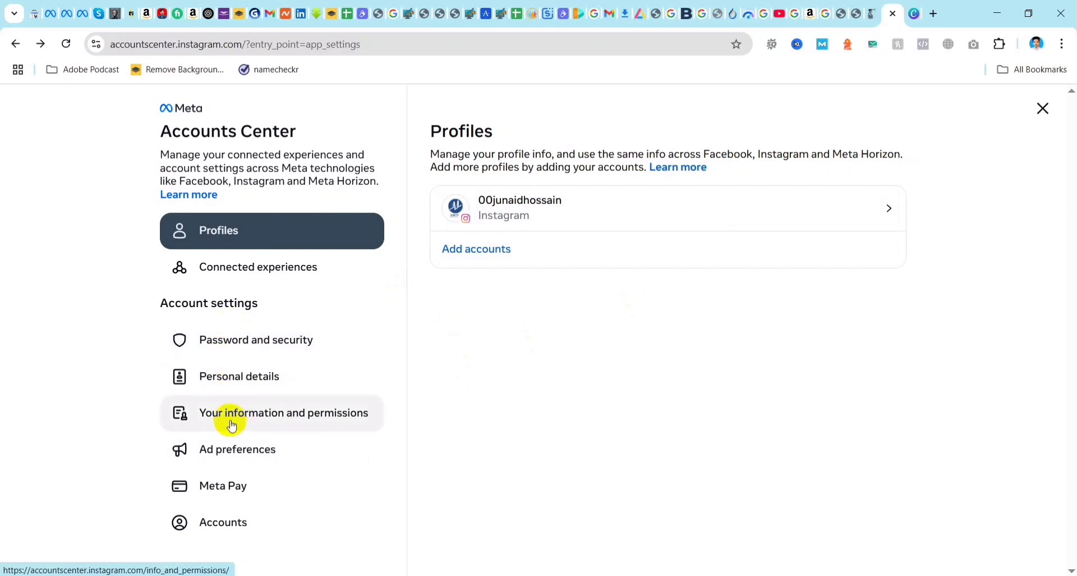
# Step: Review the contact information and the account ownership and control option in the Accounts Center personal details
pyautogui.click(241, 385)
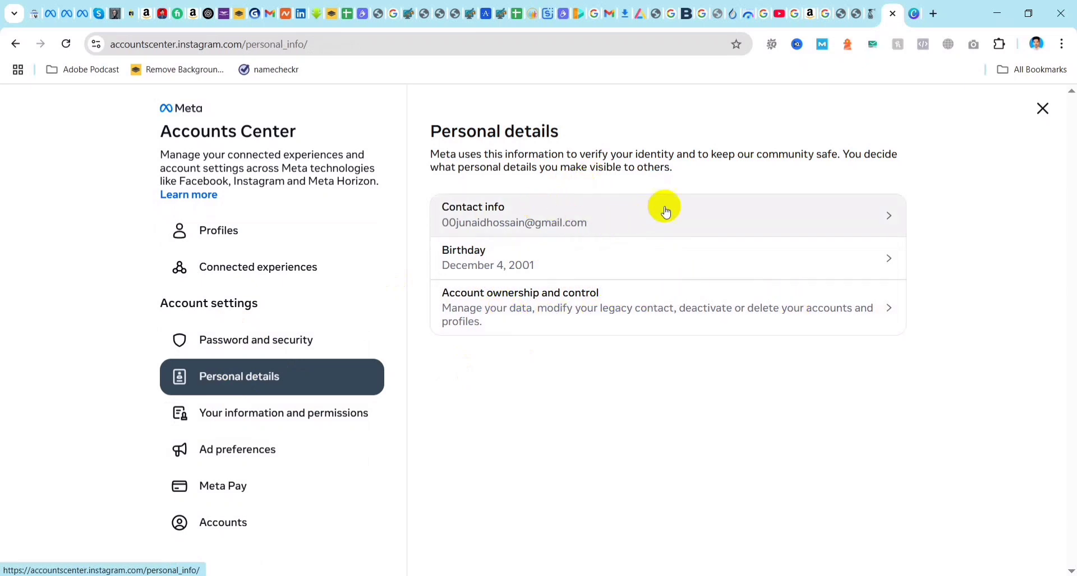
pyautogui.click(741, 218)
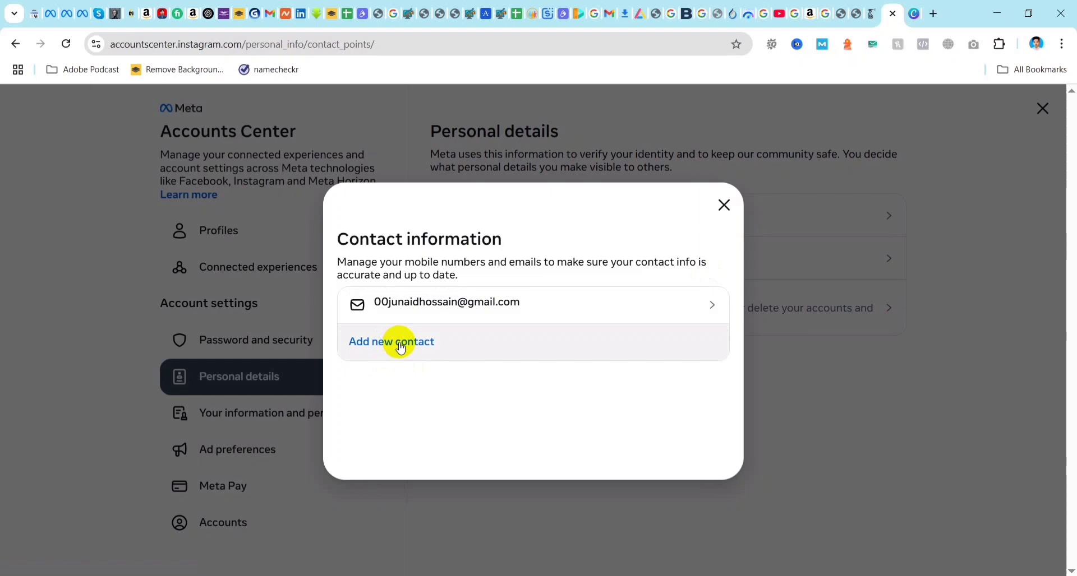
pyautogui.click(724, 206)
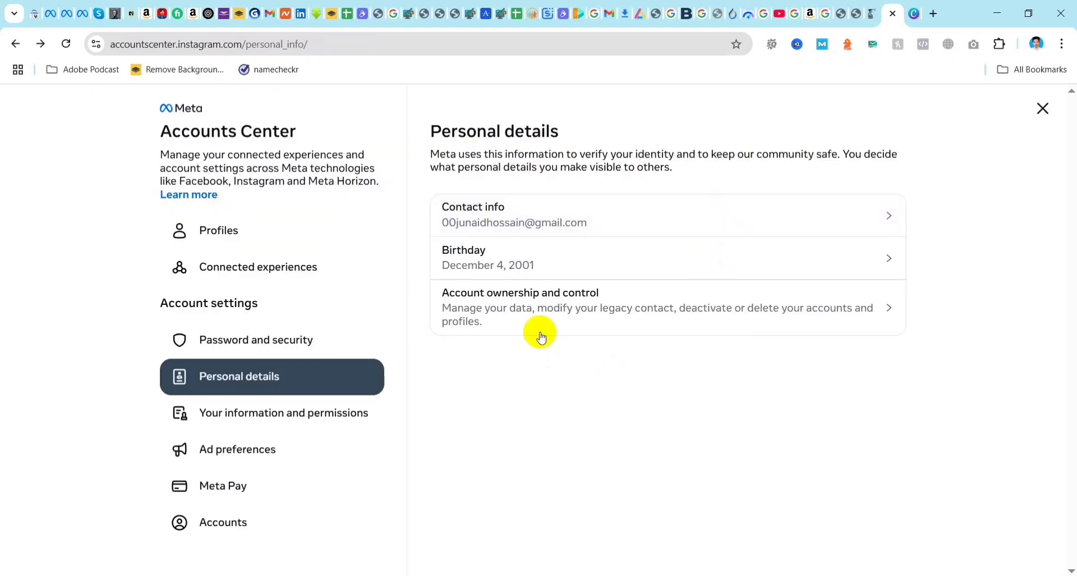
pyautogui.click(643, 313)
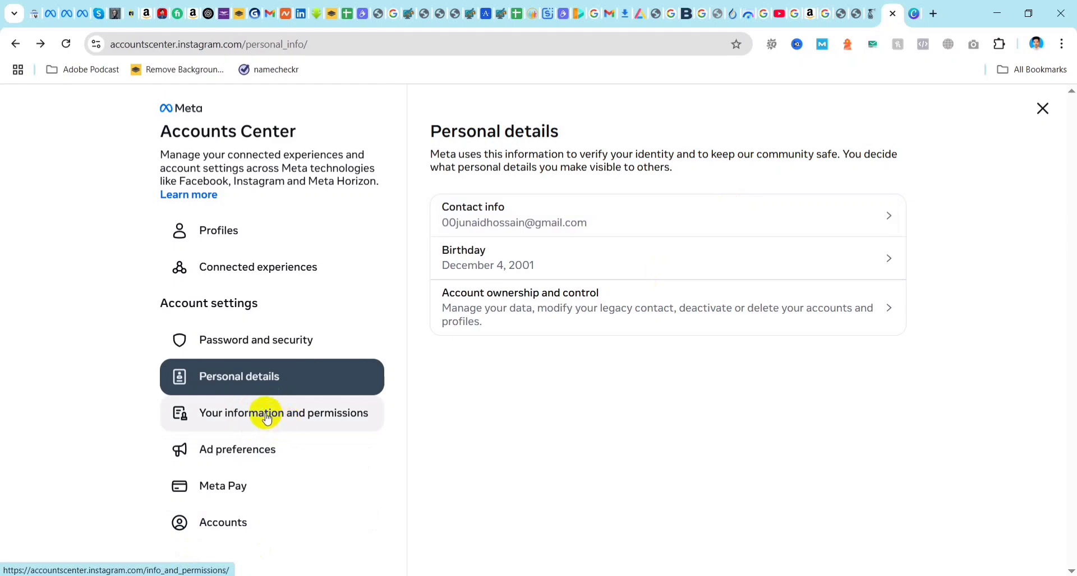
# Step: Examine the Download your information options under information and permissions, including scheduled downloads, past requests and expired schedules
pyautogui.click(300, 418)
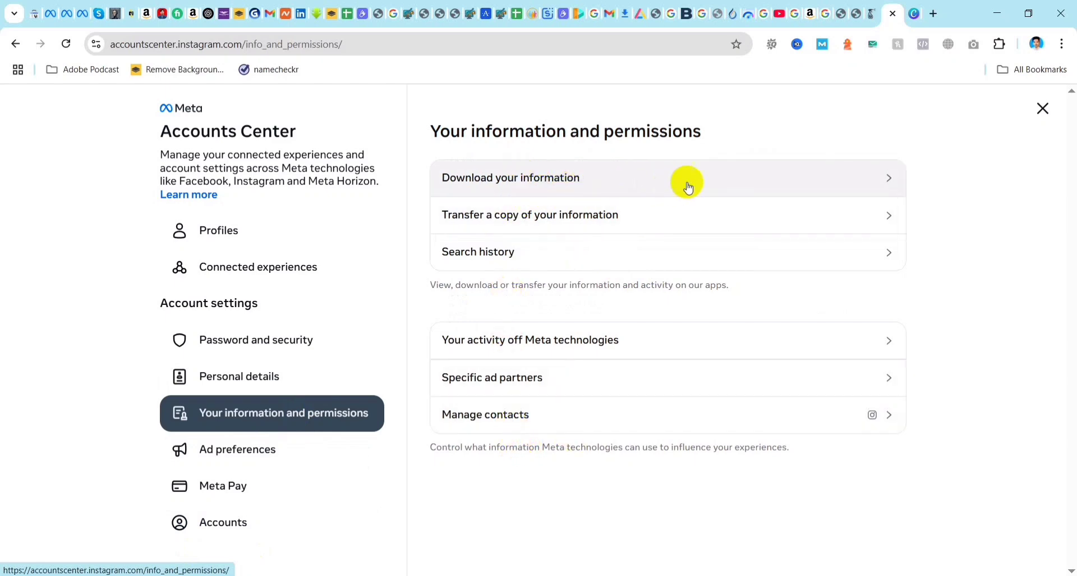
pyautogui.click(750, 181)
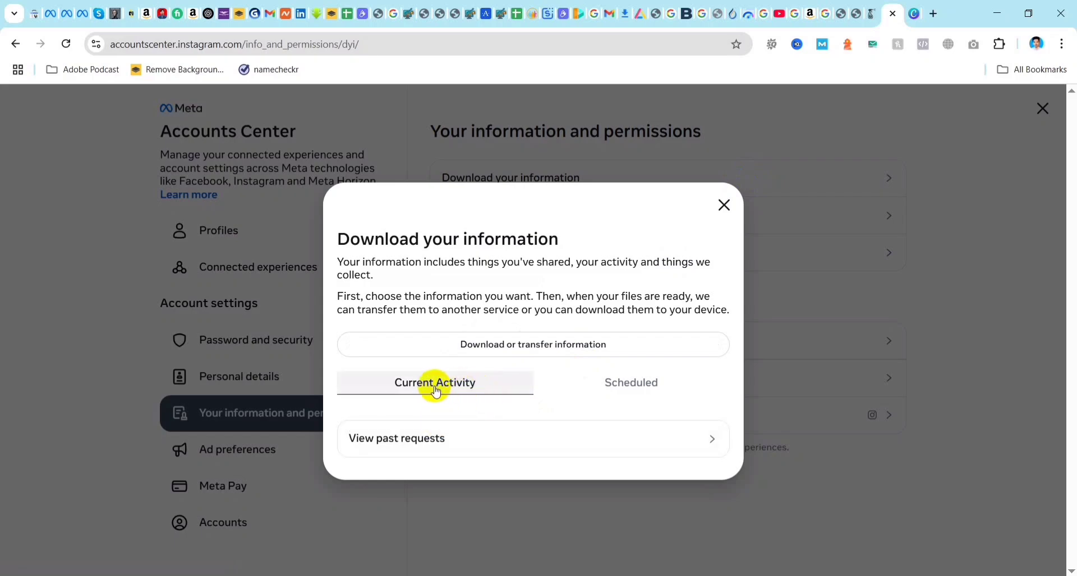
pyautogui.click(635, 387)
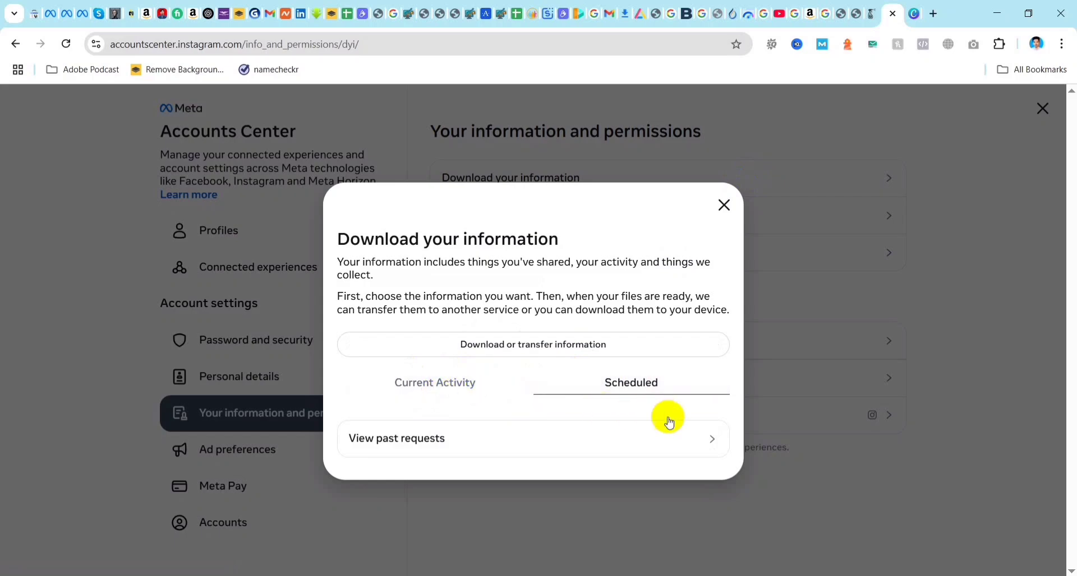
pyautogui.click(695, 438)
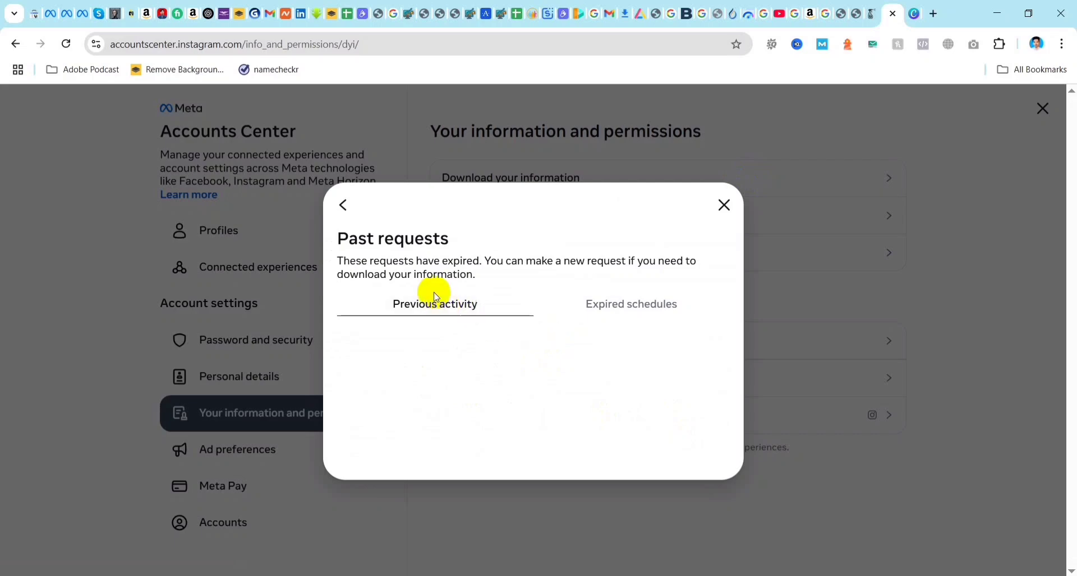
pyautogui.click(639, 305)
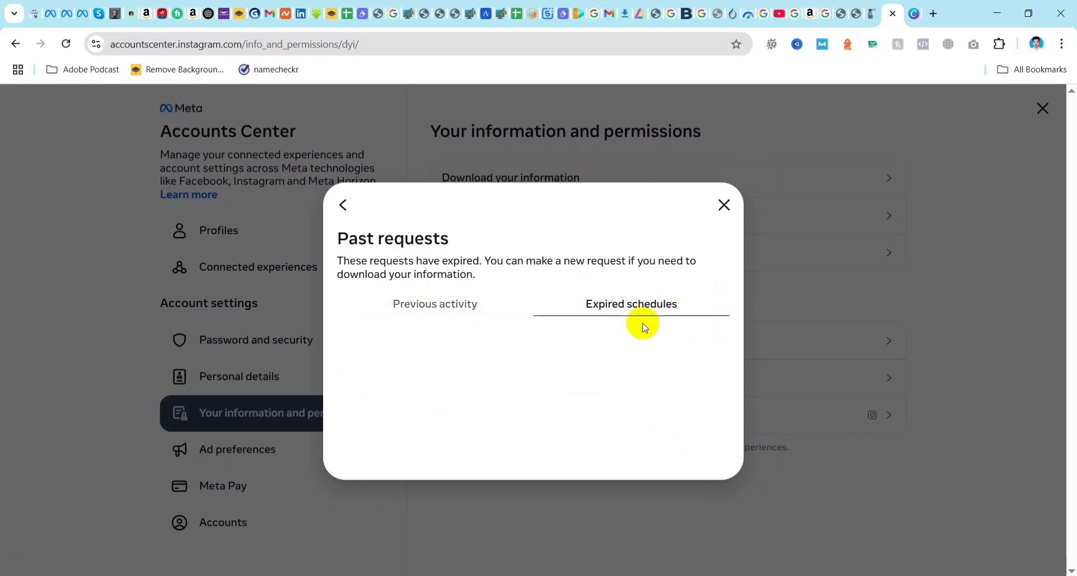
pyautogui.click(439, 306)
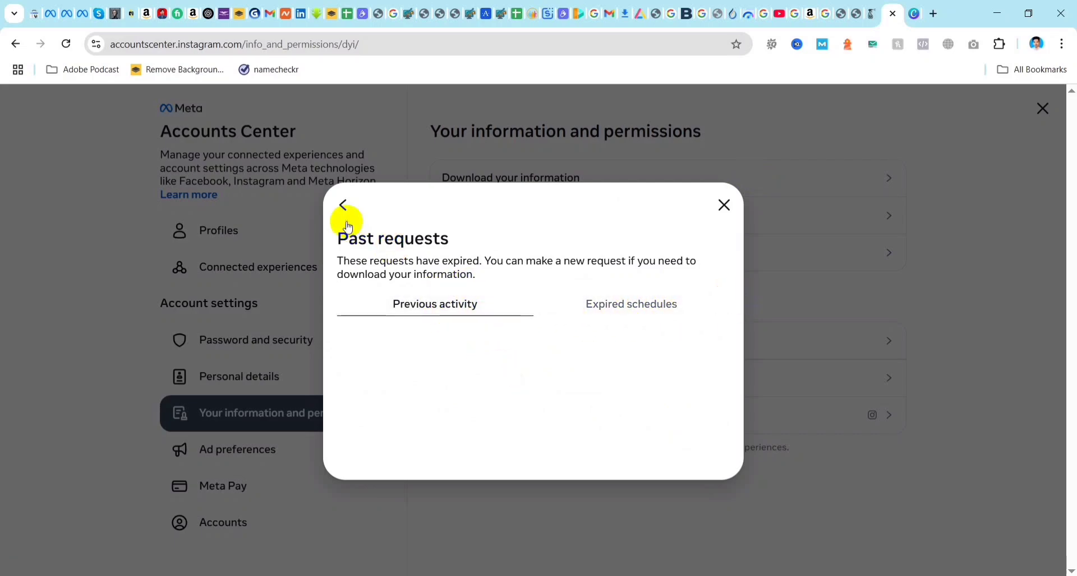
pyautogui.click(344, 205)
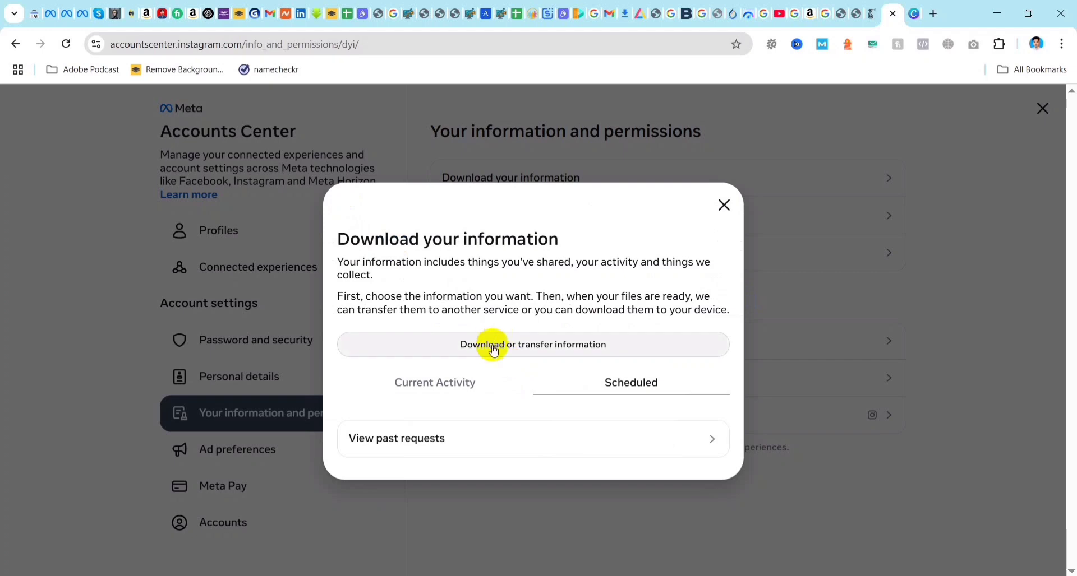
pyautogui.click(725, 206)
# Step: Look through the Ad preferences, Meta Pay and Accounts sections of the Accounts Center
pyautogui.click(246, 449)
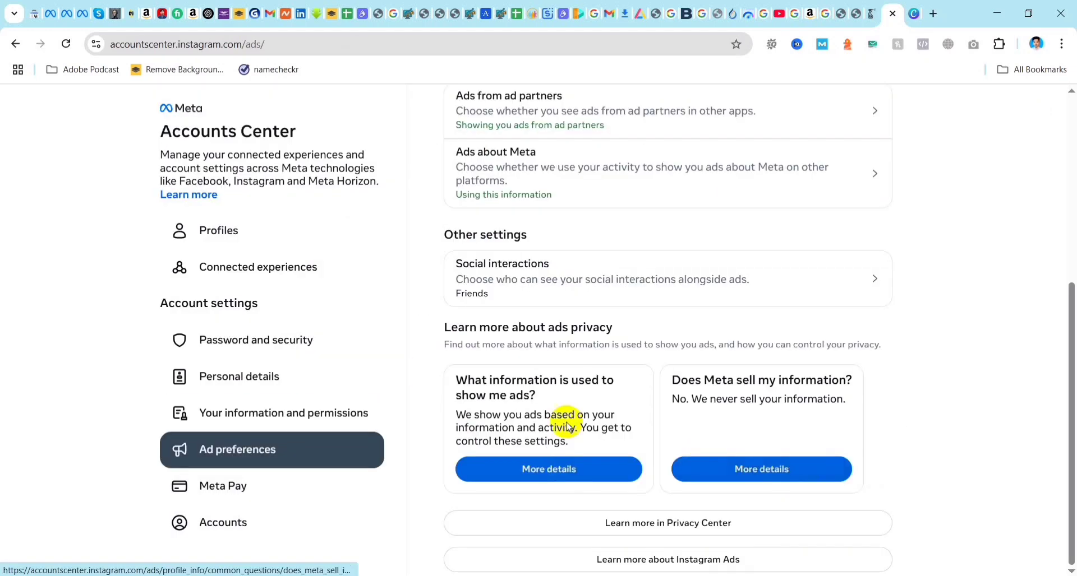
pyautogui.click(281, 487)
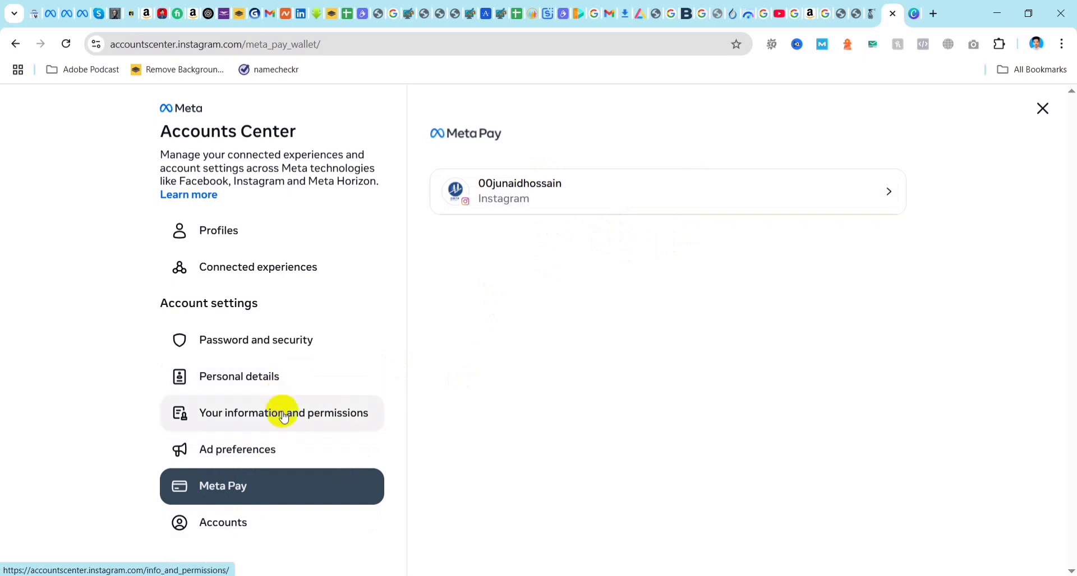
pyautogui.click(227, 530)
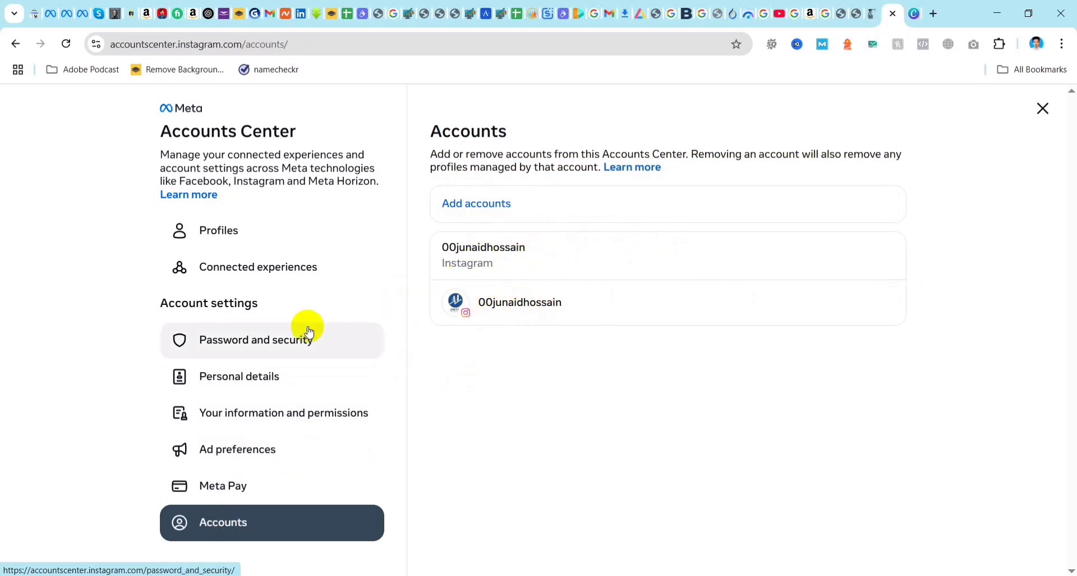
# Step: View the two-factor authentication setup in the password and security settings, then close it without choosing an account
pyautogui.click(265, 343)
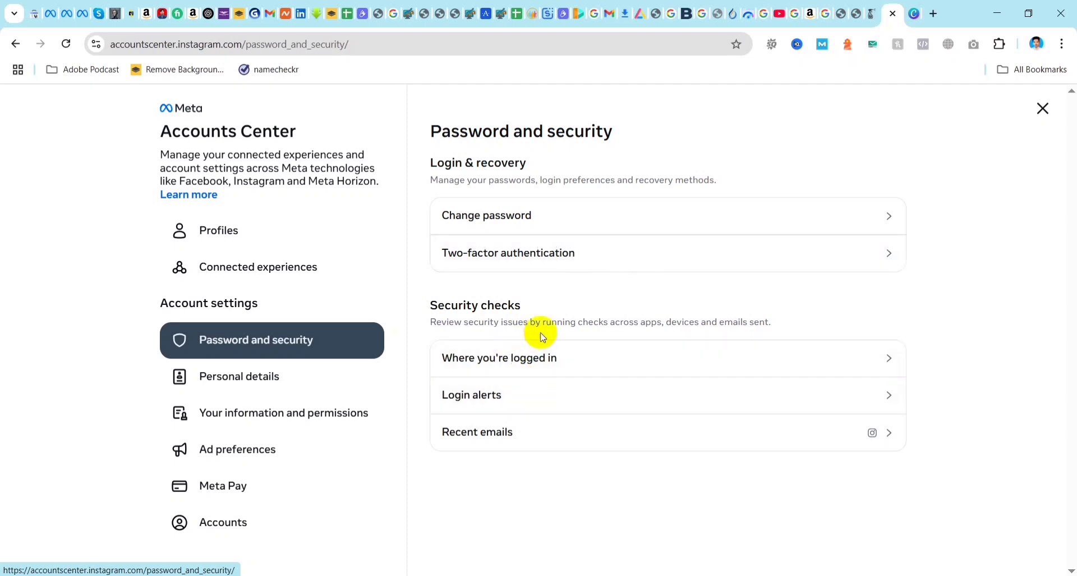
pyautogui.click(646, 262)
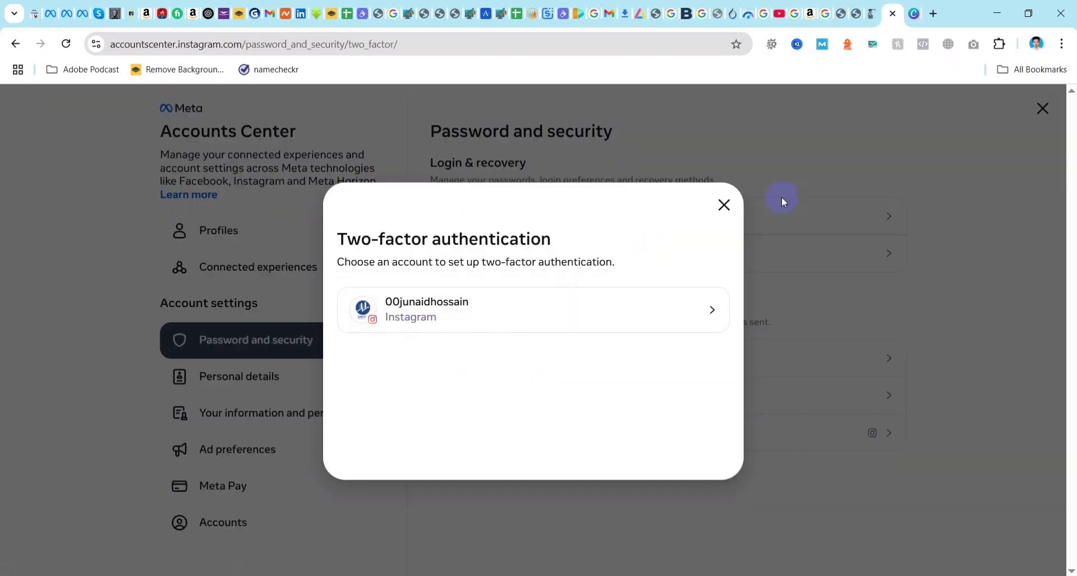
pyautogui.click(723, 205)
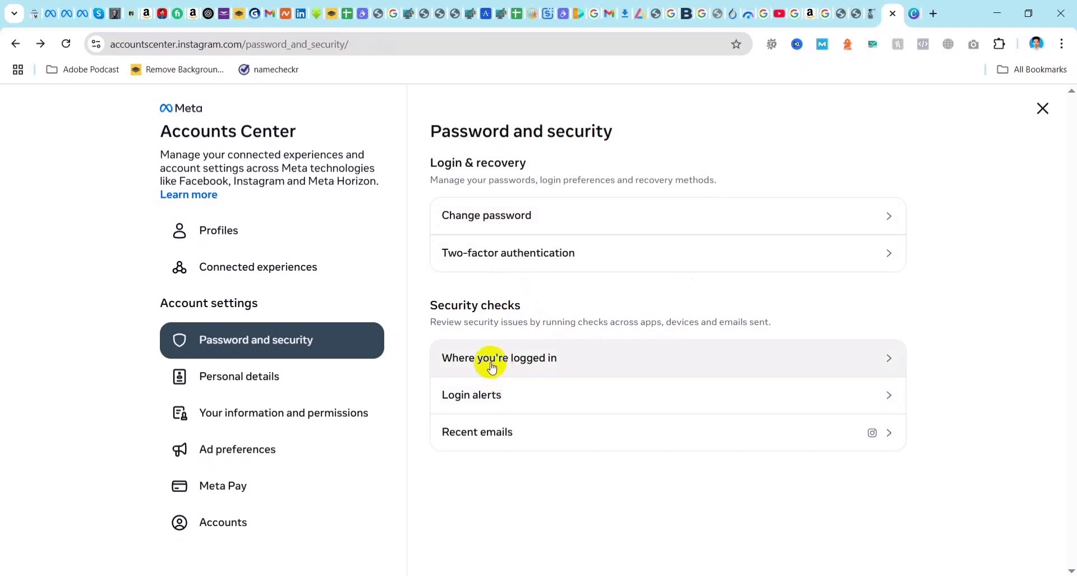
# Step: Check which devices are logged in to the Instagram account and close the login activity
pyautogui.click(551, 357)
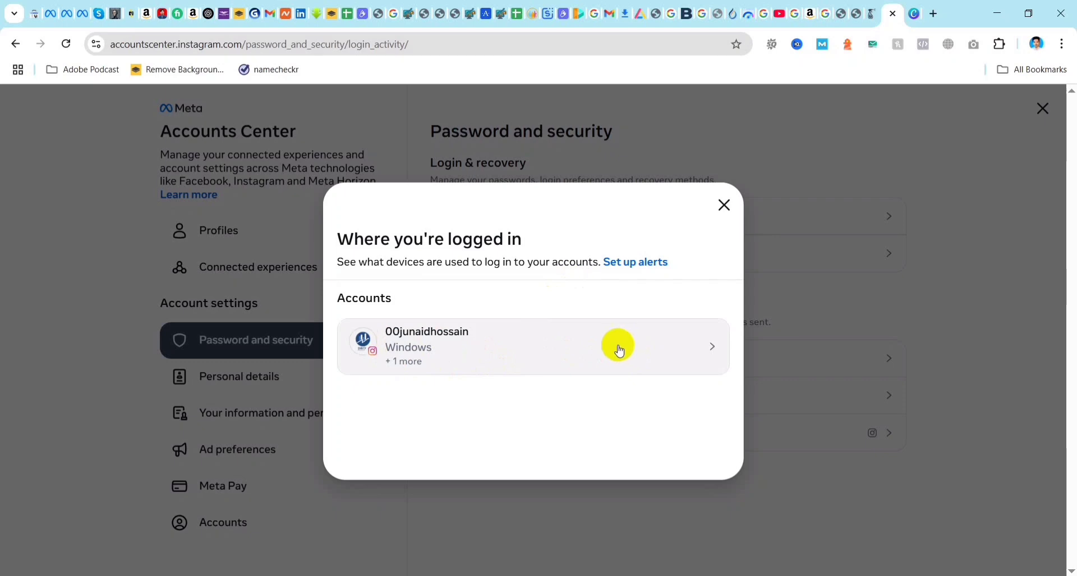
pyautogui.click(565, 353)
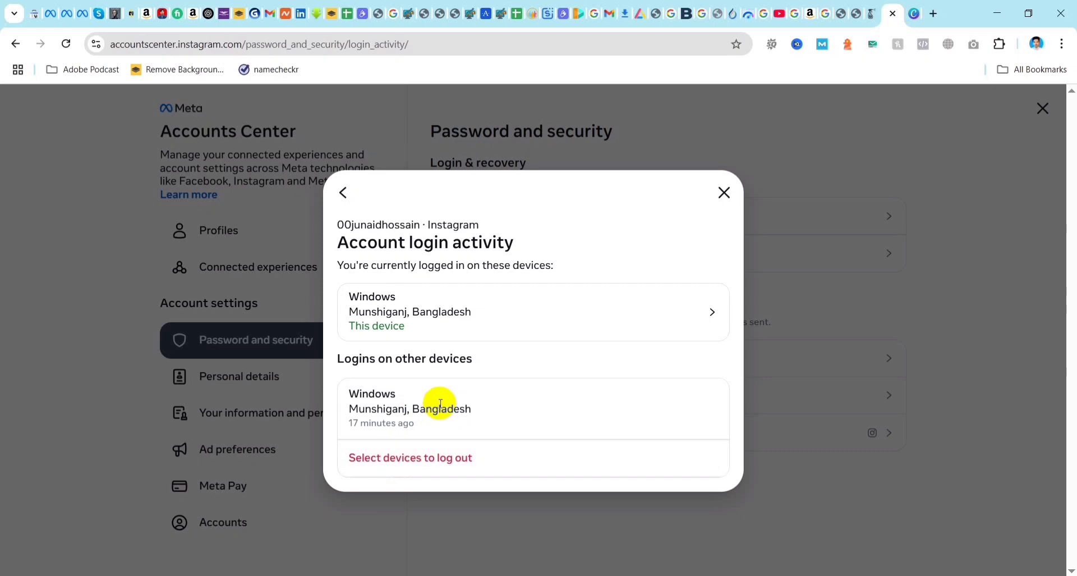
pyautogui.click(343, 193)
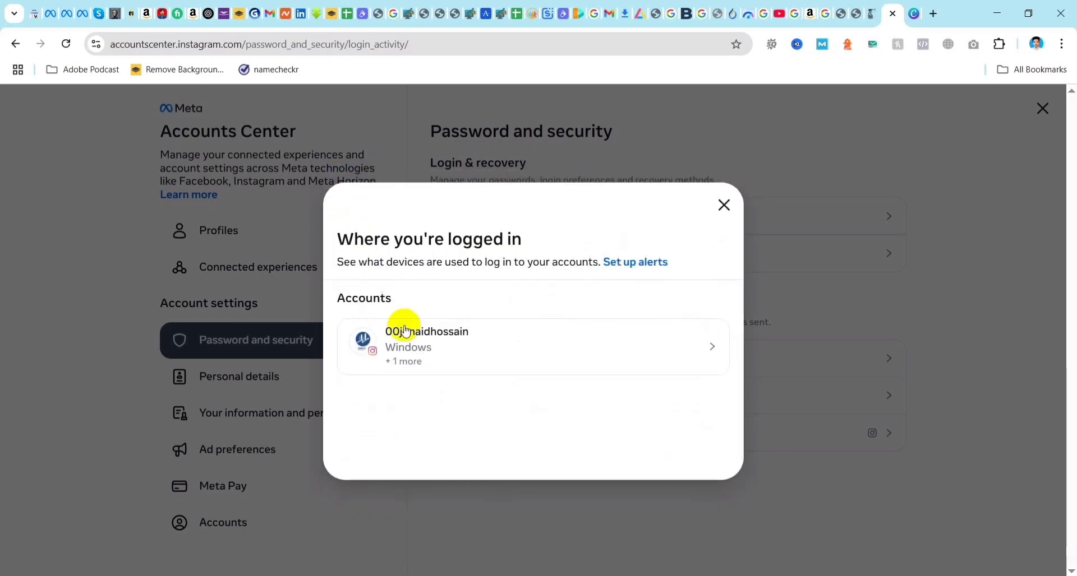
pyautogui.click(723, 205)
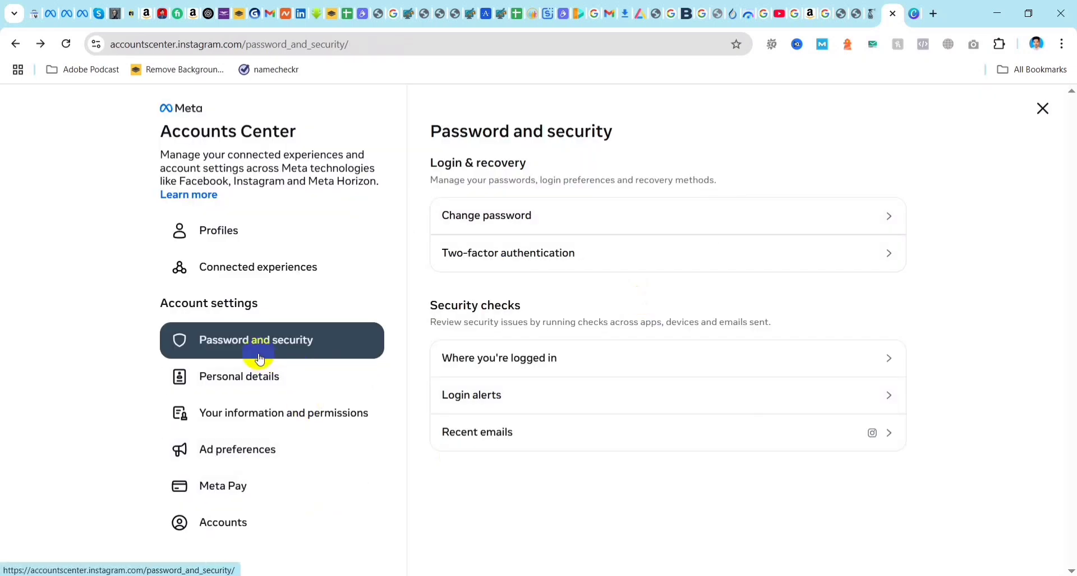
# Step: Revisit the Profiles section and view the Connected experiences options in the Accounts Center
pyautogui.click(223, 235)
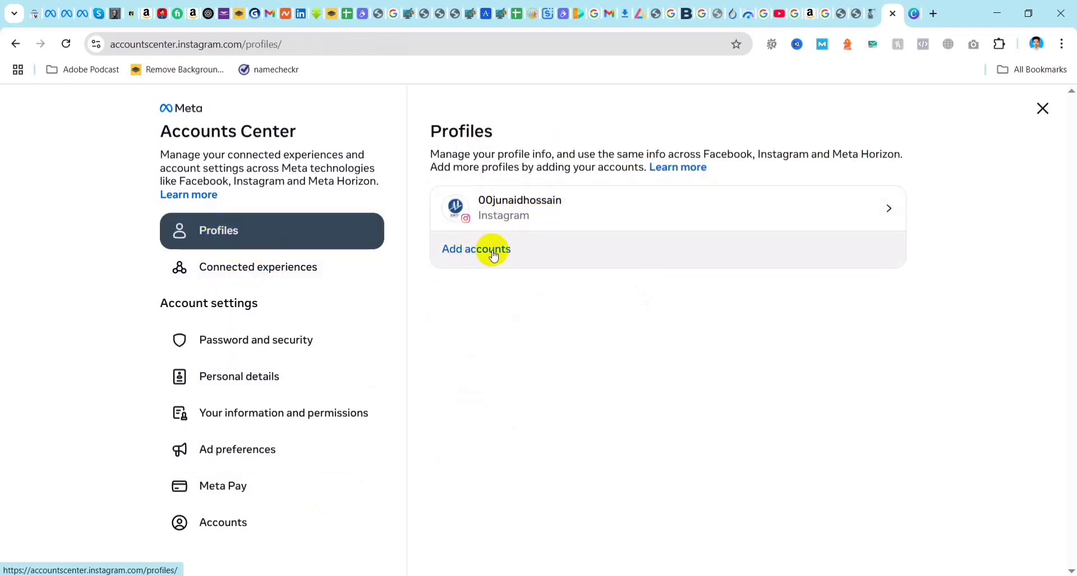
pyautogui.click(270, 269)
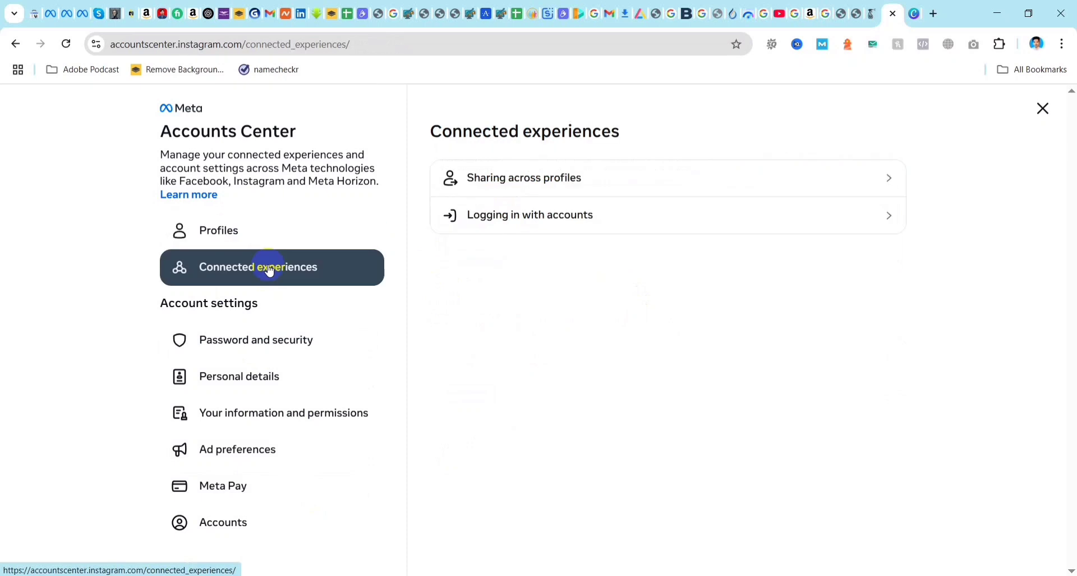
# Step: View how to add a Facebook account under Sharing across profiles, up to the Facebook login form, without entering any credentials
pyautogui.click(559, 179)
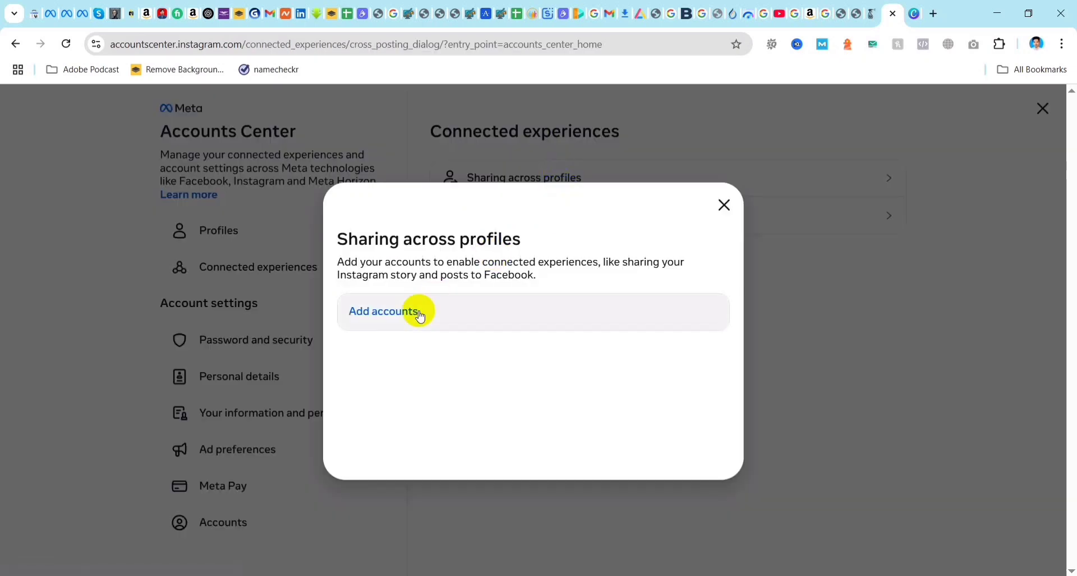
pyautogui.click(420, 317)
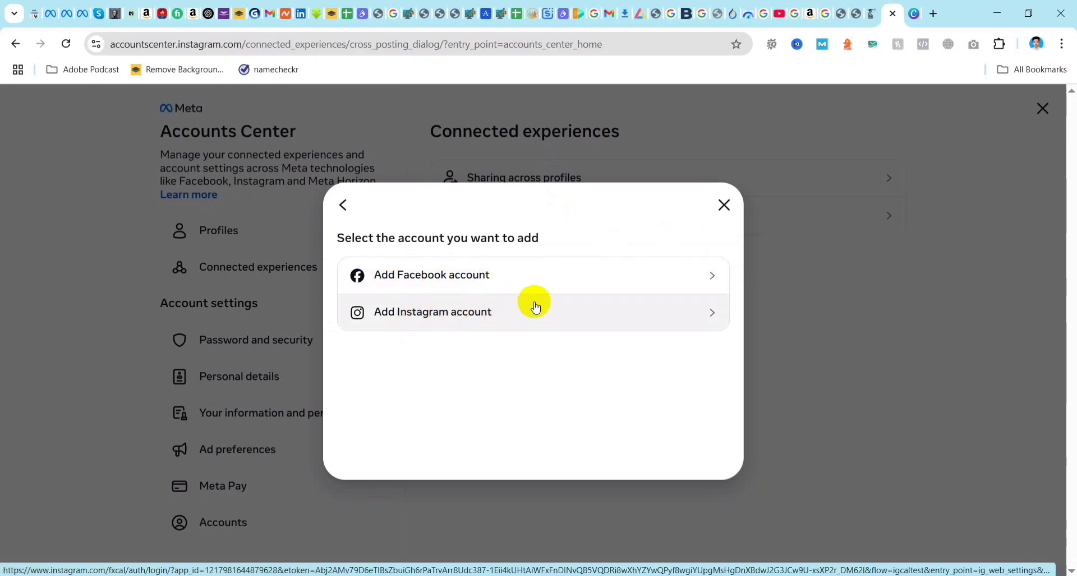
pyautogui.click(457, 274)
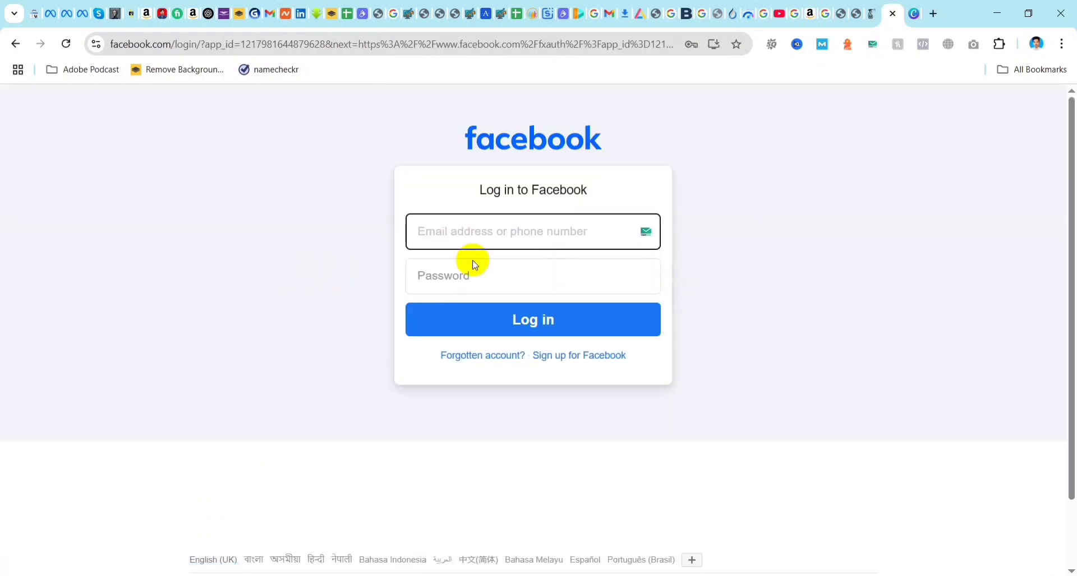
pyautogui.click(489, 235)
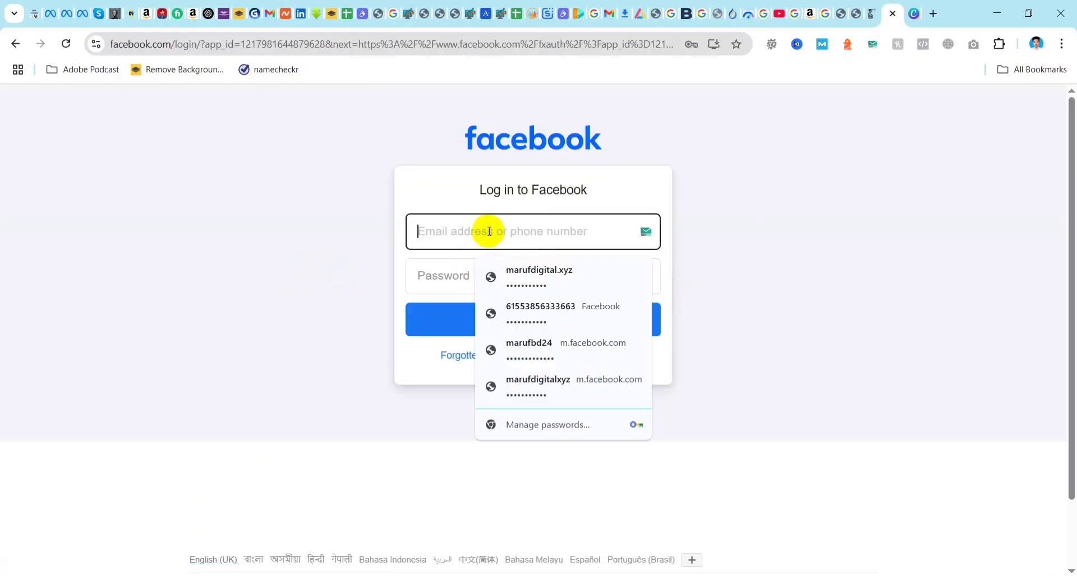
pyautogui.click(423, 274)
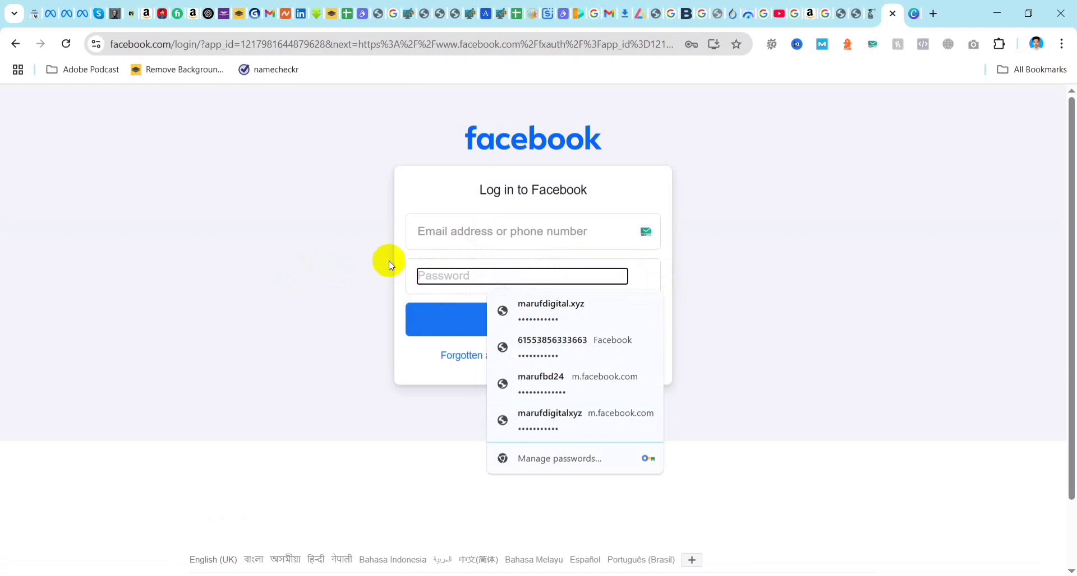
pyautogui.click(450, 188)
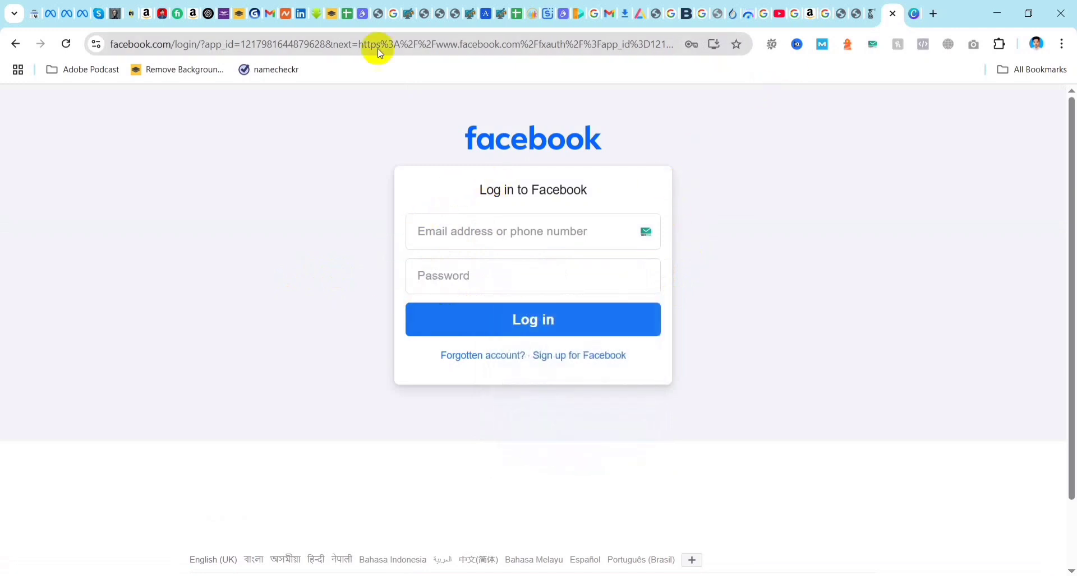
# Step: Leave the Facebook login page and close the Sharing across profiles dialog to return to Connected experiences
pyautogui.click(16, 45)
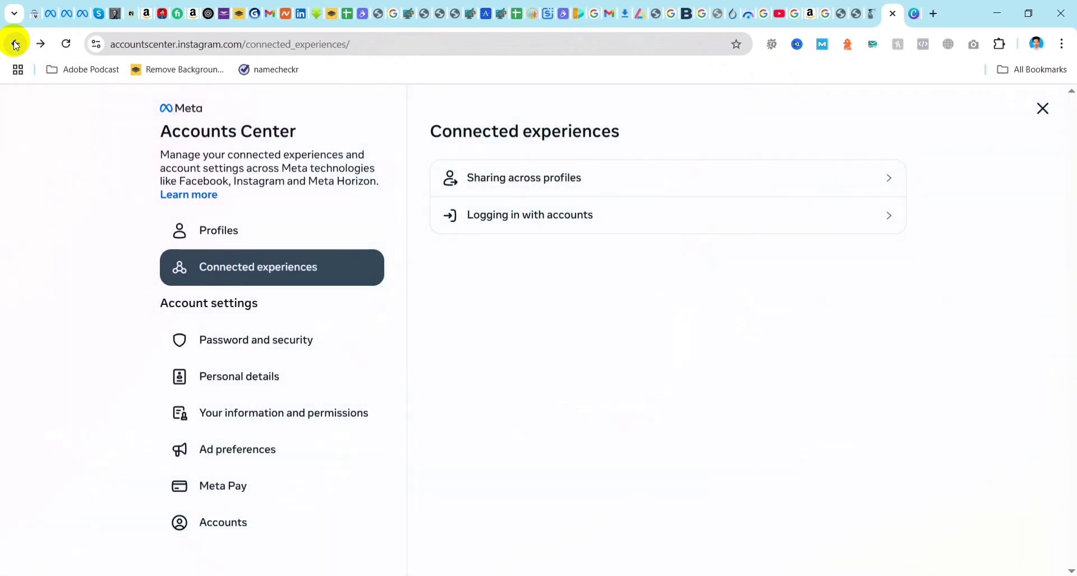
pyautogui.click(16, 44)
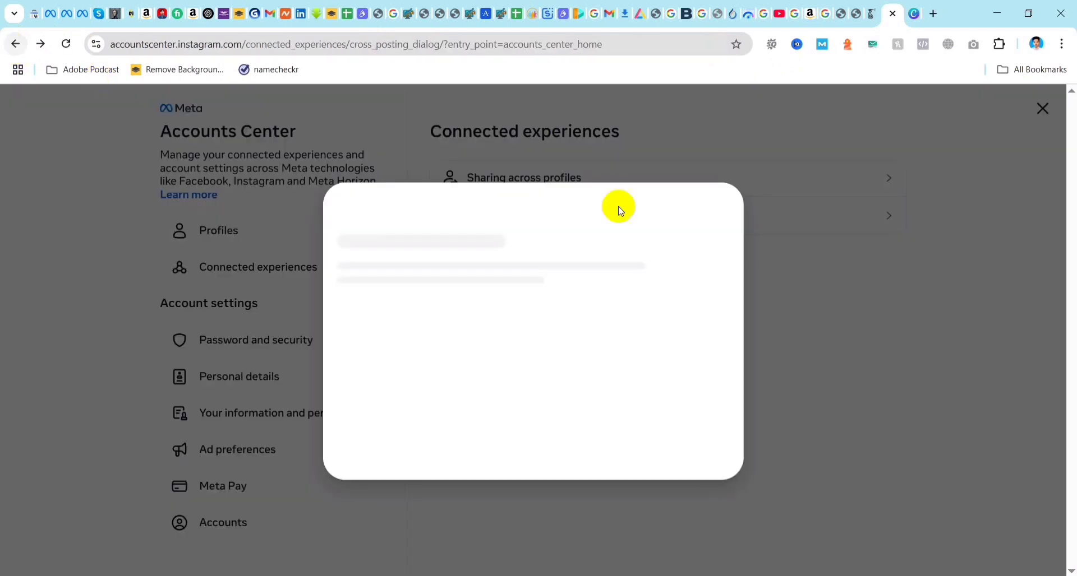
pyautogui.click(724, 205)
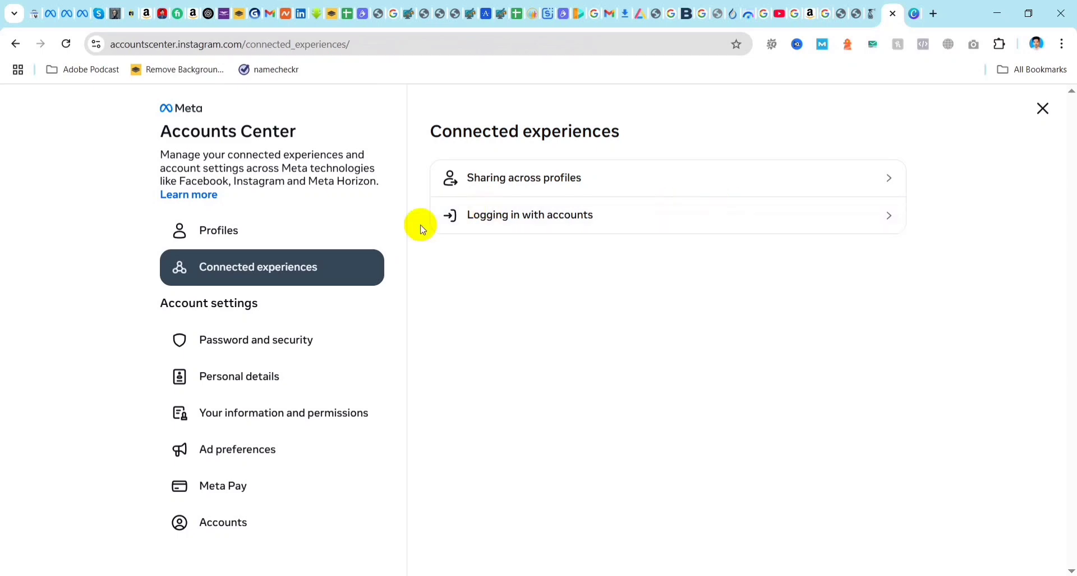
pyautogui.click(16, 43)
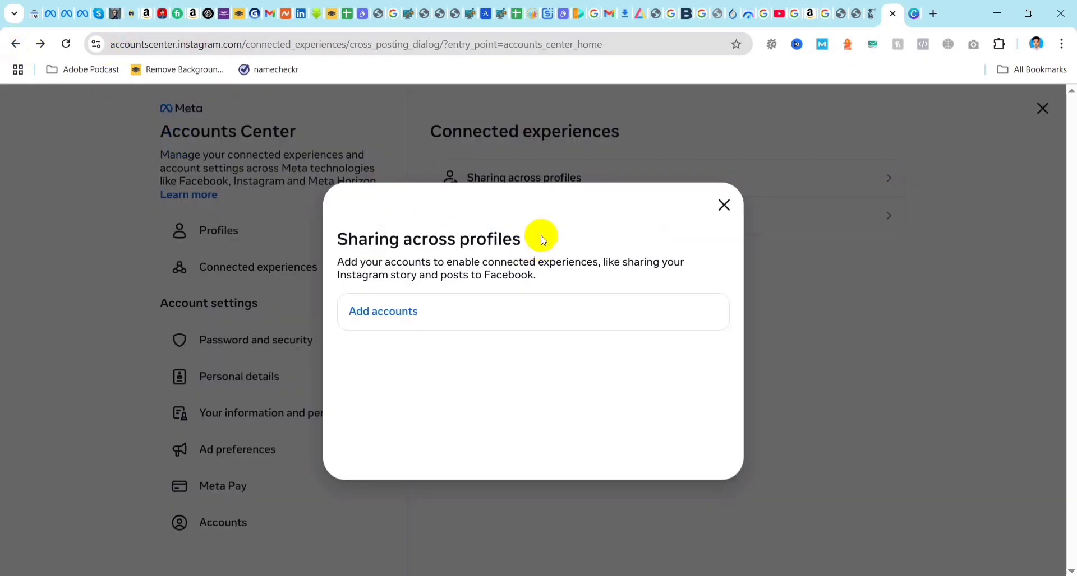
pyautogui.click(722, 206)
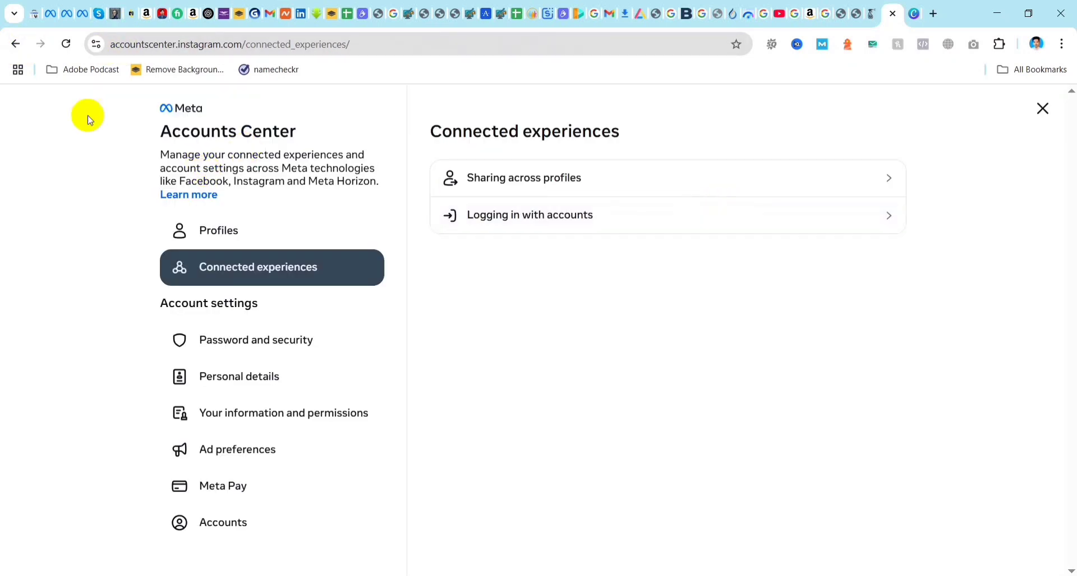
# Step: Leave the Accounts Center and return to the Instagram home feed
pyautogui.click(13, 43)
pyautogui.click(13, 45)
pyautogui.click(14, 45)
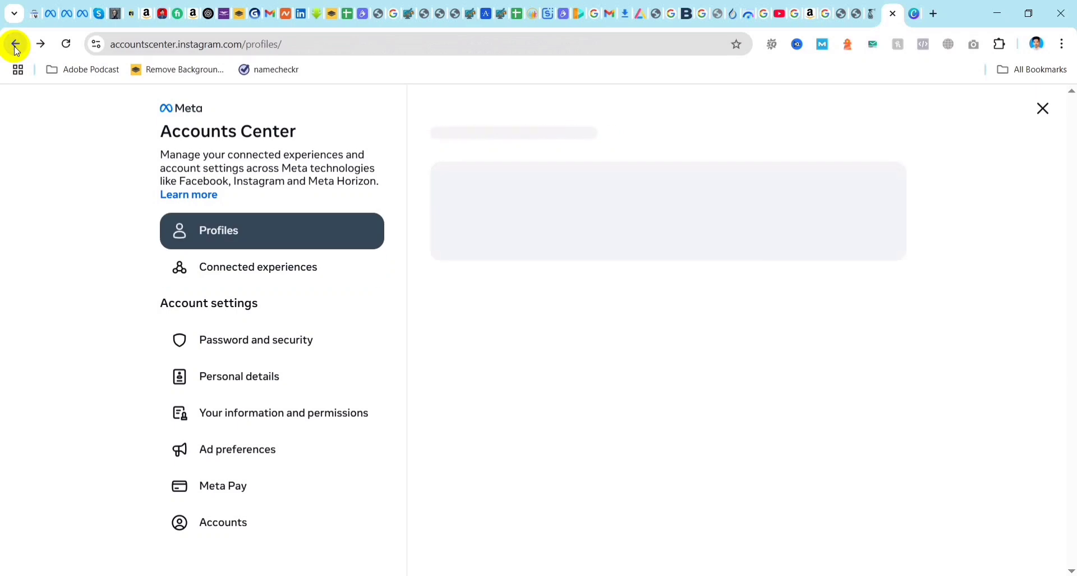
pyautogui.click(15, 46)
pyautogui.click(15, 45)
pyautogui.click(14, 43)
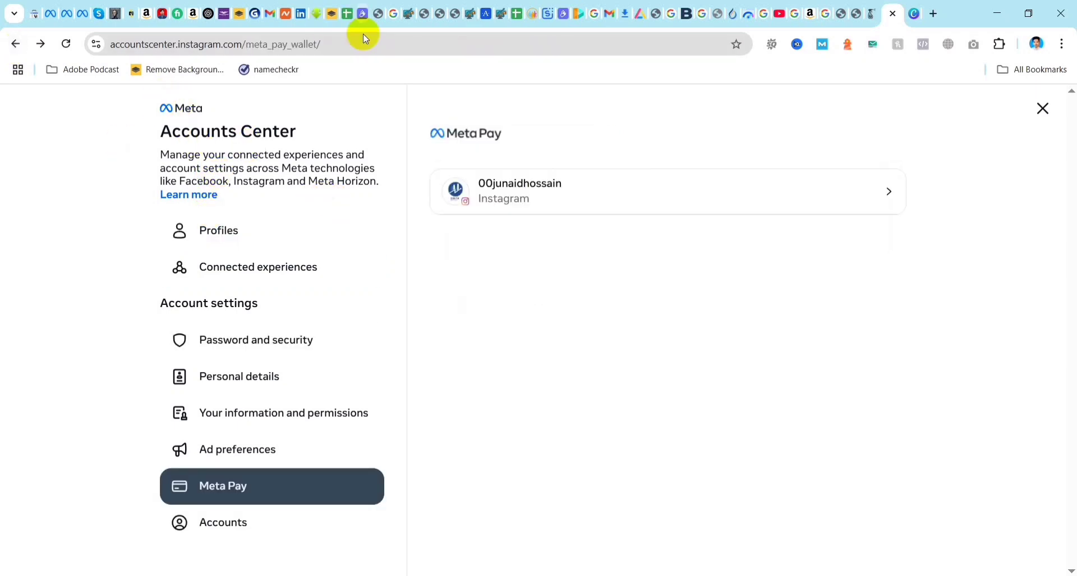
pyautogui.click(354, 43)
pyautogui.scroll(-3, 443, 430)
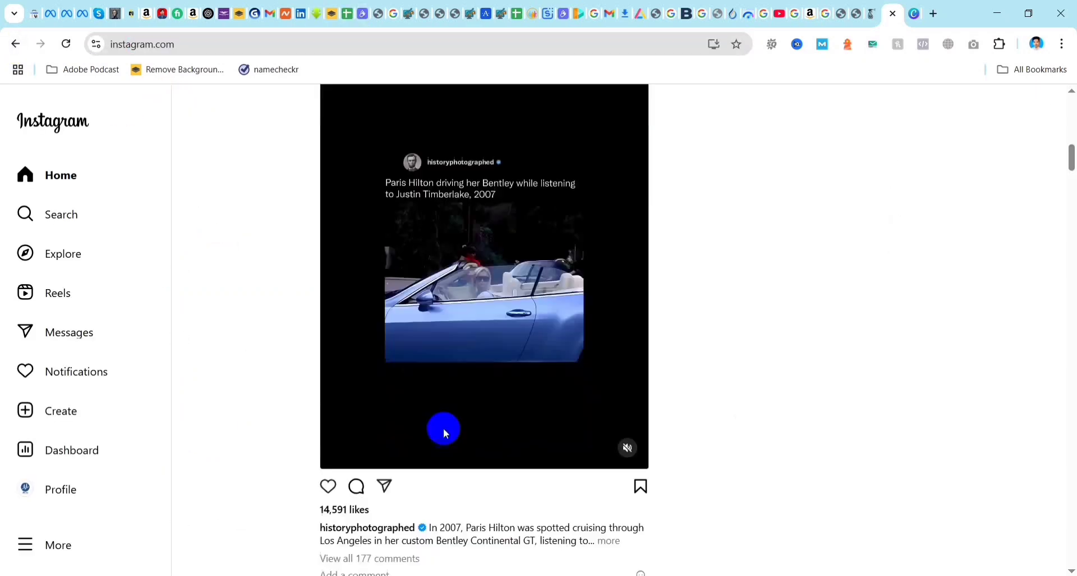
pyautogui.scroll(-2, 443, 428)
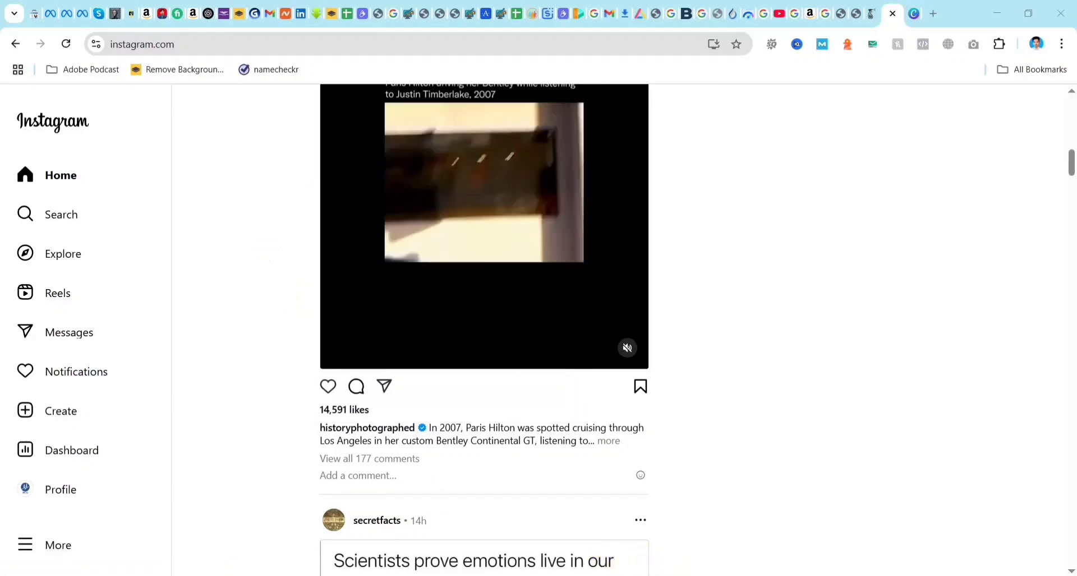
# Step: Switch to ChatGPT, look through the DSLR camera brands conversation and enlarge its generated Canon EOS R6 Mark II image
pyautogui.moveTo(601, 575)
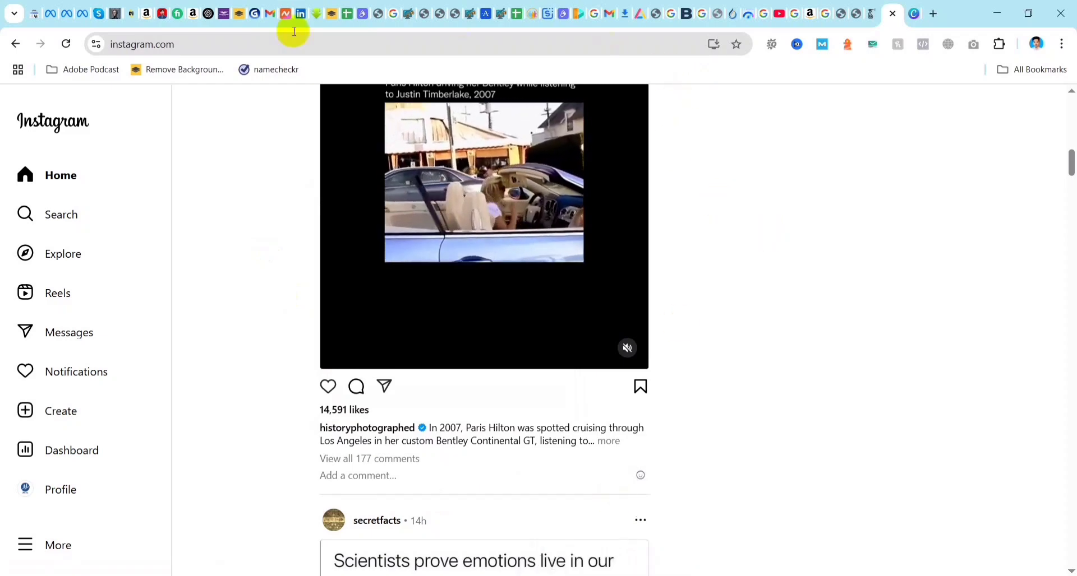
pyautogui.click(208, 14)
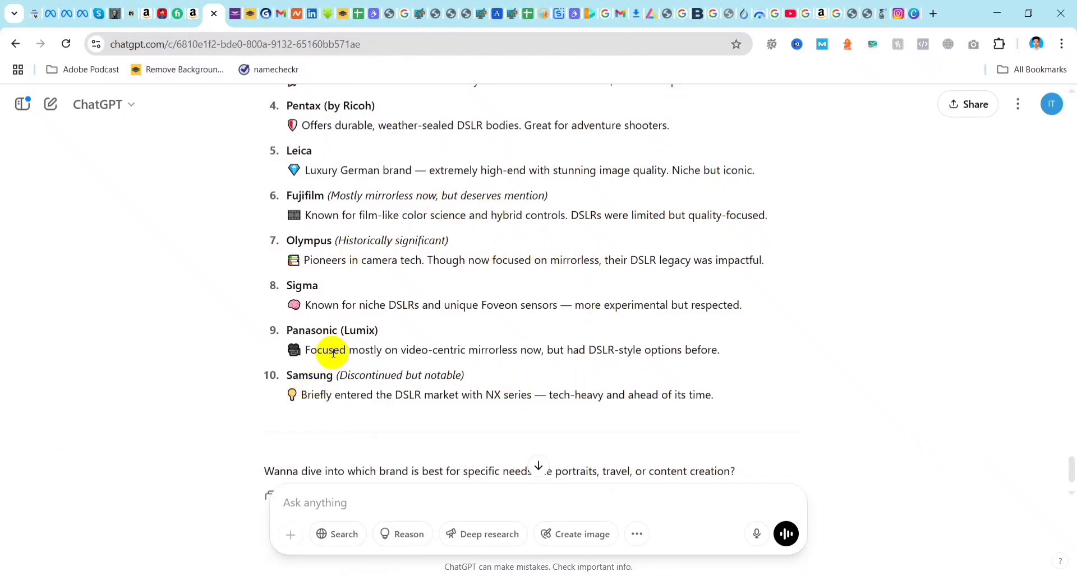
pyautogui.scroll(1, 342, 380)
pyautogui.scroll(8, 345, 385)
pyautogui.scroll(-6, 372, 284)
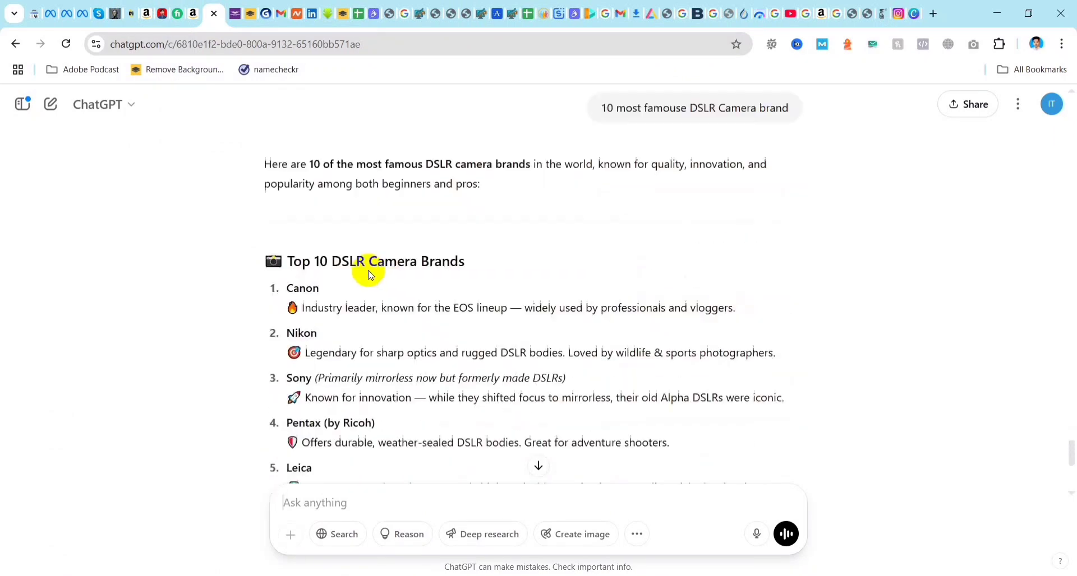
pyautogui.scroll(-2, 513, 252)
pyautogui.scroll(8, 492, 264)
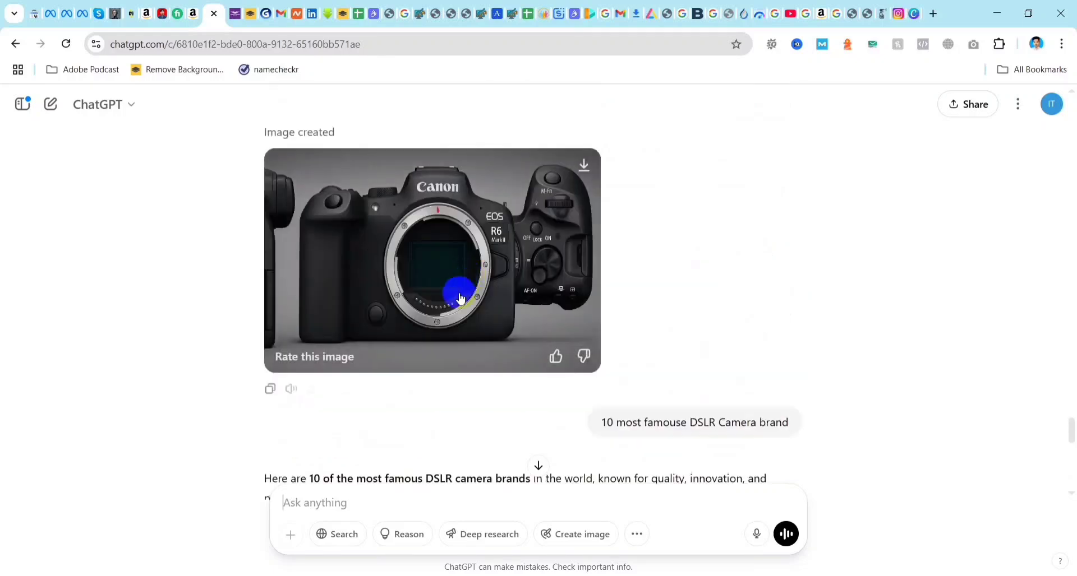
pyautogui.click(425, 247)
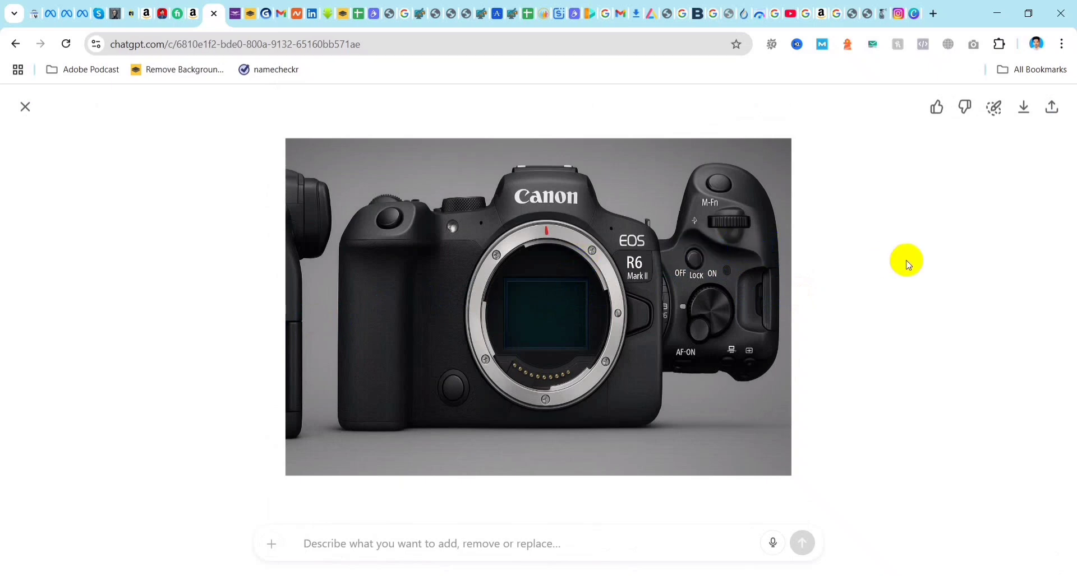
pyautogui.click(933, 14)
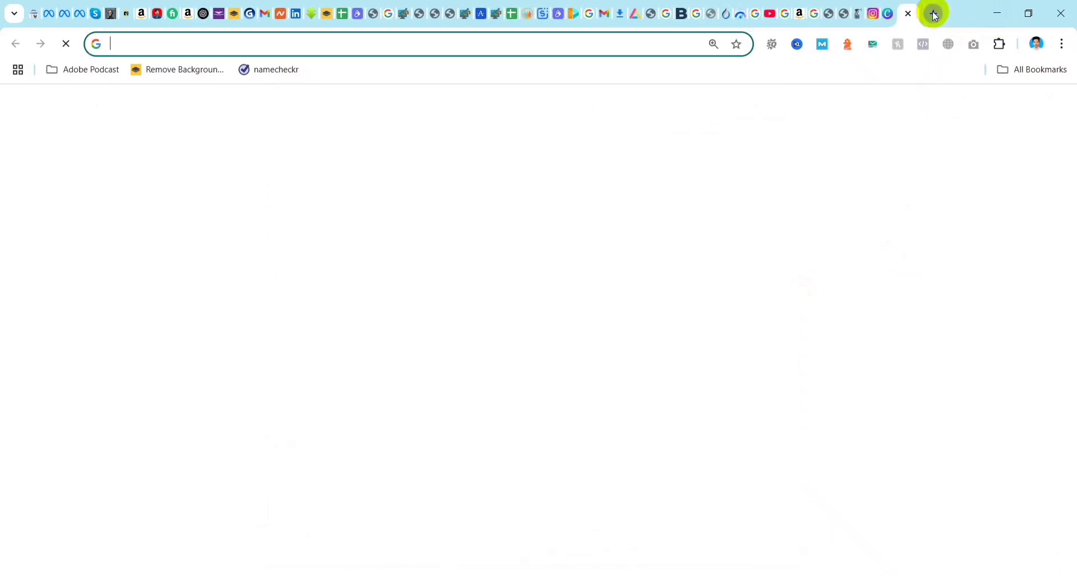
pyautogui.click(373, 45)
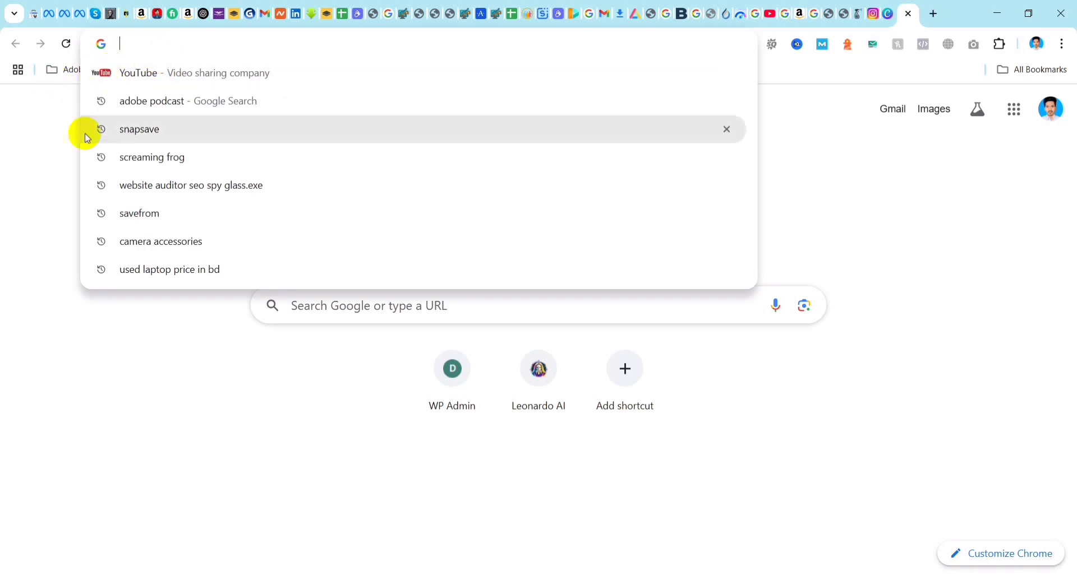
pyautogui.click(45, 174)
pyautogui.click(199, 13)
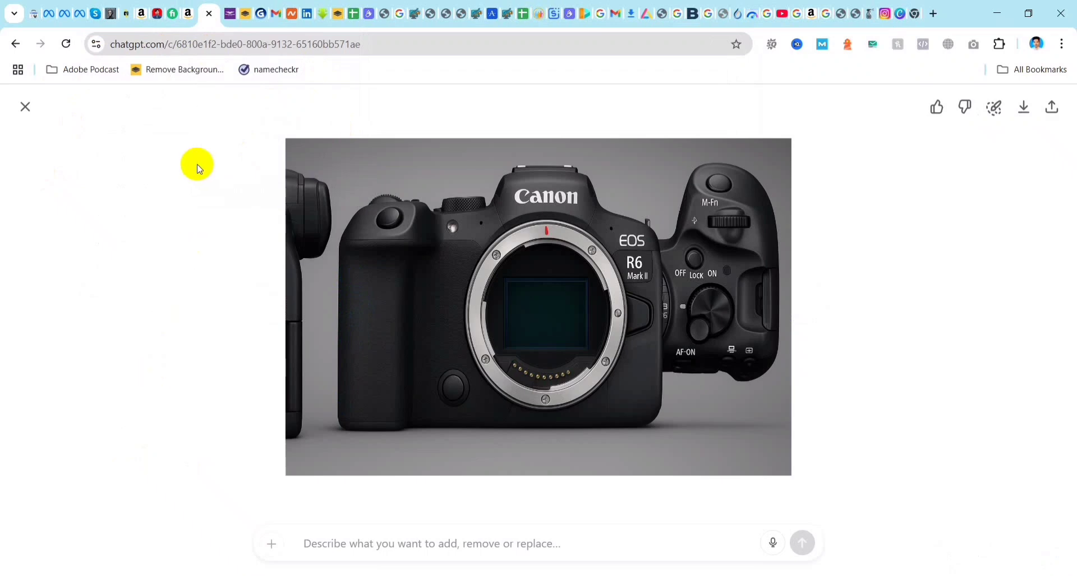
# Step: Close the enlarged camera image and send ChatGPT the prompt "Write a Professional Post for instagram with Apple Airbuds pro 2"
pyautogui.click(25, 110)
pyautogui.scroll(-10, 377, 384)
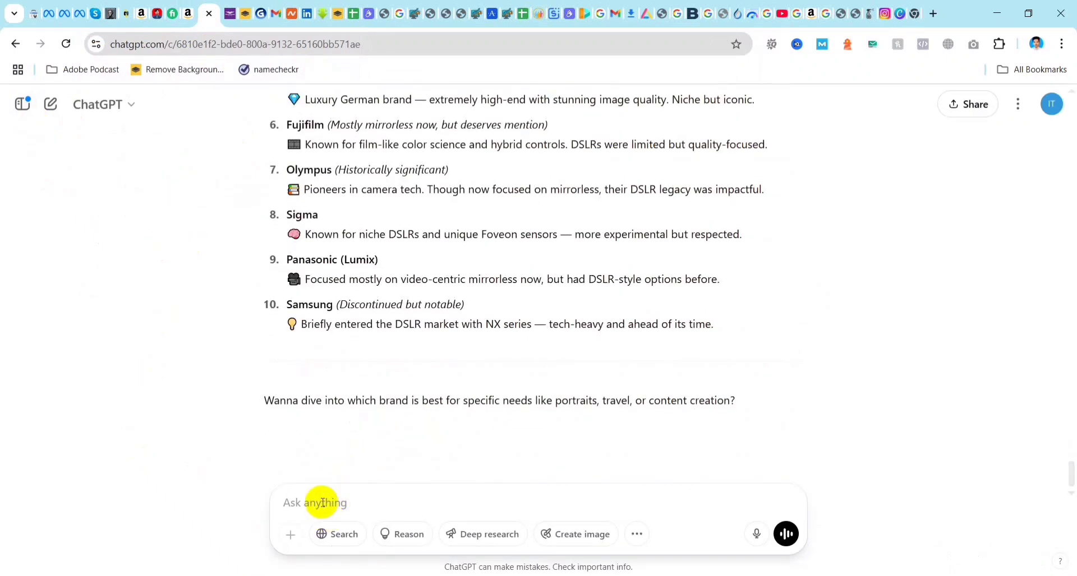
pyautogui.write('Write a Professio')
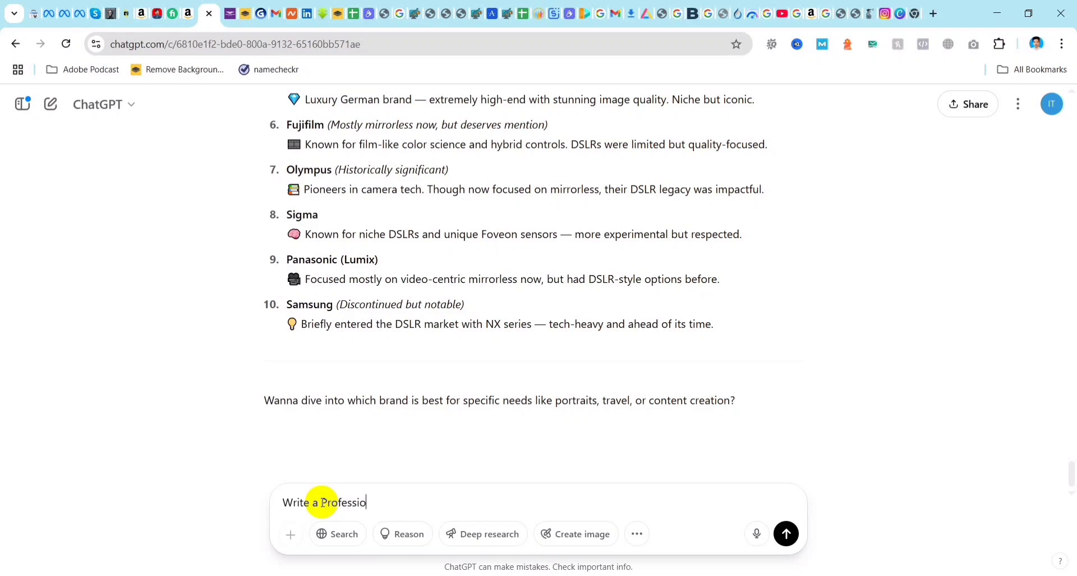
pyautogui.write('nal Post for instagra')
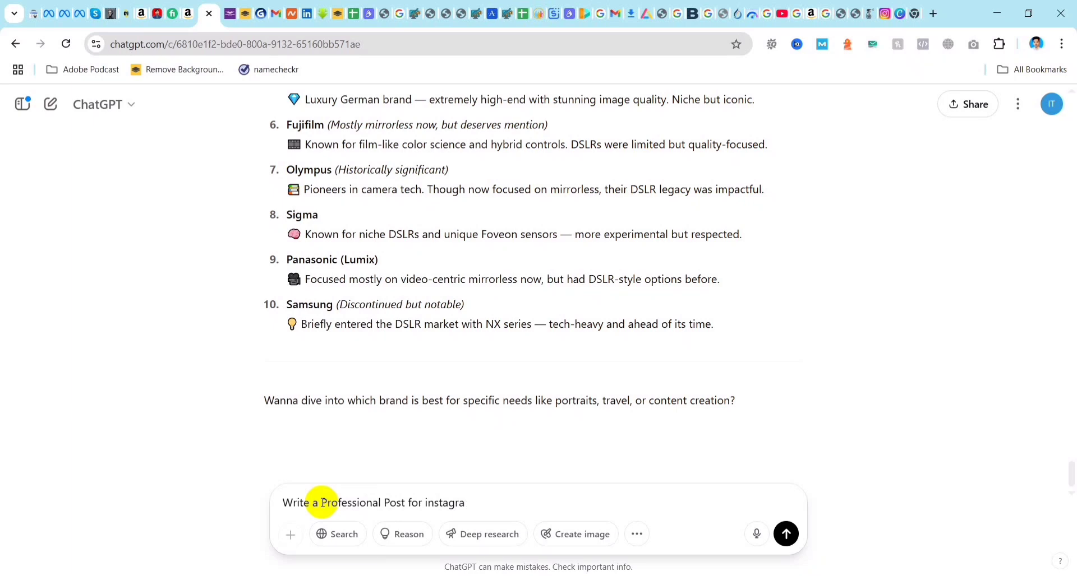
pyautogui.write('m with')
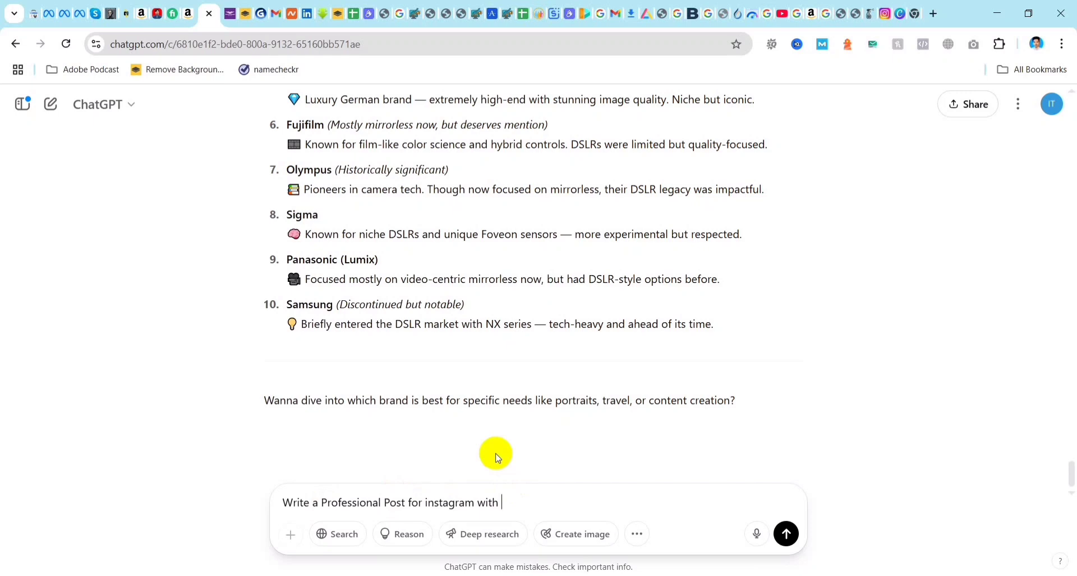
pyautogui.write('Apple Airbuds pro 2')
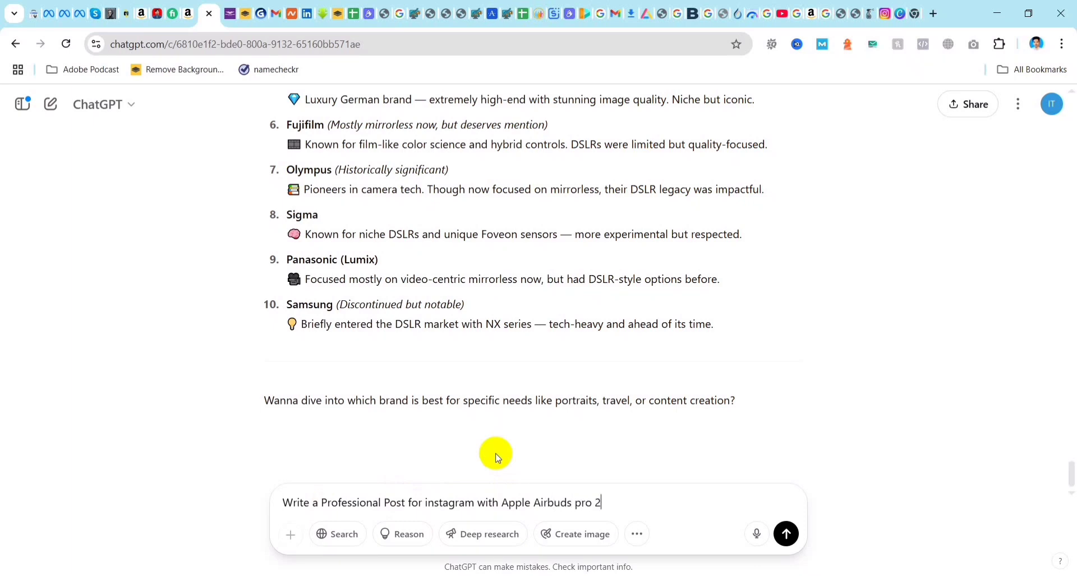
pyautogui.click(787, 533)
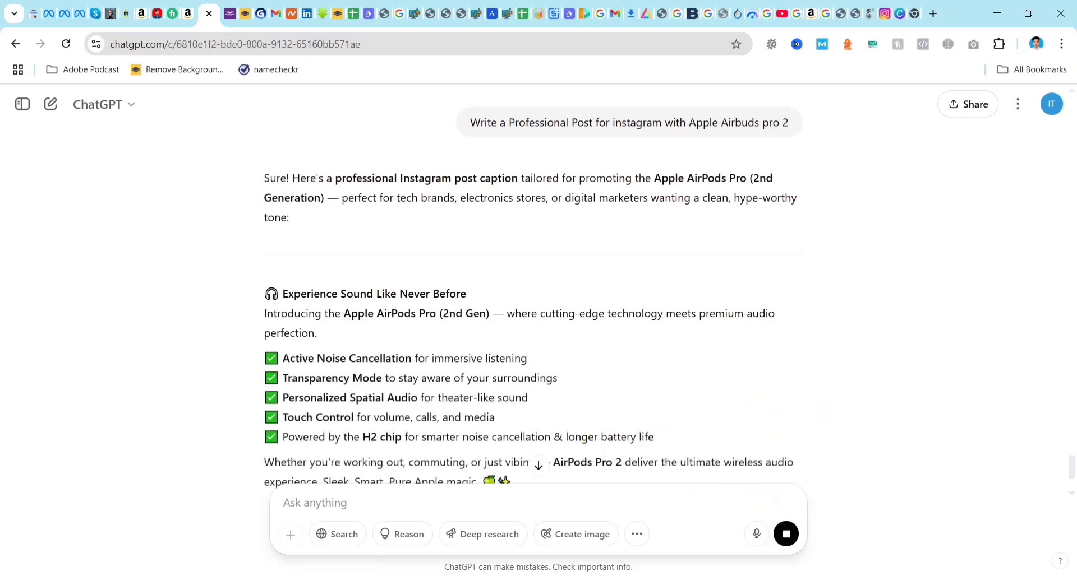
# Step: Copy the generated AirPods Pro caption, from its headline through the hashtags, and paste it into a new blank Word document
pyautogui.scroll(-5, 357, 347)
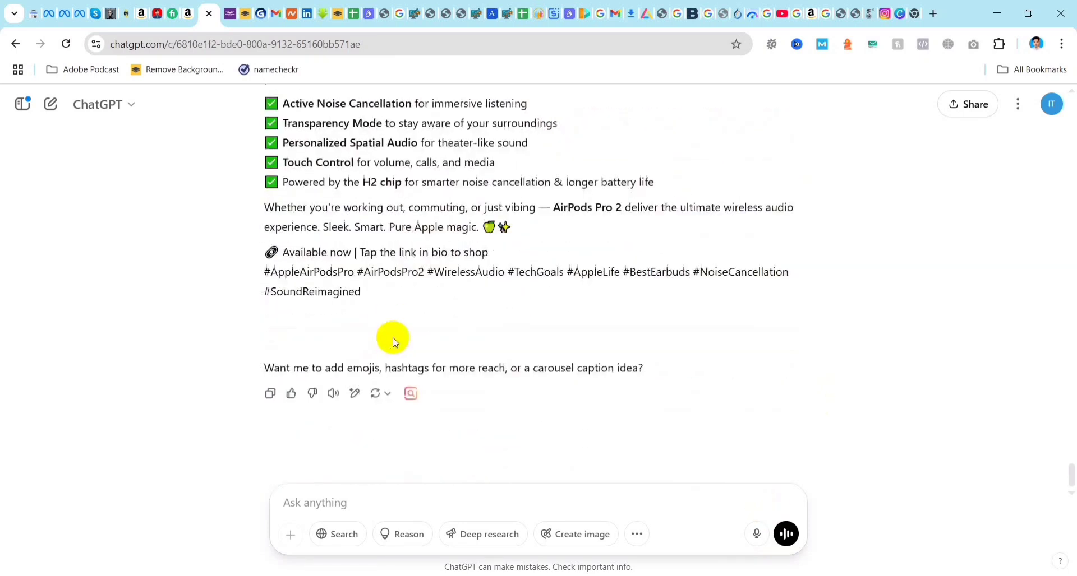
pyautogui.scroll(2, 431, 291)
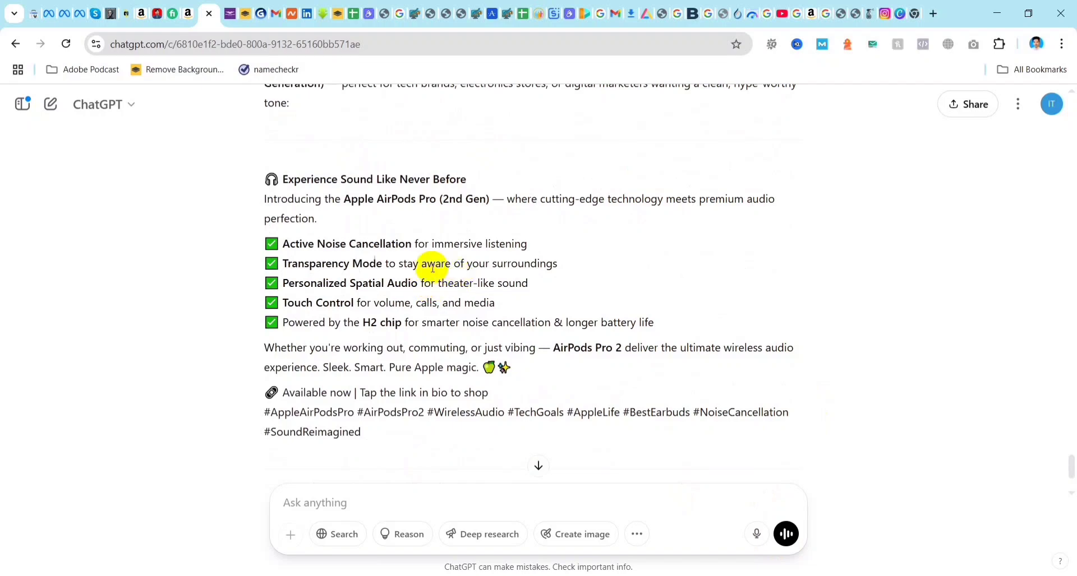
pyautogui.moveTo(264, 180); pyautogui.dragTo(362, 432)
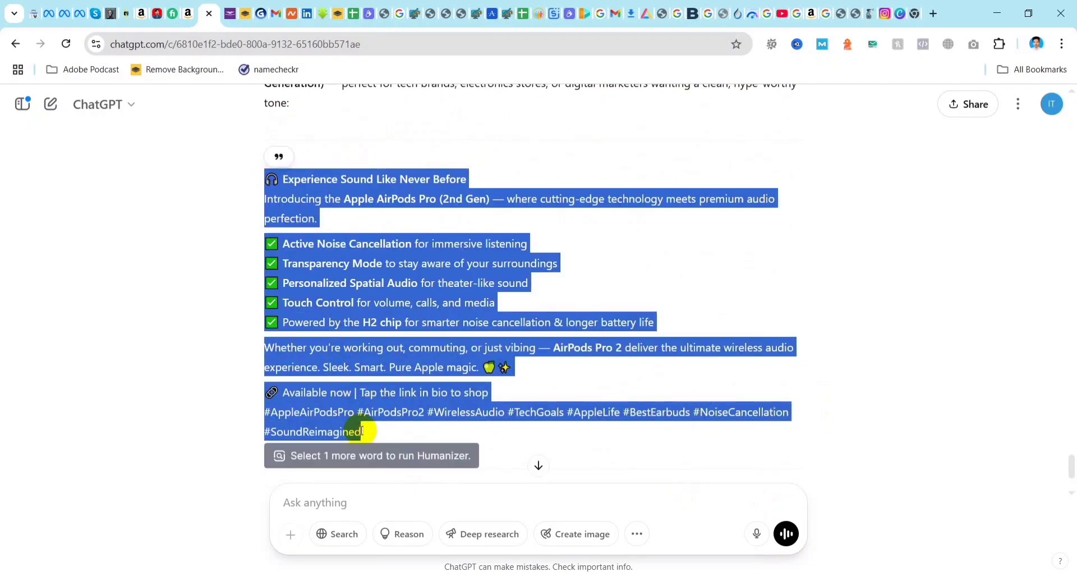
pyautogui.click(578, 575)
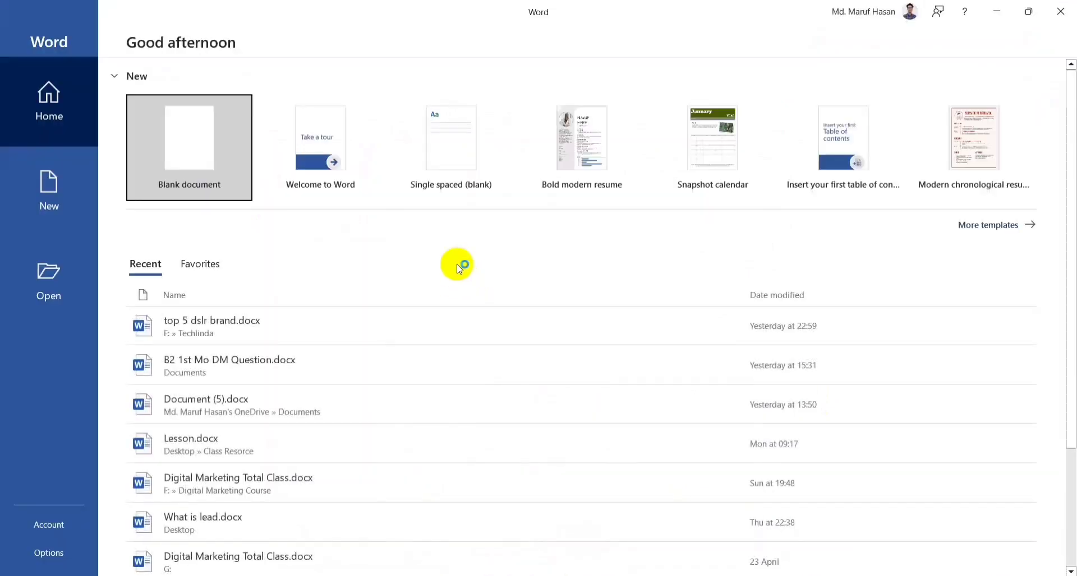
pyautogui.click(181, 134)
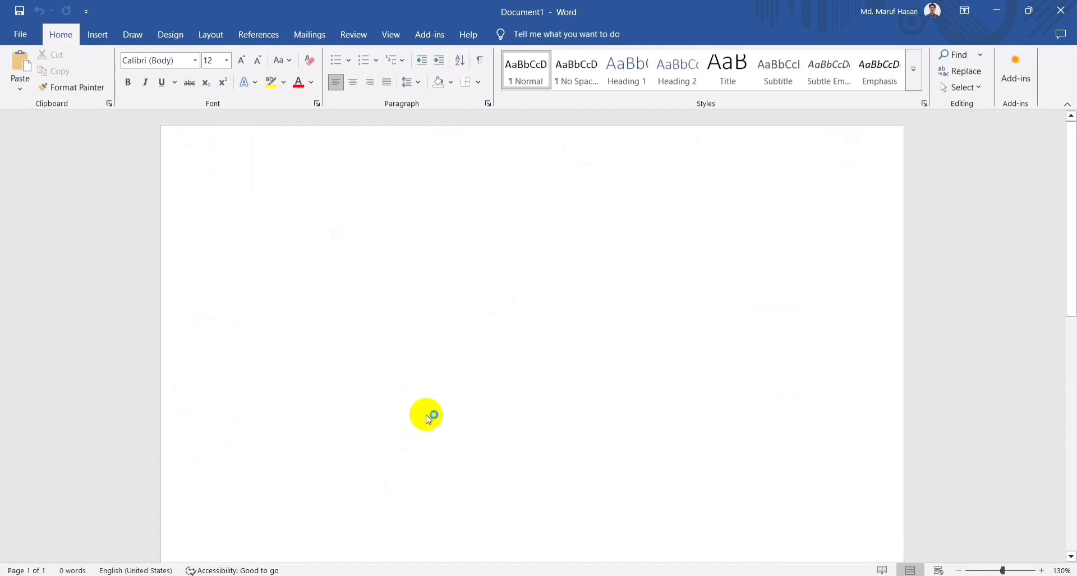
pyautogui.write("🎧 Experience Sound Like Never Before Introducing the Apple AirPods Pro (2nd Gen) — where cutting-edge technology meets premium audio perfection. ✅ Active Noise Cancellation for immersive listening ✅ Transparency Mode to stay aware of your surroundings ✅ Personalized Spatial Audio for theater-like sound ✅ Touch Control for volume, calls, and media ✅ Powered by the H2 chip for smarter noise cancellation & longer battery life Whether you're working out, commuting, or just vibing — AirPods Pro 2 deliver the ultimate wireless audio experience. Sleek. Smart. Pure Apple magic. 🍏✨ 🔗 Available now | Tap the link in bio to shop #AppleAirPodsPro #AirPodsPro2 #WirelessAudio #TechGoals #AppleLife #BestEarbuds #NoiseCancellation #SoundReimagined")
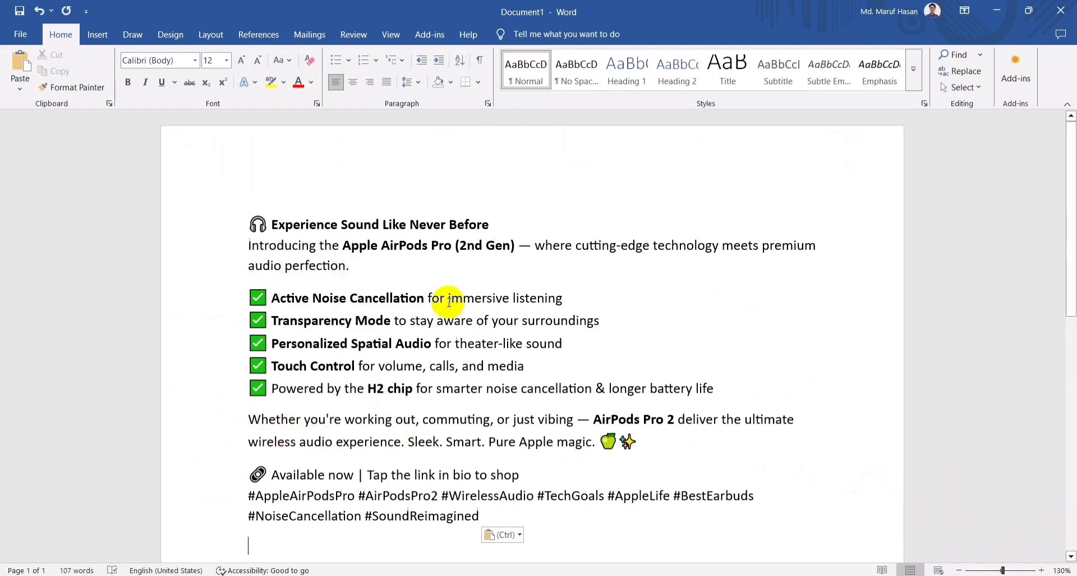
pyautogui.scroll(-1, 331, 393)
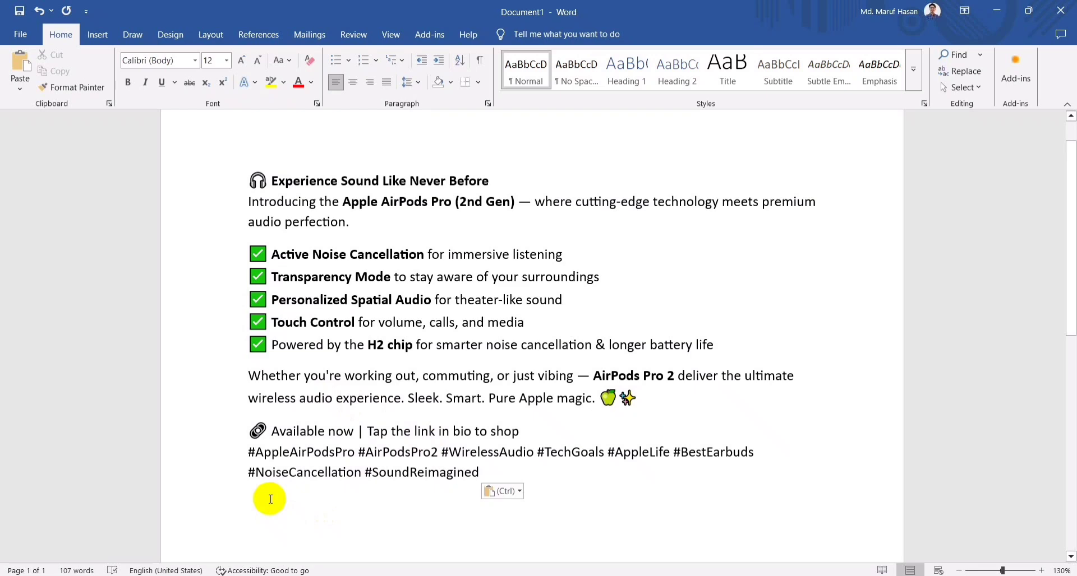
# Step: Switch back to ChatGPT and send the follow-up prompt "also write something about my business which is selling many branded airbuds."
pyautogui.press('Return')
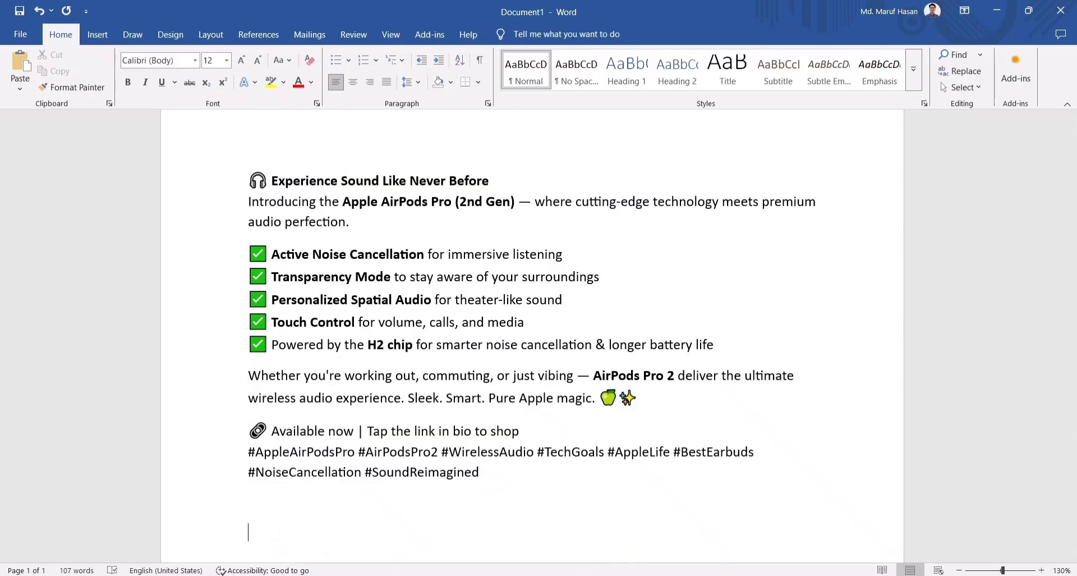
pyautogui.hotkey('alt', 'Tab')
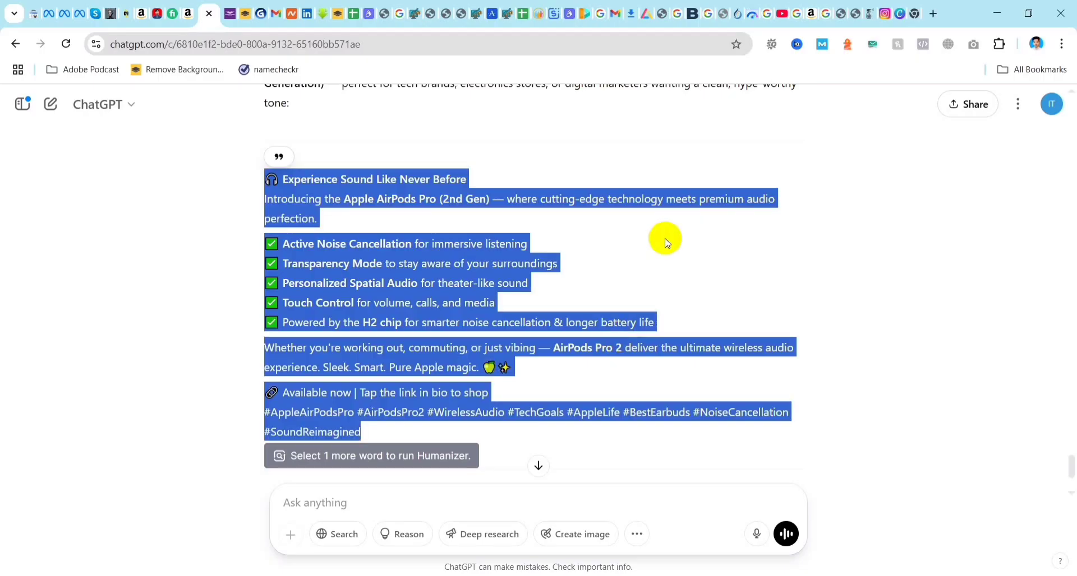
pyautogui.click(307, 507)
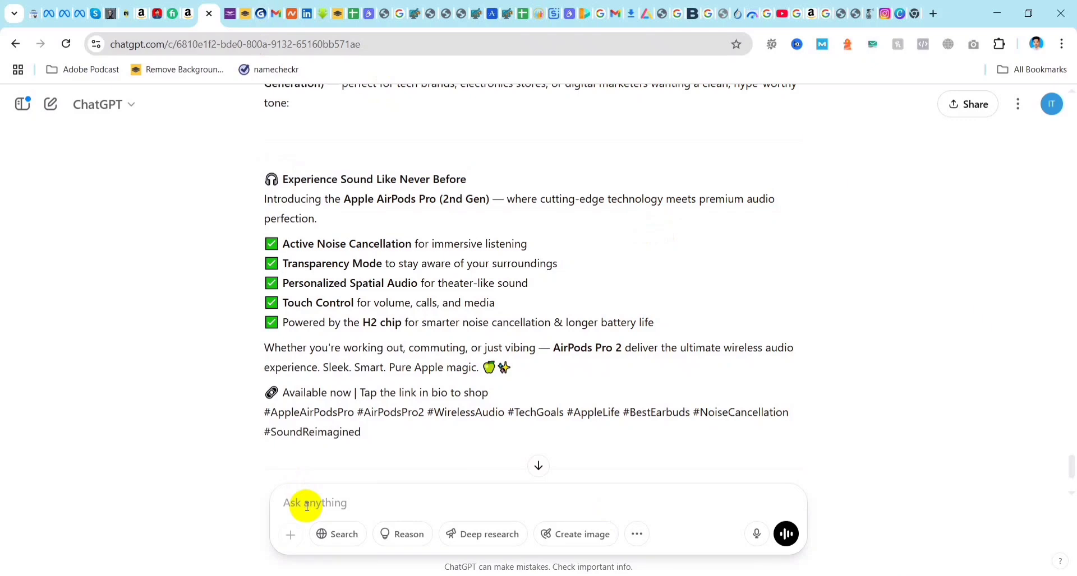
pyautogui.write('also write somet')
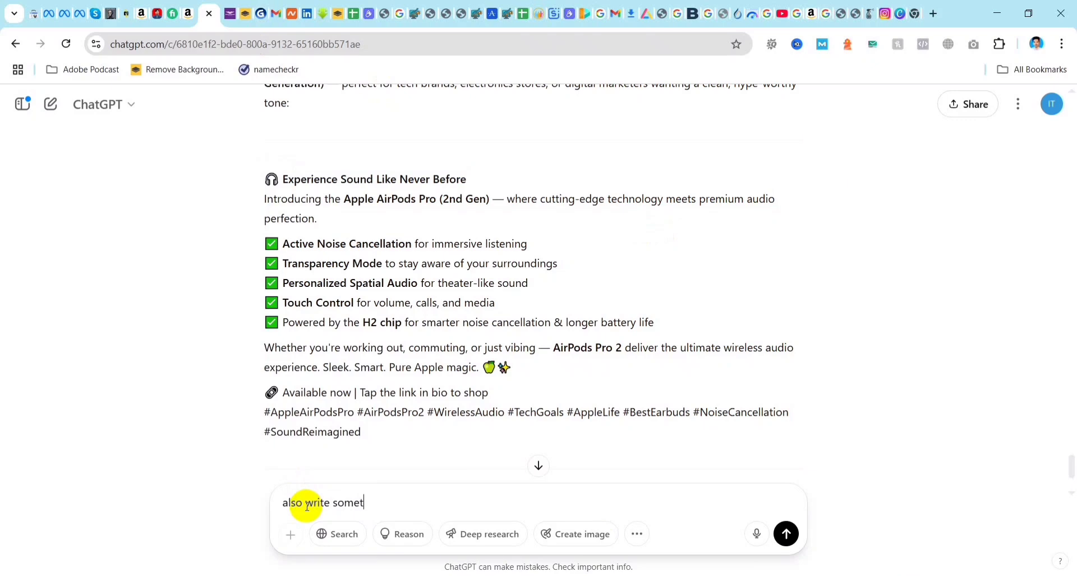
pyautogui.write('hing an')
pyautogui.press('BackSpace')
pyautogui.write('bout my business')
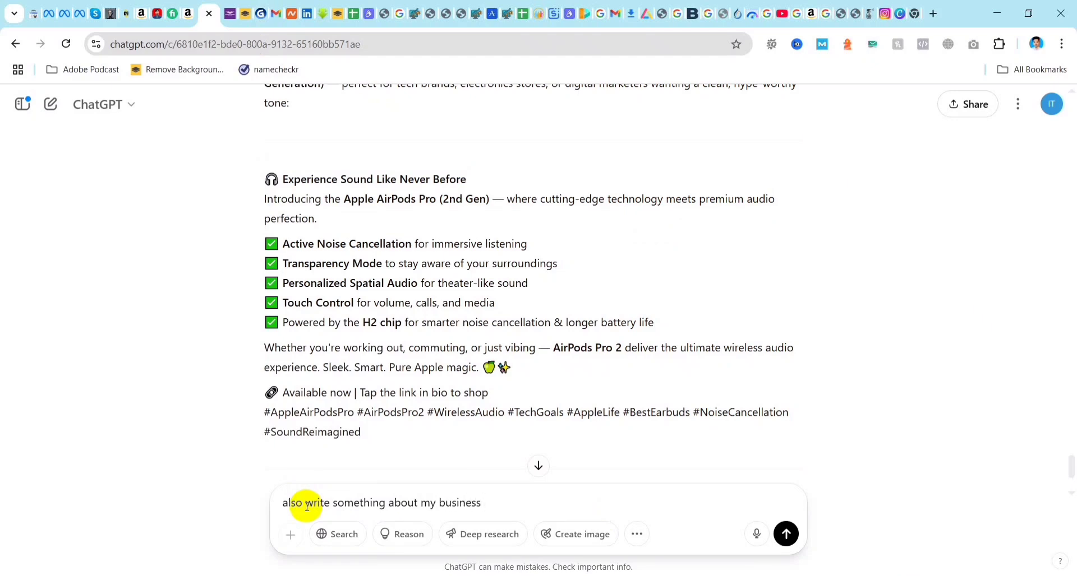
pyautogui.write(' which is selling man')
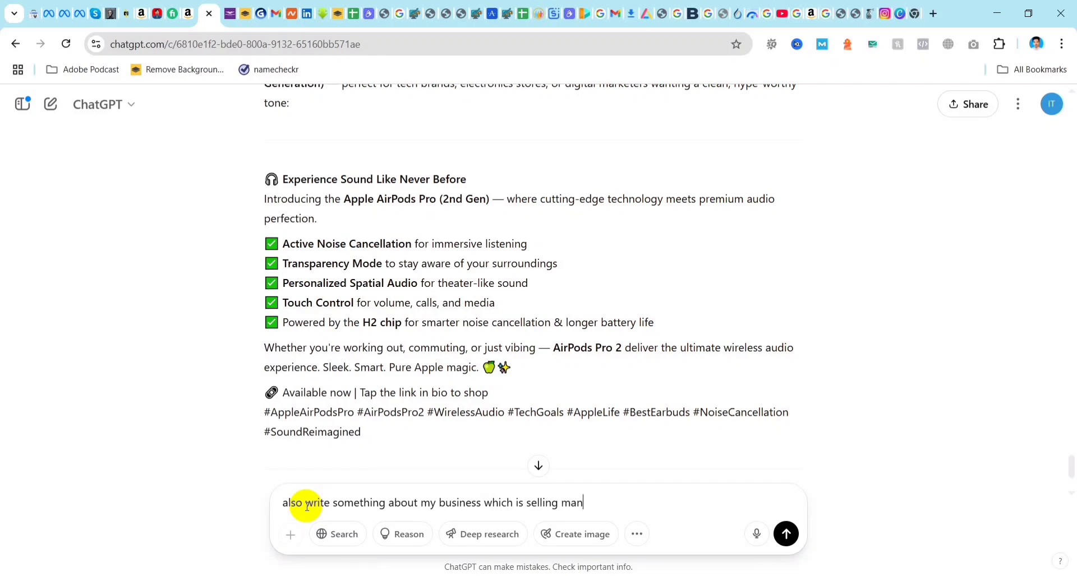
pyautogui.write('y branded airbuds.')
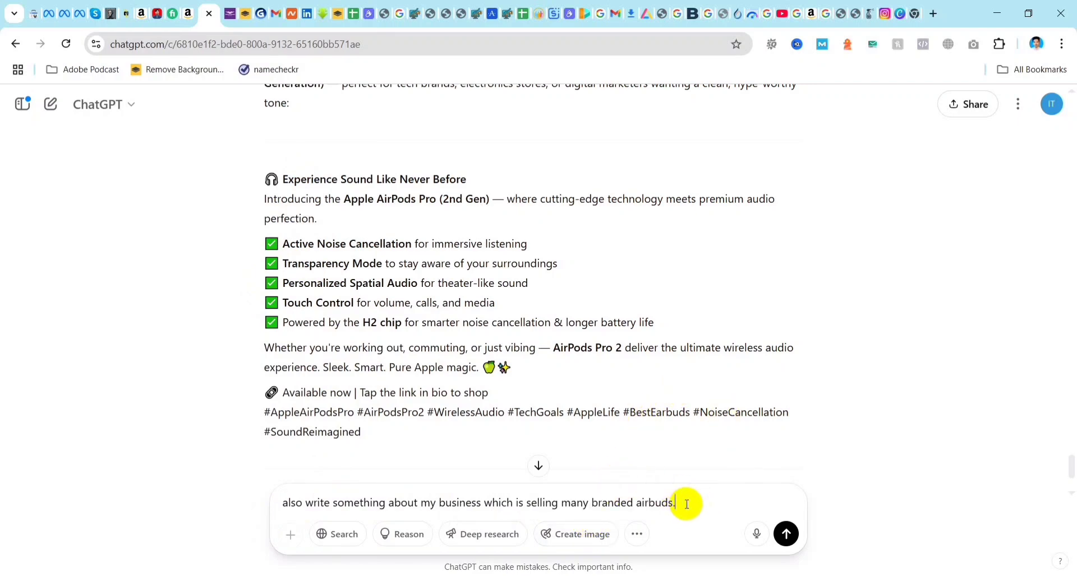
pyautogui.click(787, 534)
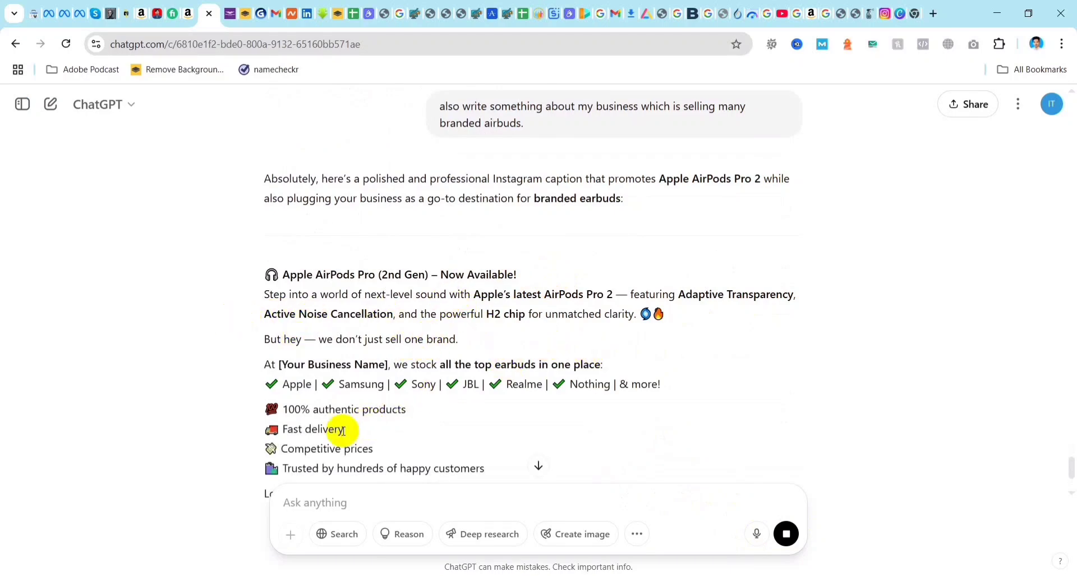
# Step: Edit the branded airbuds prompt to add "Our Business name:" followed by the business owner's name, and resend it
pyautogui.scroll(-1, 414, 402)
pyautogui.scroll(-4, 413, 402)
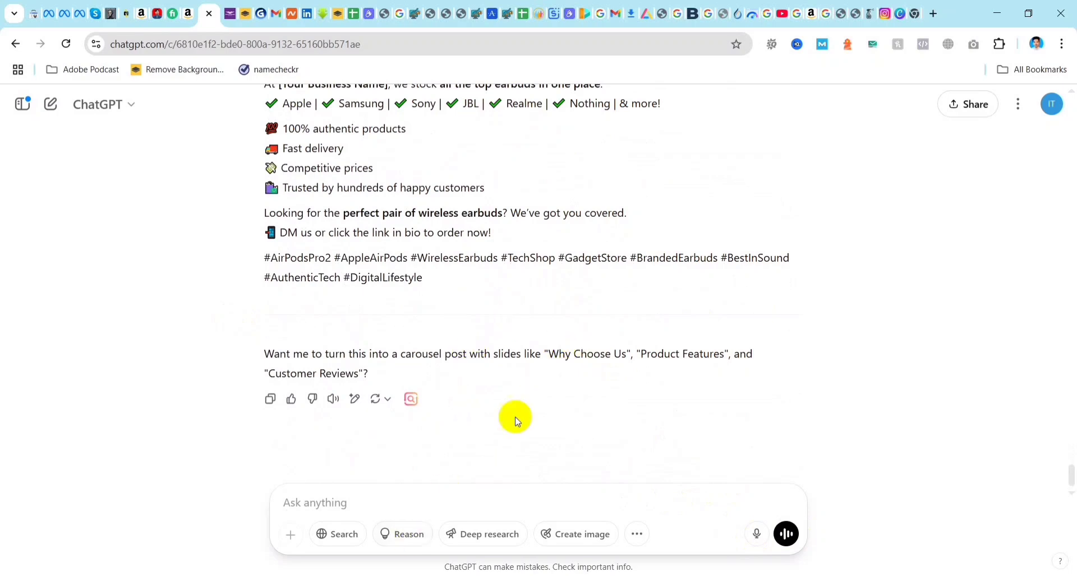
pyautogui.scroll(5, 516, 417)
pyautogui.scroll(1, 667, 286)
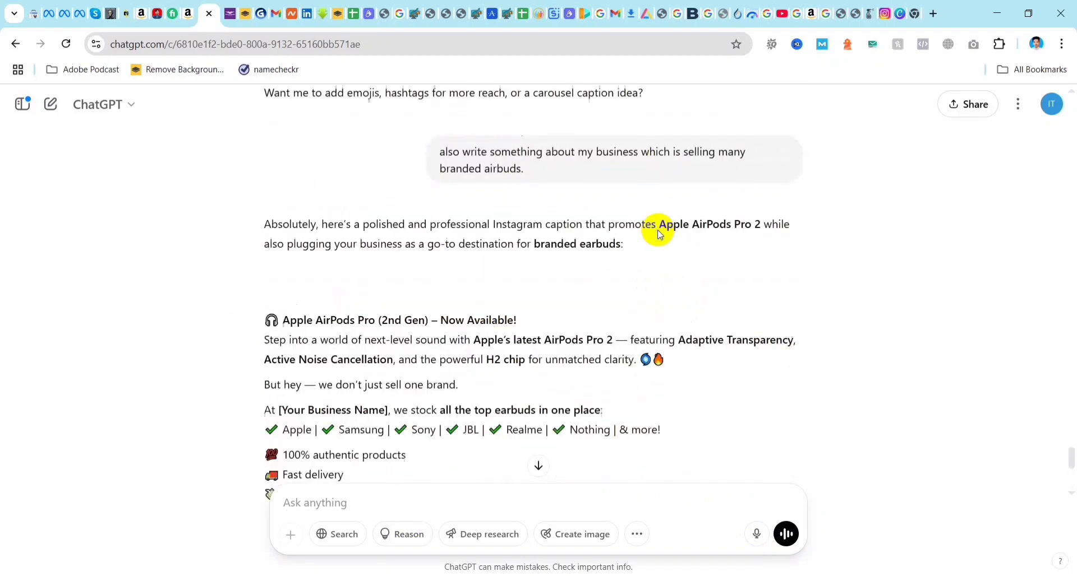
pyautogui.moveTo(741, 189)
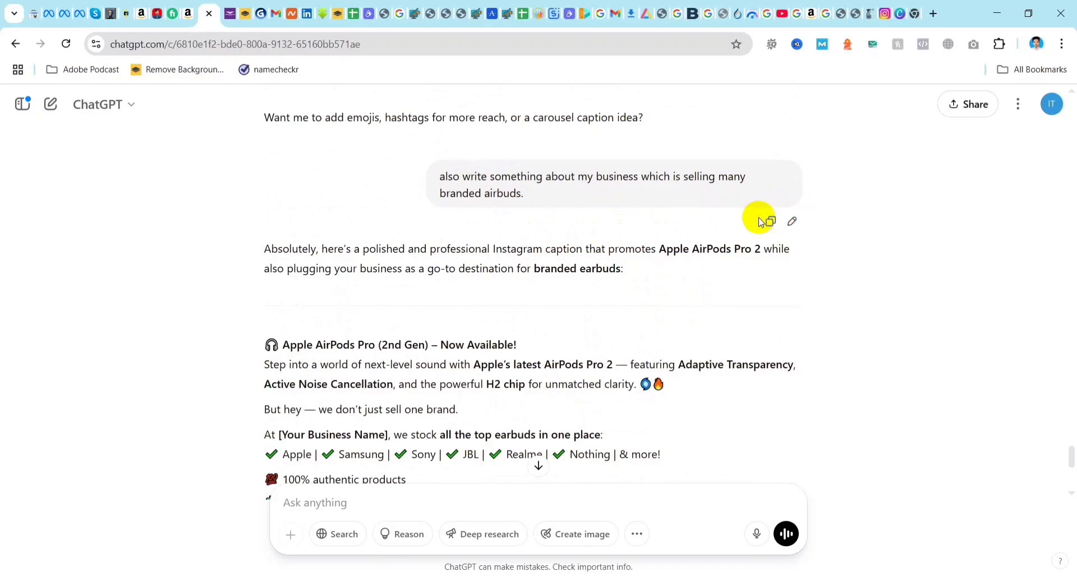
pyautogui.click(792, 221)
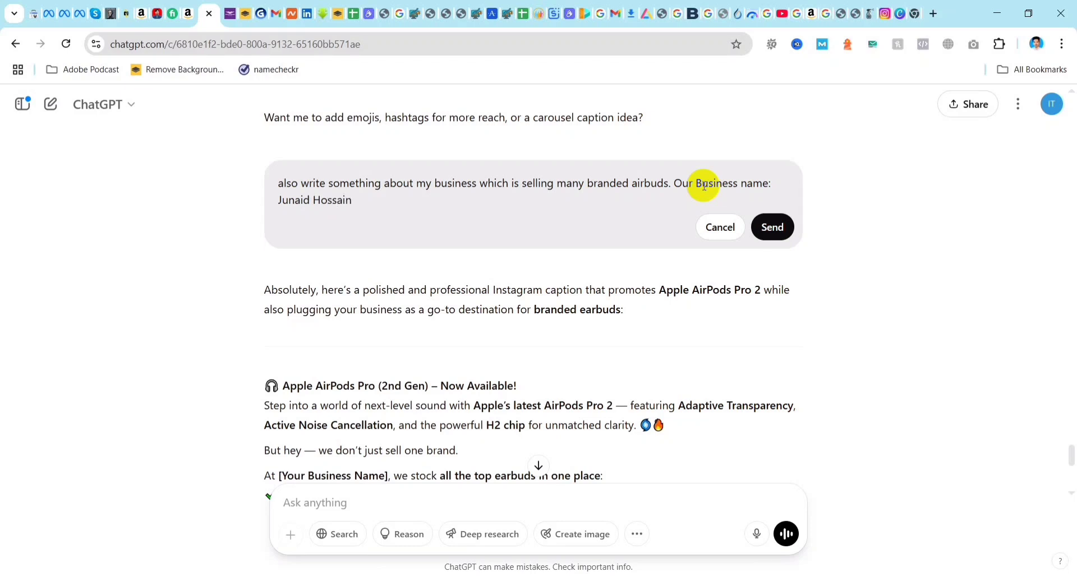
pyautogui.click(771, 231)
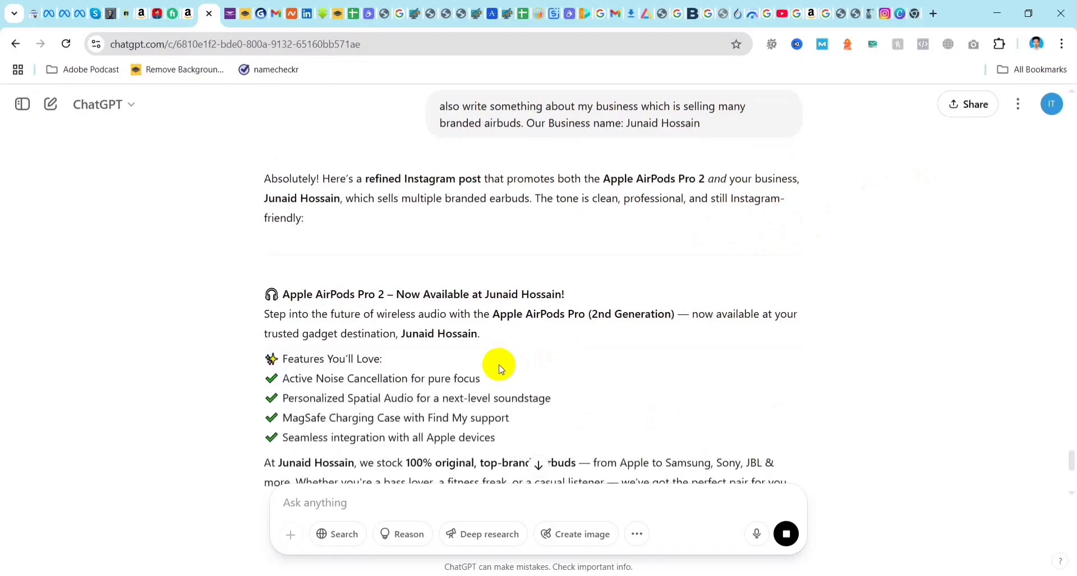
# Step: Read through the regenerated AirPods Pro 2 caption, checking its business name mentions, features, delivery and bio link lines, and hashtags
pyautogui.scroll(-4, 423, 377)
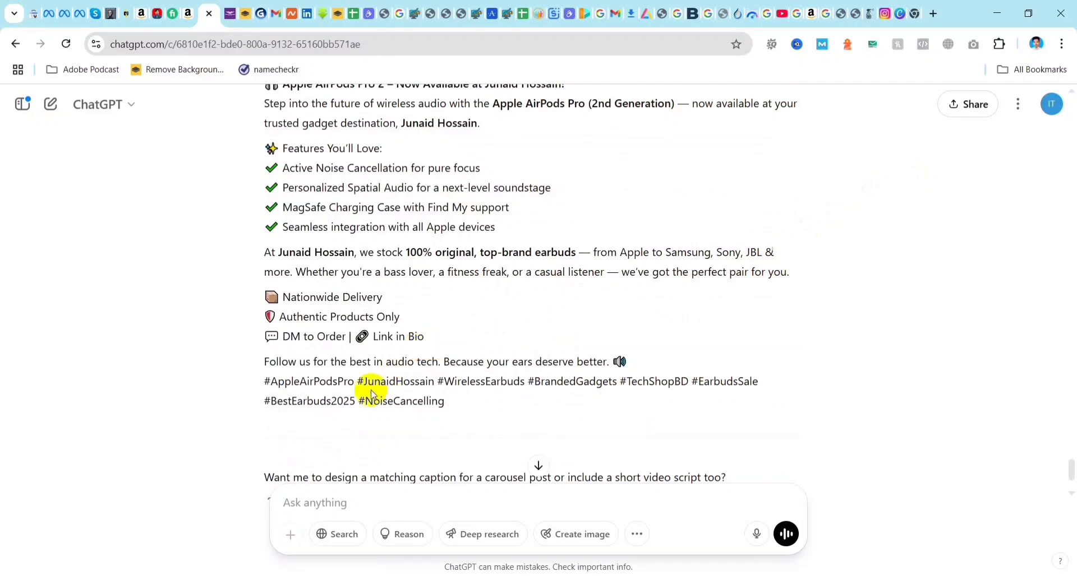
pyautogui.scroll(3, 372, 321)
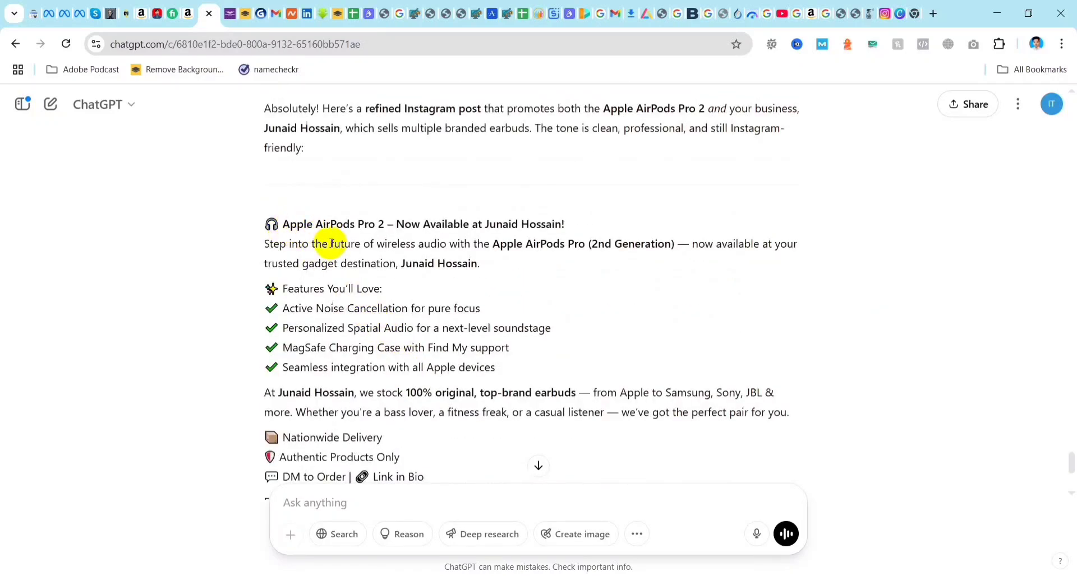
pyautogui.scroll(9, 331, 243)
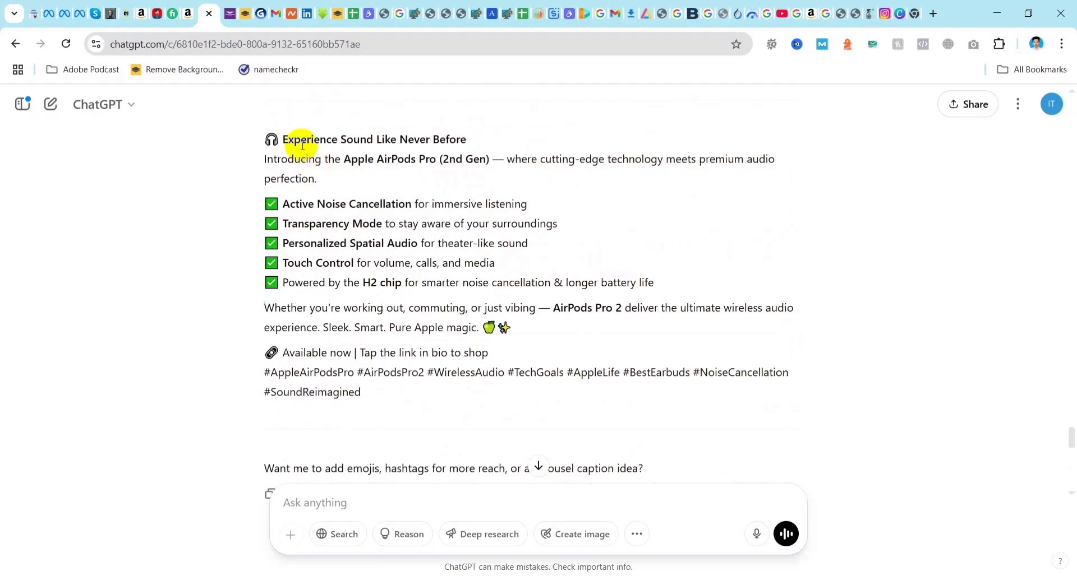
pyautogui.scroll(-8, 435, 289)
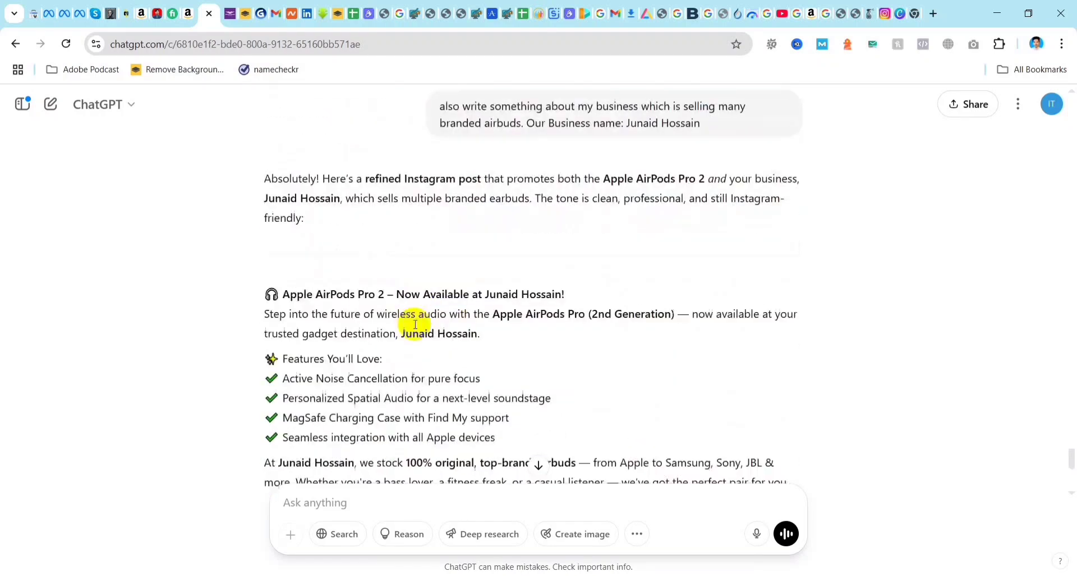
pyautogui.scroll(-3, 415, 324)
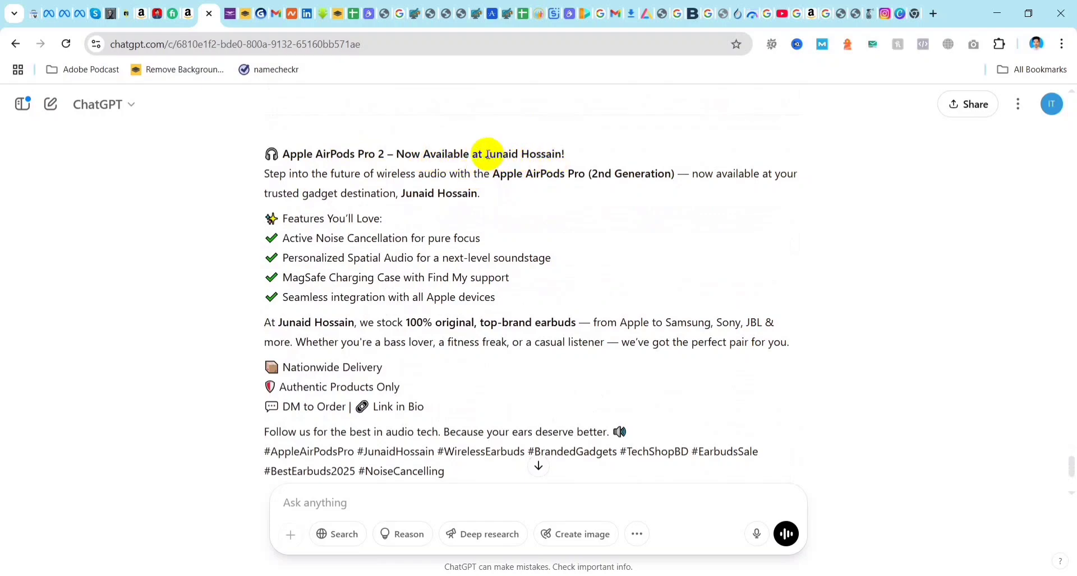
pyautogui.moveTo(484, 155); pyautogui.dragTo(565, 154)
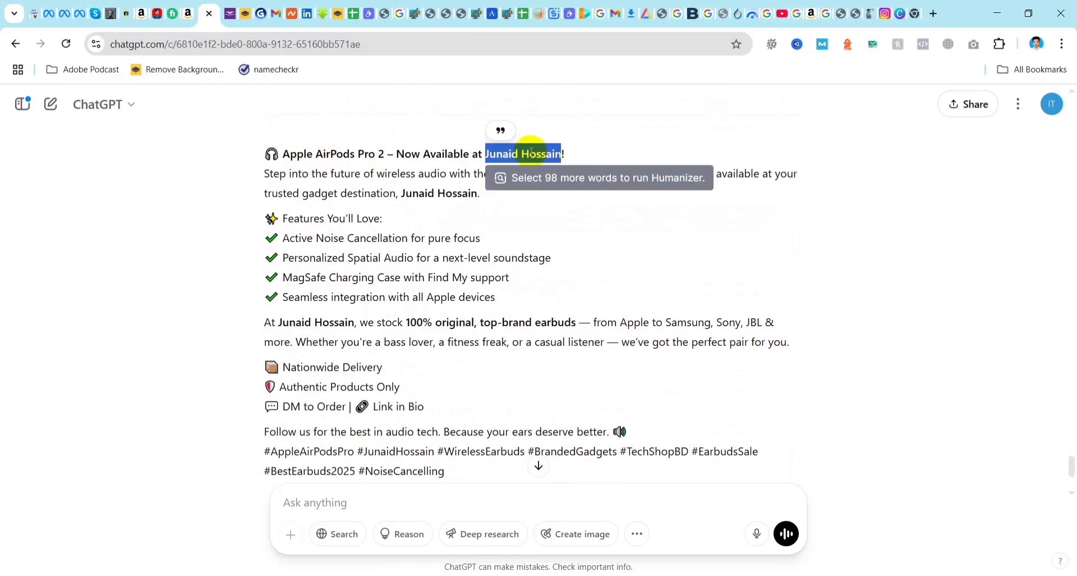
pyautogui.click(519, 153)
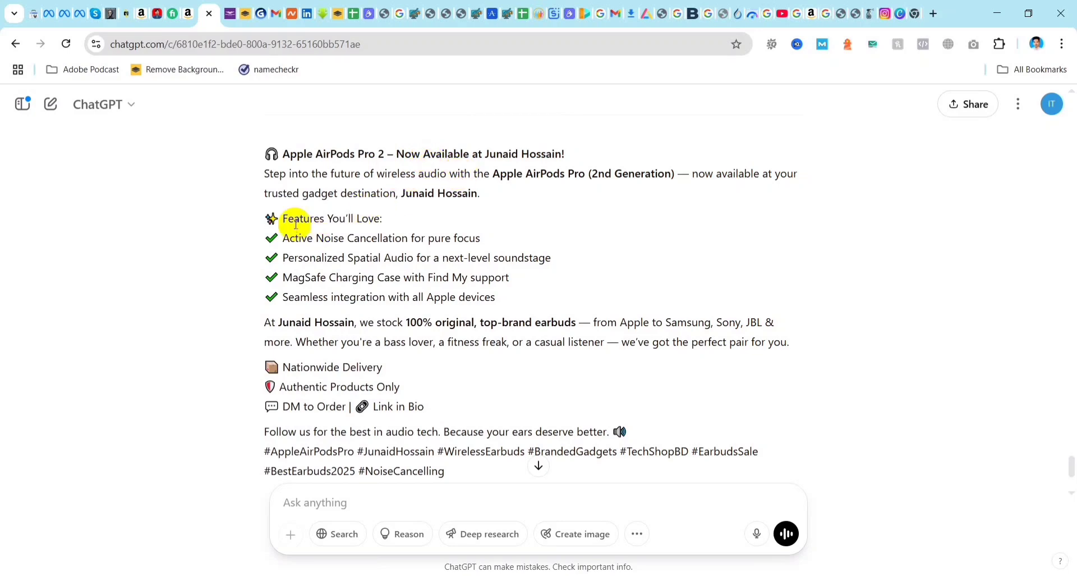
pyautogui.scroll(-1, 392, 291)
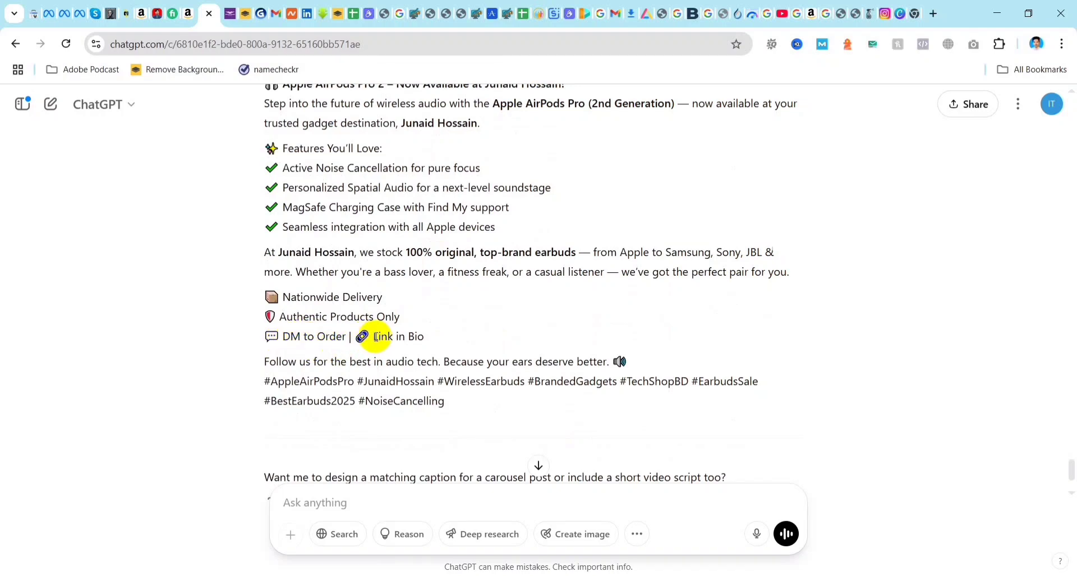
pyautogui.moveTo(374, 337); pyautogui.dragTo(422, 337)
pyautogui.click(308, 336)
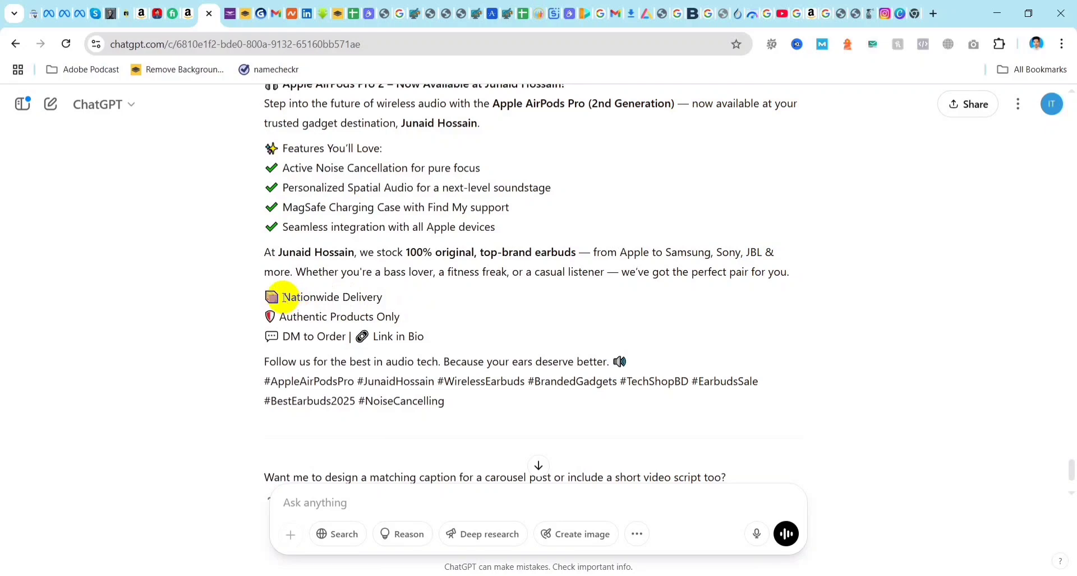
pyautogui.moveTo(283, 297); pyautogui.dragTo(384, 297)
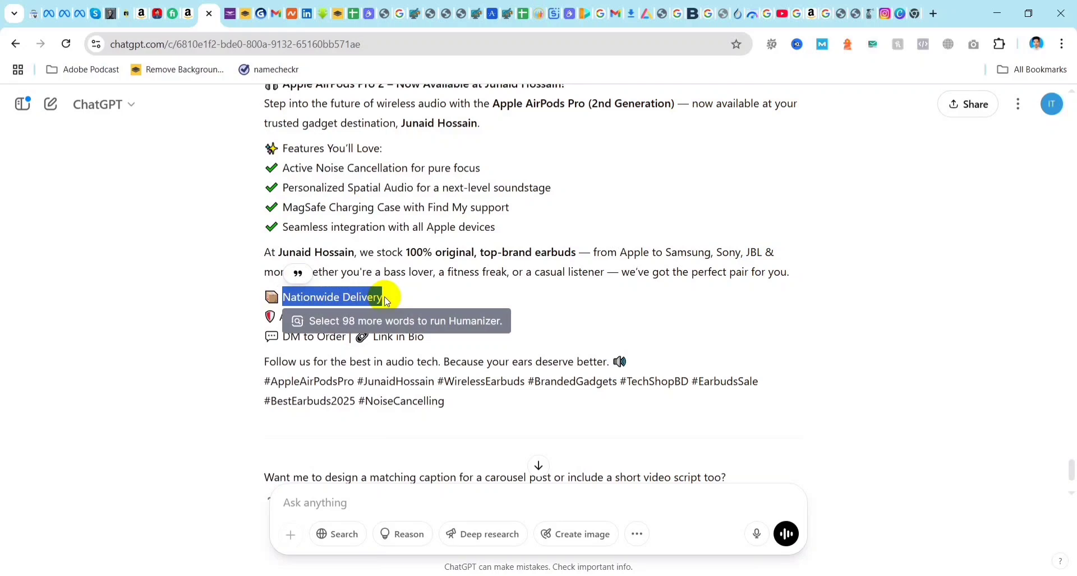
pyautogui.click(533, 336)
pyautogui.scroll(-3, 413, 471)
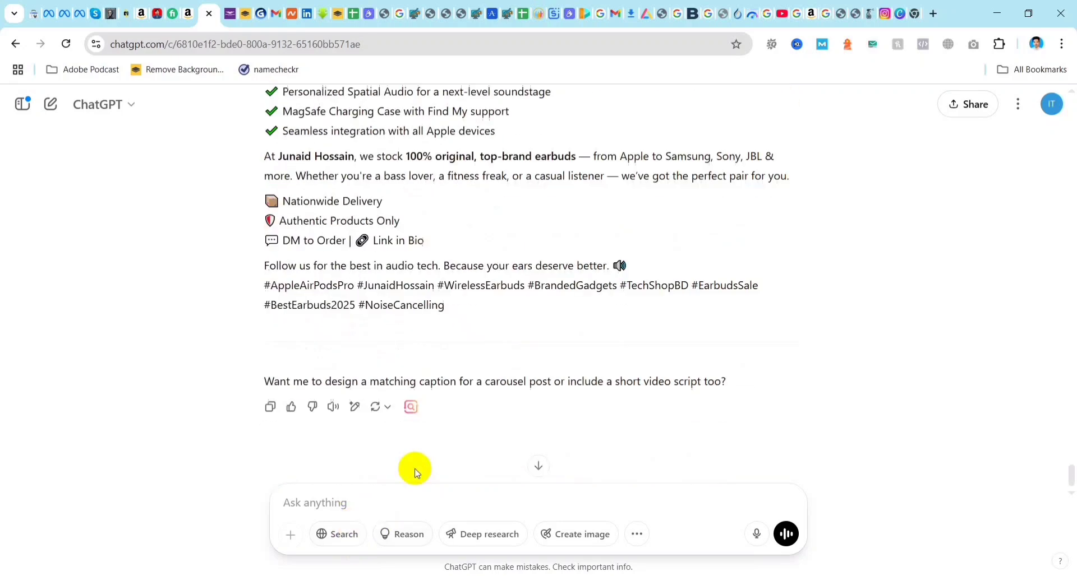
# Step: Copy ChatGPT's regenerated response and replace the entire content of the Word document with it
pyautogui.click(270, 393)
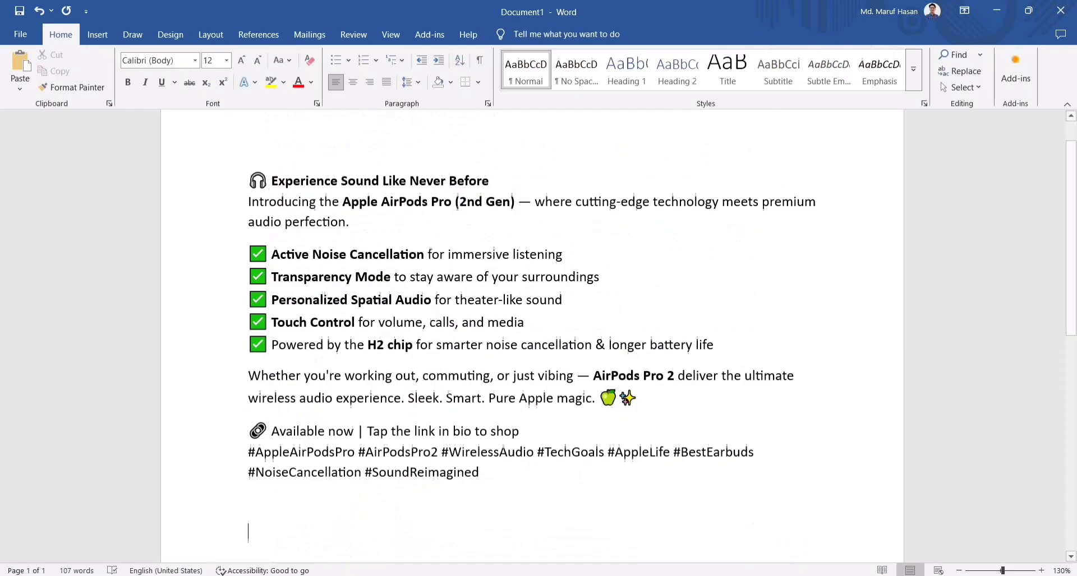
pyautogui.hotkey('ctrl', 'a')
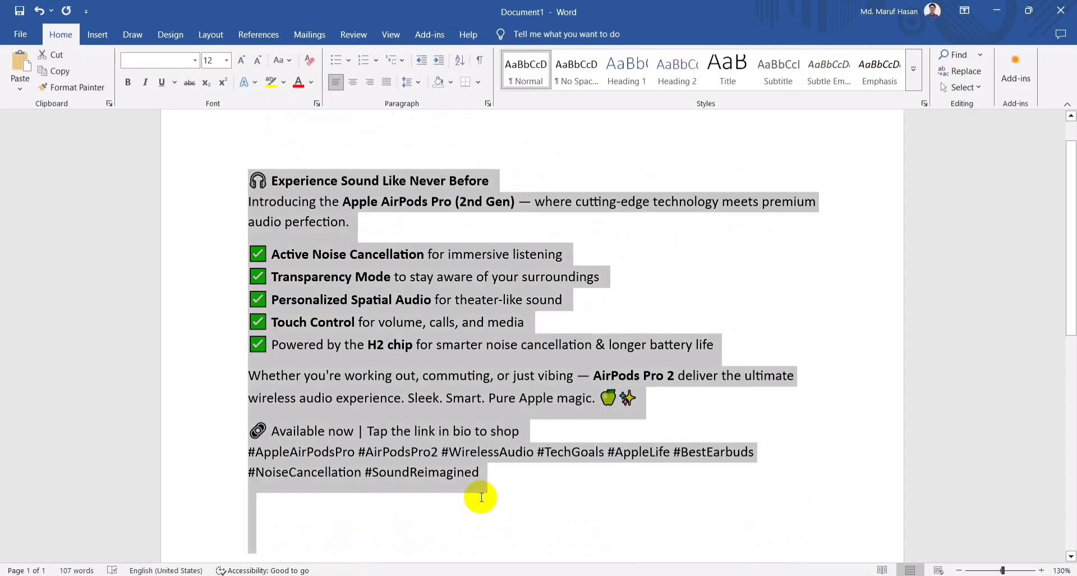
pyautogui.hotkey('ctrl', 'v')
# Step: Delete the closing carousel question and the "Absolutely!" introduction with its divider line, keeping only the caption and hashtags
pyautogui.moveTo(285, 527); pyautogui.dragTo(250, 475)
pyautogui.press('BackSpace')
pyautogui.press('BackSpace')
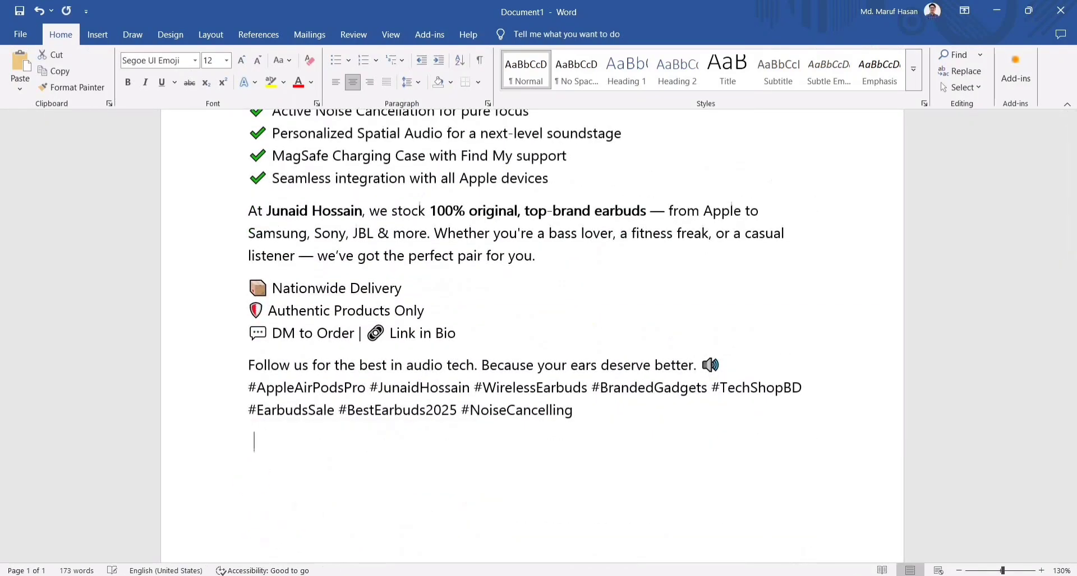
pyautogui.scroll(5, 284, 461)
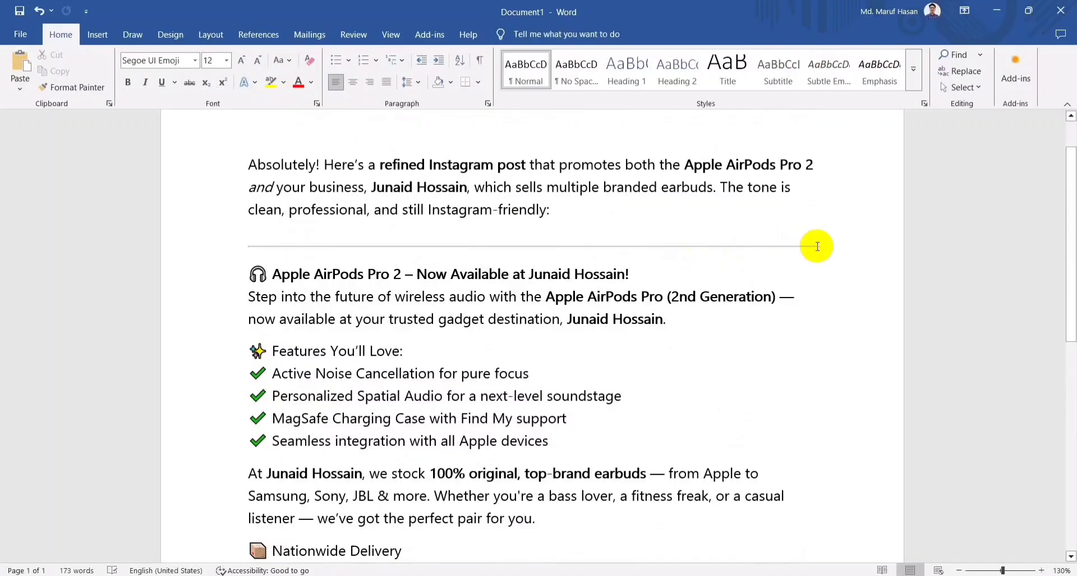
pyautogui.moveTo(515, 220); pyautogui.dragTo(236, 166)
pyautogui.press('BackSpace')
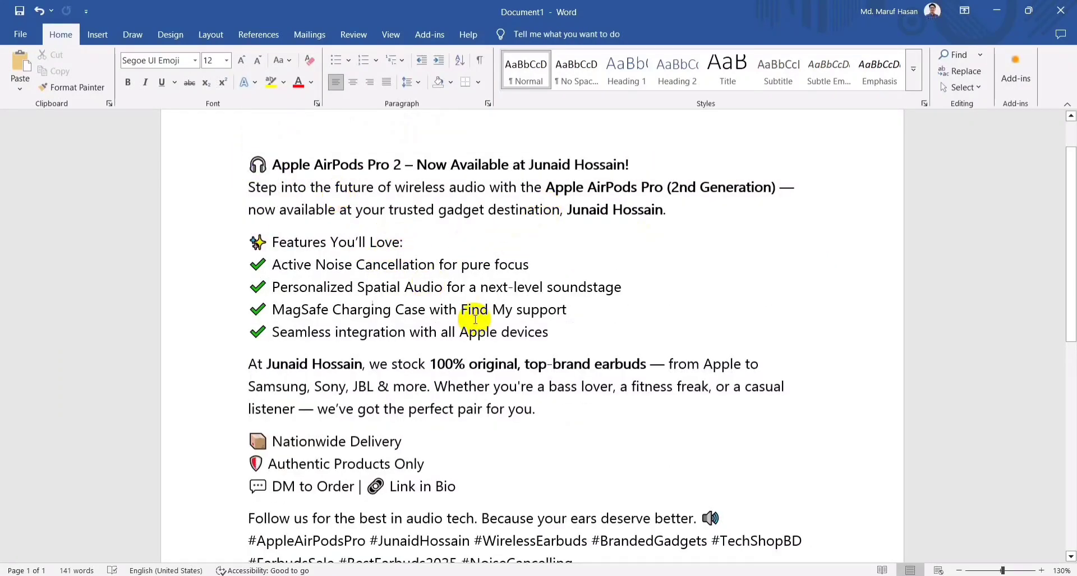
# Step: Review the trimmed caption in the document, highlighting the product description, the business paragraph and the "Nationwide Delivery" line
pyautogui.scroll(-1, 423, 247)
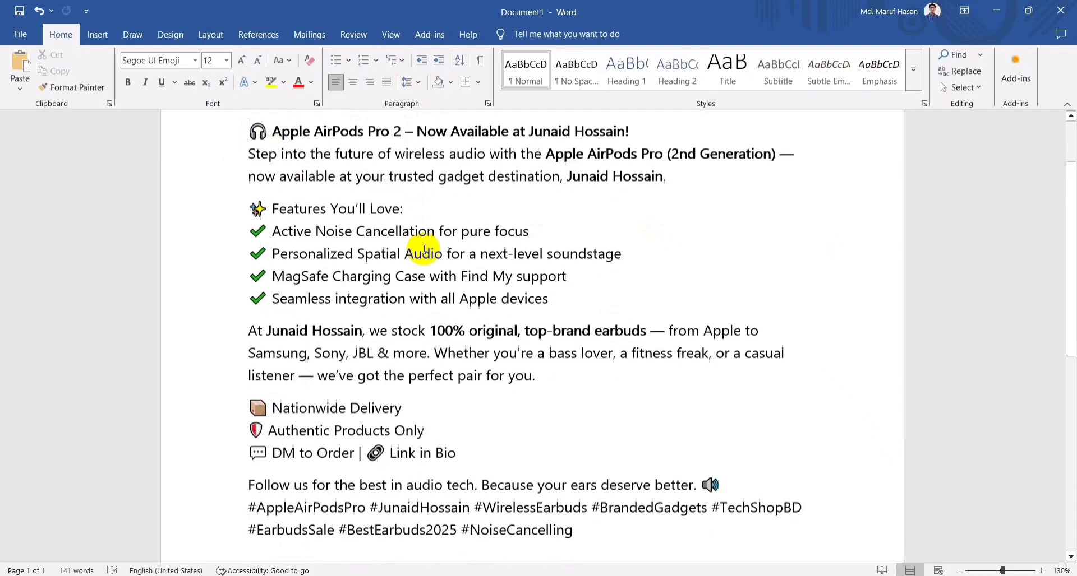
pyautogui.moveTo(540, 369); pyautogui.dragTo(247, 147)
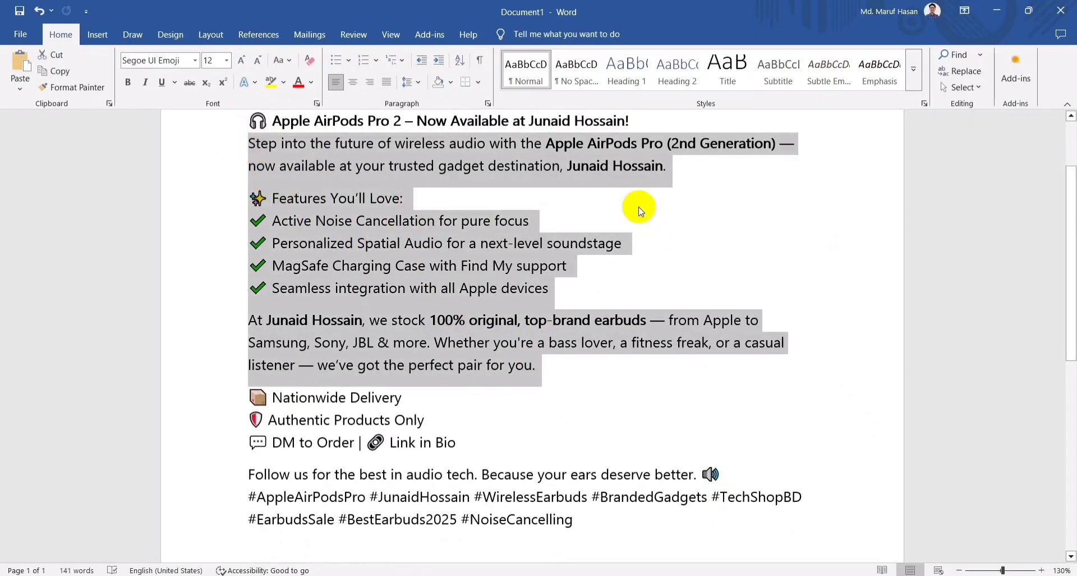
pyautogui.click(624, 262)
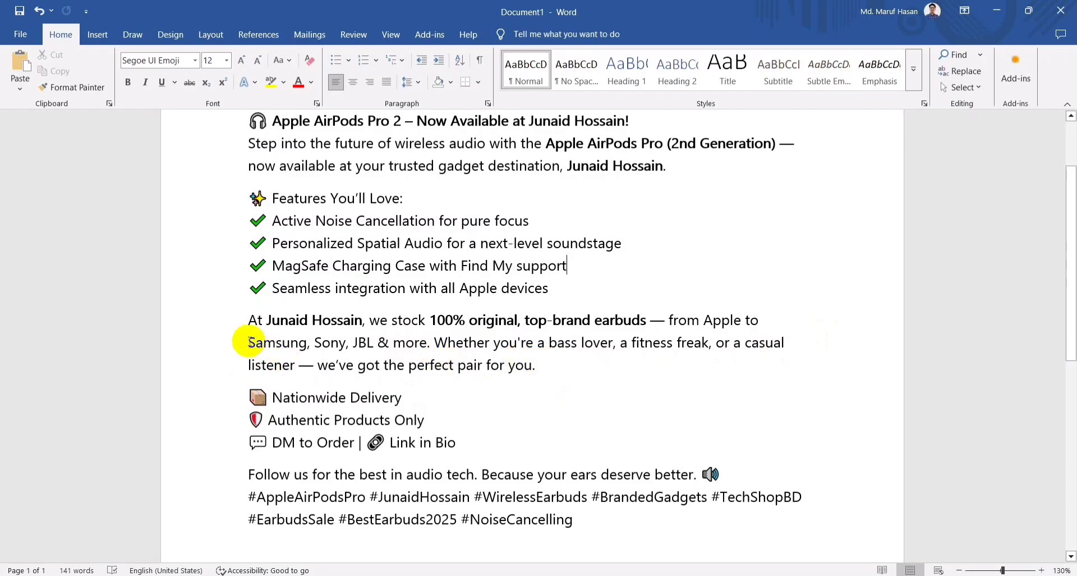
pyautogui.moveTo(248, 320); pyautogui.dragTo(536, 368)
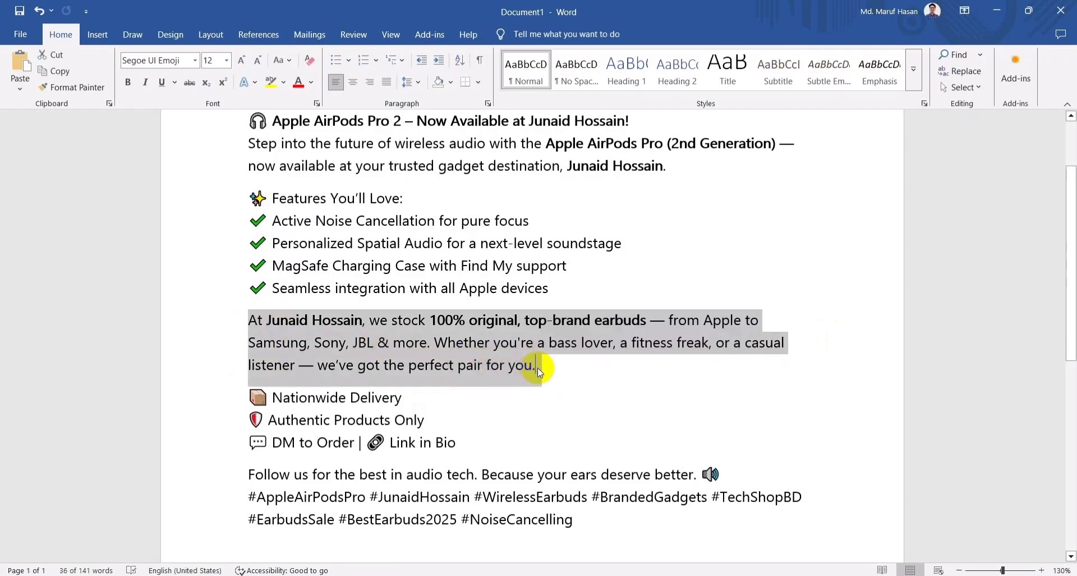
pyautogui.click(537, 368)
pyautogui.click(269, 397)
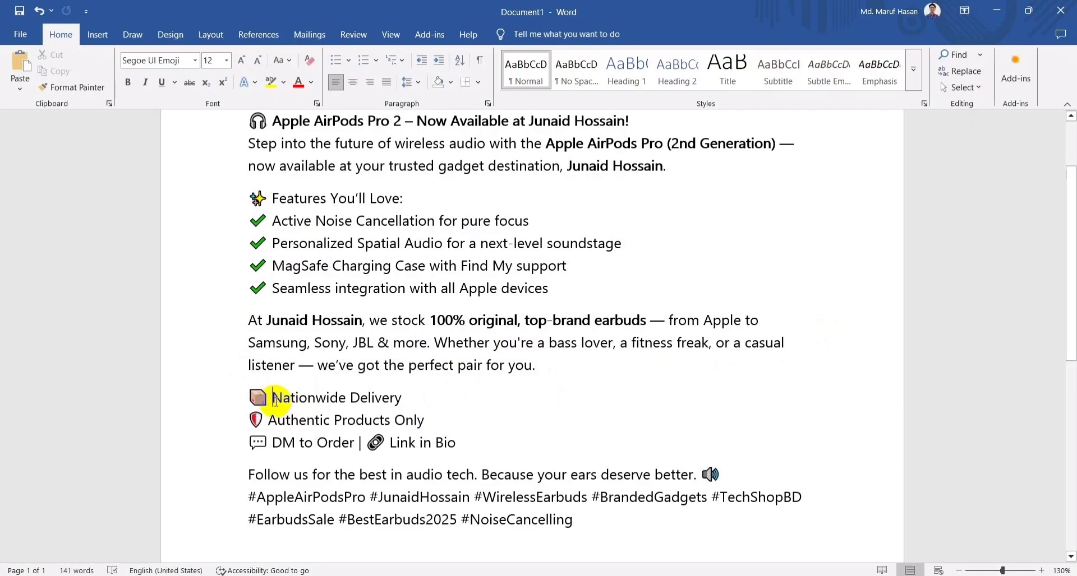
pyautogui.keyDown('shift'); pyautogui.click(401, 397); pyautogui.keyUp('shift')
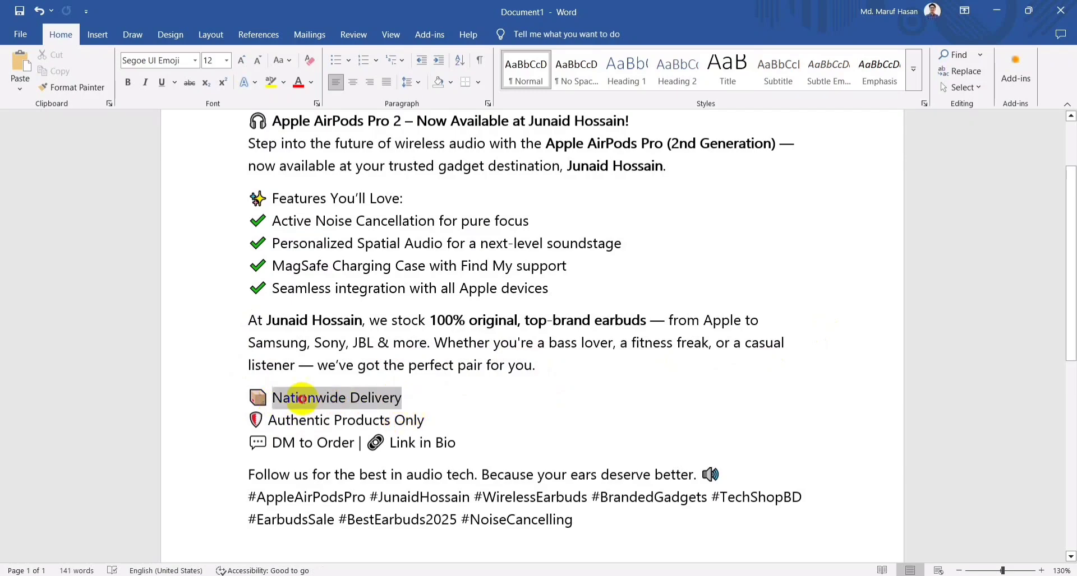
# Step: Replace "Nationwide Delivery" in the caption's delivery line with "Intier Dhaka"
pyautogui.moveTo(301, 399); pyautogui.dragTo(287, 402)
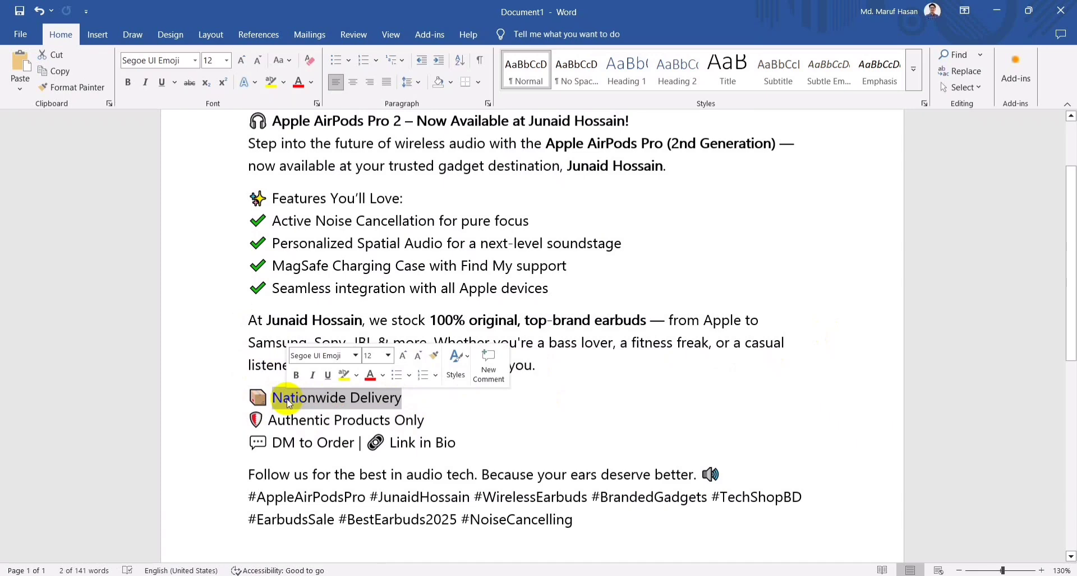
pyautogui.write('inte')
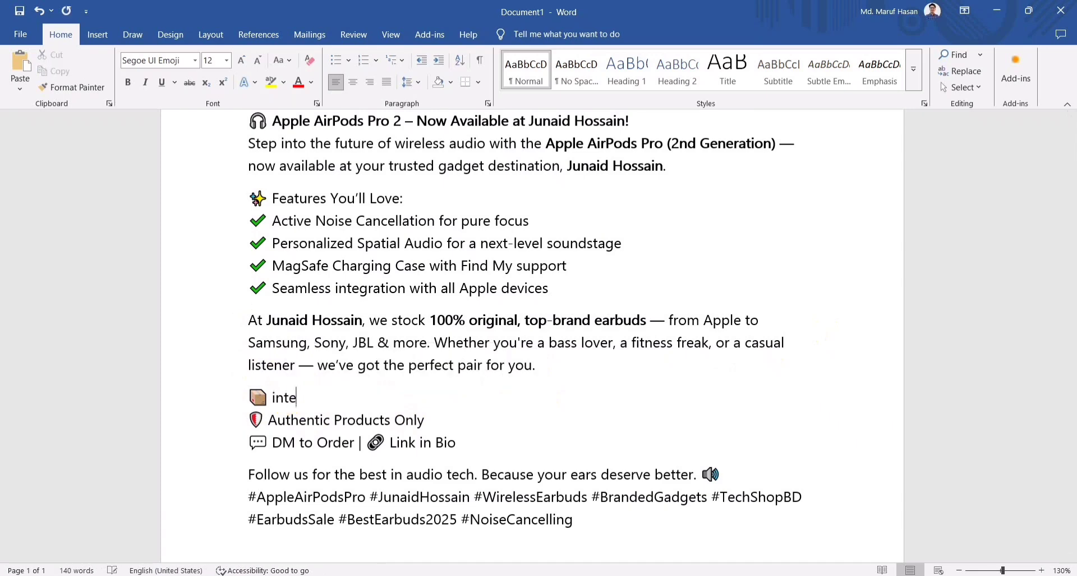
pyautogui.write('r Dhaka')
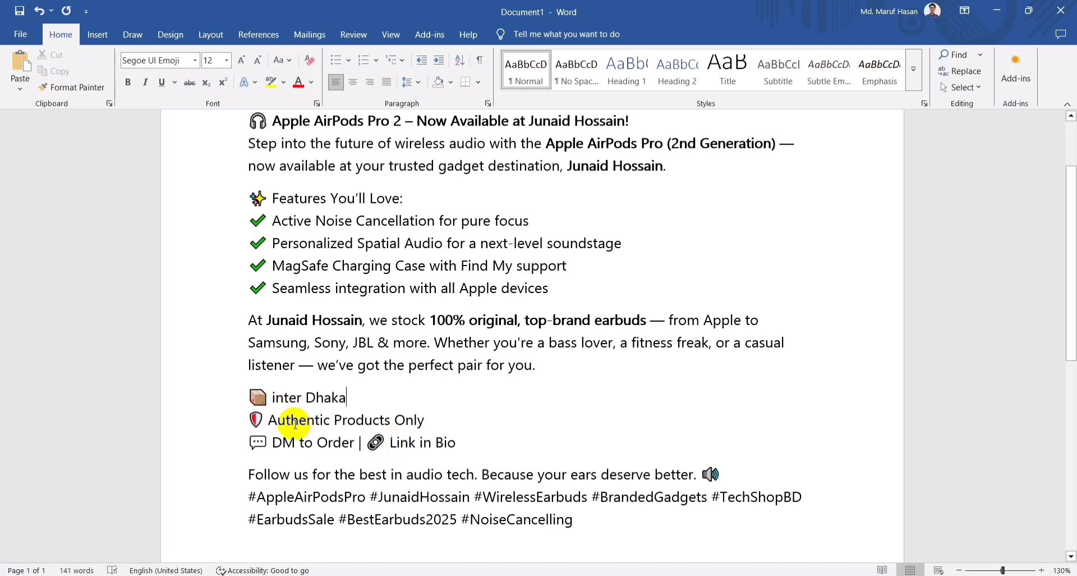
pyautogui.click(277, 401)
pyautogui.press('BackSpace')
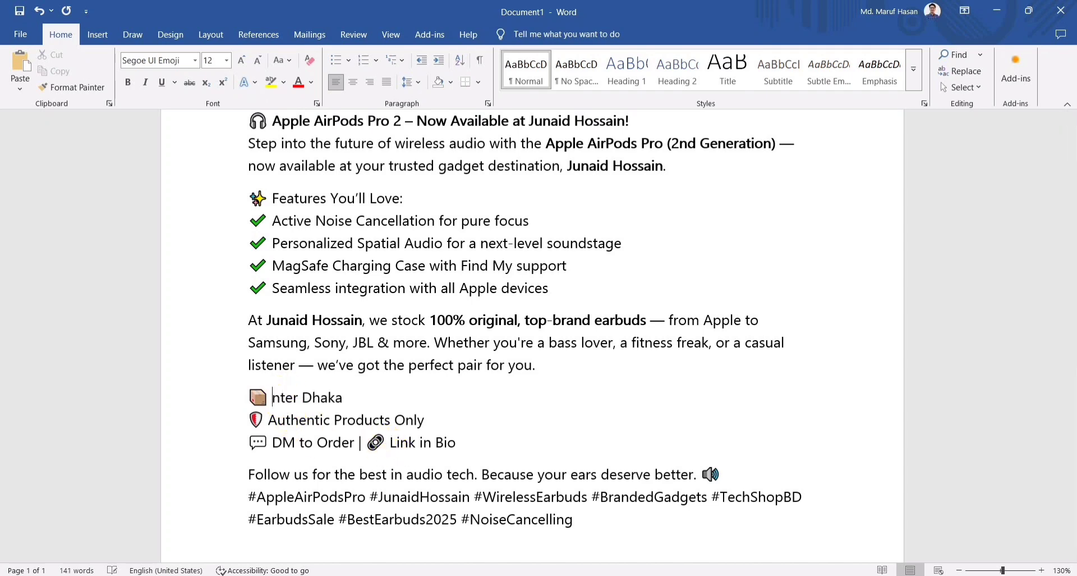
pyautogui.write('I')
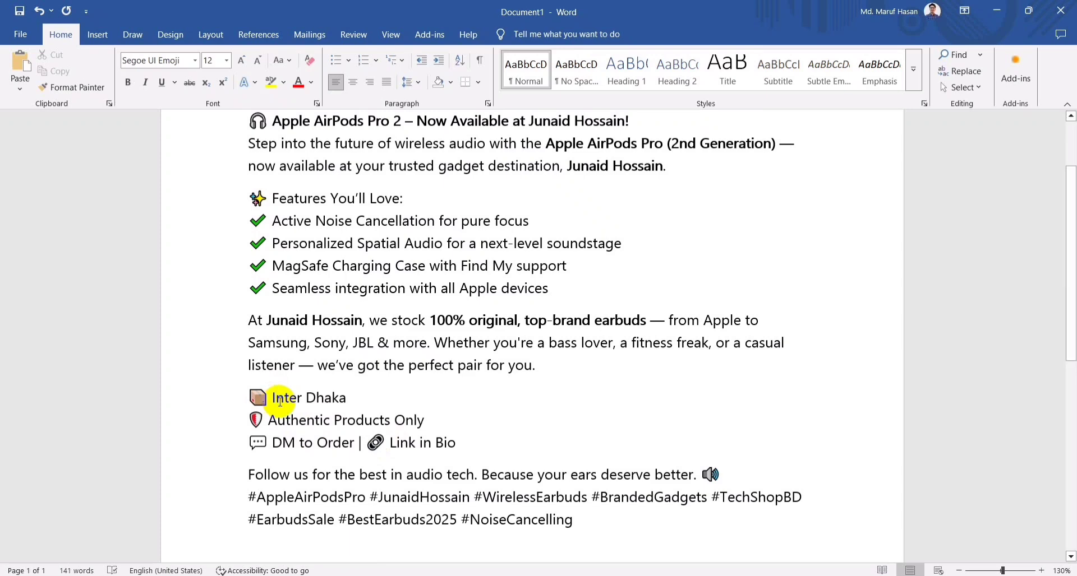
pyautogui.click(289, 399)
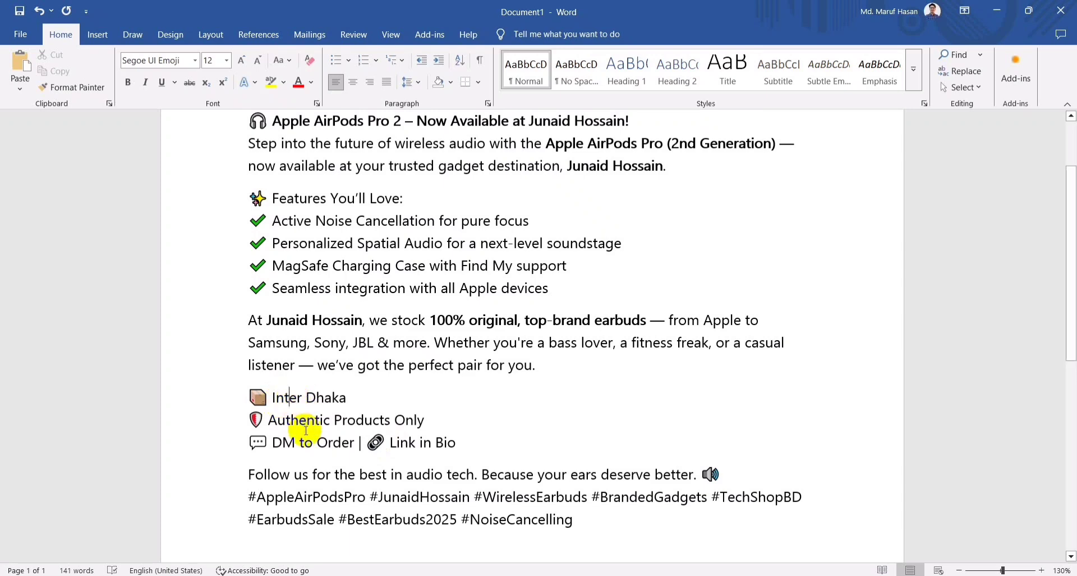
pyautogui.write('i')
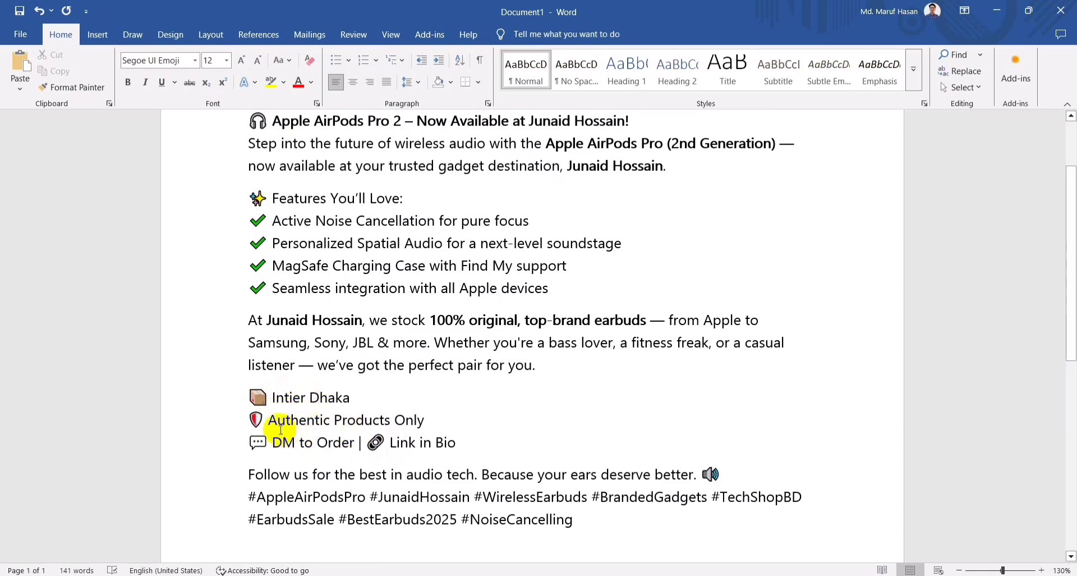
# Step: Replace "Link in Bio" in the "DM to Order" line with an m.me Messenger link ending in the page's username
pyautogui.click(426, 426)
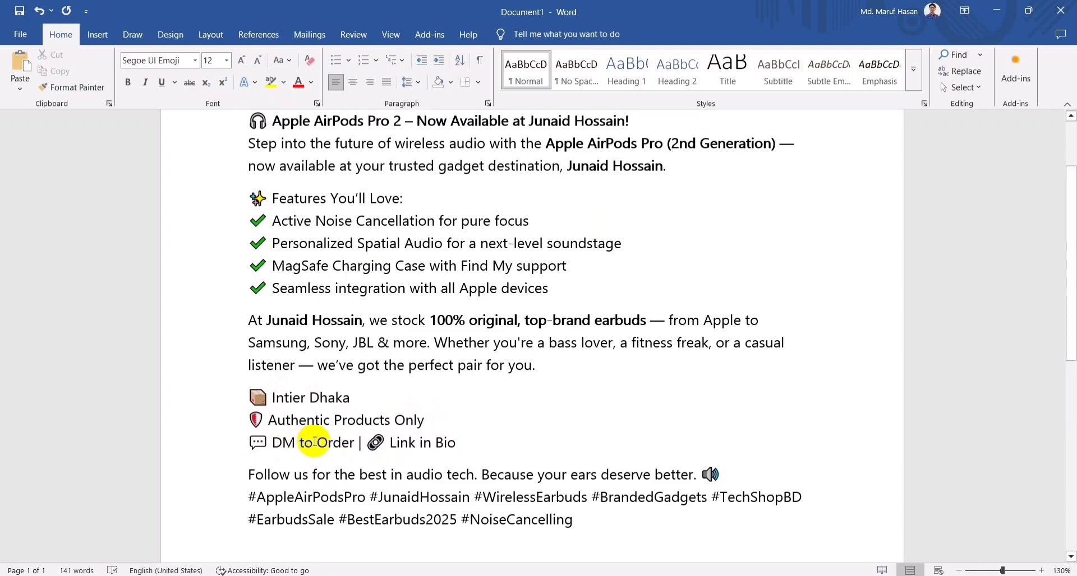
pyautogui.click(454, 448)
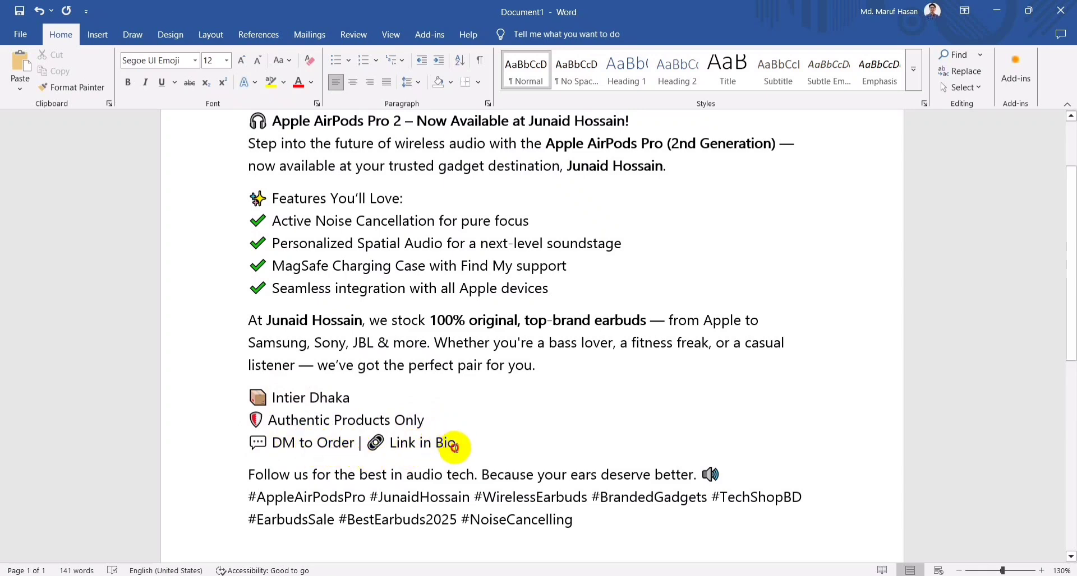
pyautogui.moveTo(456, 446); pyautogui.dragTo(389, 443)
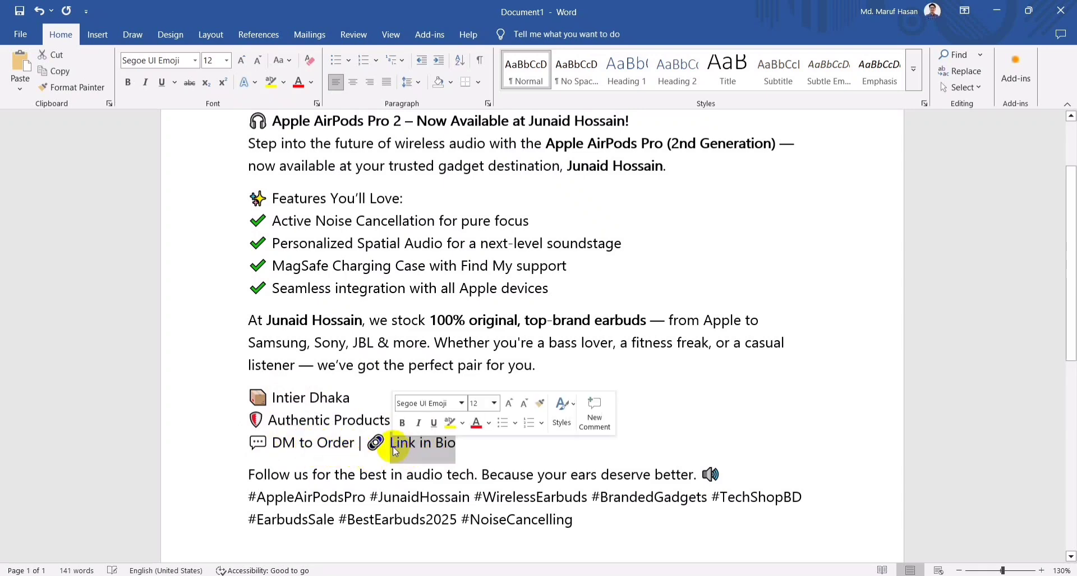
pyautogui.click(465, 447)
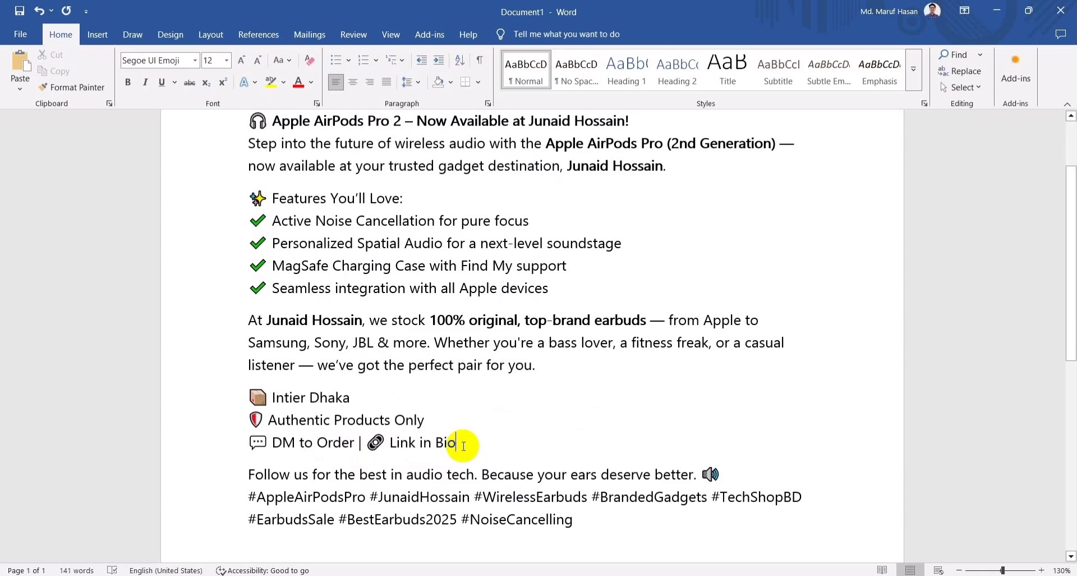
pyautogui.moveTo(459, 444); pyautogui.dragTo(396, 446)
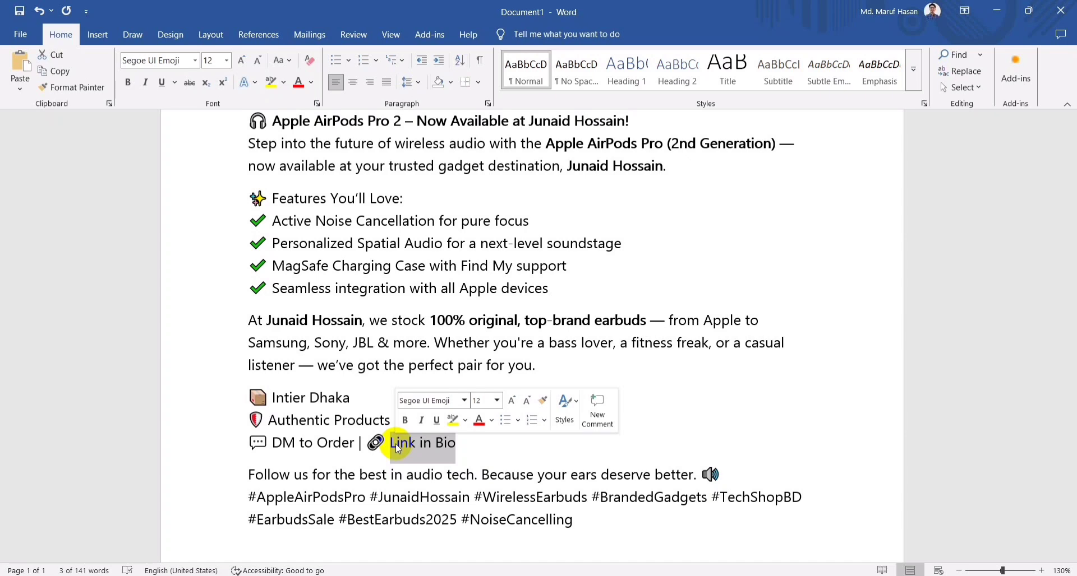
pyautogui.write('m.me/marufdigitalzyx')
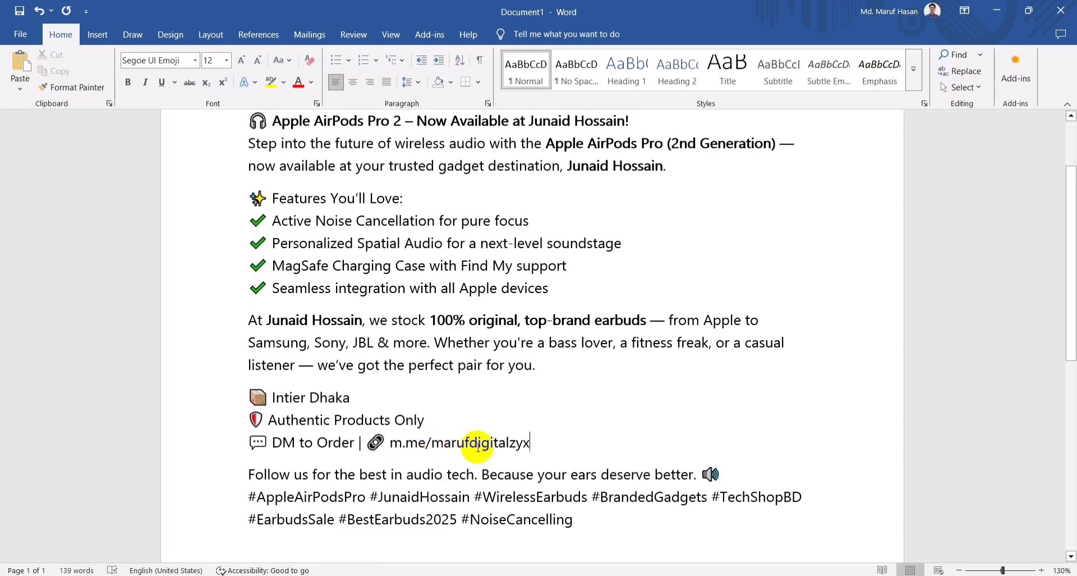
# Step: Review the parts of the Messenger link and the closing hashtags, including #BrandedGadgets, against the rest of the caption
pyautogui.moveTo(530, 443); pyautogui.dragTo(432, 438)
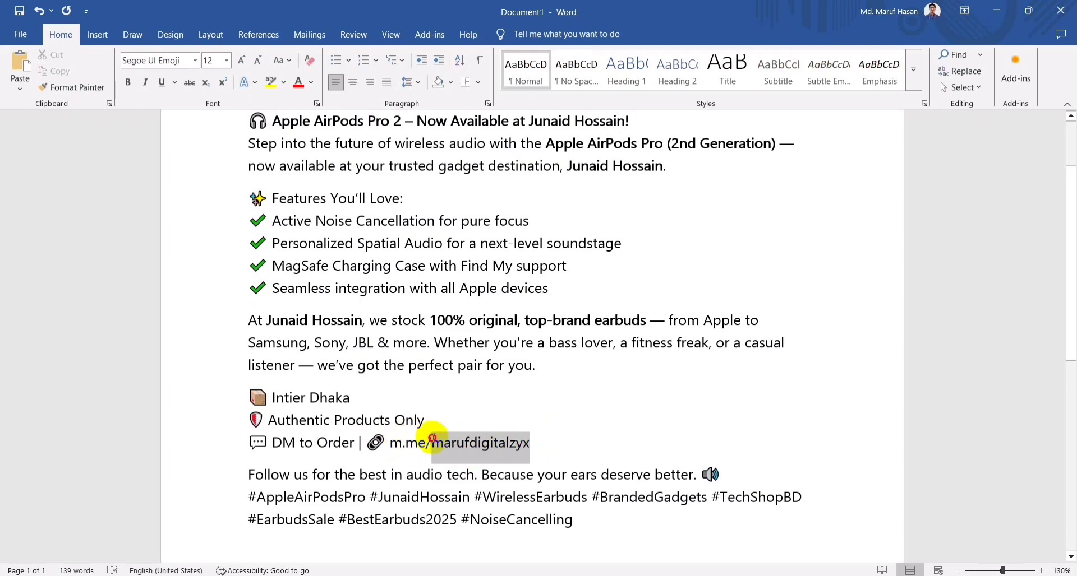
pyautogui.click(533, 444)
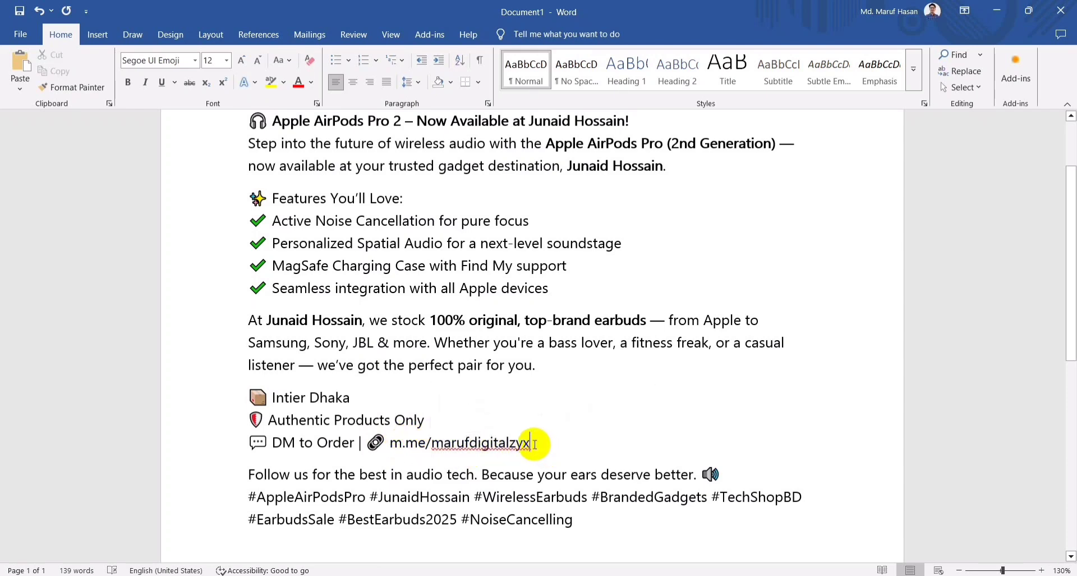
pyautogui.moveTo(531, 443); pyautogui.dragTo(390, 443)
pyautogui.click(492, 455)
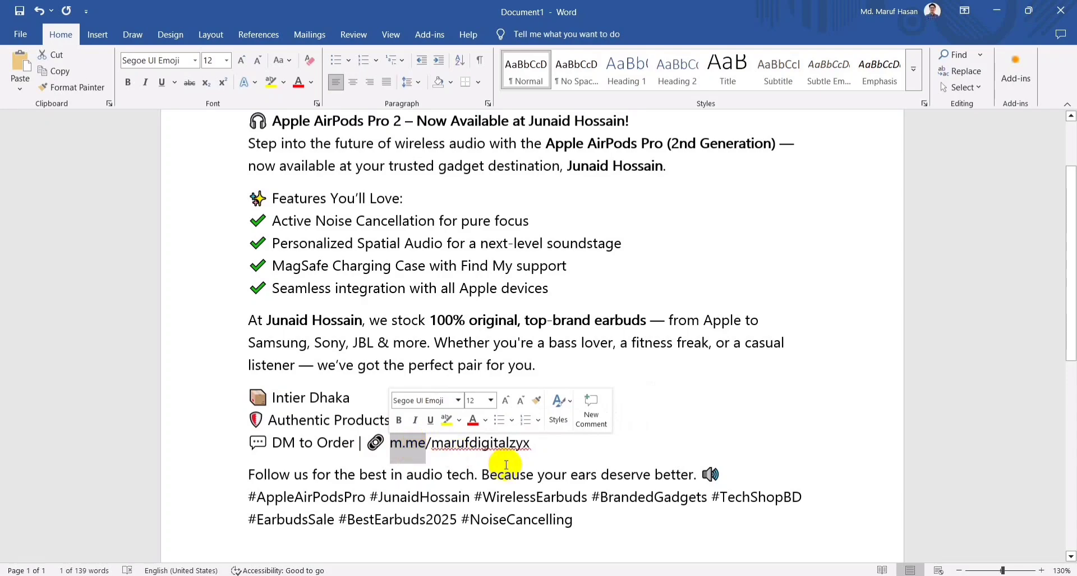
pyautogui.click(497, 444)
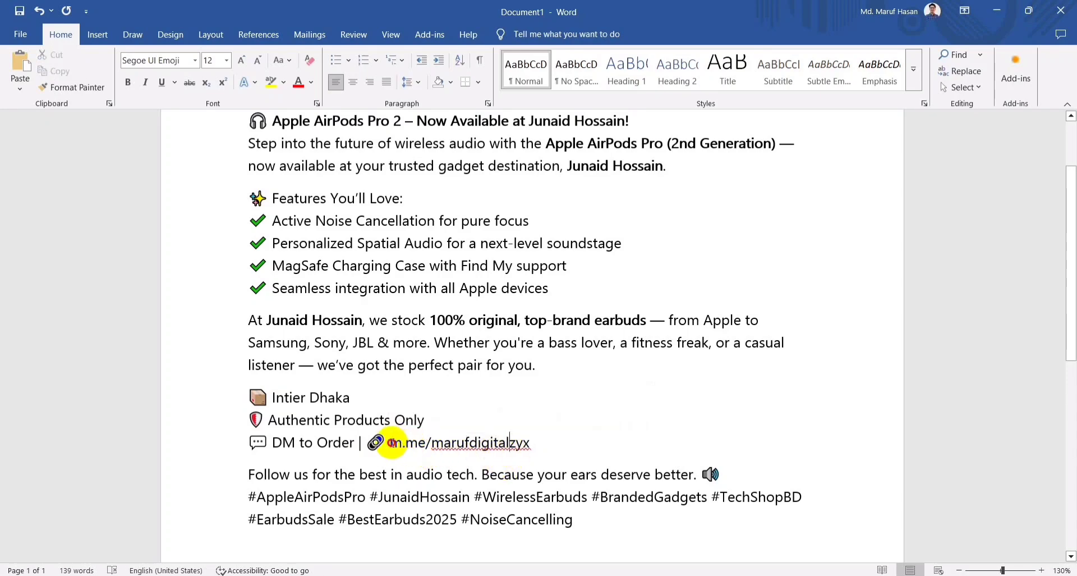
pyautogui.moveTo(390, 443); pyautogui.dragTo(527, 448)
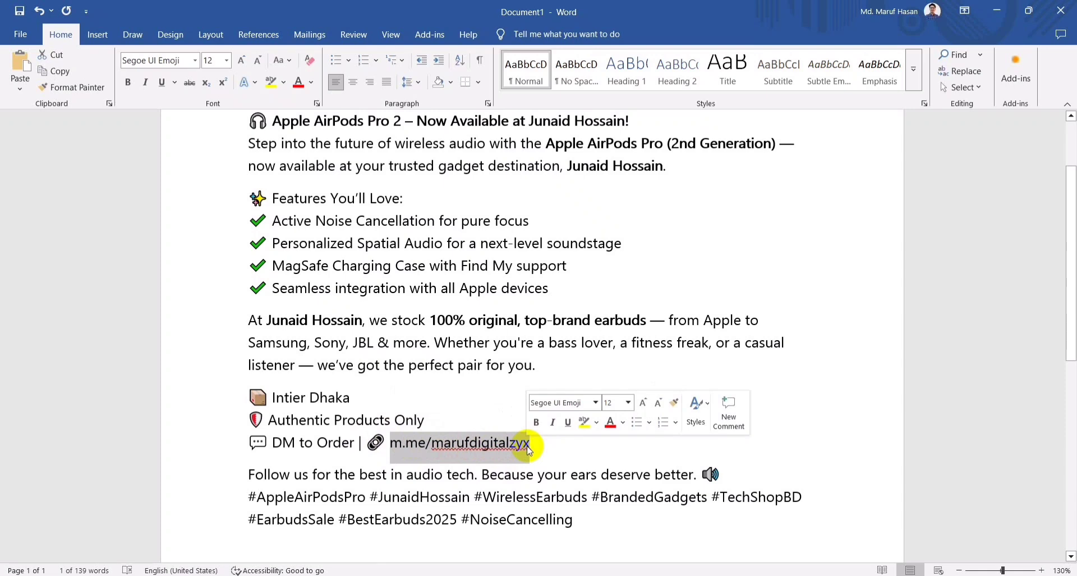
pyautogui.click(549, 458)
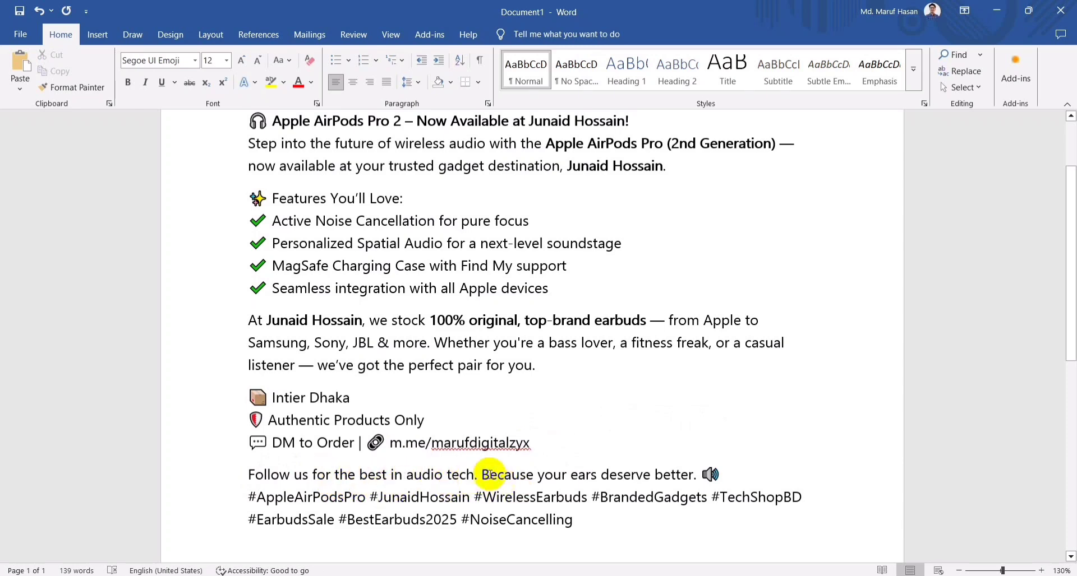
pyautogui.scroll(-2, 494, 493)
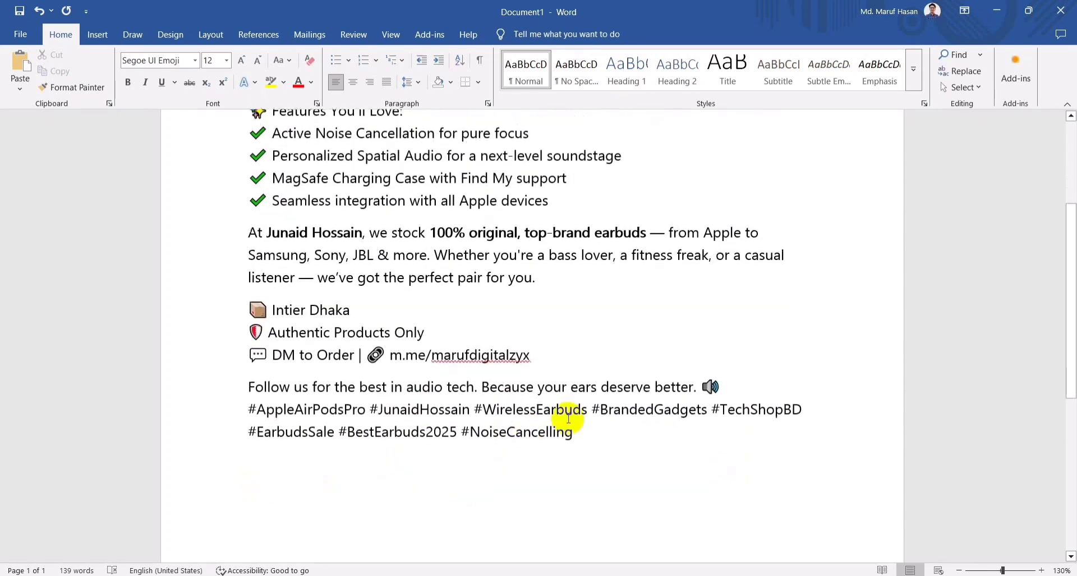
pyautogui.moveTo(254, 409); pyautogui.dragTo(710, 409)
pyautogui.click(475, 413)
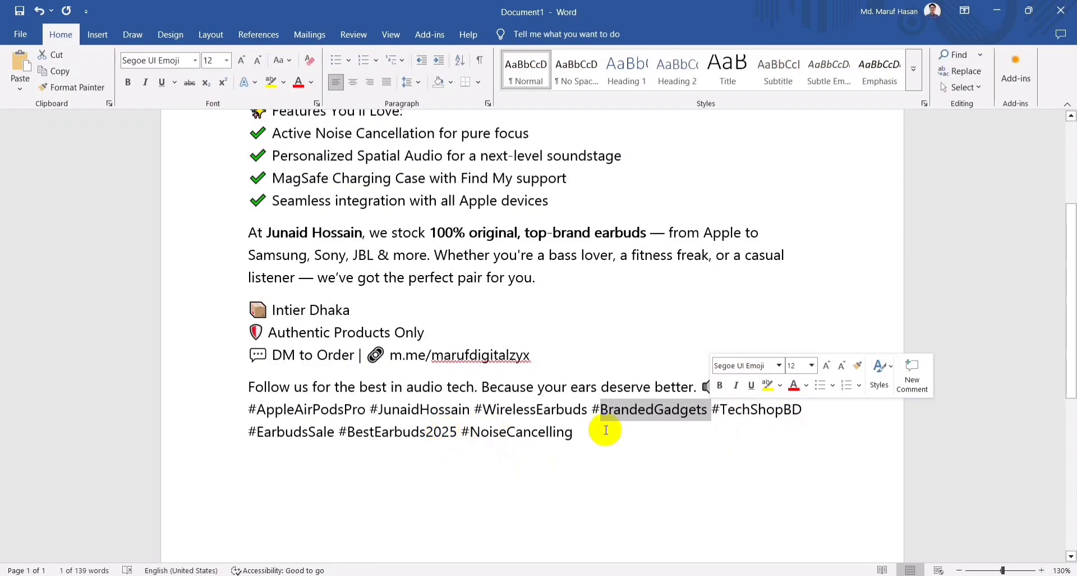
pyautogui.click(544, 387)
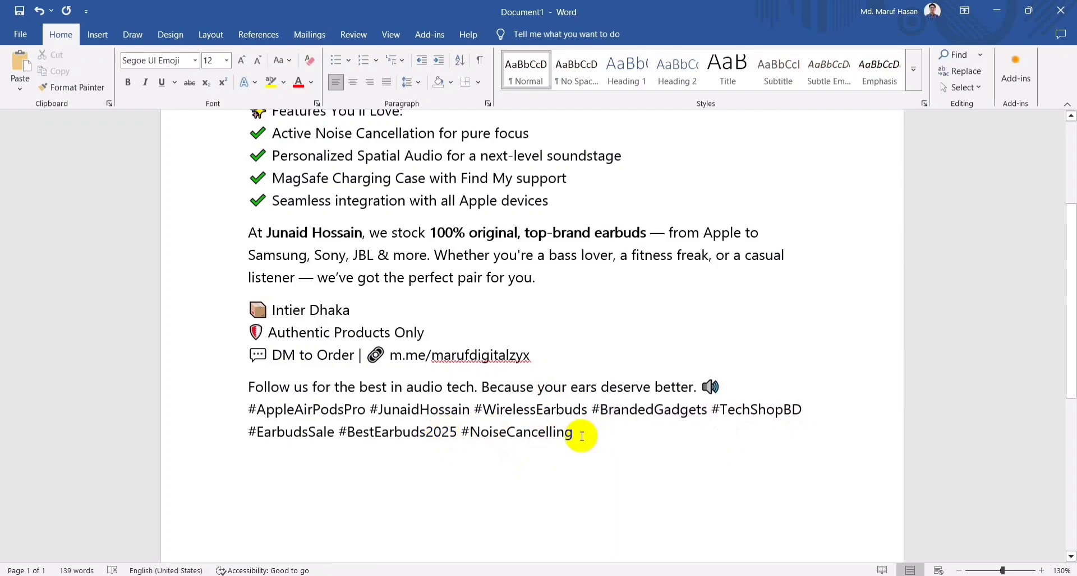
pyautogui.scroll(3, 581, 436)
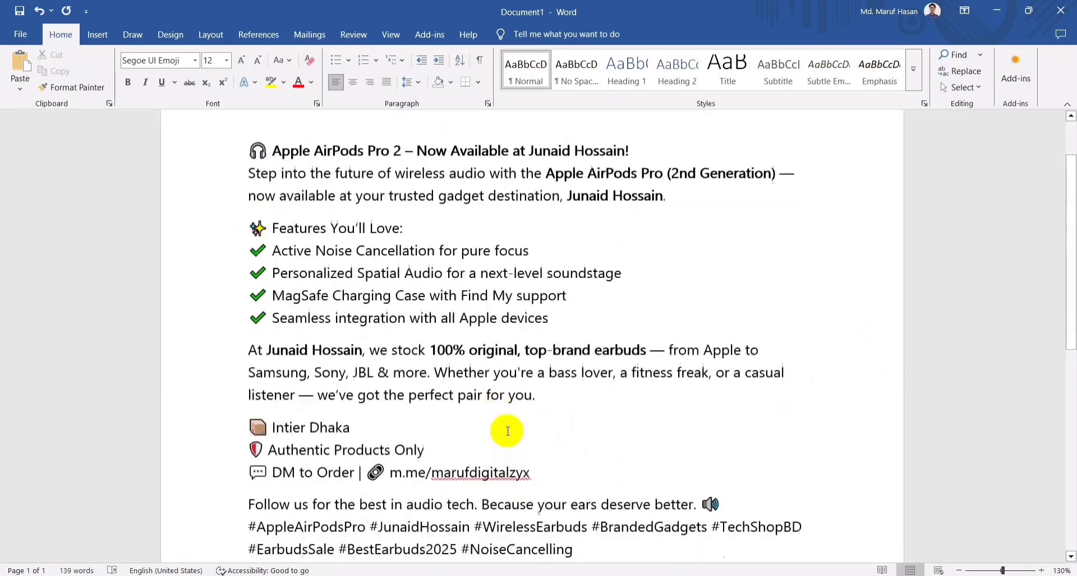
# Step: Add a "Direct Call:" line with a placeholder phone number below the "DM to Order" line, followed by an empty paragraph
pyautogui.scroll(-3, 490, 329)
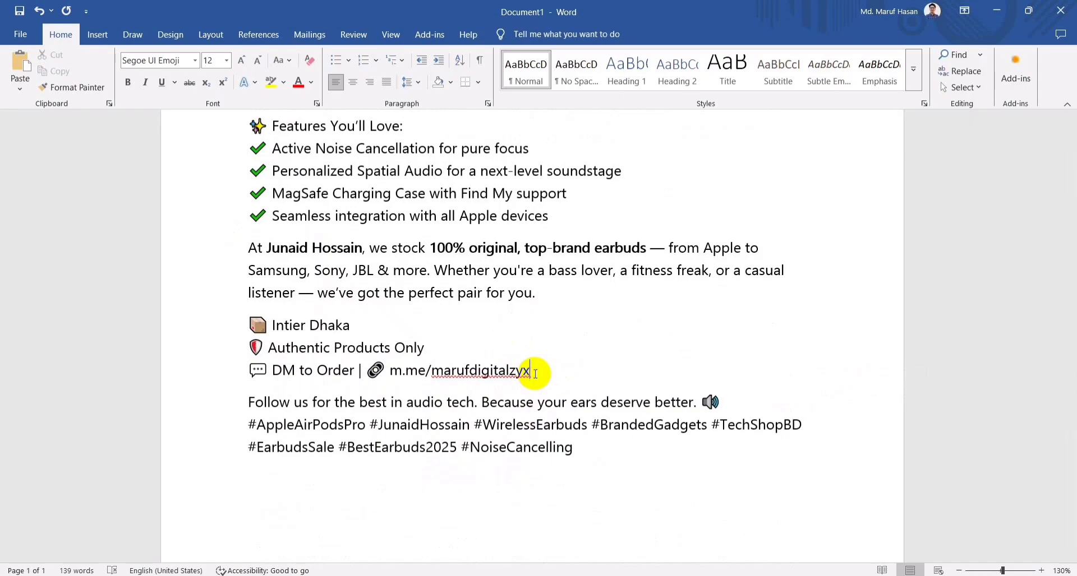
pyautogui.press('Return')
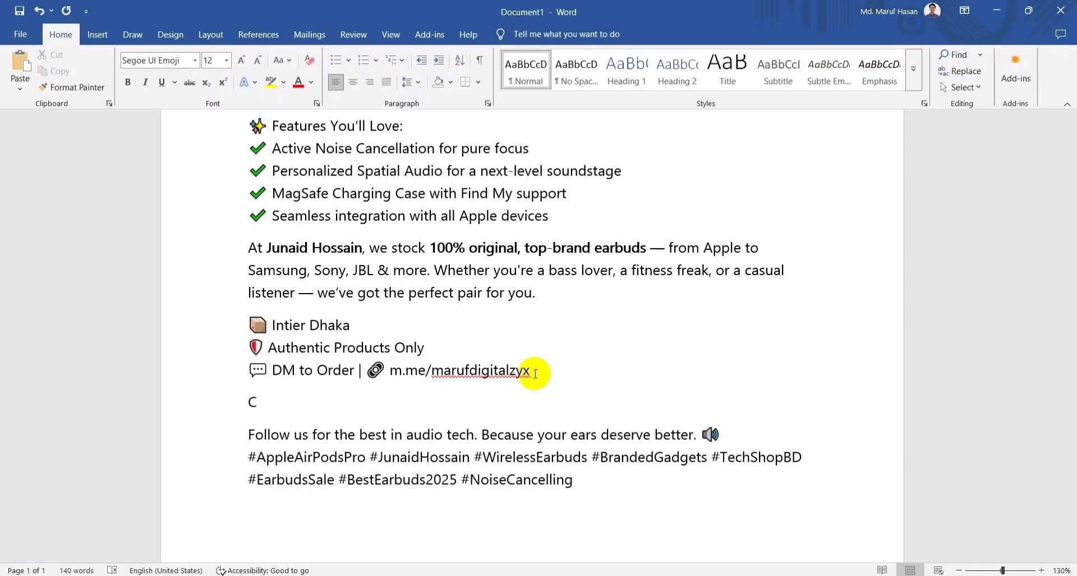
pyautogui.press('BackSpace')
pyautogui.write('Dire')
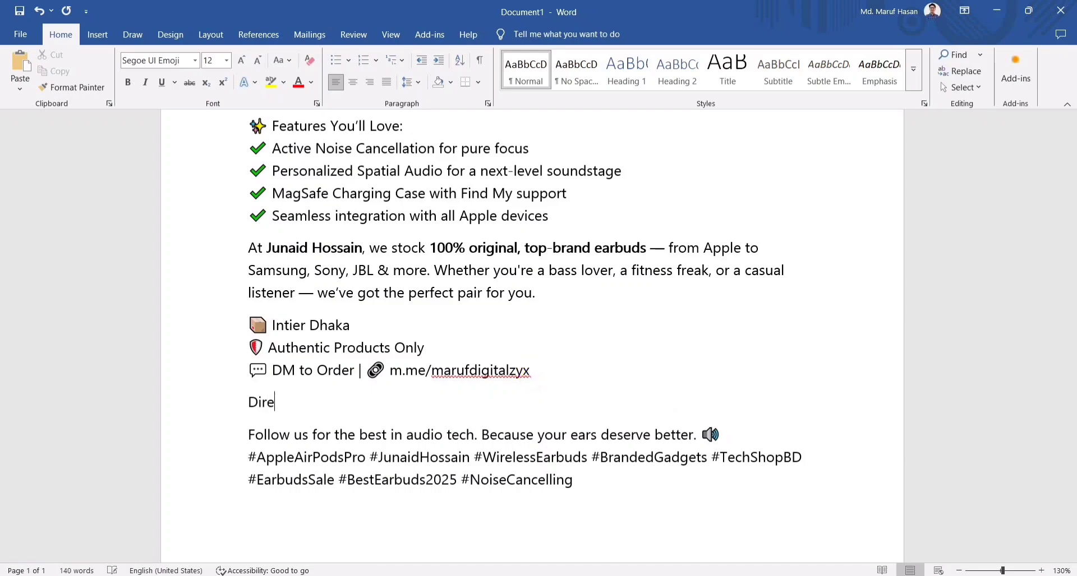
pyautogui.write('ct Call: 01717xxxxxx')
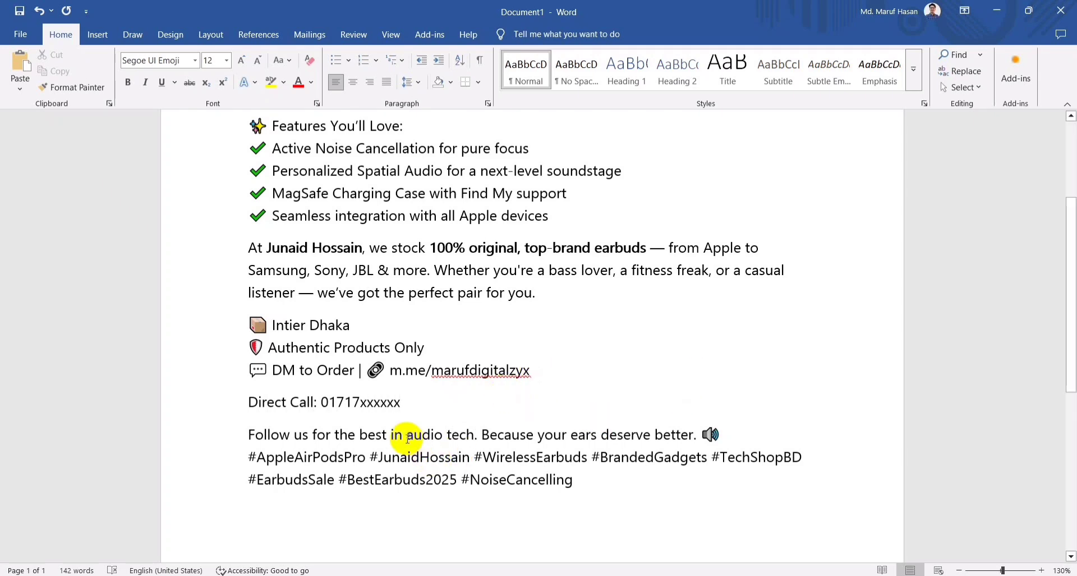
pyautogui.press('Return')
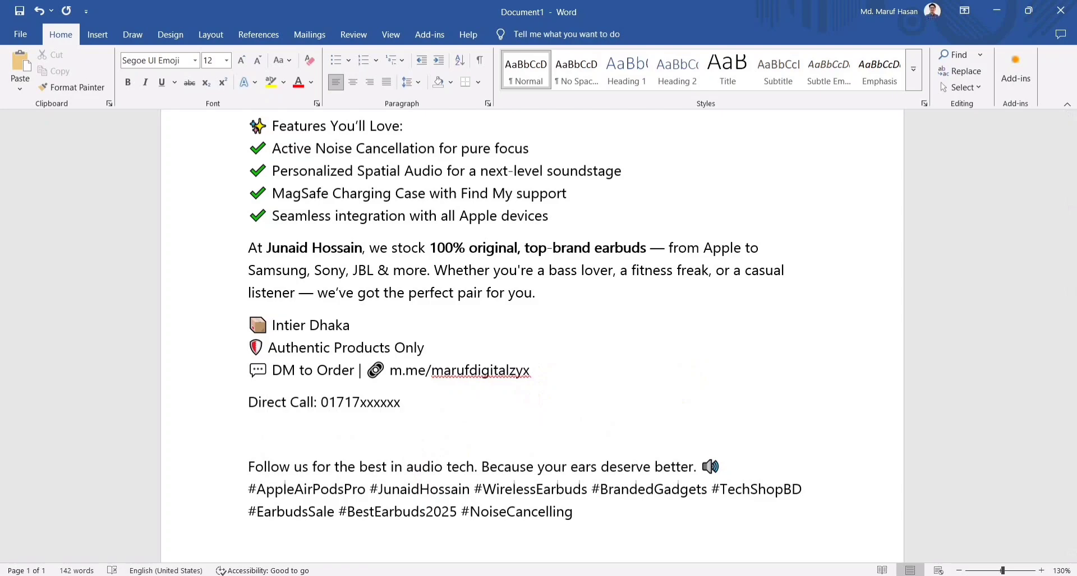
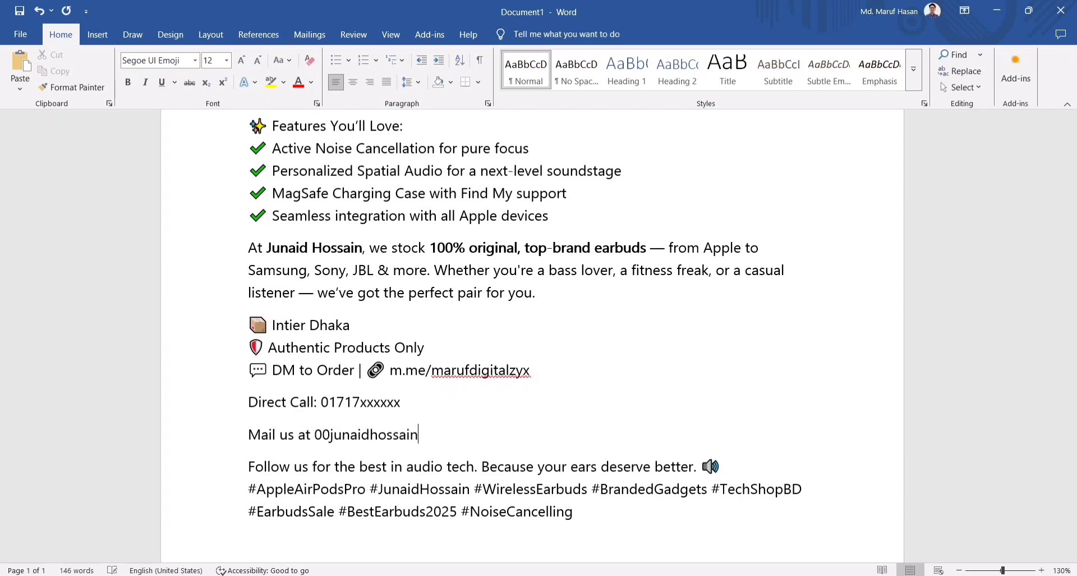
# Step: Complete the "Mail us at" line with the shop's Gmail address and select the whole caption from title to hashtags to check it
pyautogui.write('@gmail.com')
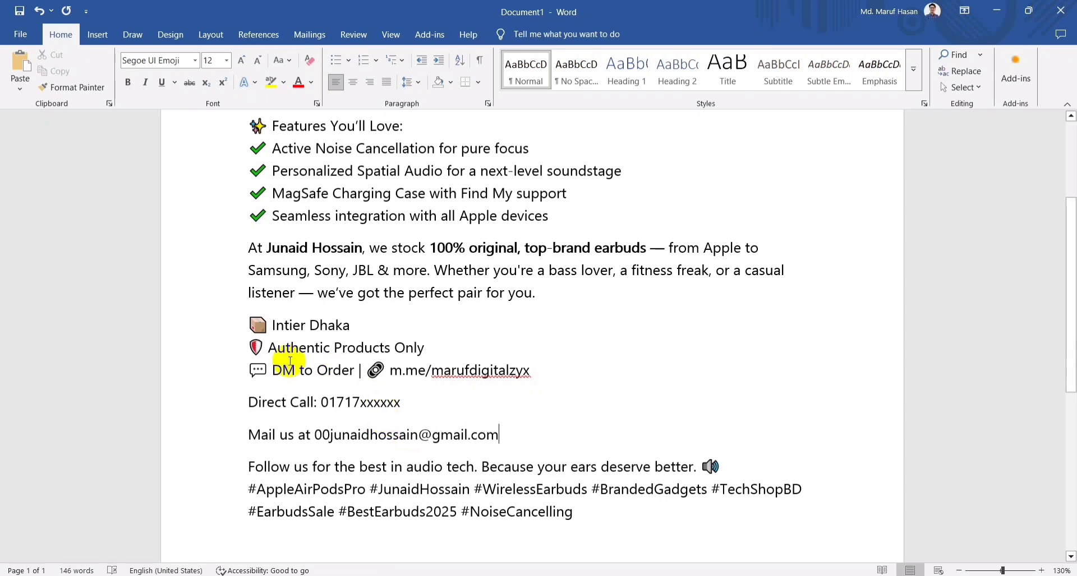
pyautogui.scroll(-1, 404, 409)
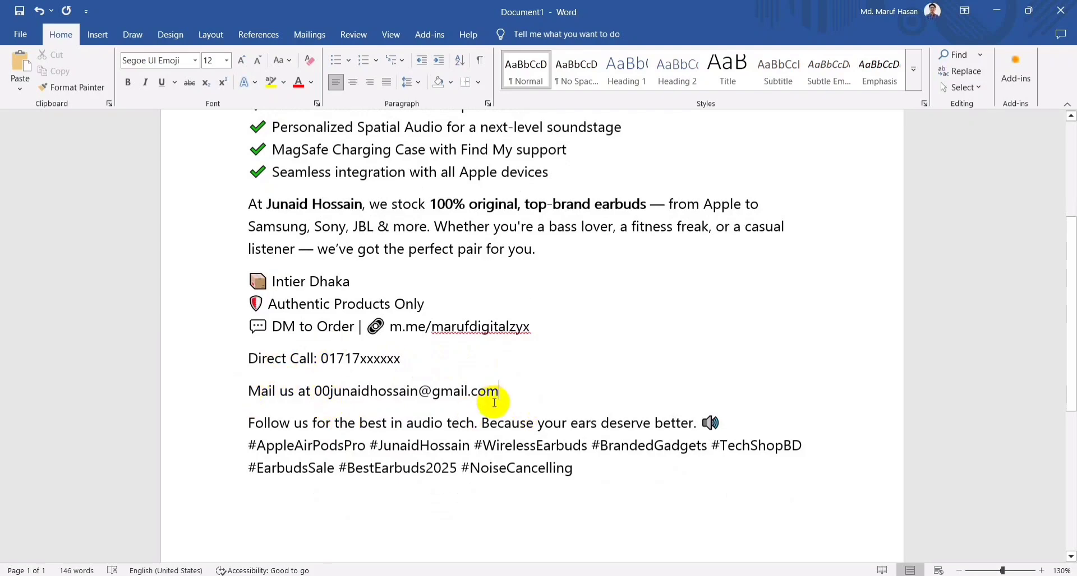
pyautogui.scroll(4, 555, 473)
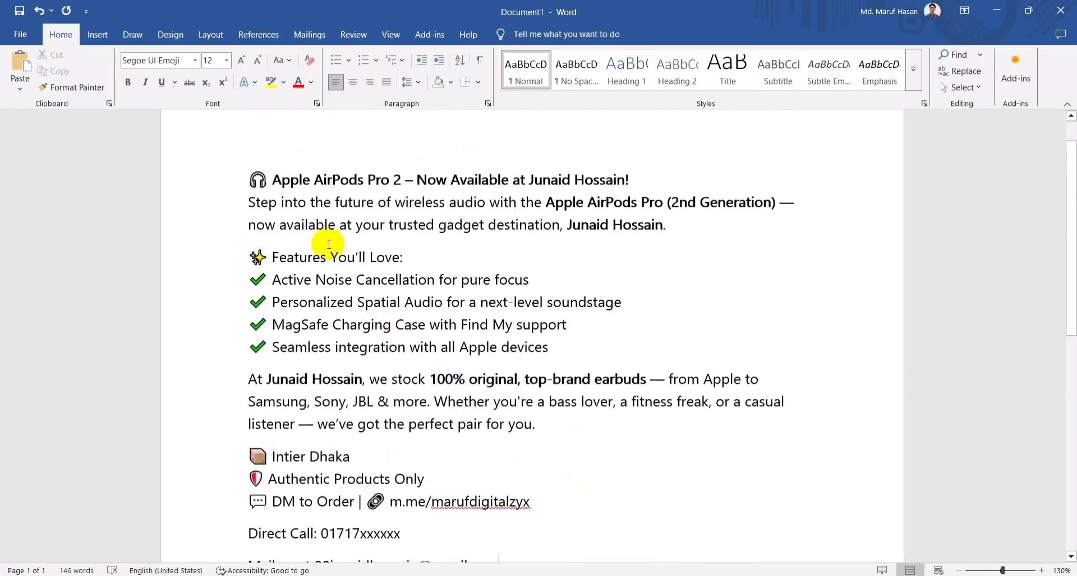
pyautogui.moveTo(248, 179); pyautogui.dragTo(569, 274)
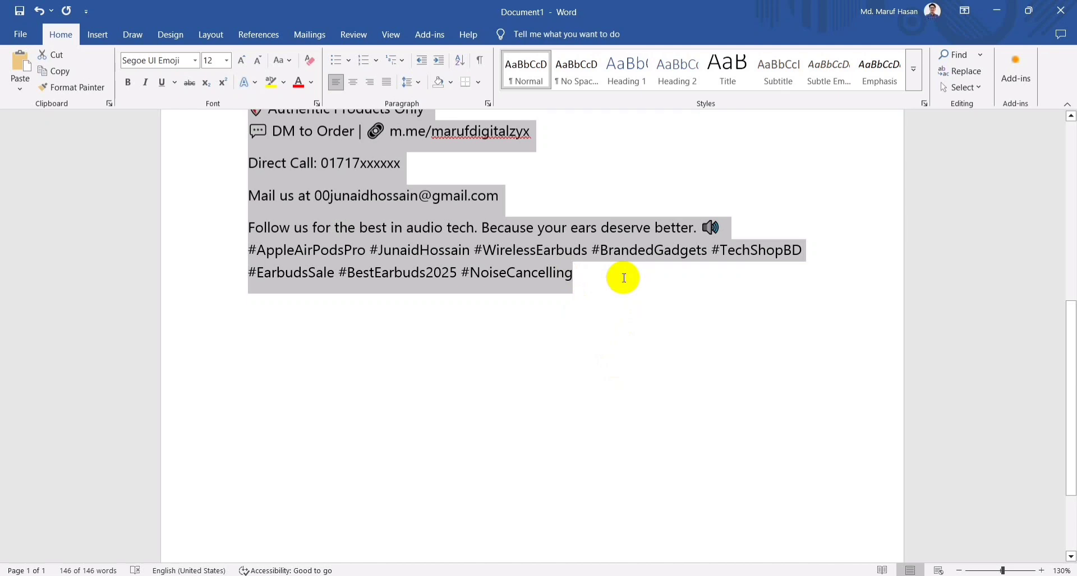
pyautogui.click(576, 273)
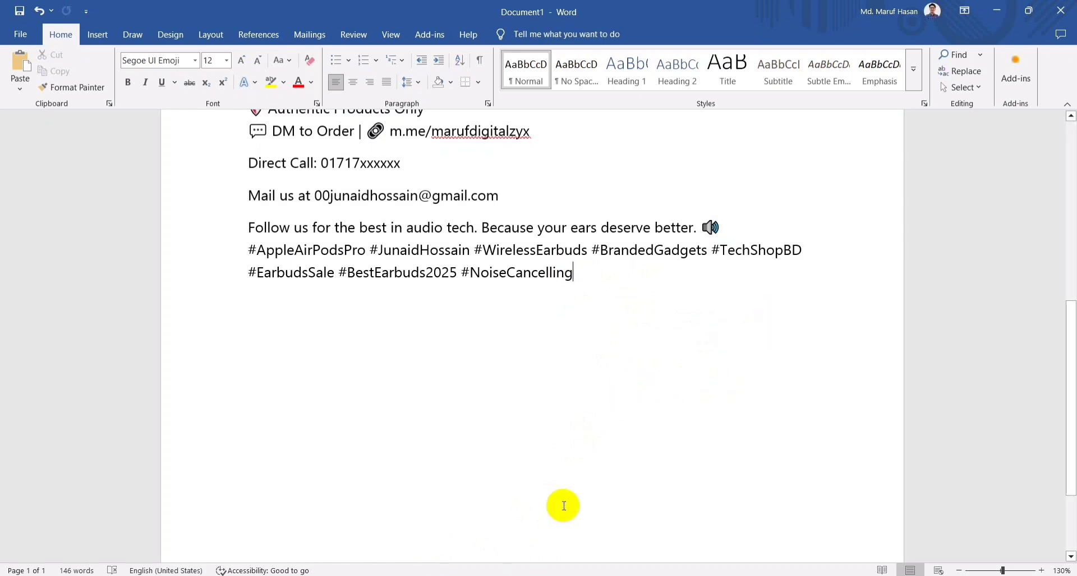
# Step: Switch to Canva and go from the open logo design to the home page
pyautogui.moveTo(602, 575)
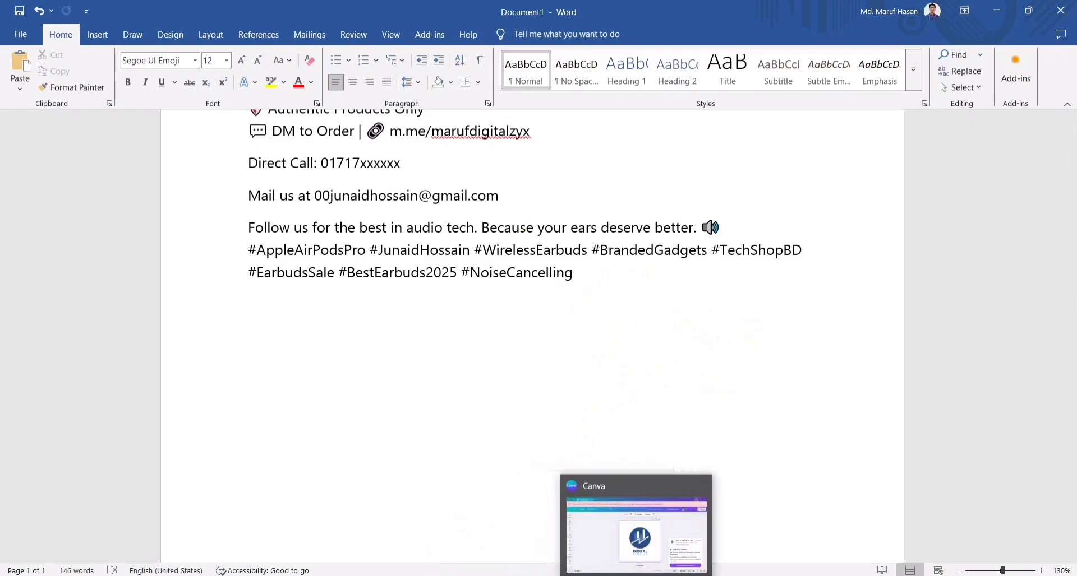
pyautogui.click(637, 568)
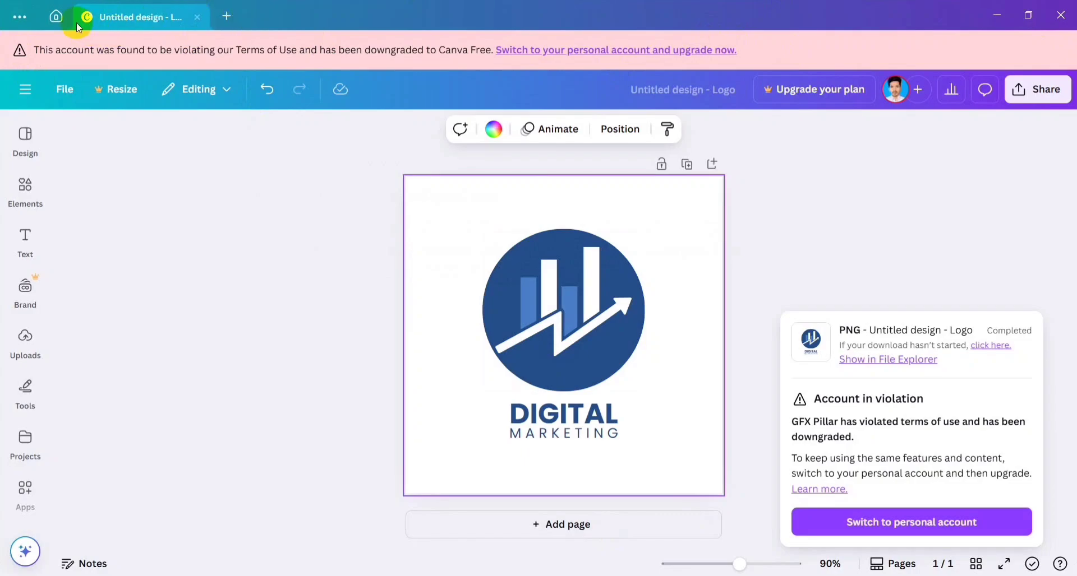
pyautogui.click(56, 17)
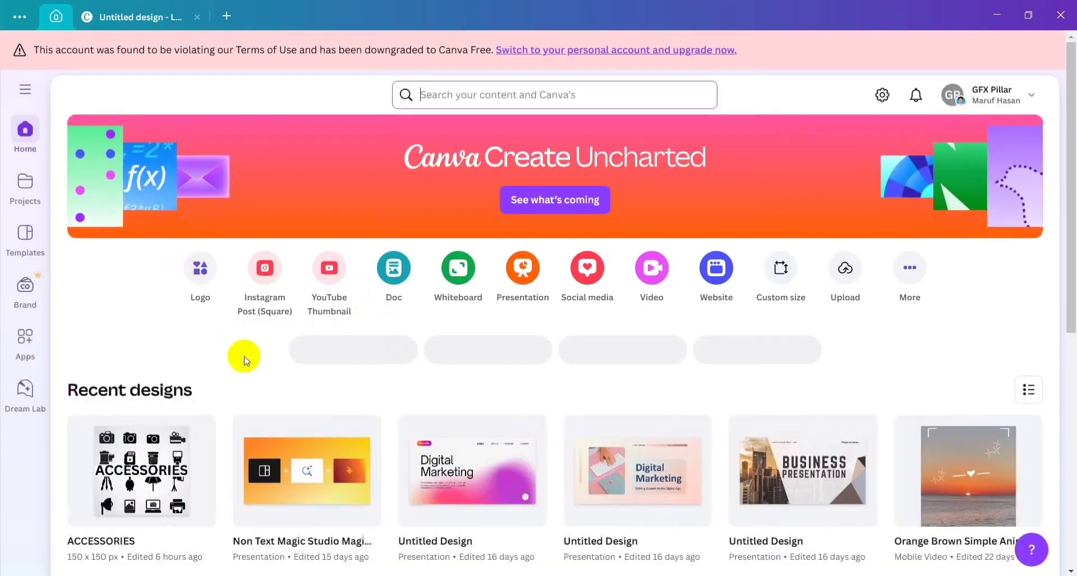
# Step: Search Canva for "Airbuds video"
pyautogui.click(526, 95)
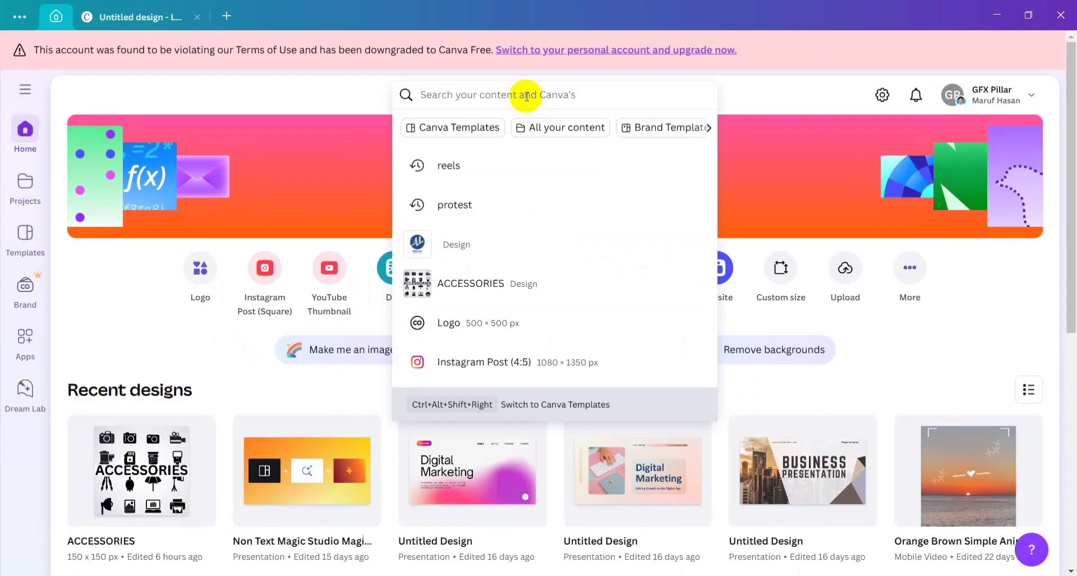
pyautogui.write('Ai')
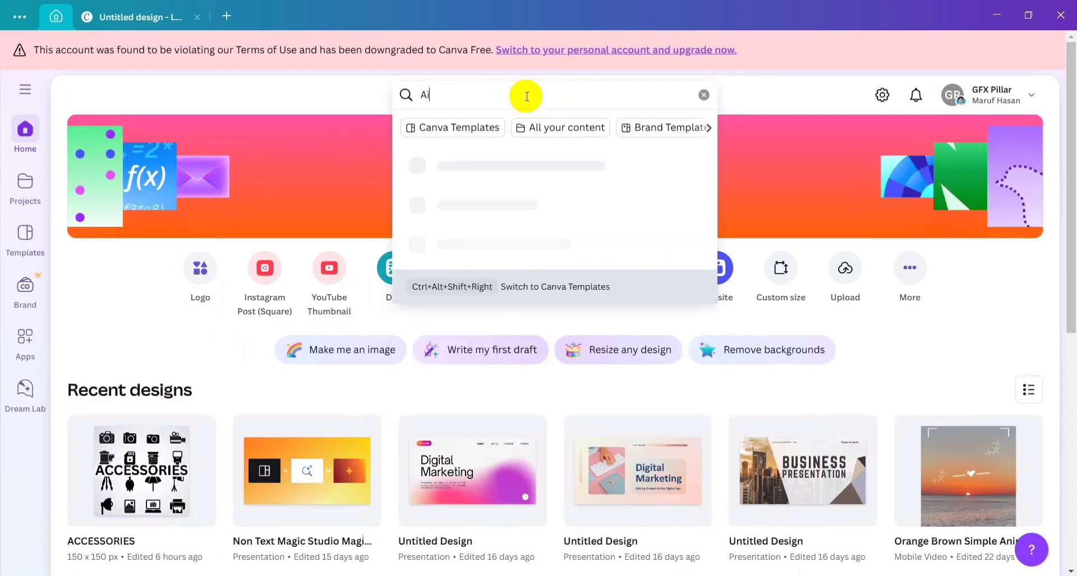
pyautogui.write('rbuds')
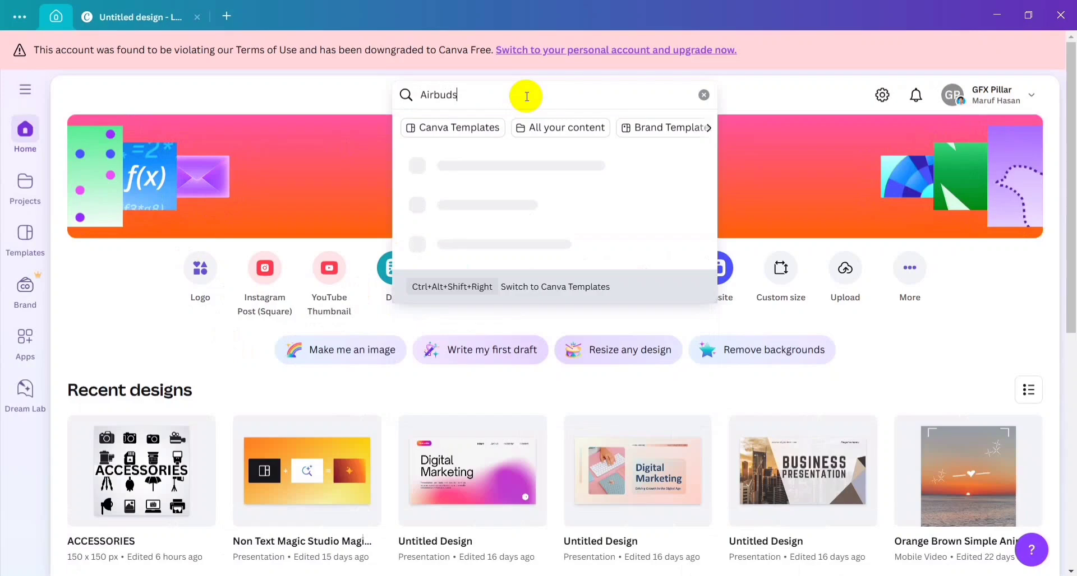
pyautogui.write(' video')
pyautogui.press('Return')
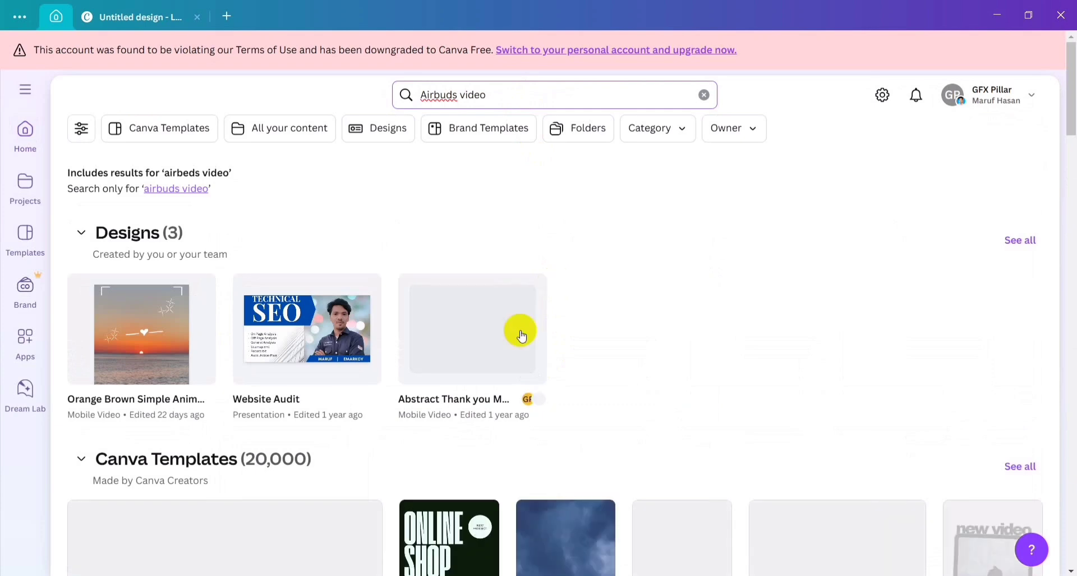
# Step: Look through the Canva template results for a video template that shows earbuds
pyautogui.scroll(-4, 423, 385)
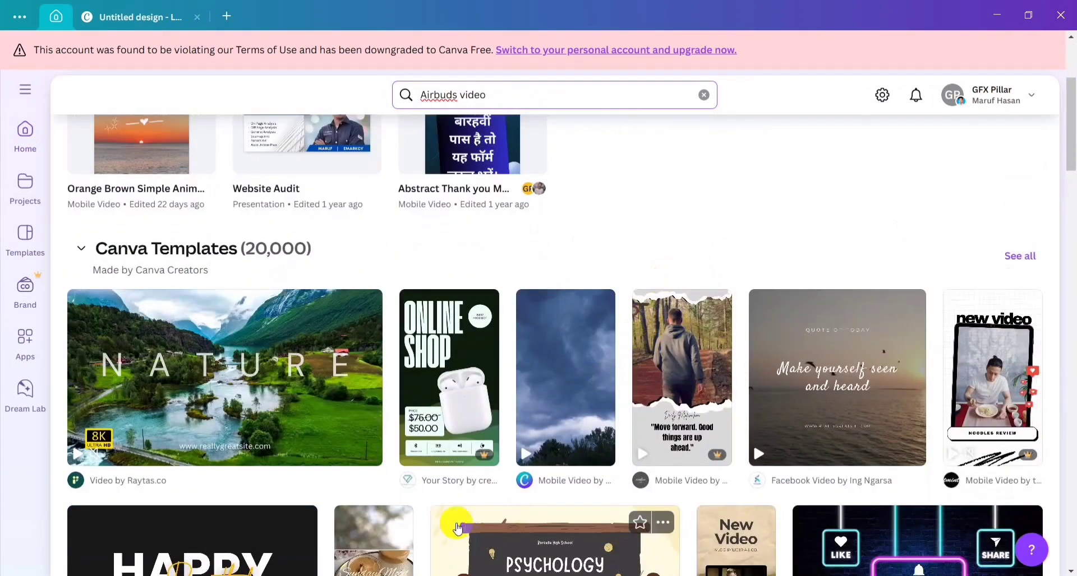
pyautogui.scroll(-3, 416, 505)
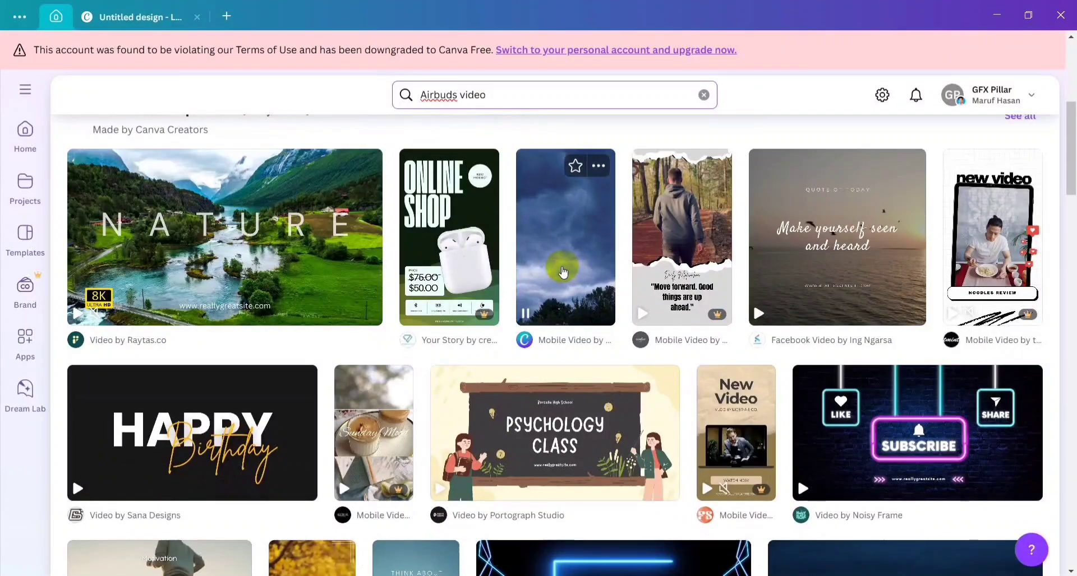
pyautogui.scroll(-5, 561, 275)
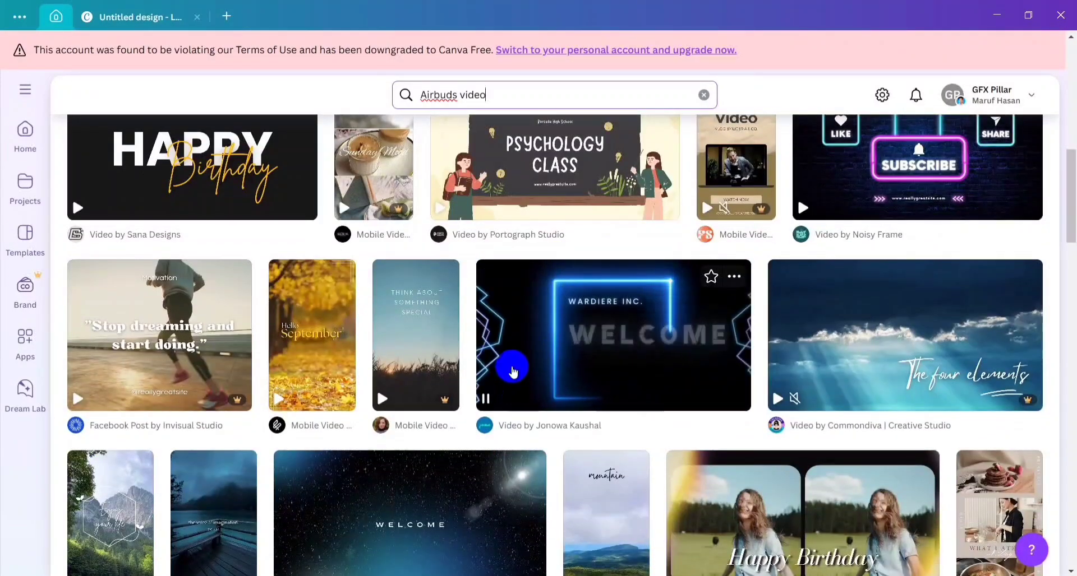
pyautogui.scroll(-4, 512, 370)
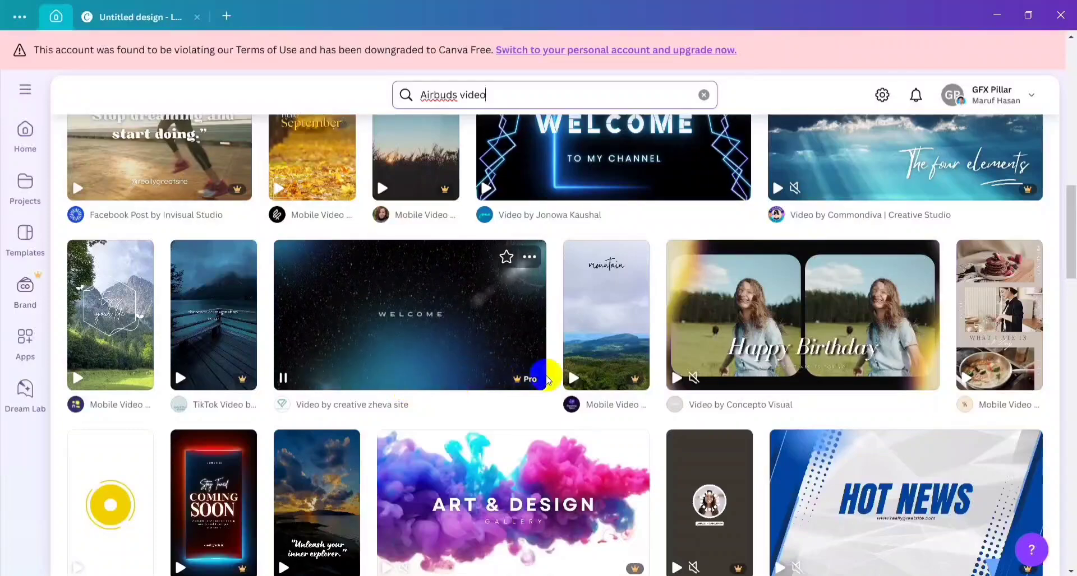
pyautogui.scroll(-4, 561, 375)
pyautogui.scroll(-4, 527, 387)
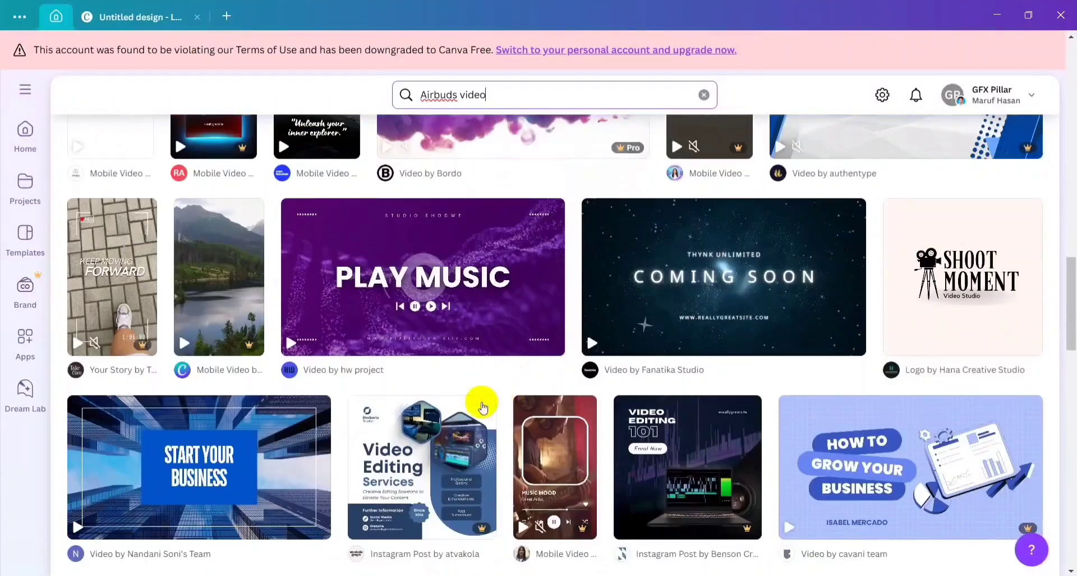
pyautogui.scroll(9, 481, 392)
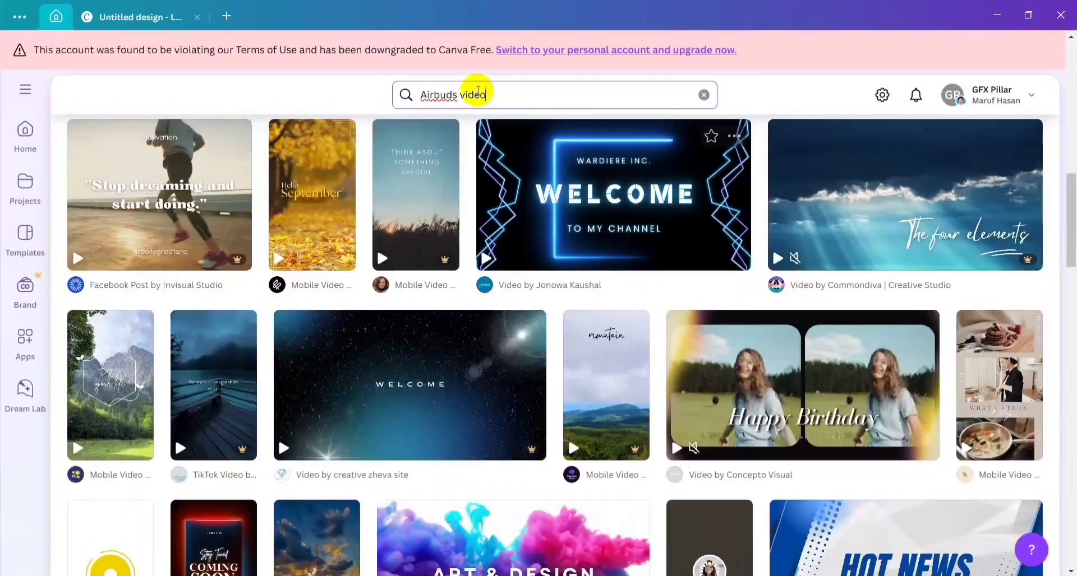
# Step: Change the search term to "Airpods video" and run the search again
pyautogui.click(453, 95)
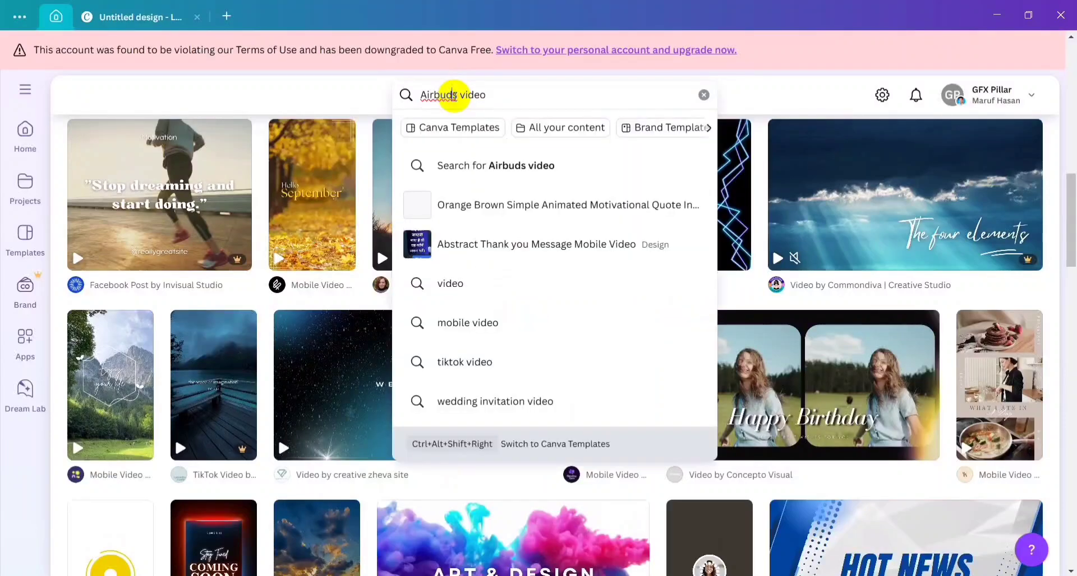
pyautogui.press('BackSpace')
pyautogui.press('BackSpace')
pyautogui.press('BackSpace')
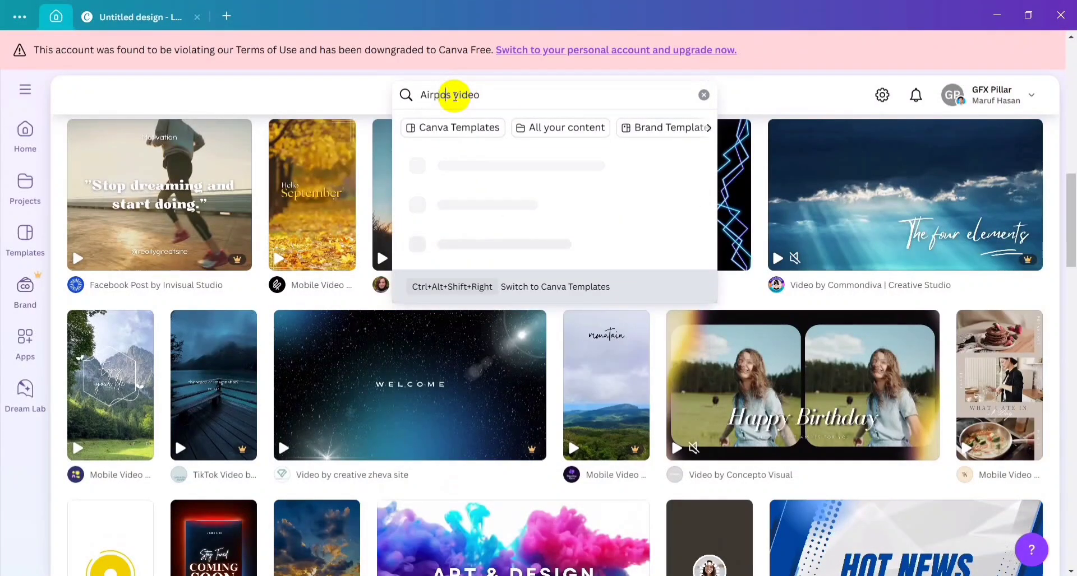
pyautogui.click(489, 94)
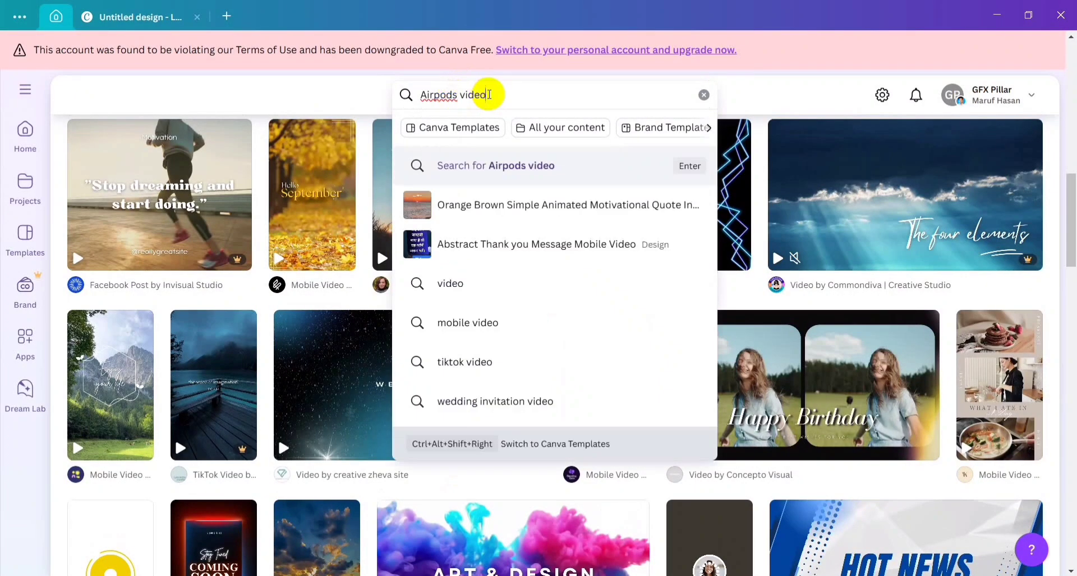
pyautogui.press('Return')
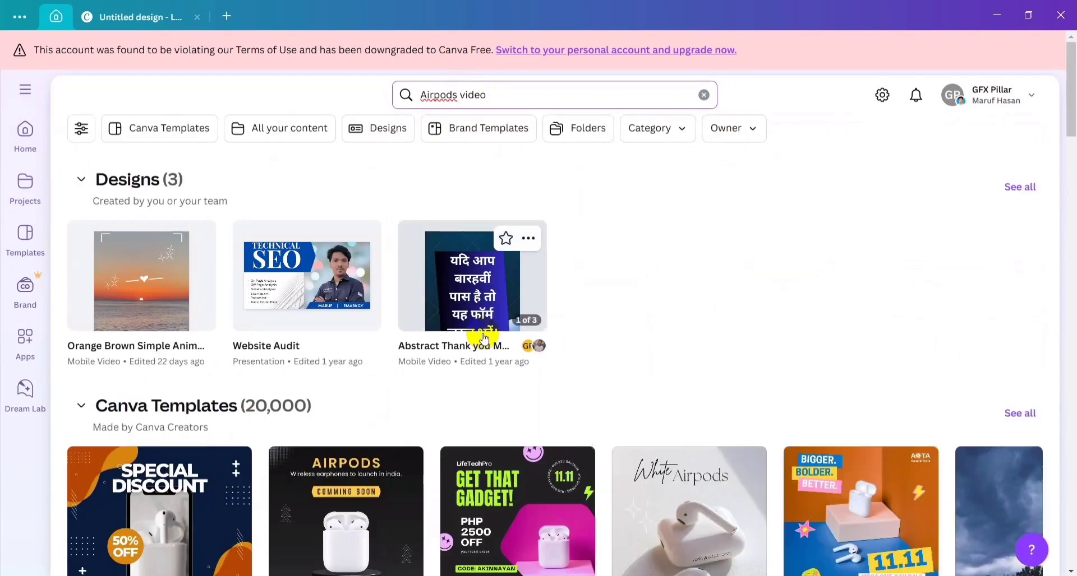
# Step: Examine the AirPods product posts and the video templates in the new results for one that suits the AirPods post
pyautogui.scroll(-6, 437, 438)
pyautogui.scroll(1, 594, 415)
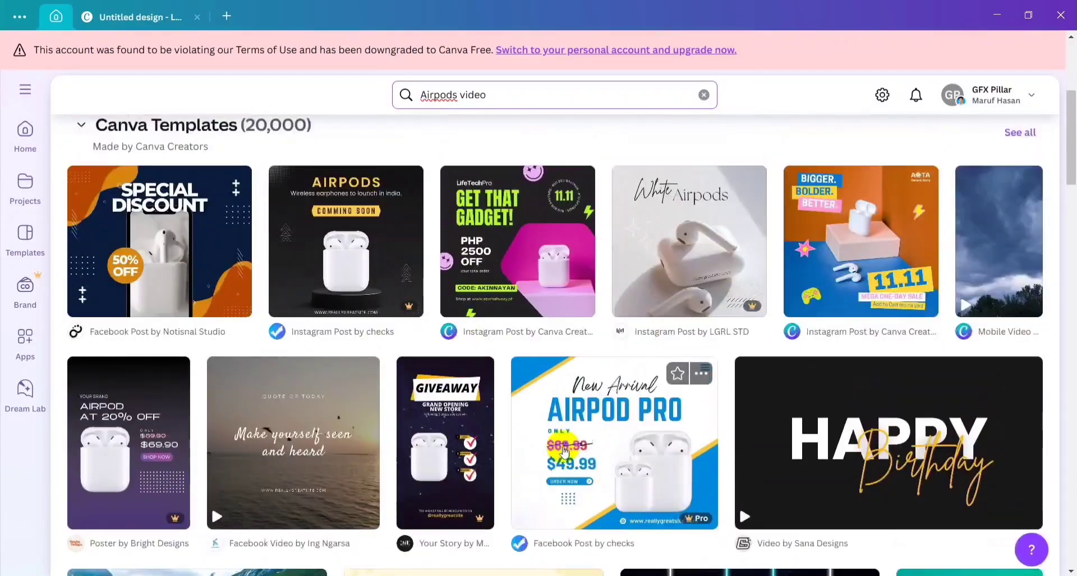
pyautogui.scroll(1, 259, 421)
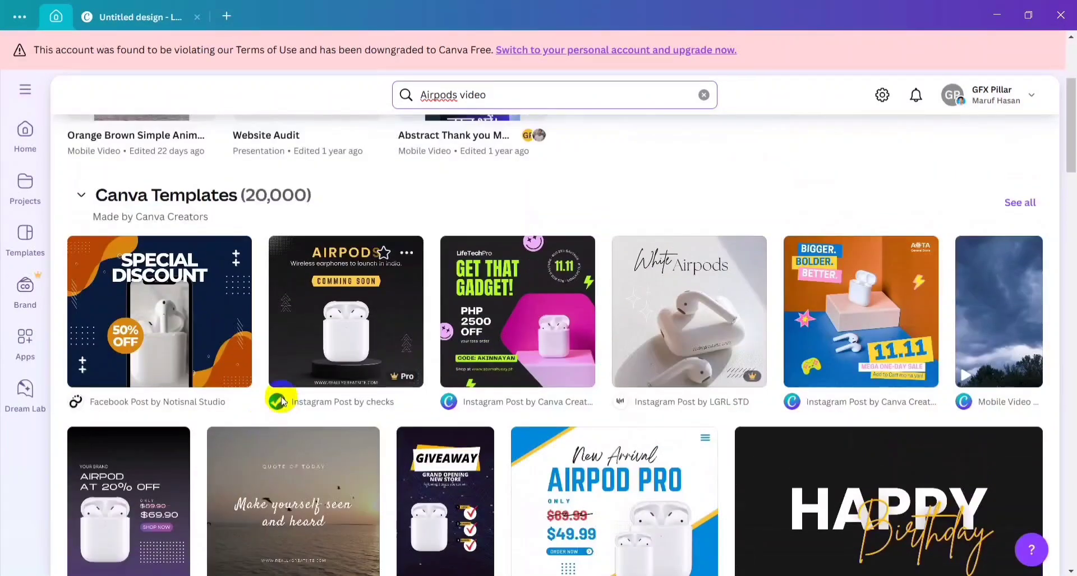
pyautogui.scroll(-2, 391, 440)
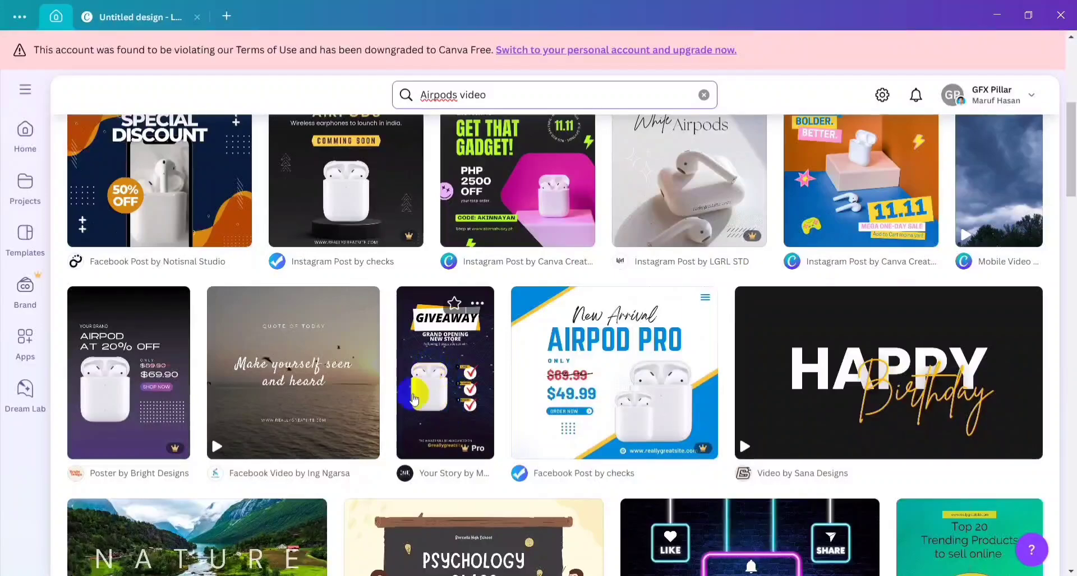
pyautogui.scroll(-3, 654, 385)
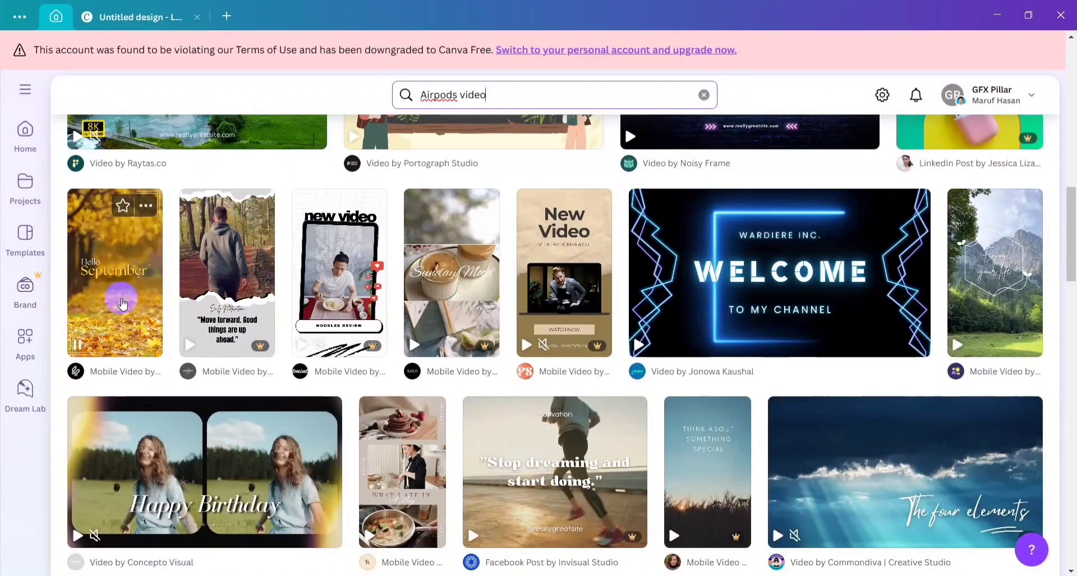
pyautogui.scroll(-4, 525, 387)
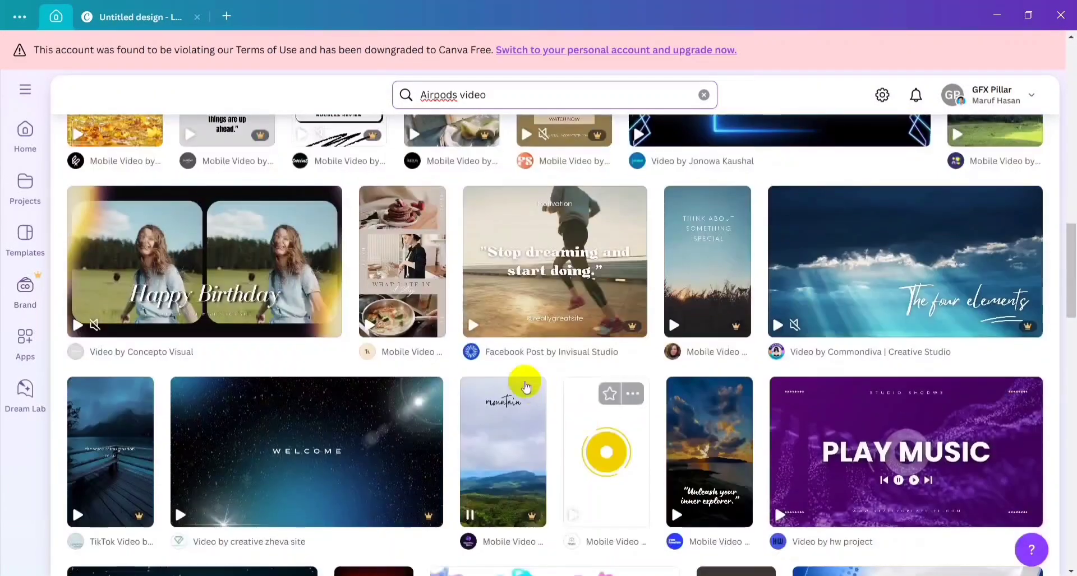
pyautogui.scroll(-6, 526, 387)
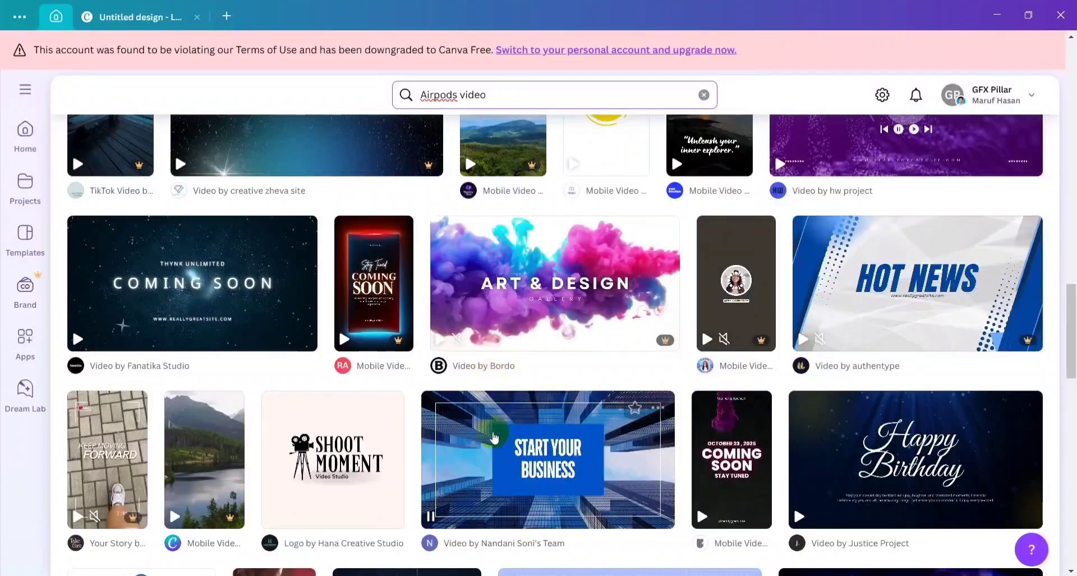
pyautogui.scroll(-6, 493, 437)
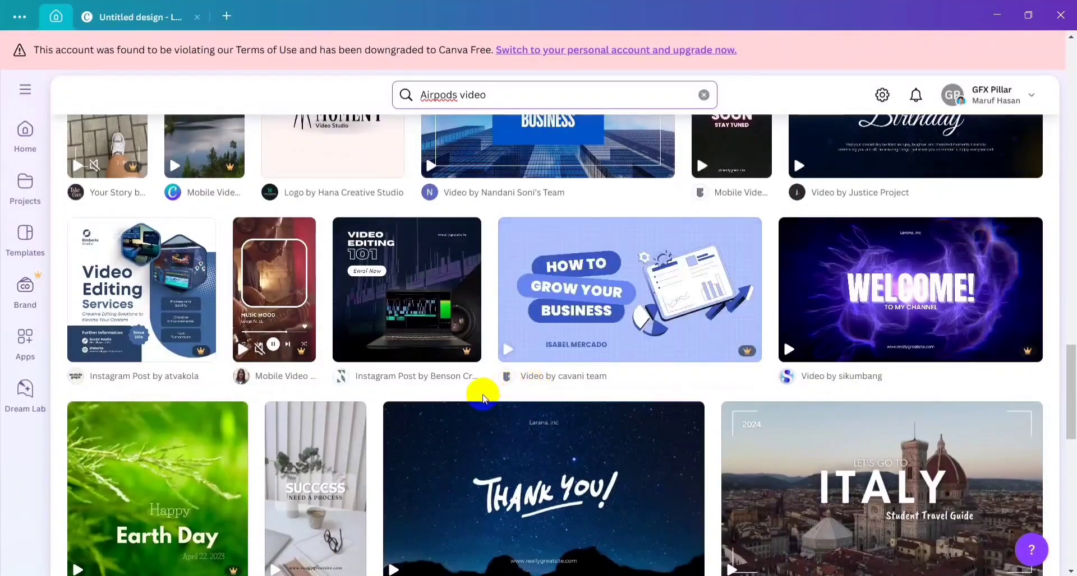
pyautogui.scroll(-5, 577, 426)
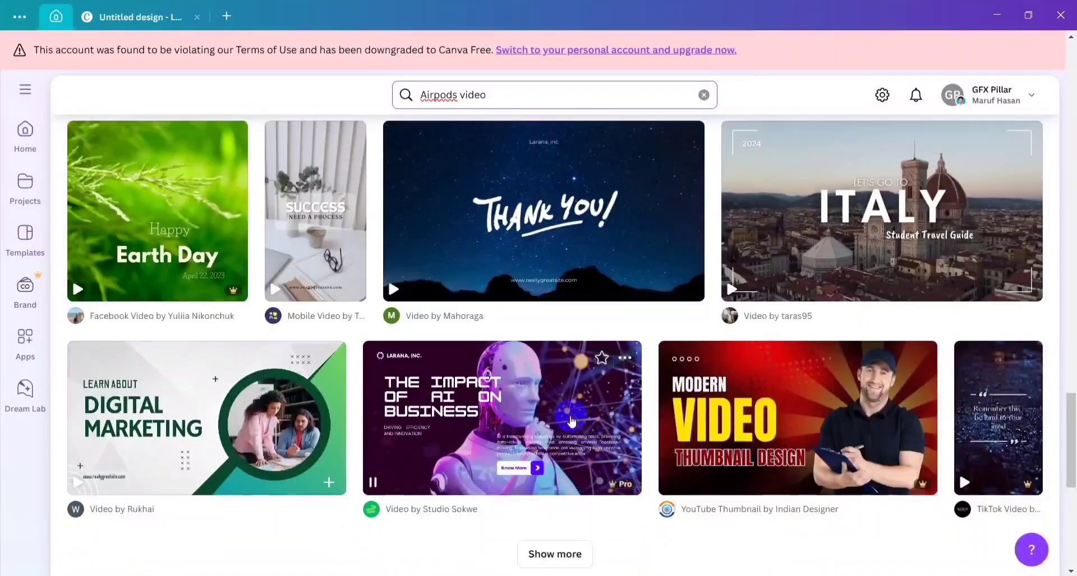
pyautogui.scroll(-6, 560, 420)
pyautogui.scroll(5, 464, 428)
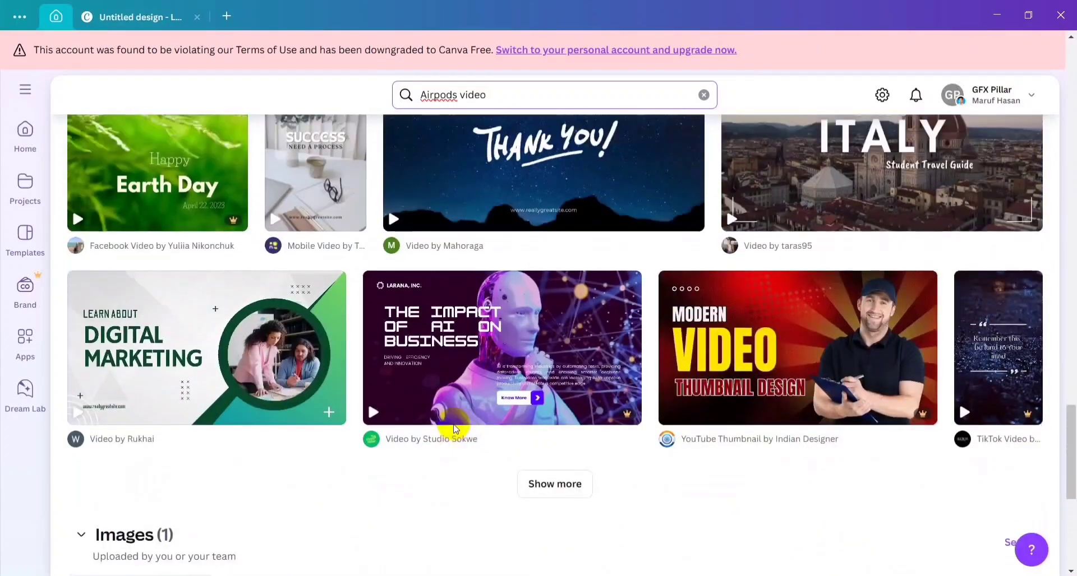
# Step: Load more templates for the "Airpods video" search and compare the additional designs with the earlier ones
pyautogui.click(569, 490)
pyautogui.scroll(-5, 398, 405)
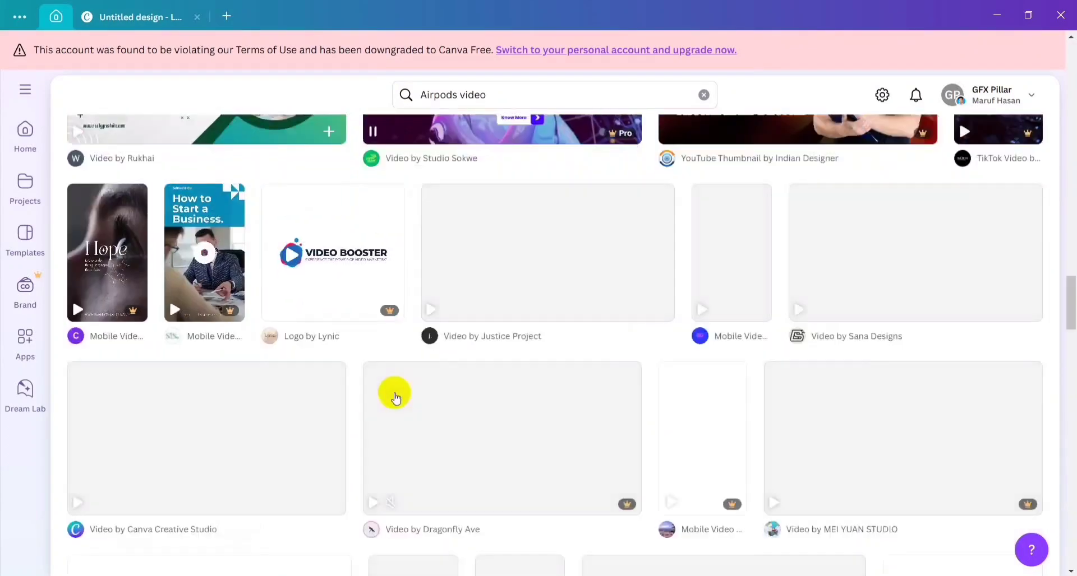
pyautogui.scroll(-5, 471, 443)
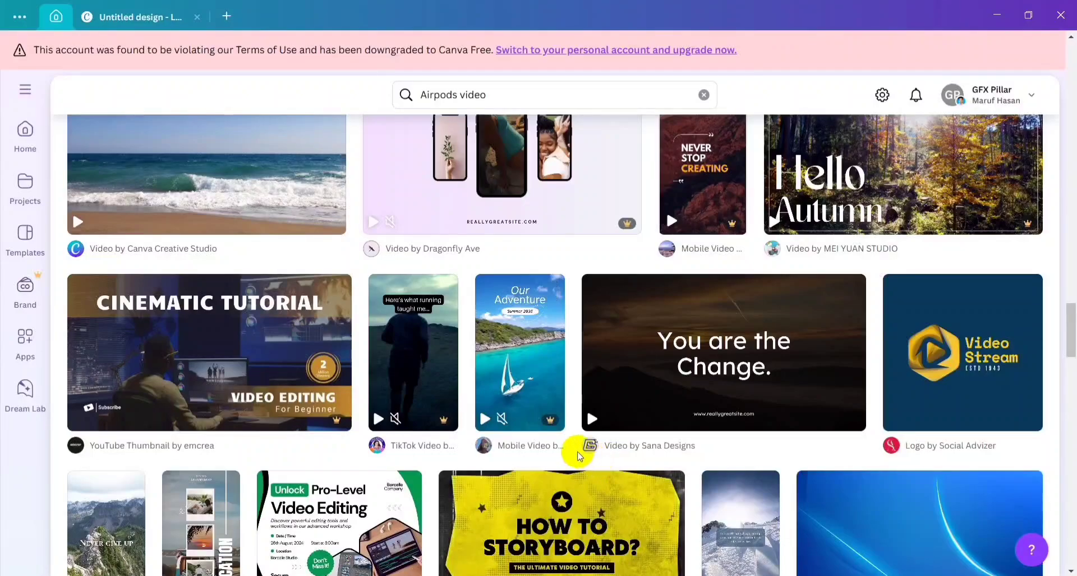
pyautogui.scroll(-5, 579, 457)
pyautogui.scroll(7, 361, 433)
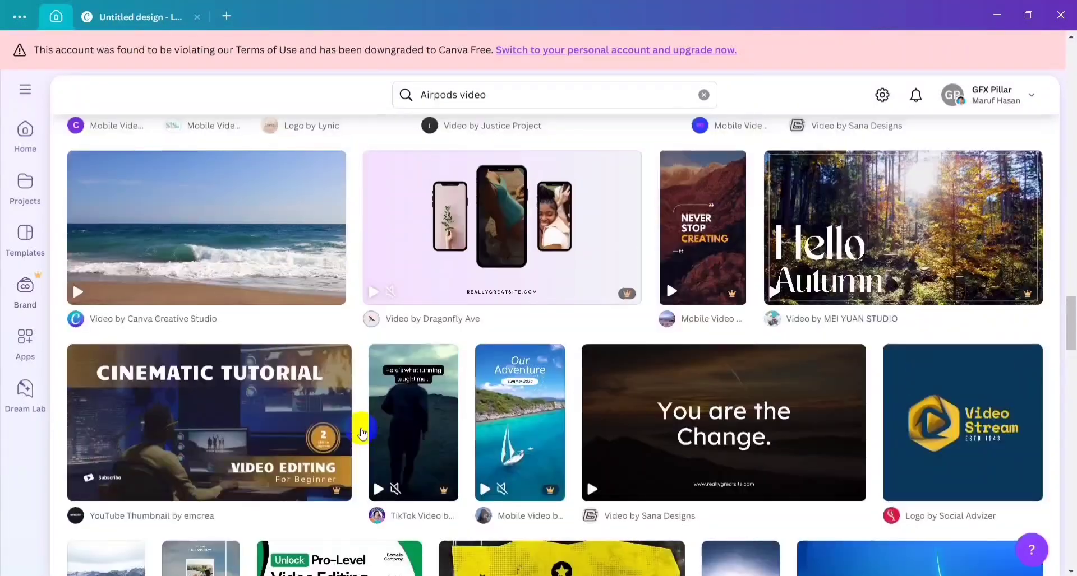
pyautogui.scroll(15, 362, 432)
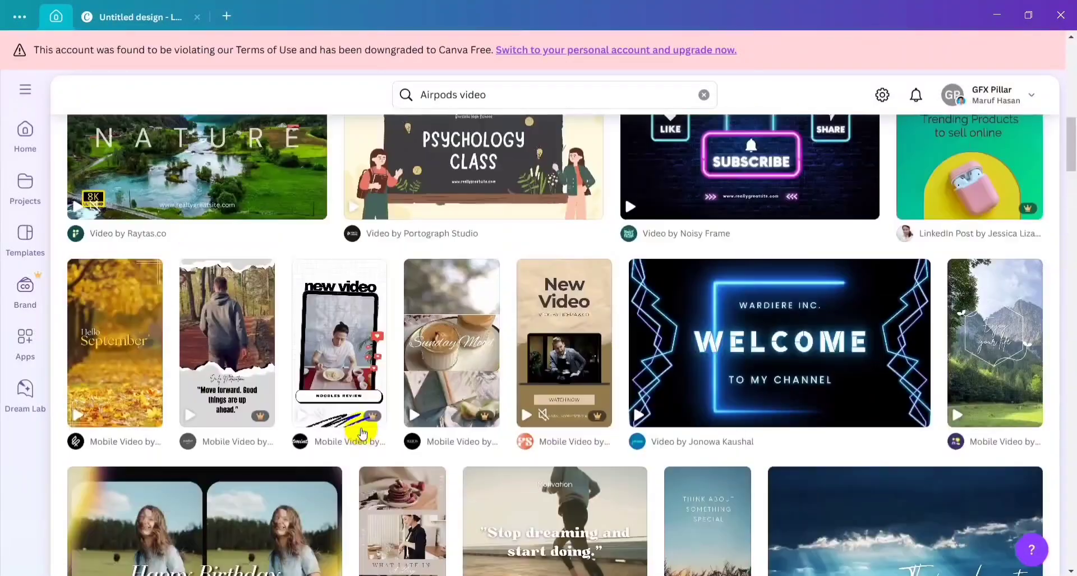
# Step: Browse the "Airpods video" results and open the preview of the Yellow Modern Hello September Mobile Video template
pyautogui.scroll(3, 362, 433)
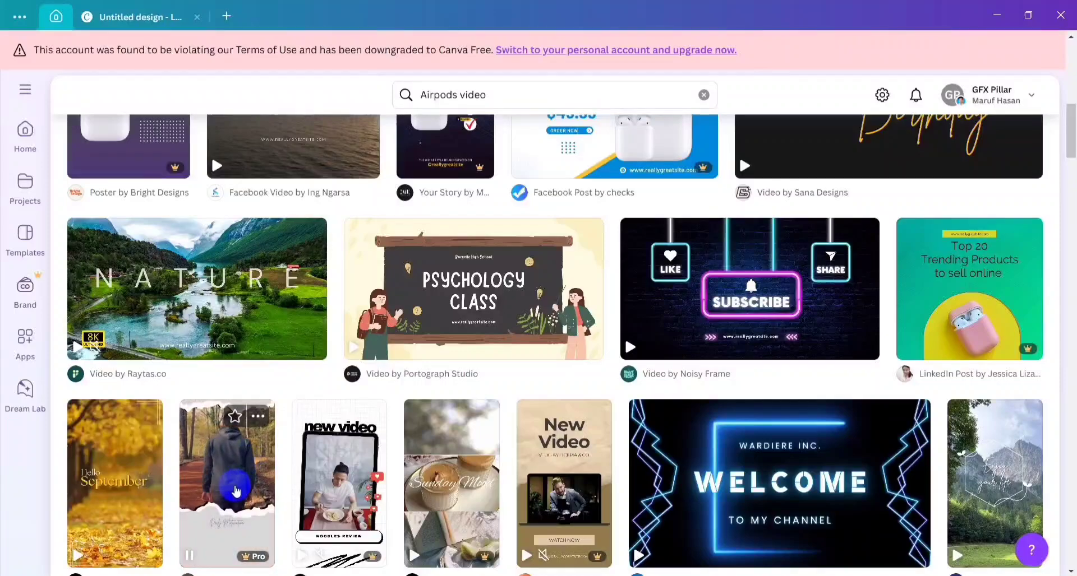
pyautogui.scroll(7, 235, 471)
pyautogui.scroll(-4, 254, 389)
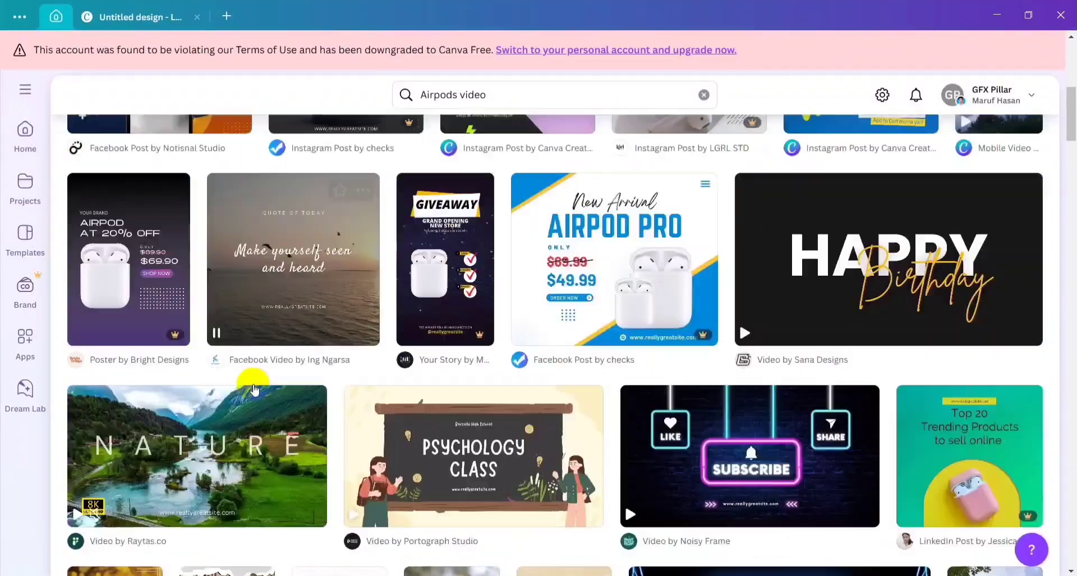
pyautogui.scroll(-4, 253, 370)
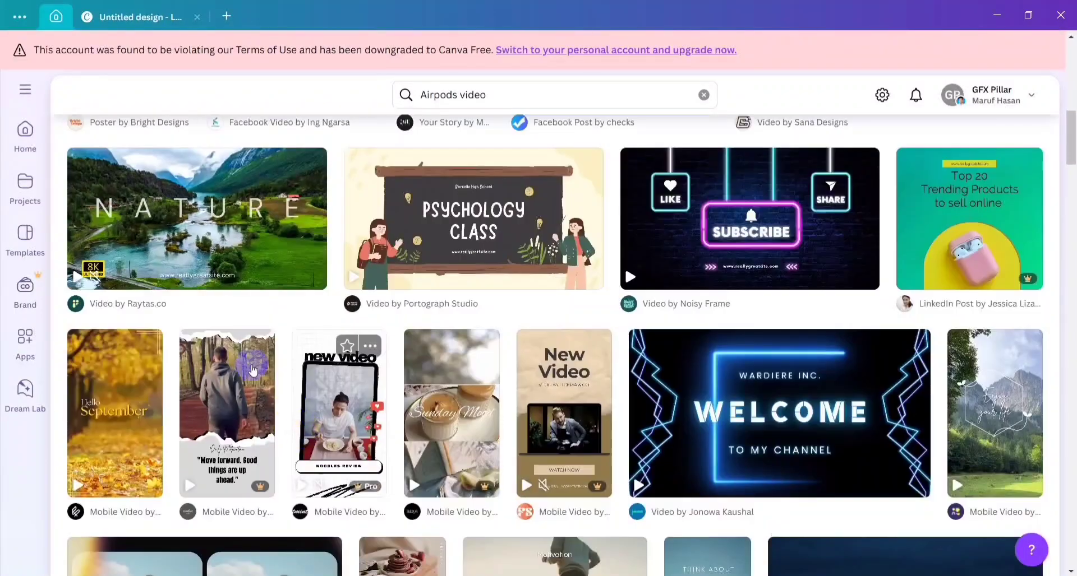
pyautogui.click(113, 415)
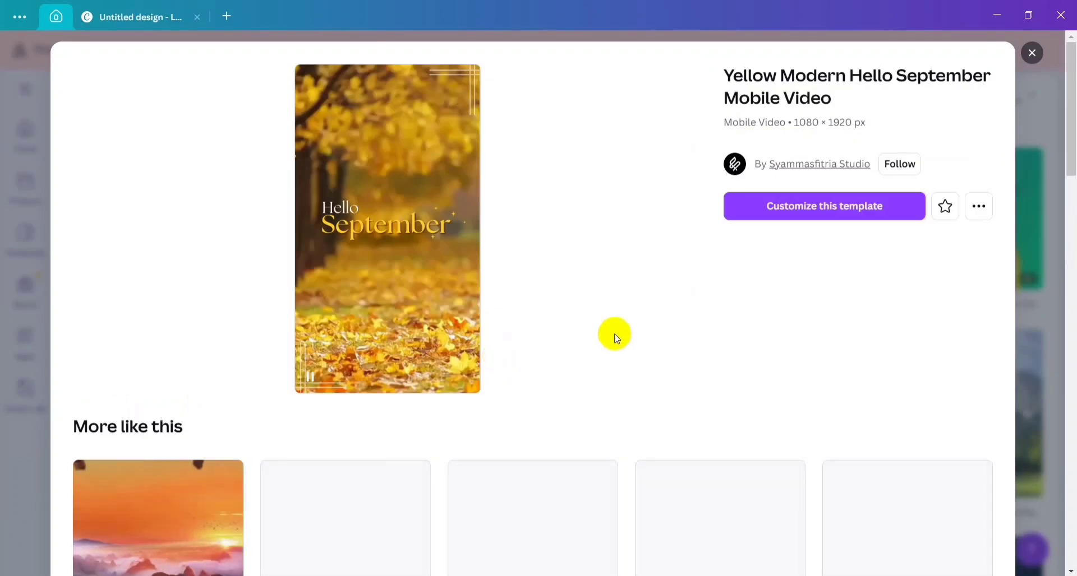
# Step: Choose the White and Orange Simple Travel Quote Inspiration Mobile Video from the similar templates and open it for customizing
pyautogui.scroll(-7, 613, 329)
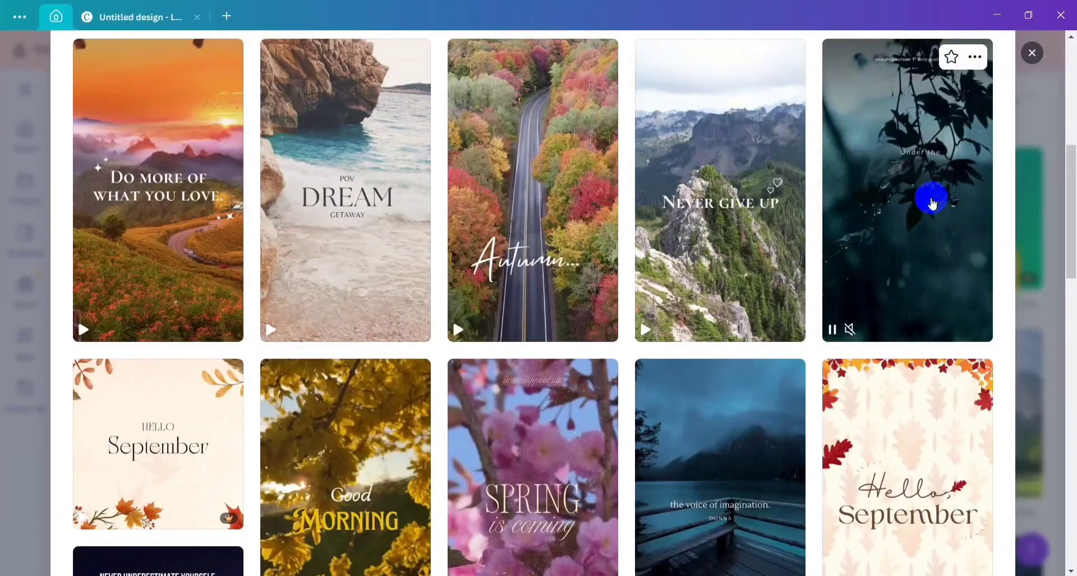
pyautogui.scroll(-1, 300, 276)
pyautogui.scroll(2, 287, 275)
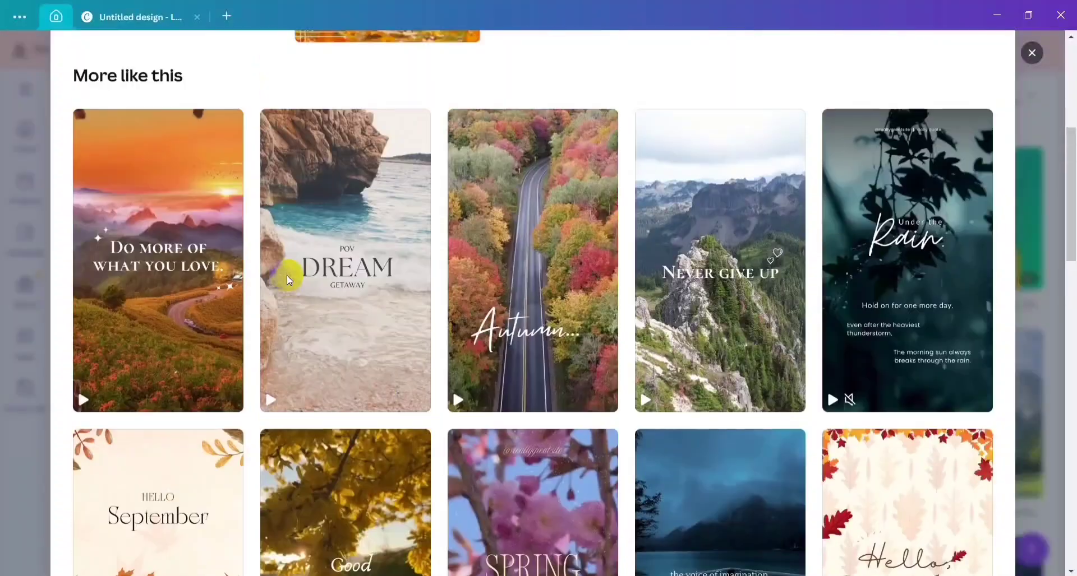
pyautogui.click(149, 271)
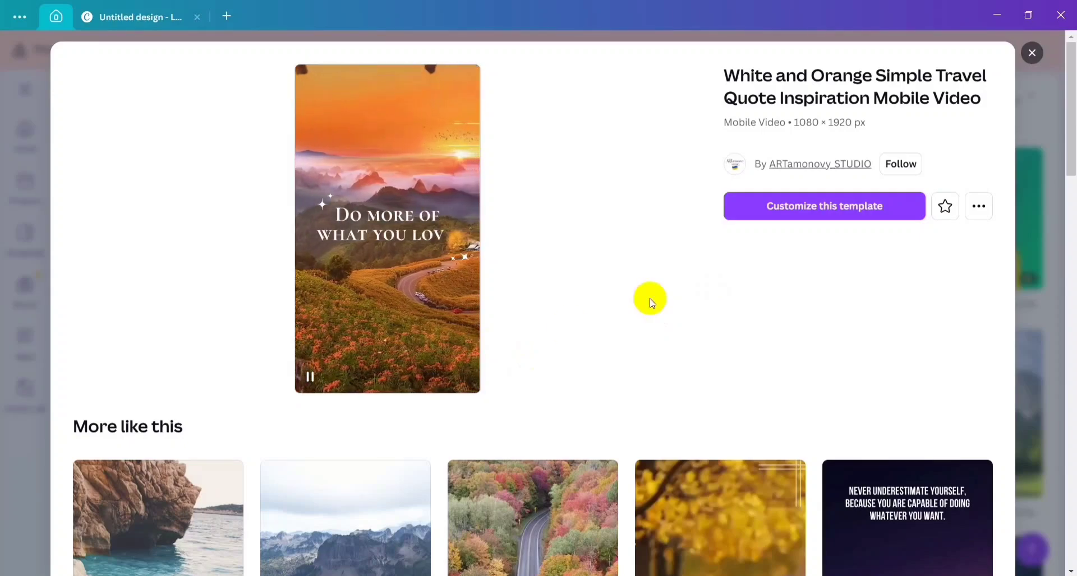
pyautogui.click(833, 208)
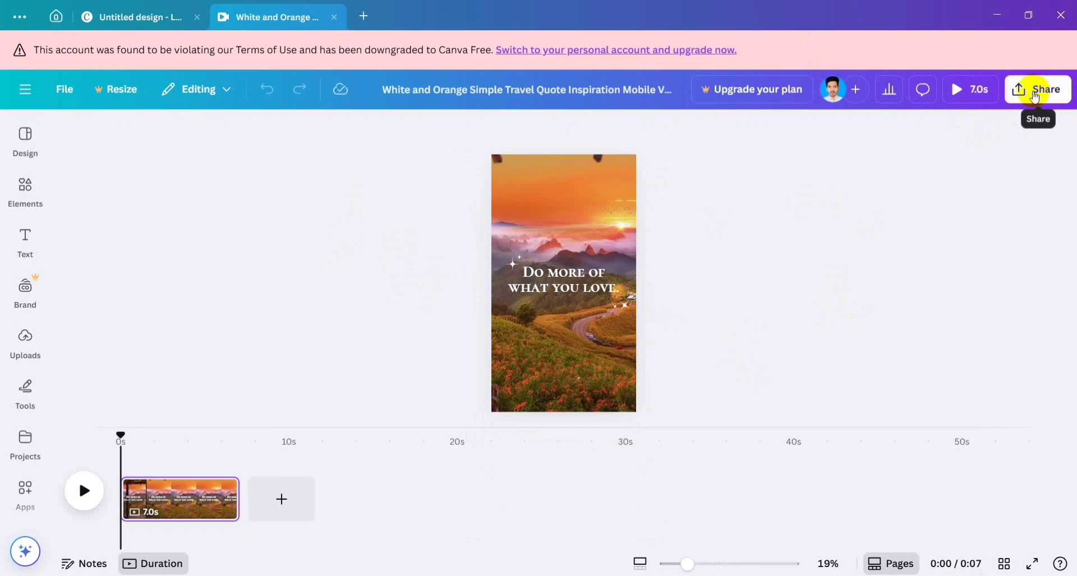
# Step: Start downloading the travel quote video as an MP4 Video at 1080p quality
pyautogui.click(1036, 93)
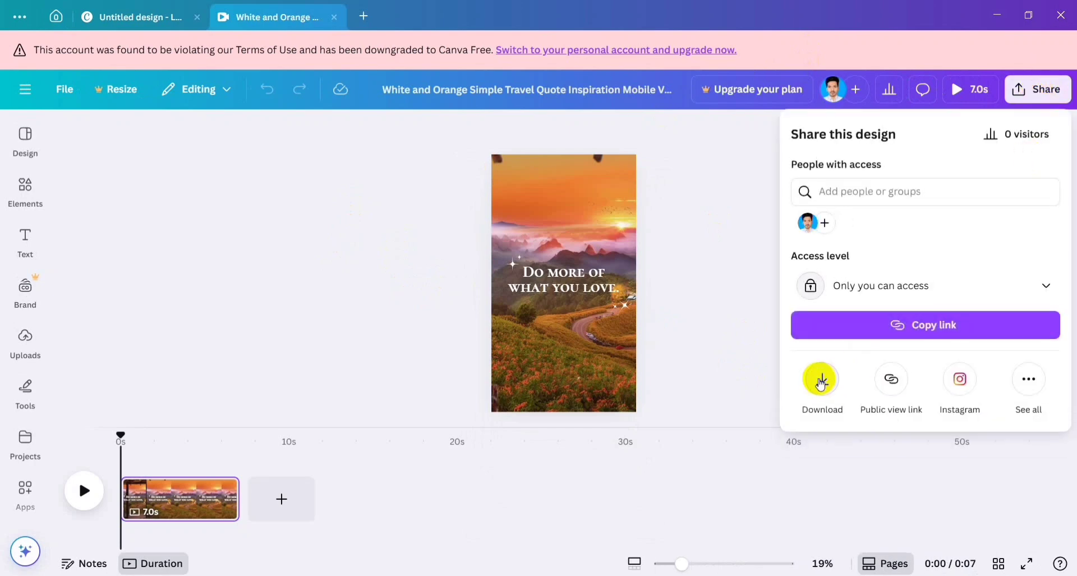
pyautogui.click(821, 382)
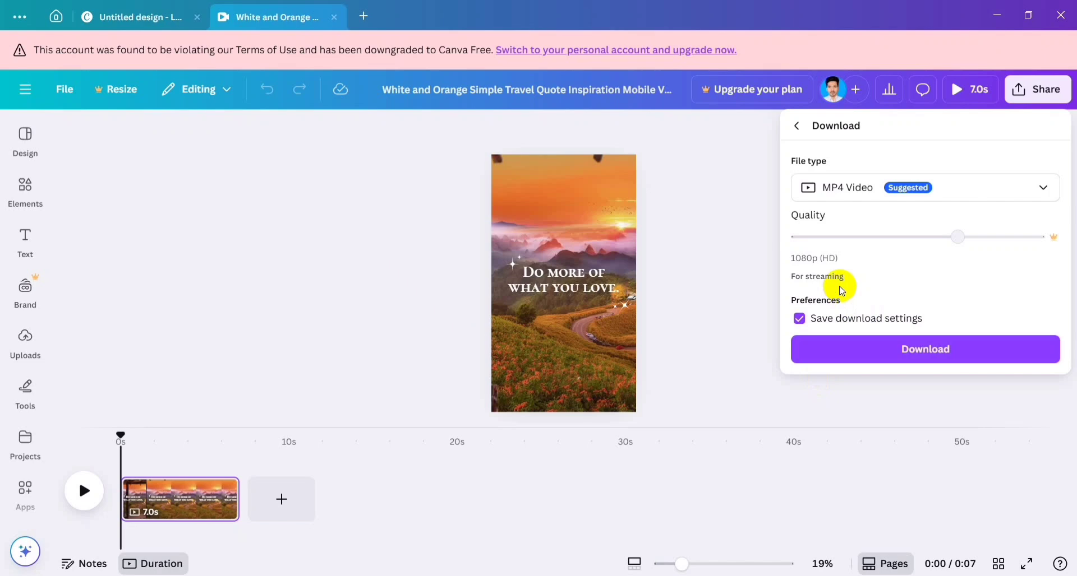
pyautogui.click(1000, 361)
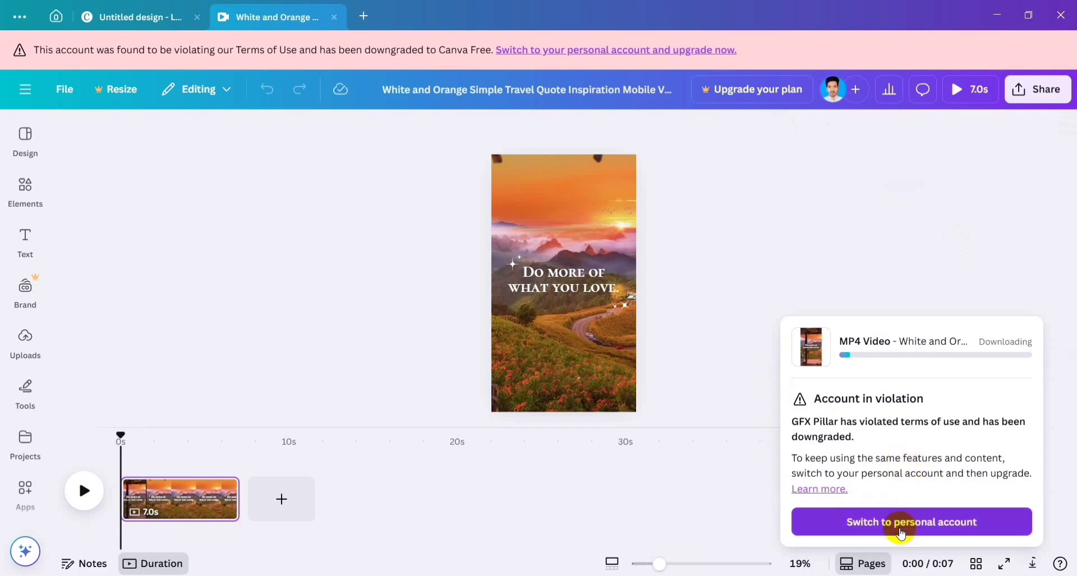
pyautogui.click(888, 524)
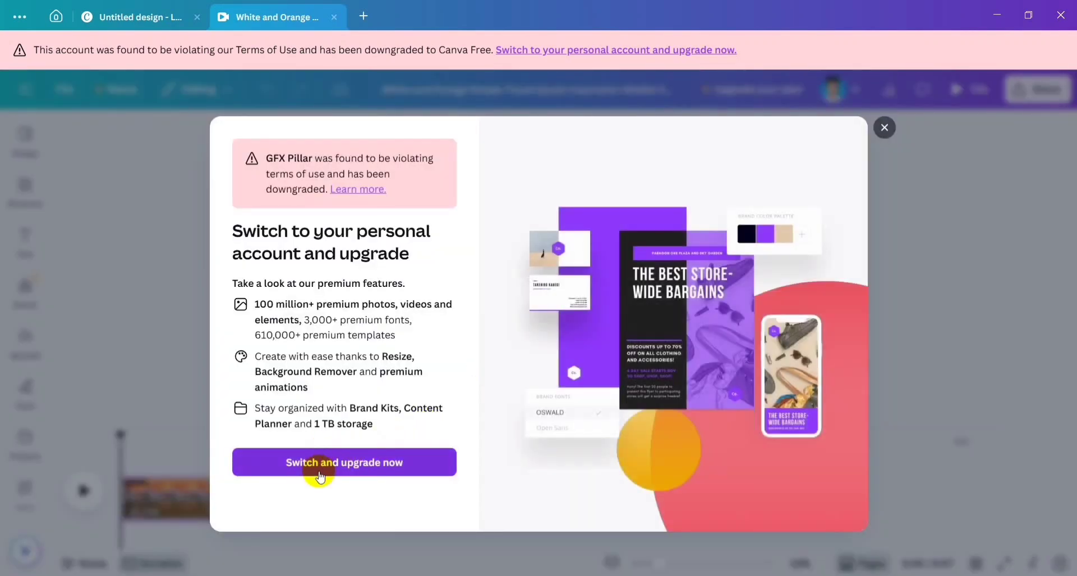
pyautogui.click(332, 470)
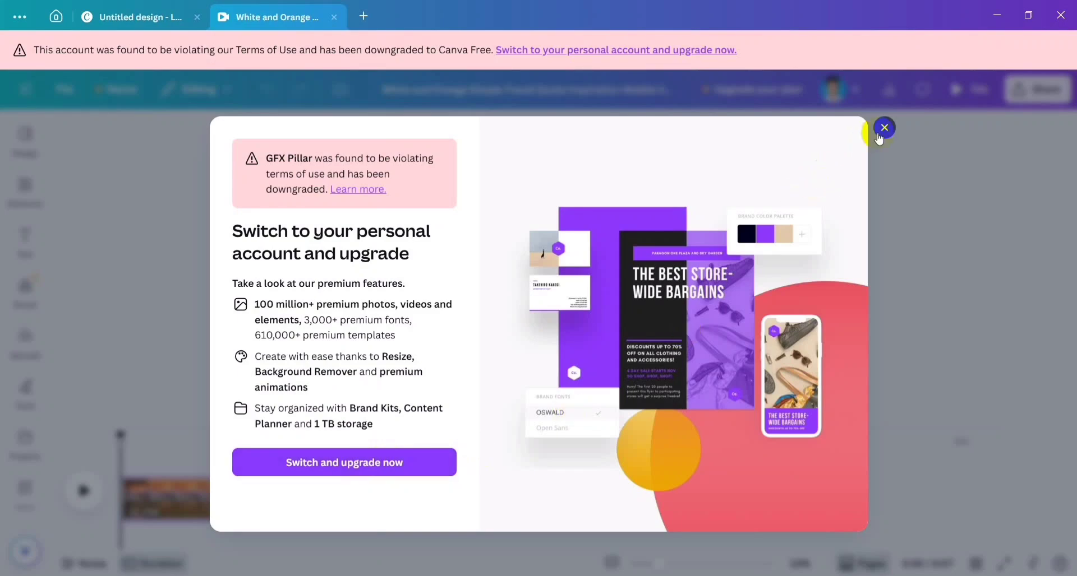
pyautogui.click(885, 128)
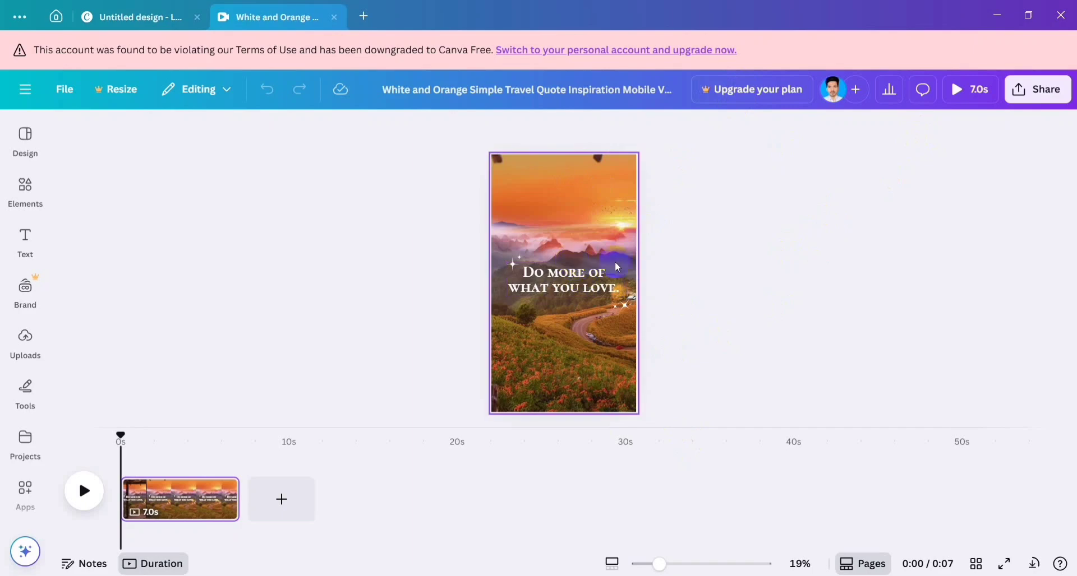
# Step: Request the MP4 download again, save White and Orange Simple Travel Quote Inspiration Mobile Video.mp4 to Downloads and cancel the duplicate save
pyautogui.click(571, 256)
pyautogui.click(1037, 90)
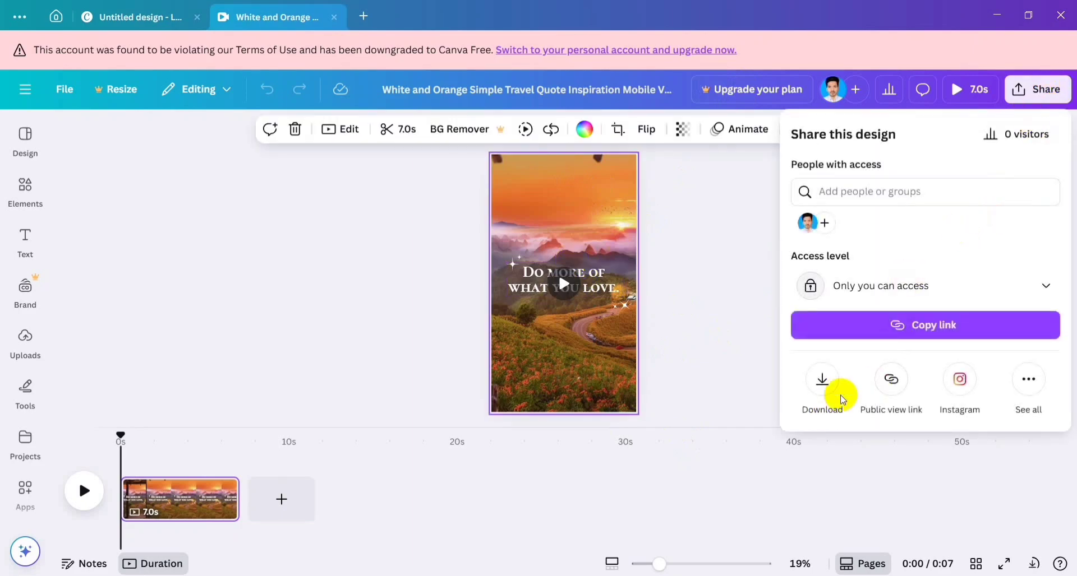
pyautogui.click(822, 382)
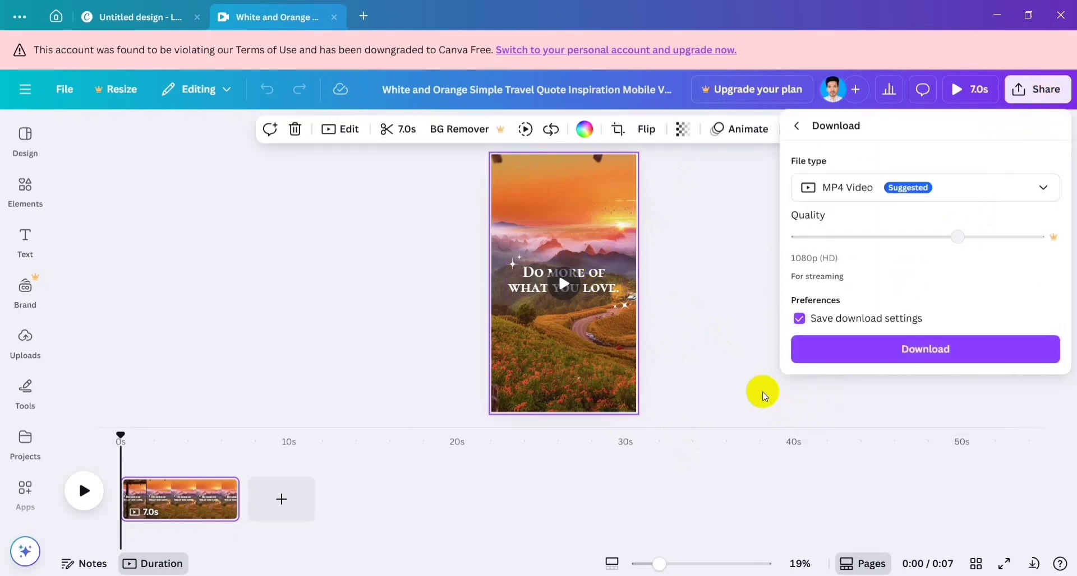
pyautogui.click(908, 353)
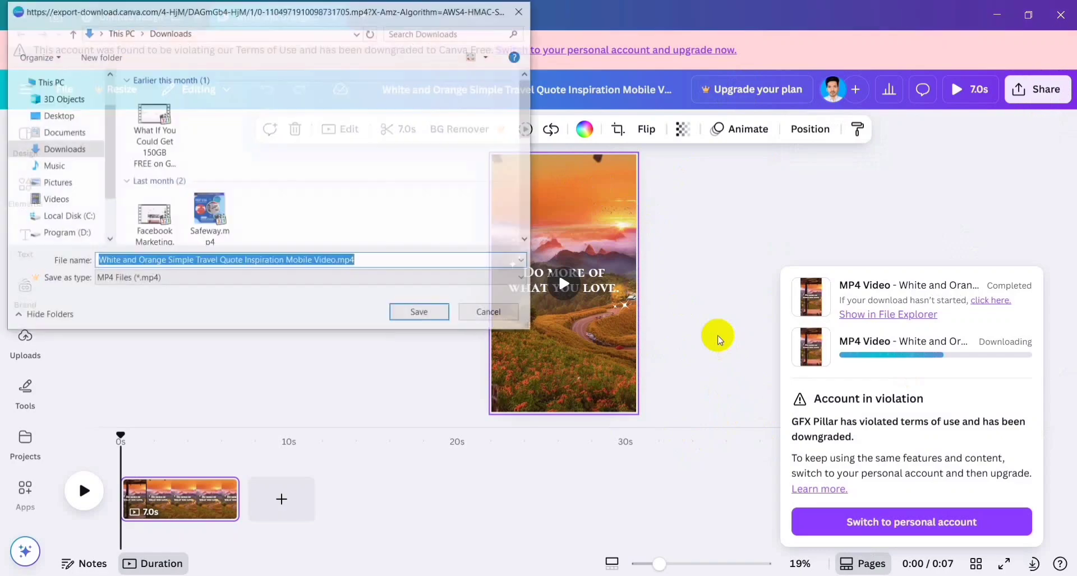
pyautogui.click(412, 313)
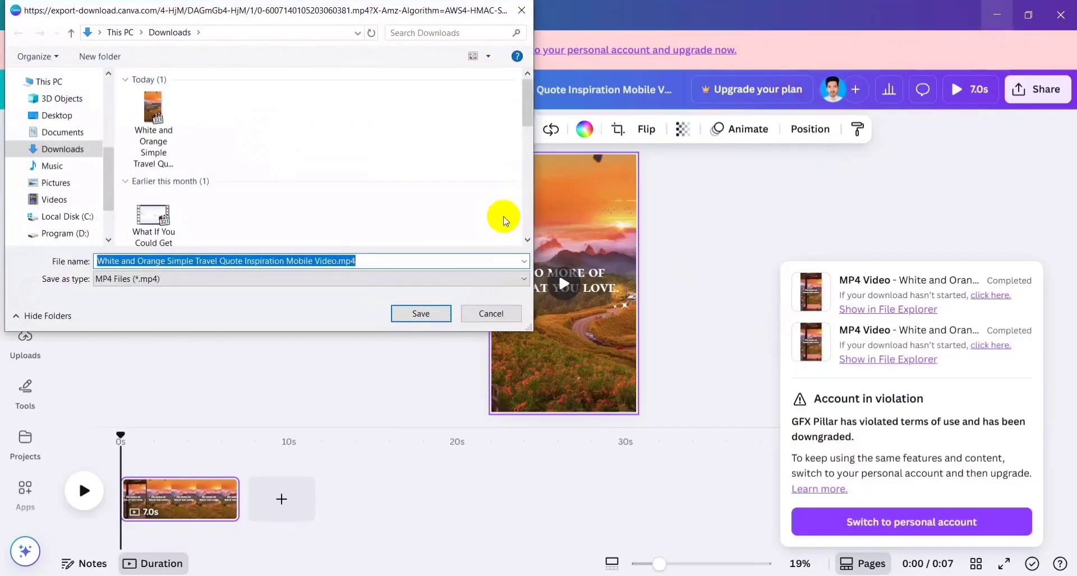
pyautogui.click(476, 314)
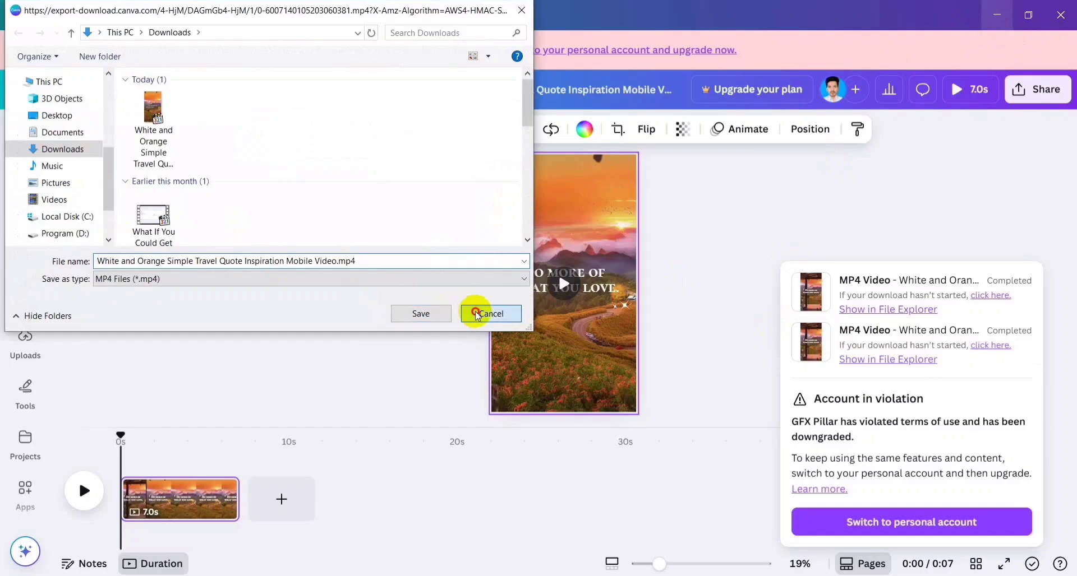
# Step: Switch from Canva to Instagram in the browser and open the business account's profile page
pyautogui.click(997, 16)
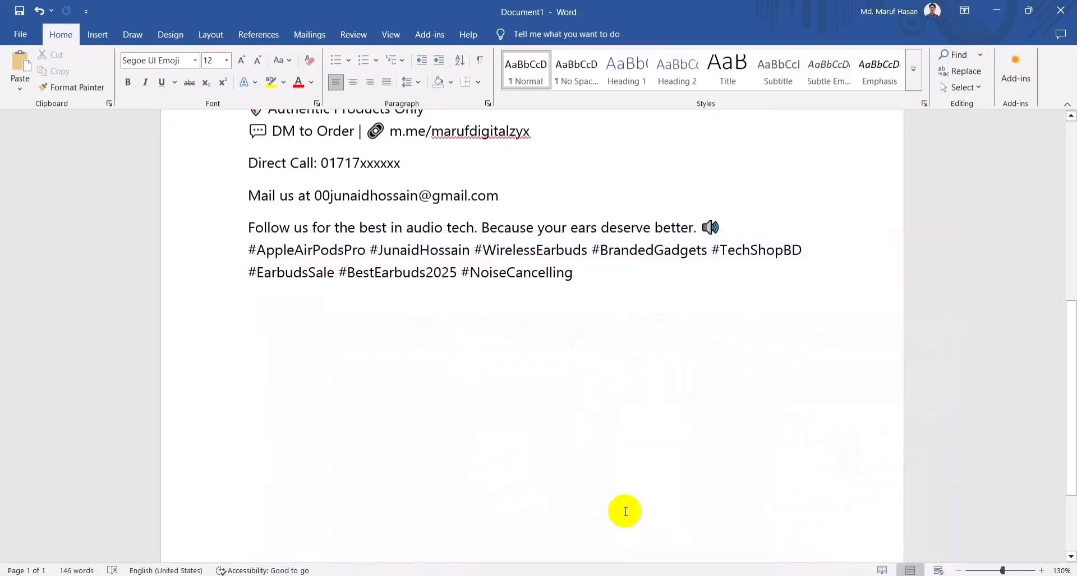
pyautogui.click(541, 575)
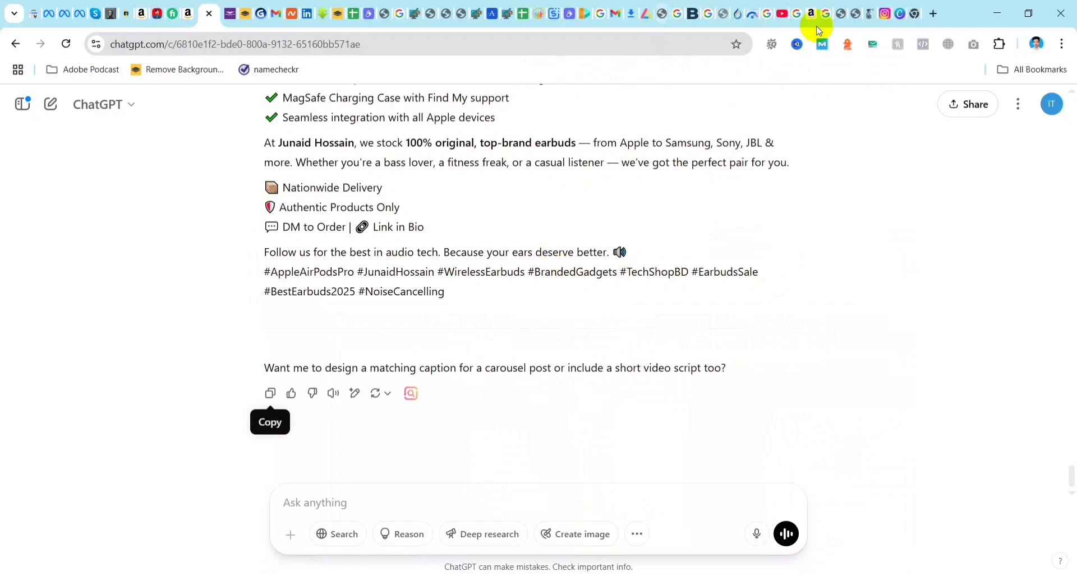
pyautogui.click(884, 15)
pyautogui.scroll(5, 488, 322)
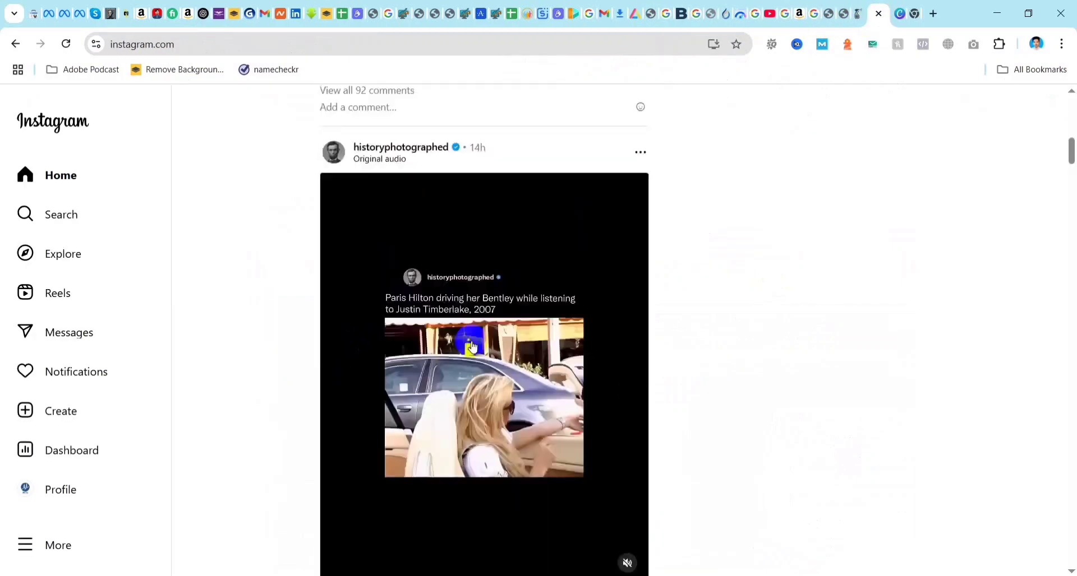
pyautogui.scroll(1, 454, 300)
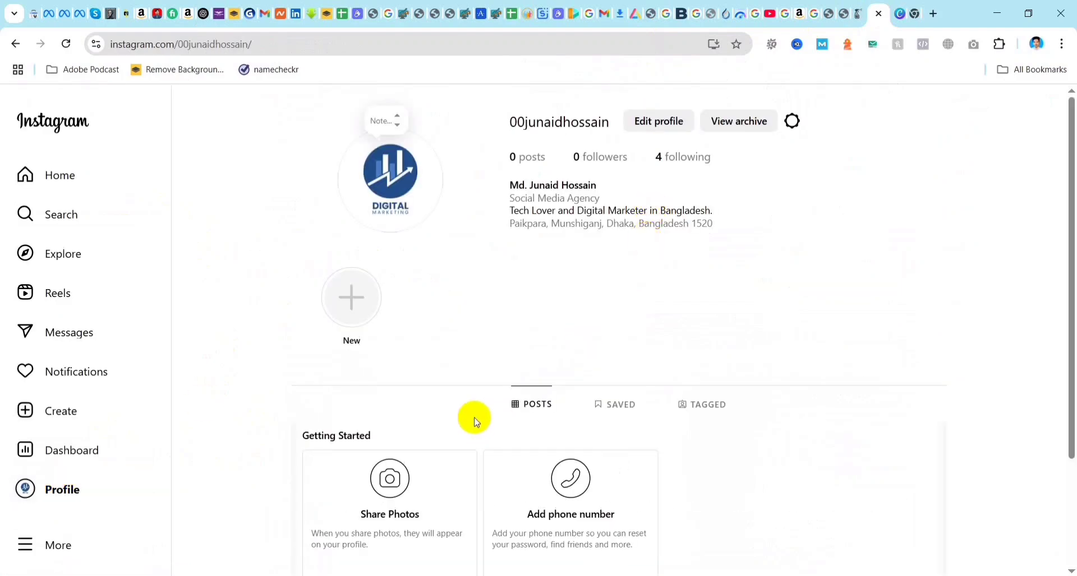
# Step: Look over the profile details and posts section, and browse through the Reels feed
pyautogui.scroll(-2, 613, 400)
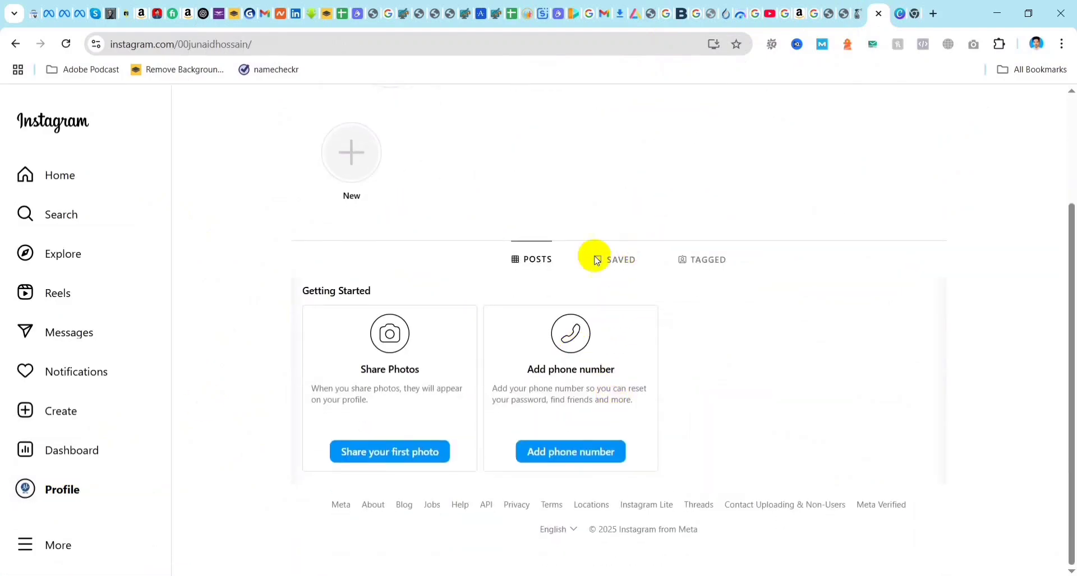
pyautogui.scroll(1, 632, 316)
pyautogui.scroll(1, 632, 316)
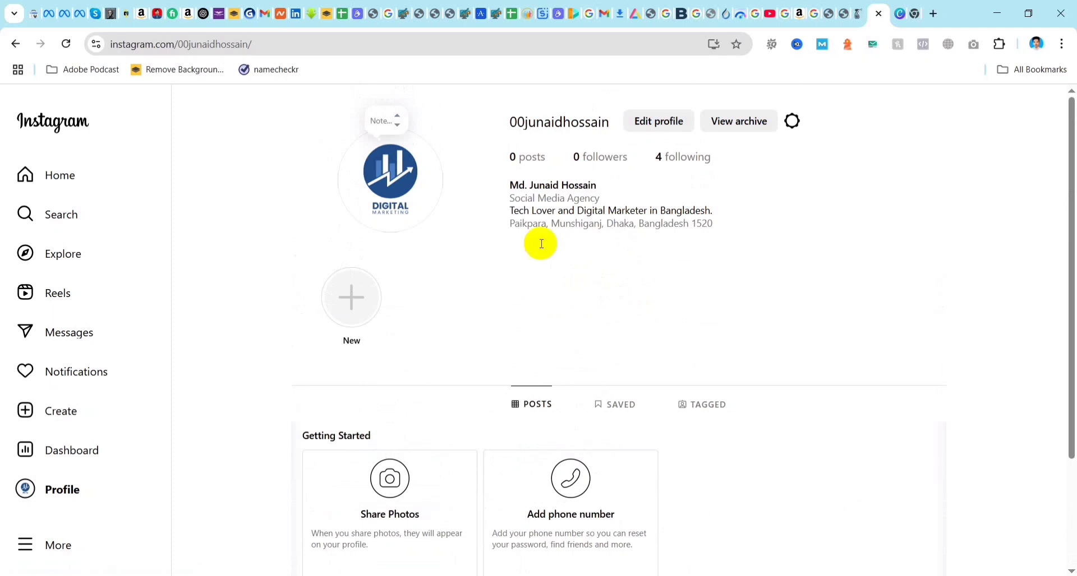
pyautogui.click(58, 298)
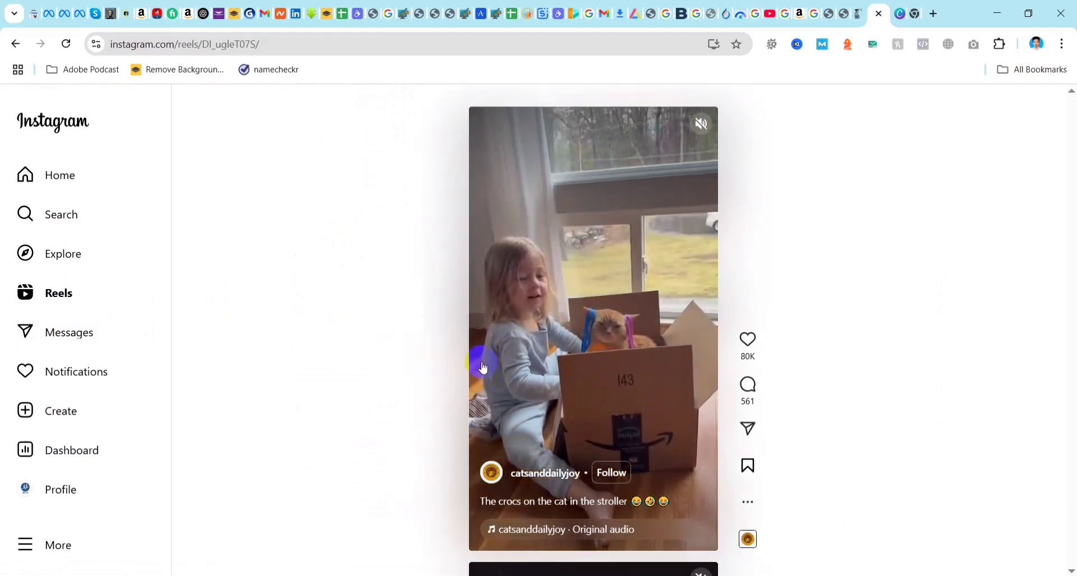
pyautogui.scroll(-1, 493, 308)
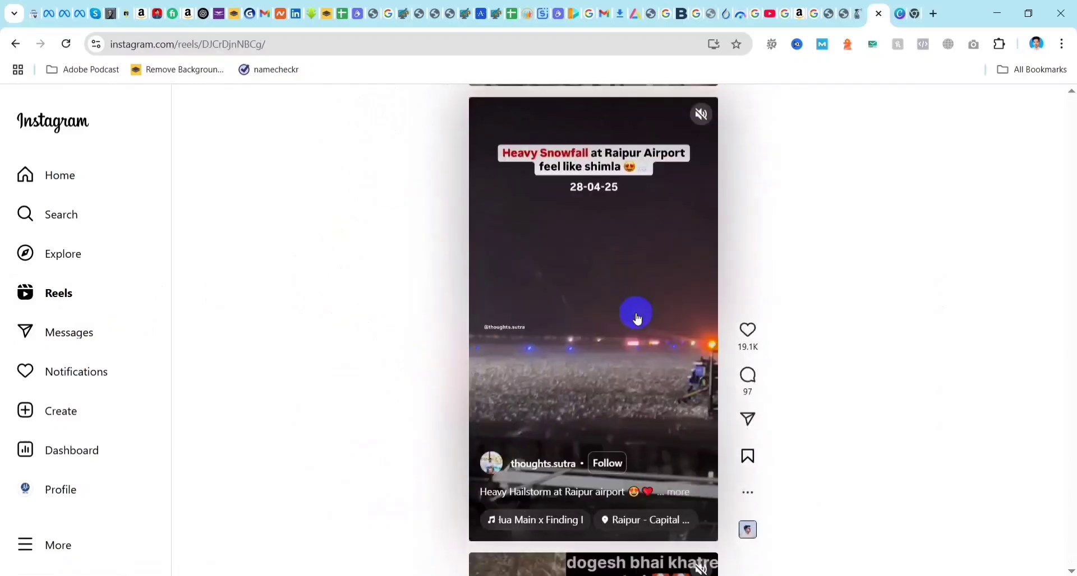
pyautogui.scroll(-1, 636, 318)
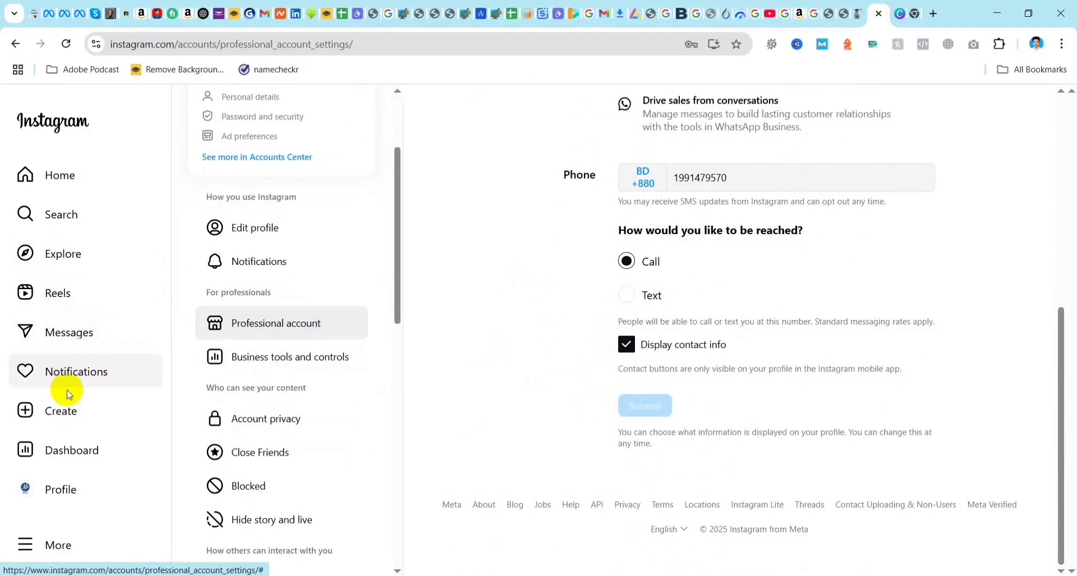
# Step: Create a new Instagram post and upload the White and Orange Simple Travel Quote Inspiration Mobile Video from Downloads
pyautogui.click(60, 413)
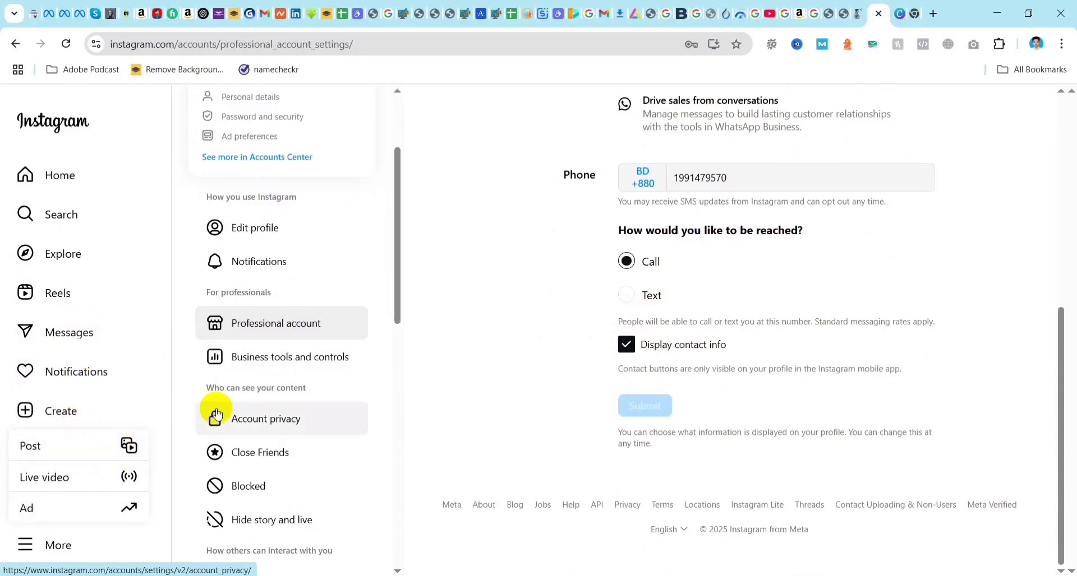
pyautogui.click(422, 372)
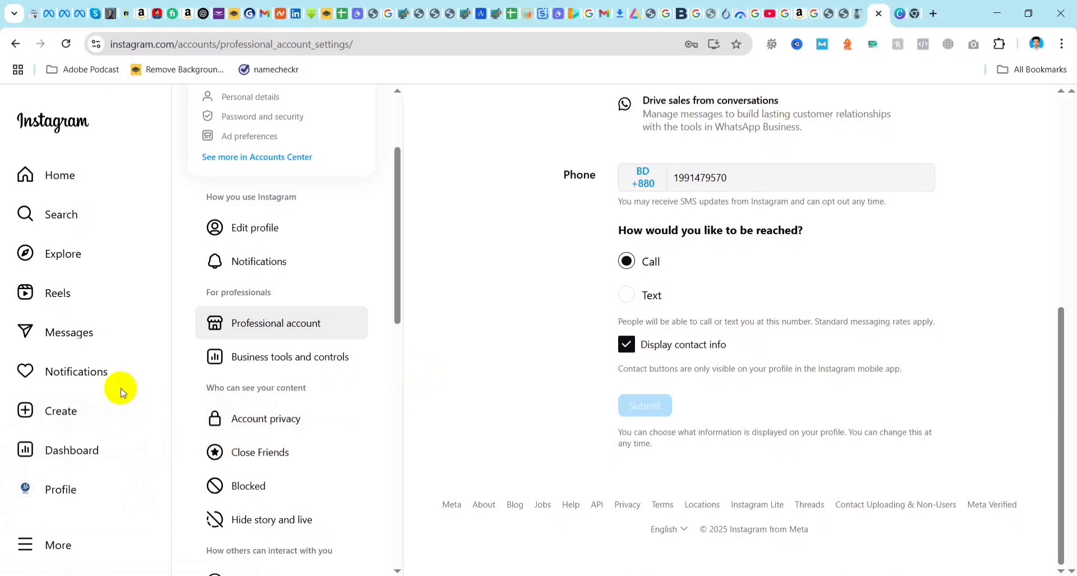
pyautogui.click(52, 413)
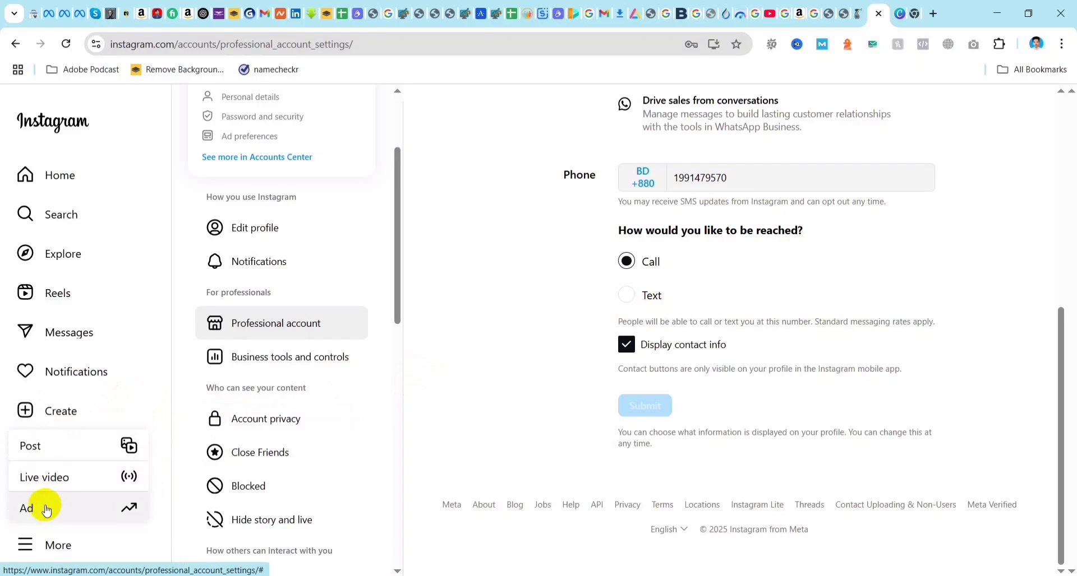
pyautogui.click(50, 444)
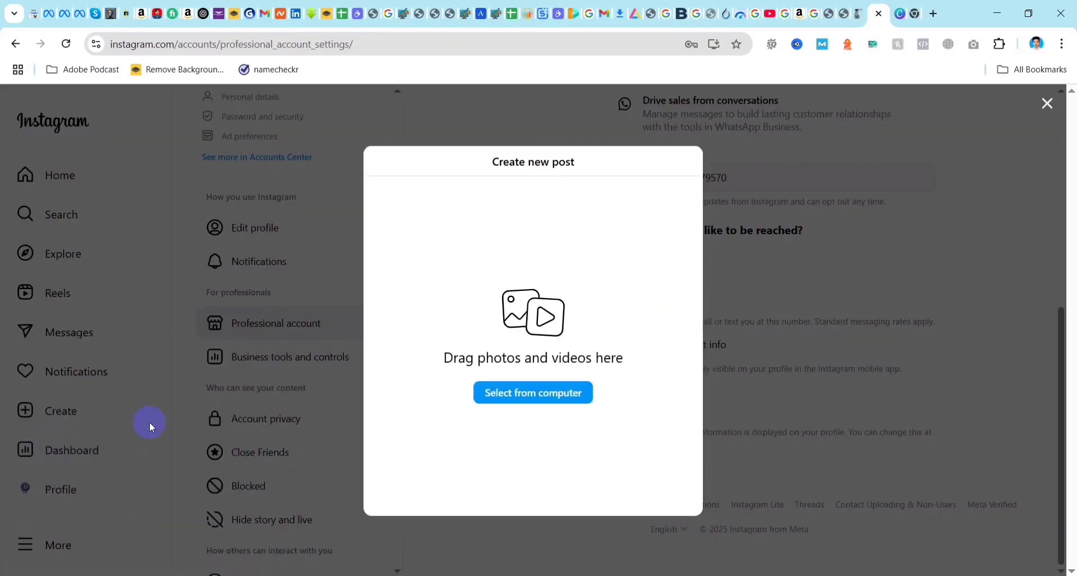
pyautogui.click(533, 394)
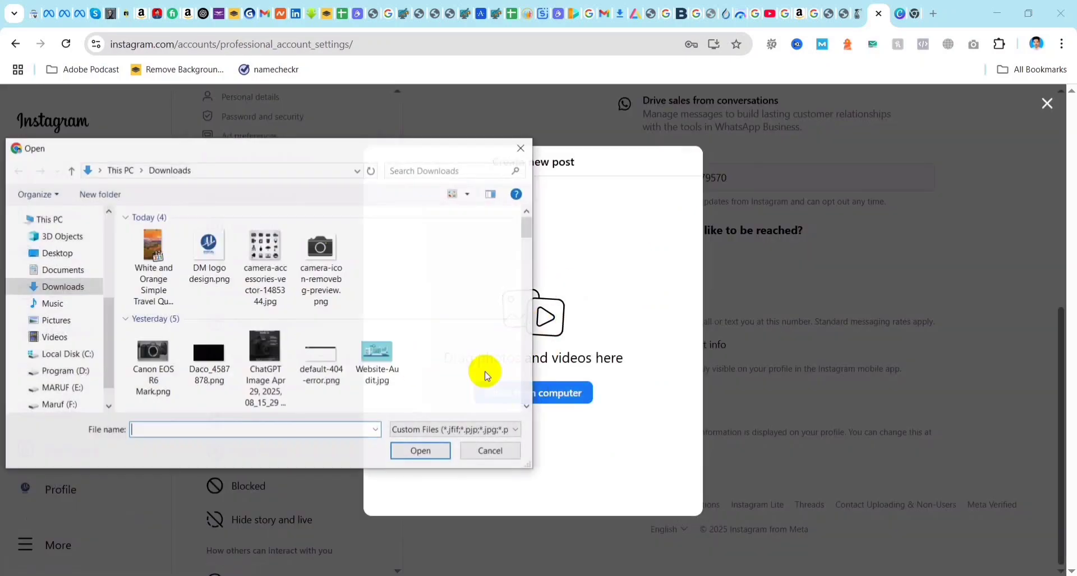
pyautogui.click(157, 249)
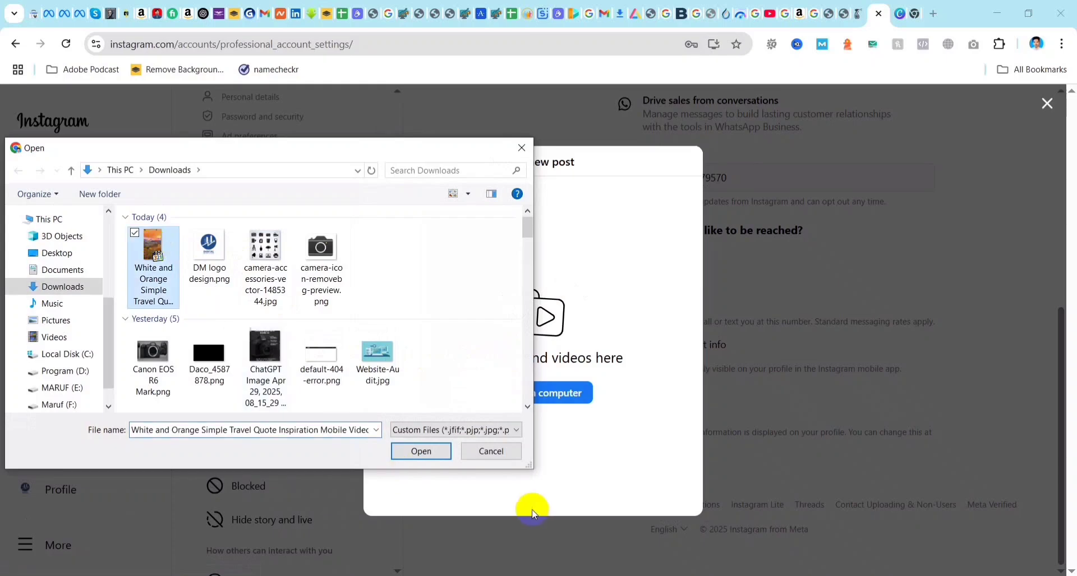
pyautogui.click(438, 459)
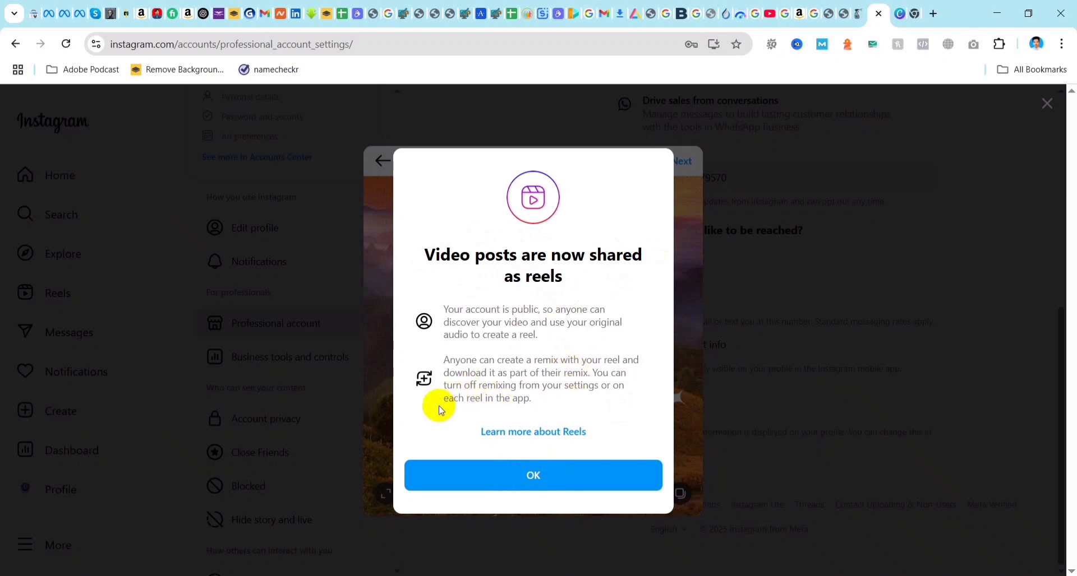
# Step: Copy the entire caption from the Word document, and continue past the reels notice and crop stage of the Instagram post
pyautogui.click(530, 477)
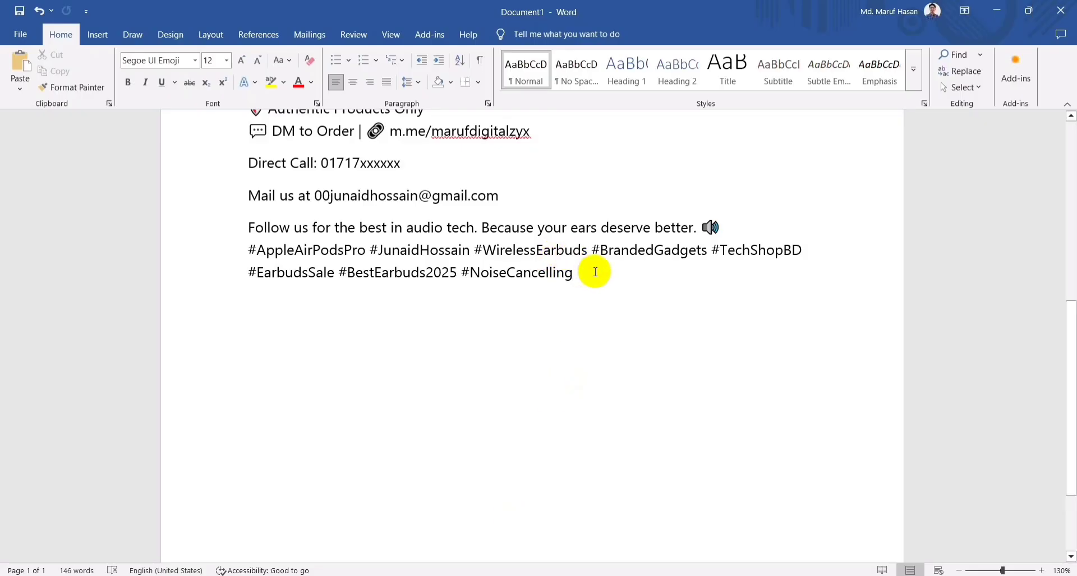
pyautogui.hotkey('ctrl', 'a')
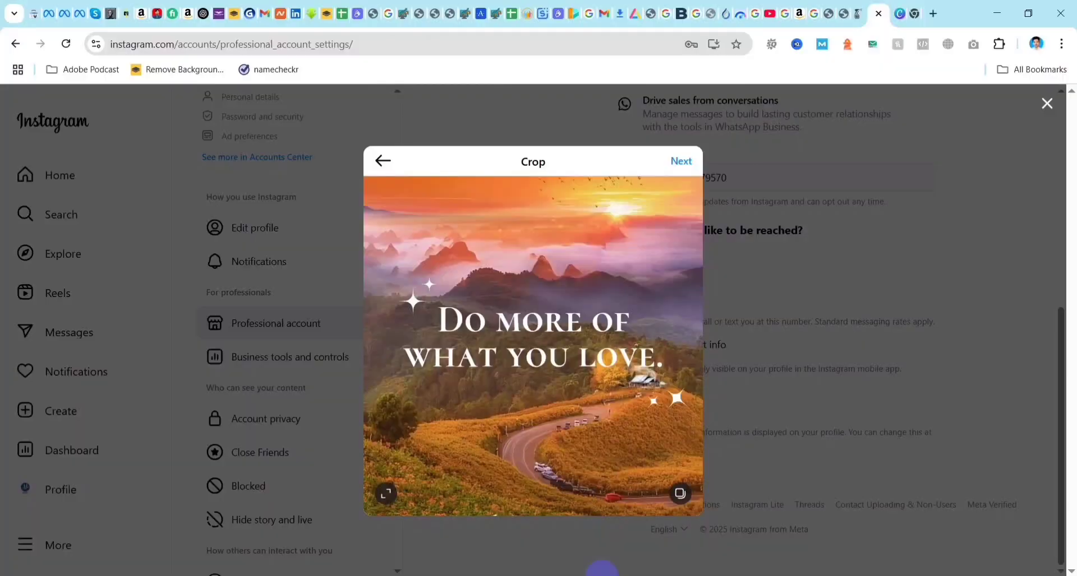
pyautogui.click(680, 161)
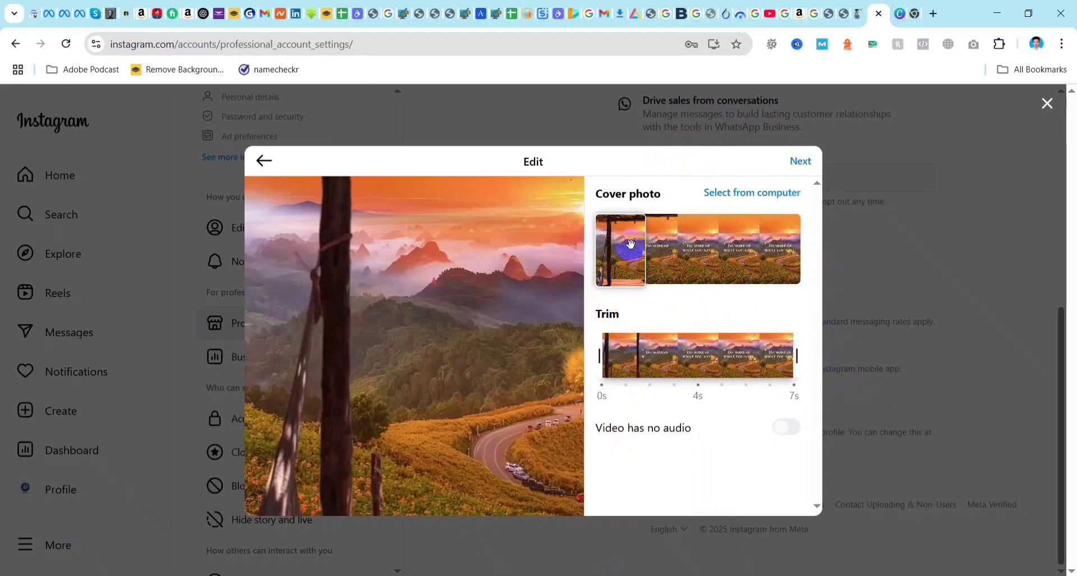
# Step: Choose the middle video frame with the full "Do more of what you love" quote as the cover photo
pyautogui.moveTo(635, 241); pyautogui.dragTo(693, 249)
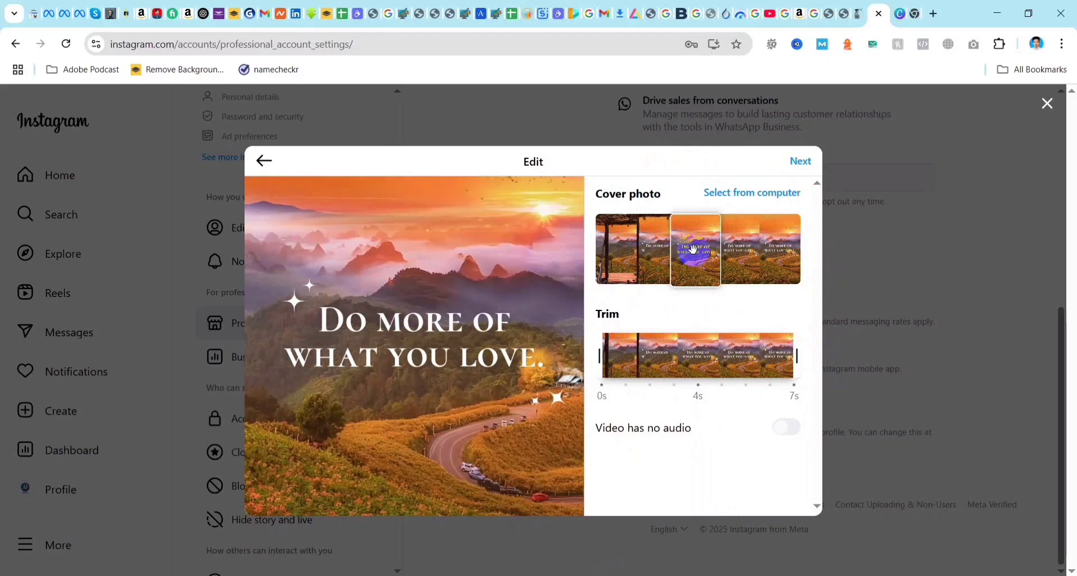
pyautogui.click(449, 363)
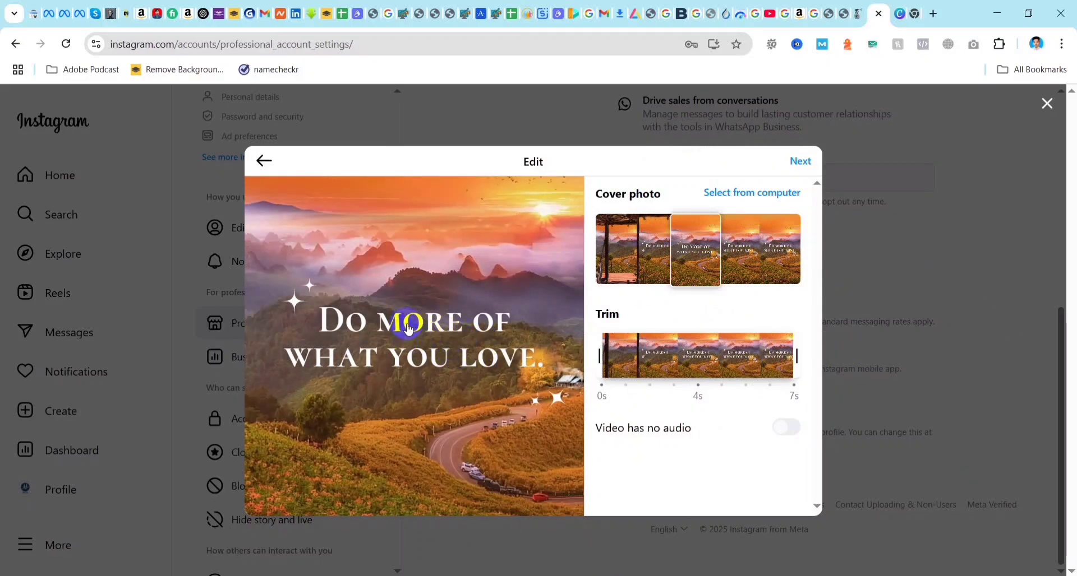
pyautogui.click(745, 193)
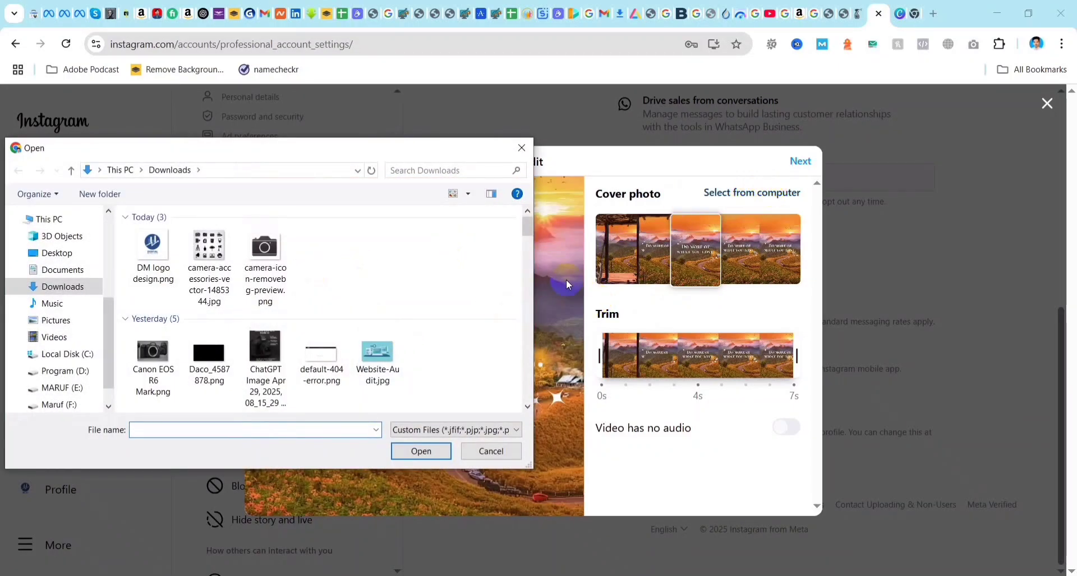
pyautogui.click(521, 148)
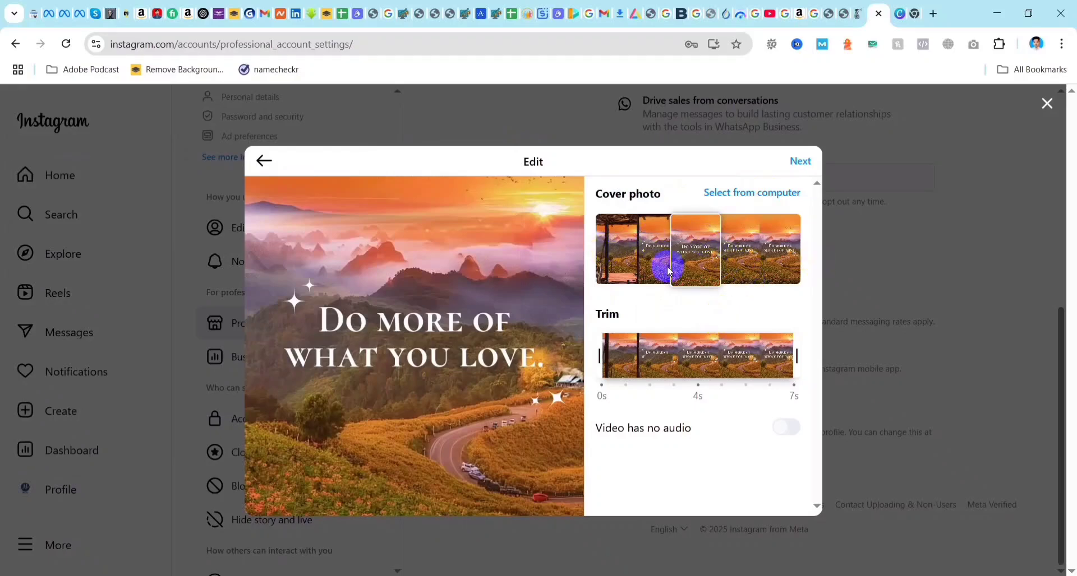
# Step: Use the ChatGPT Image Apr 29, 2025 file from Downloads as the reel's cover photo
pyautogui.click(756, 197)
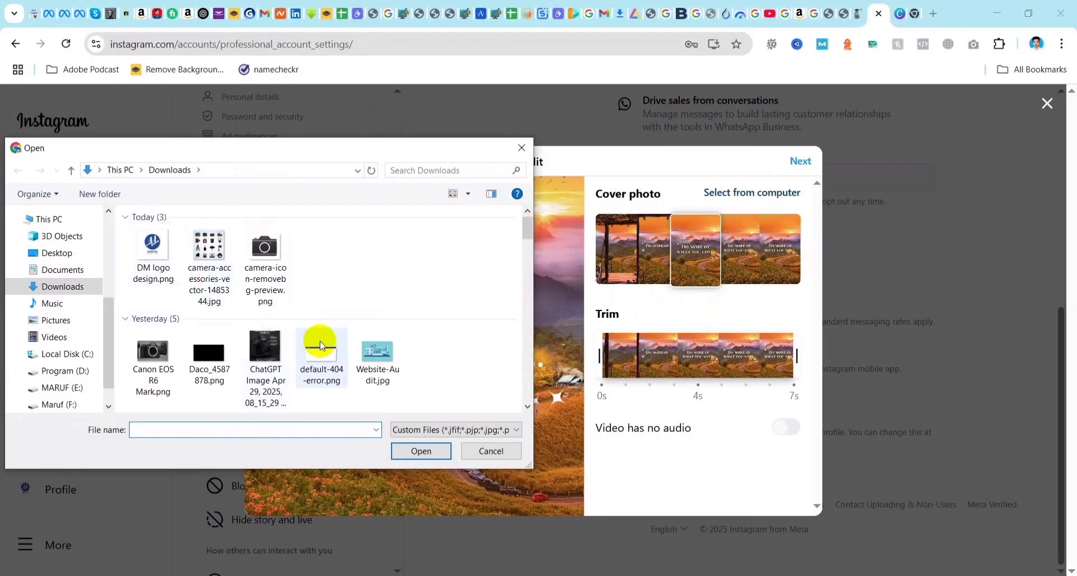
pyautogui.click(267, 350)
pyautogui.click(421, 451)
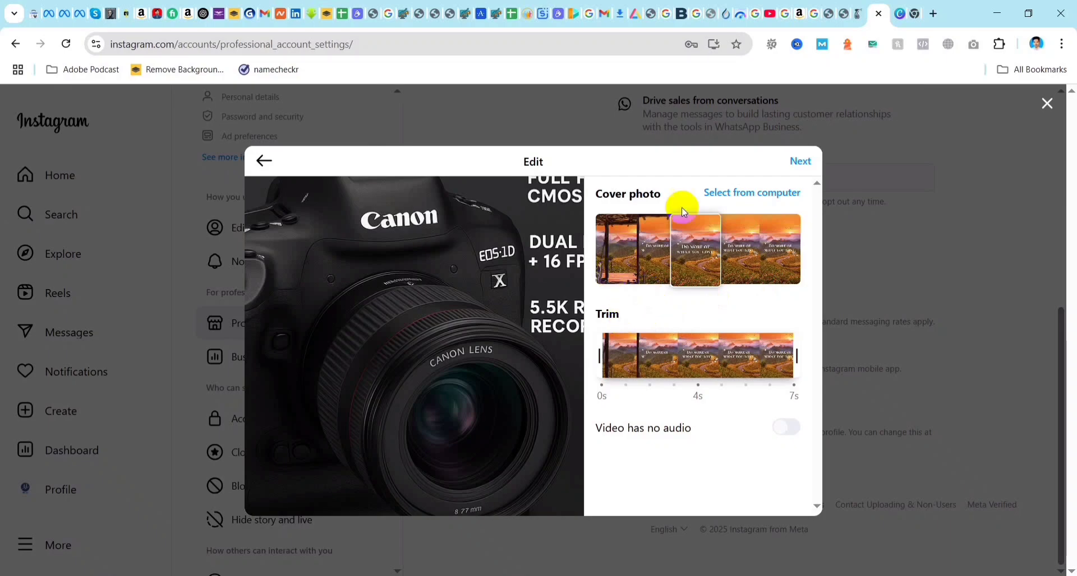
# Step: Set the cover photo to a middle video frame showing the full quote, and proceed to the new reel's details
pyautogui.click(693, 261)
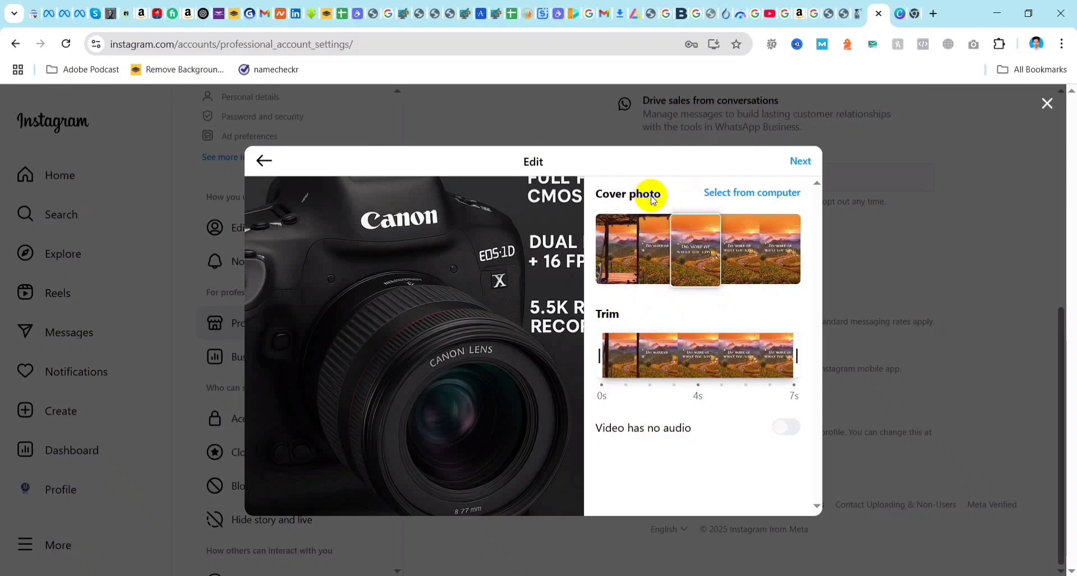
pyautogui.click(752, 195)
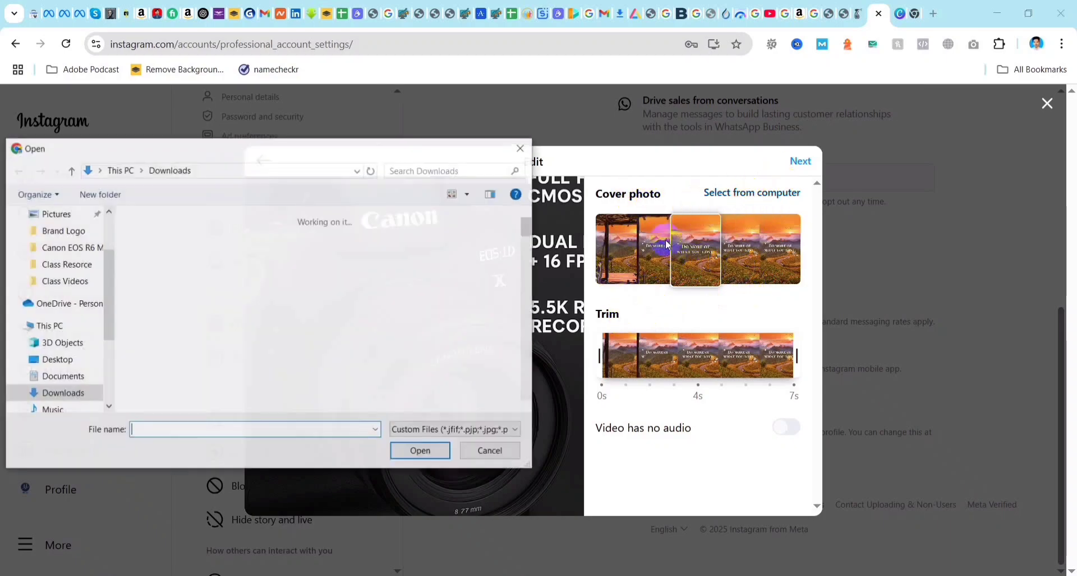
pyautogui.click(522, 149)
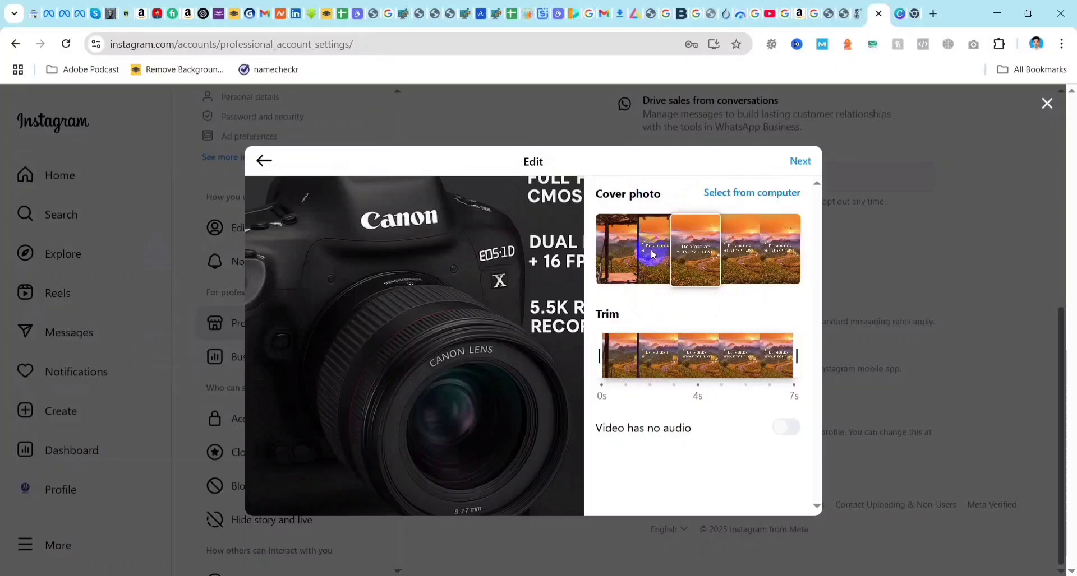
pyautogui.moveTo(697, 248); pyautogui.dragTo(703, 278)
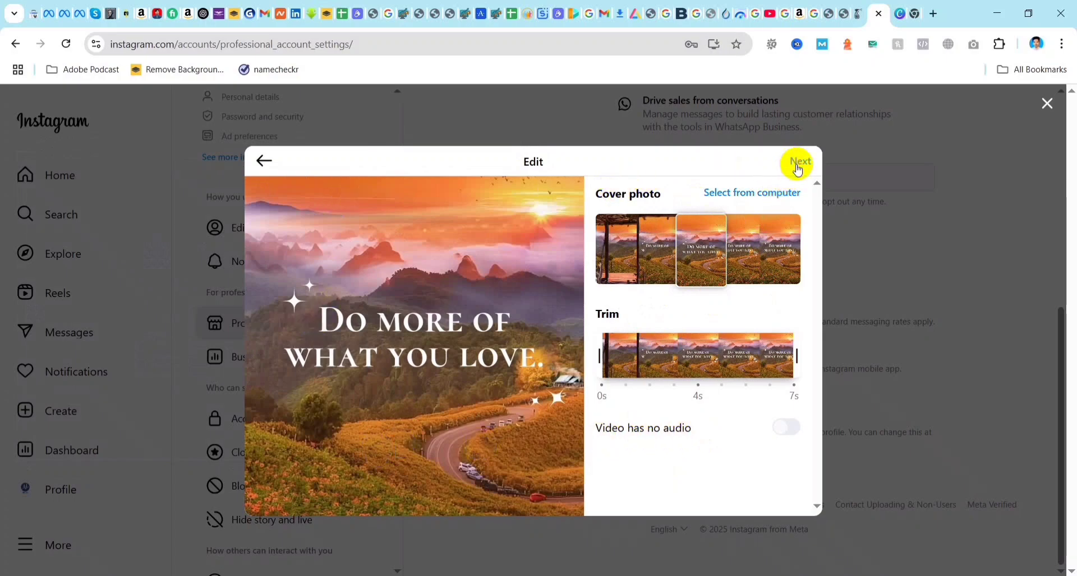
pyautogui.click(796, 162)
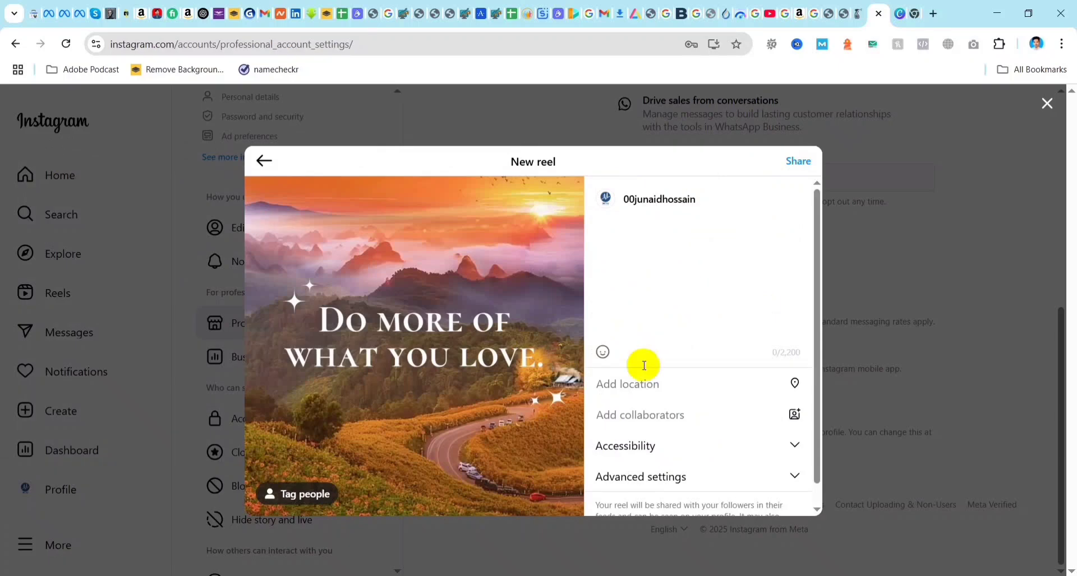
# Step: Paste the copied AirPods caption with its hashtags into the new reel's caption
pyautogui.click(647, 268)
pyautogui.hotkey('ctrl', 'v')
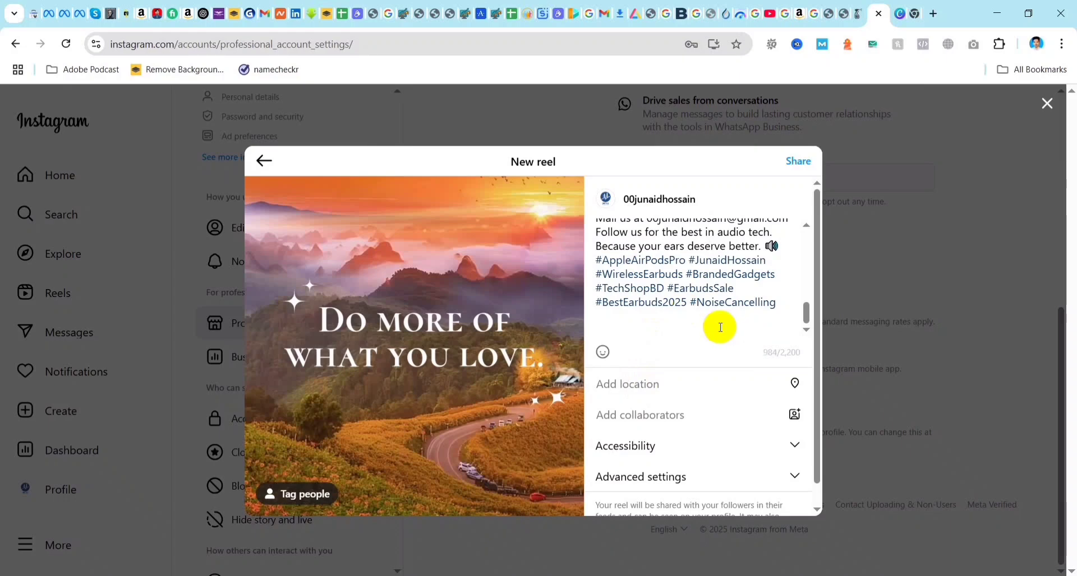
pyautogui.click(627, 303)
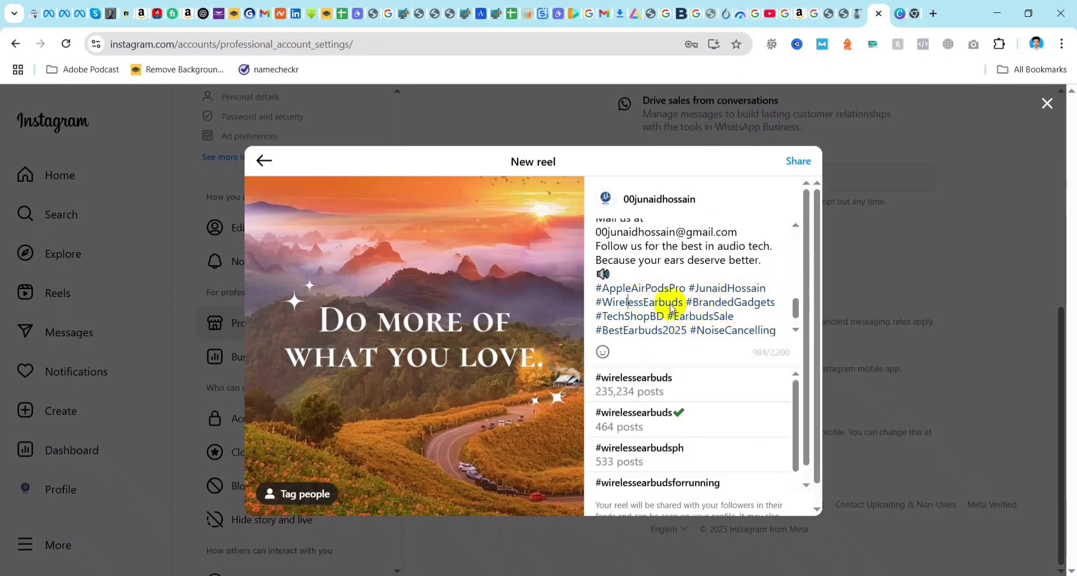
pyautogui.click(736, 289)
pyautogui.click(681, 245)
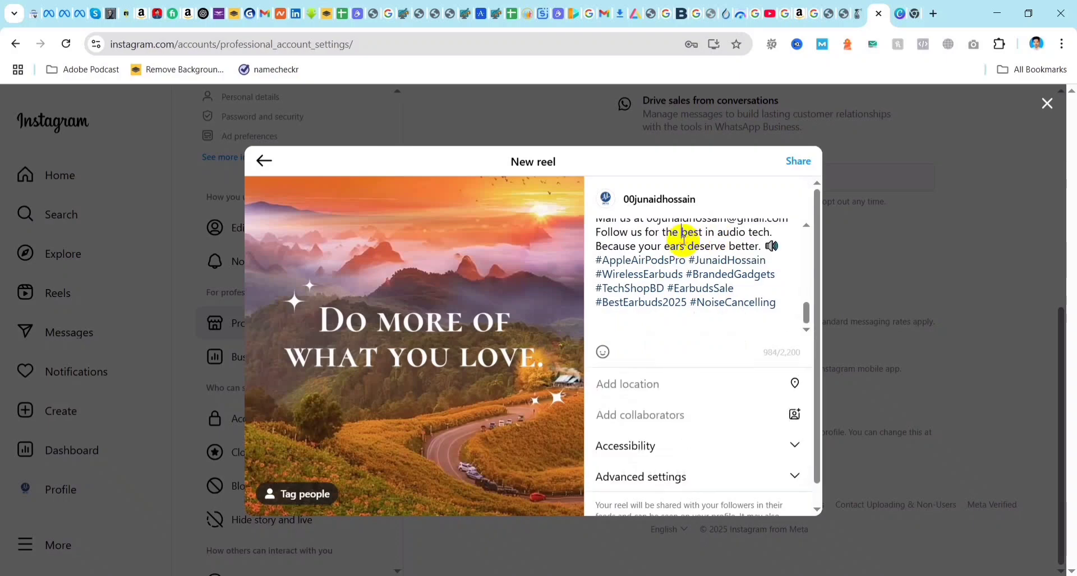
# Step: Add the accessibility alt text "Its not an Airpods" to the reel
pyautogui.scroll(-1, 634, 359)
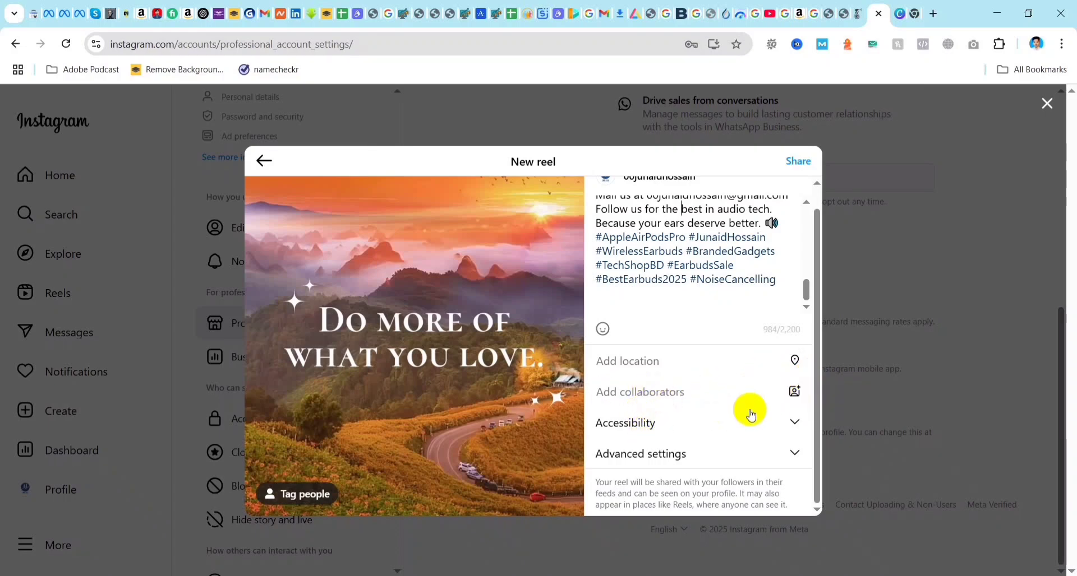
pyautogui.click(791, 424)
pyautogui.scroll(-2, 668, 404)
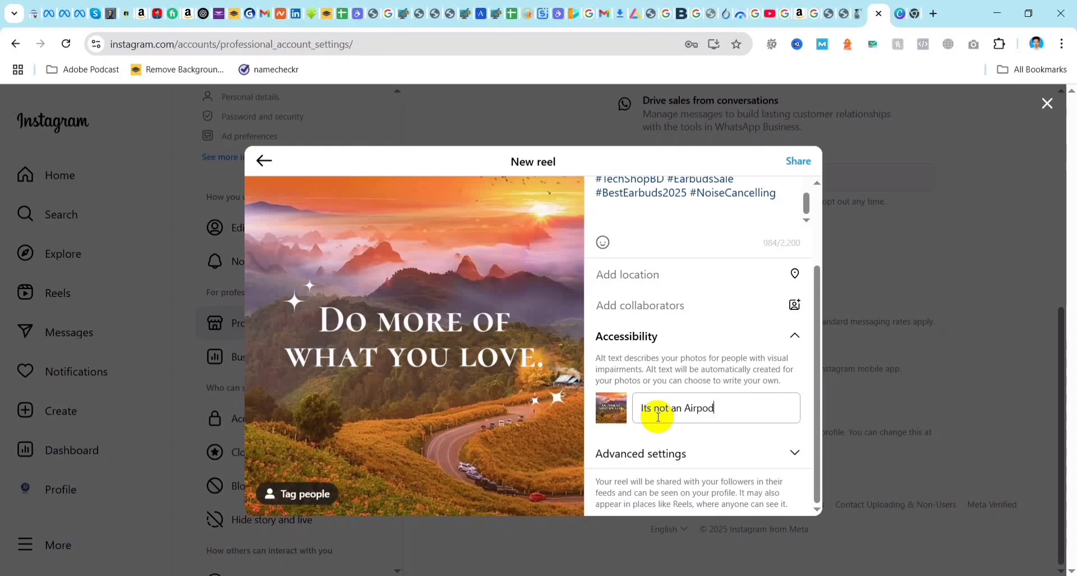
# Step: Review the advanced settings for hiding like and view counts and turning off commenting, and share the reel
pyautogui.click(637, 453)
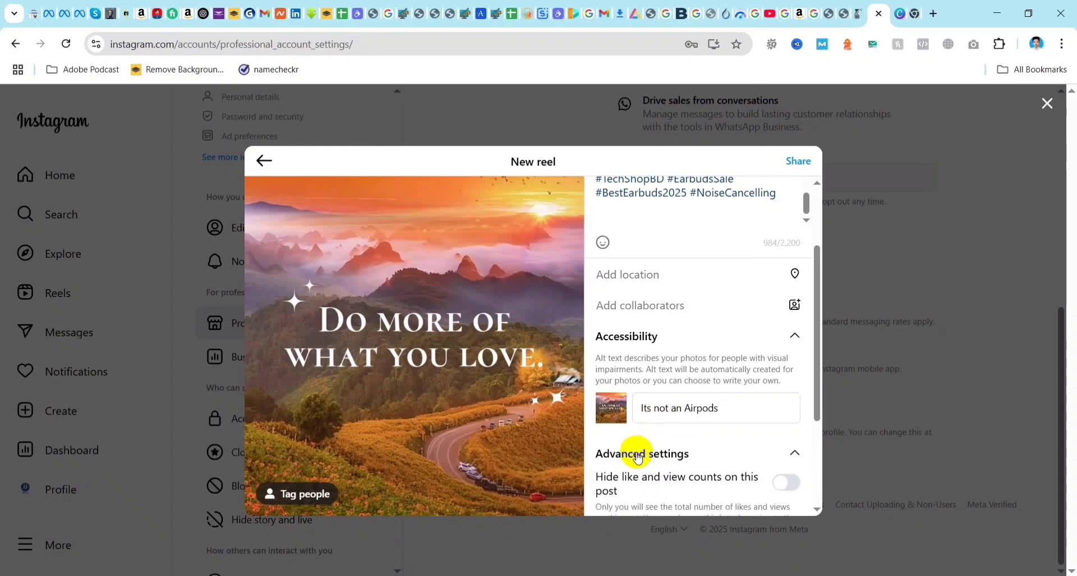
pyautogui.scroll(-3, 692, 434)
pyautogui.scroll(-1, 703, 354)
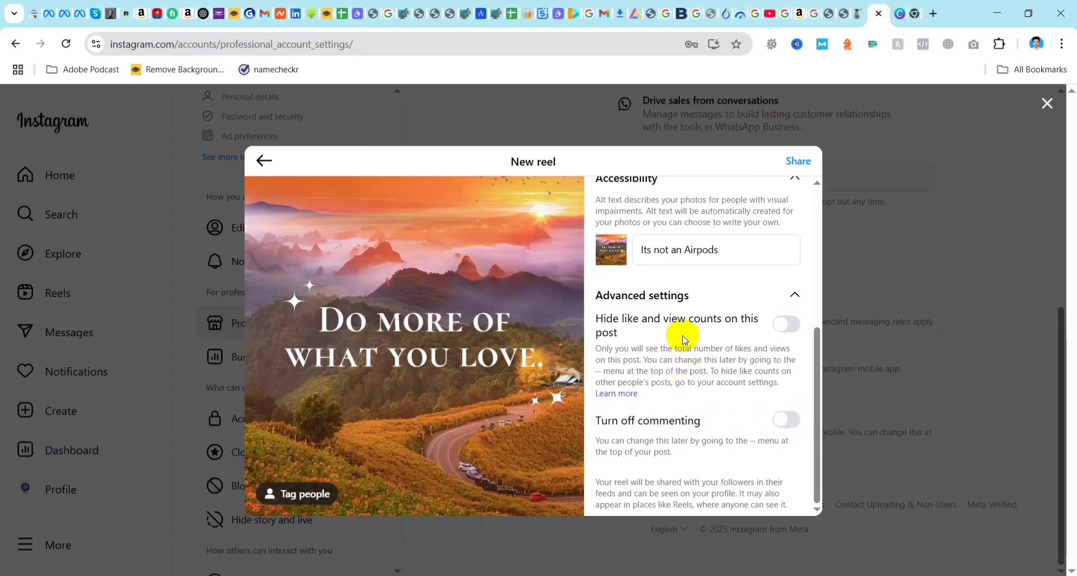
pyautogui.scroll(5, 695, 337)
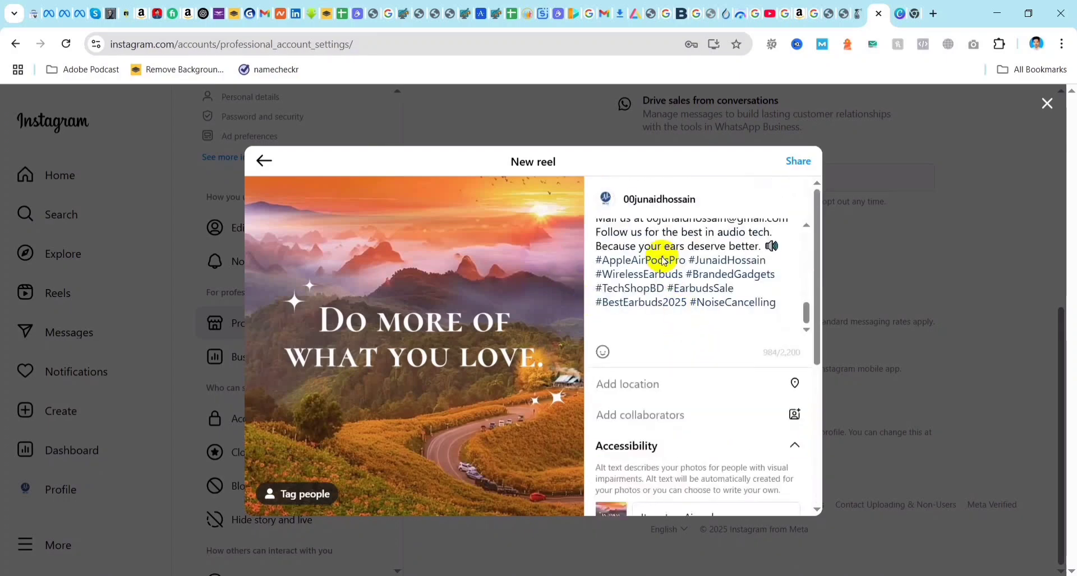
pyautogui.click(798, 163)
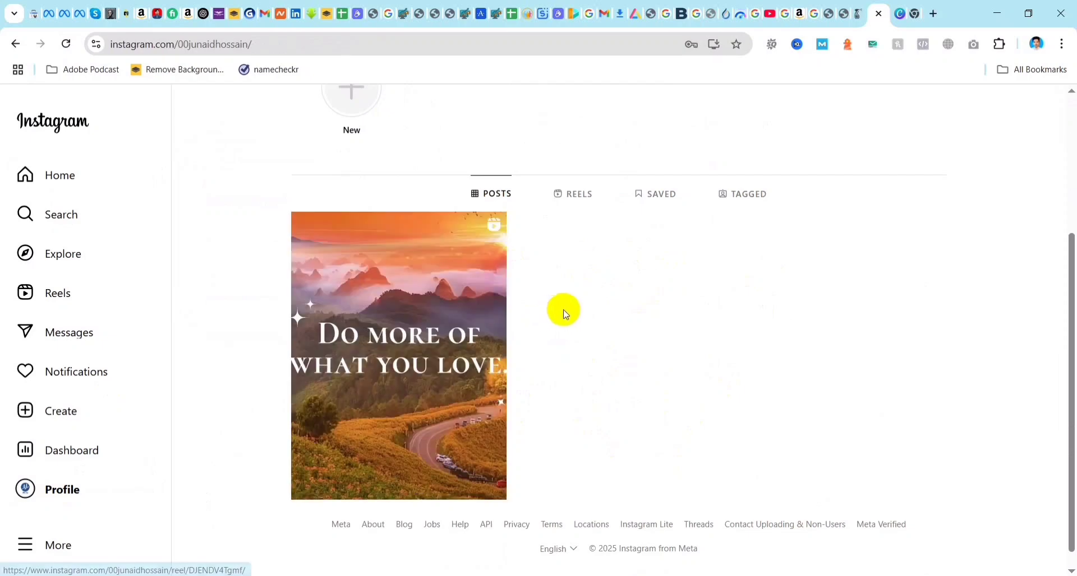
# Step: Browse the Reels, Saved and Tagged sections of the business profile
pyautogui.click(576, 197)
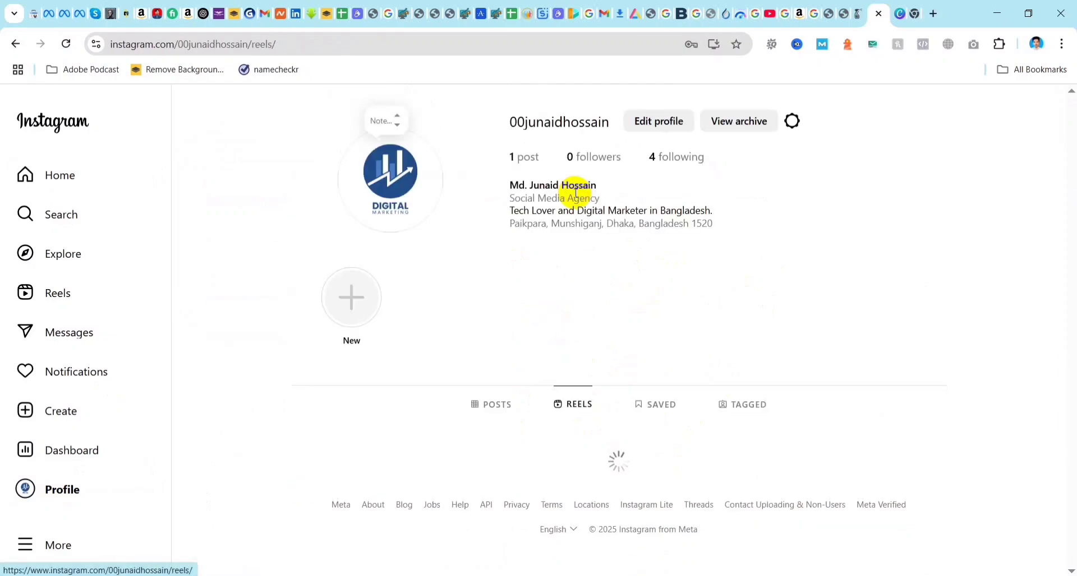
pyautogui.scroll(-3, 576, 500)
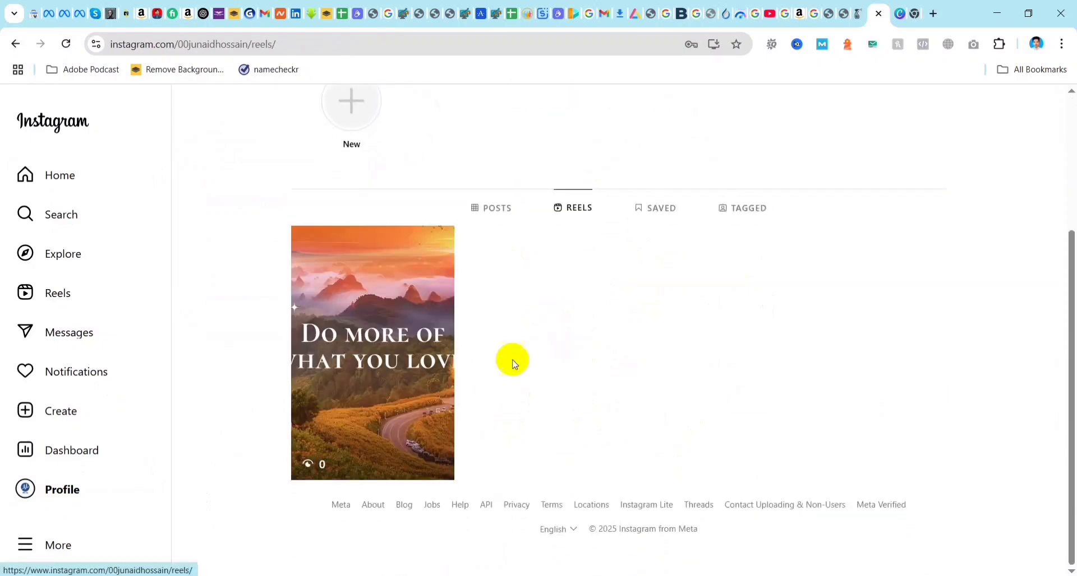
pyautogui.click(651, 208)
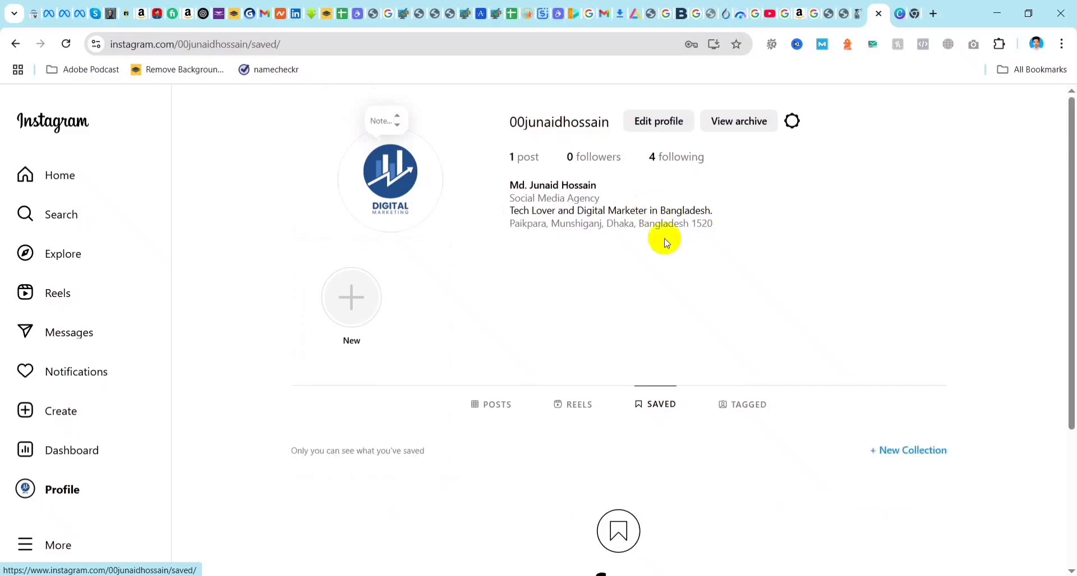
pyautogui.click(739, 408)
pyautogui.scroll(-3, 729, 420)
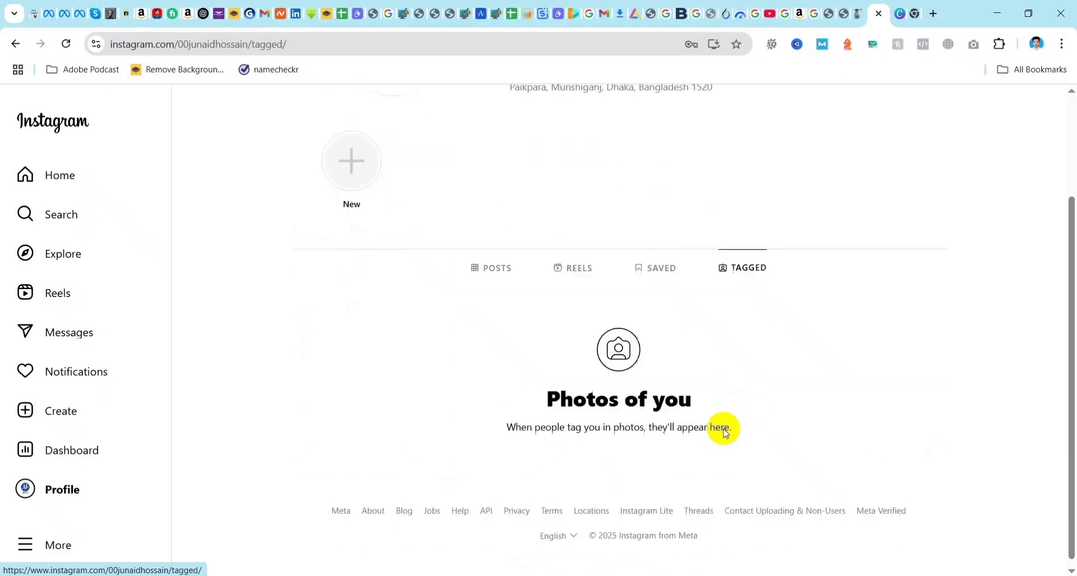
# Step: Return to the profile's Reels section and look over the published reel and the profile details
pyautogui.click(574, 263)
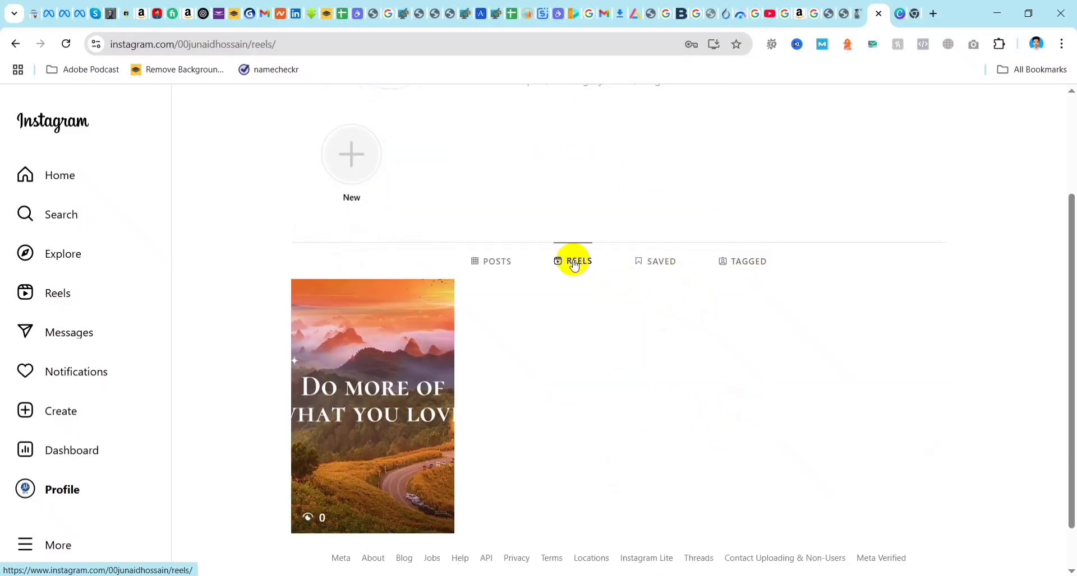
pyautogui.scroll(-1, 542, 410)
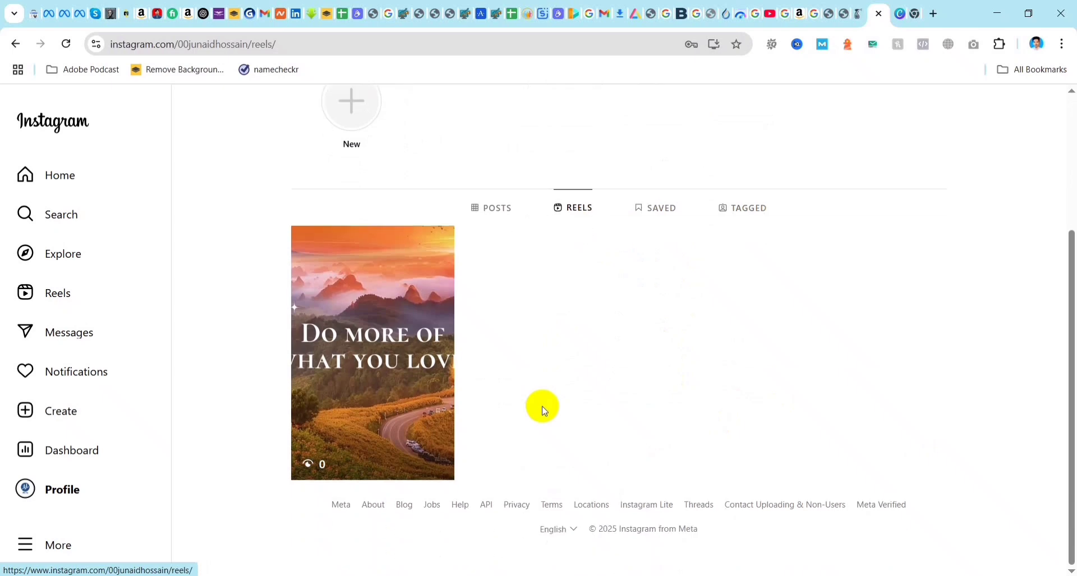
pyautogui.scroll(3, 509, 408)
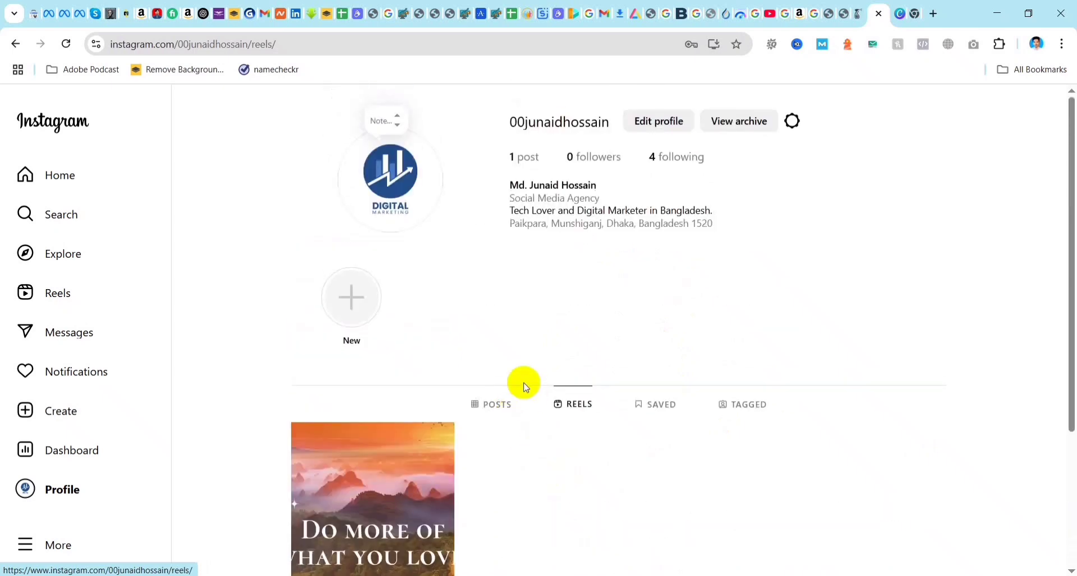
pyautogui.scroll(-3, 577, 315)
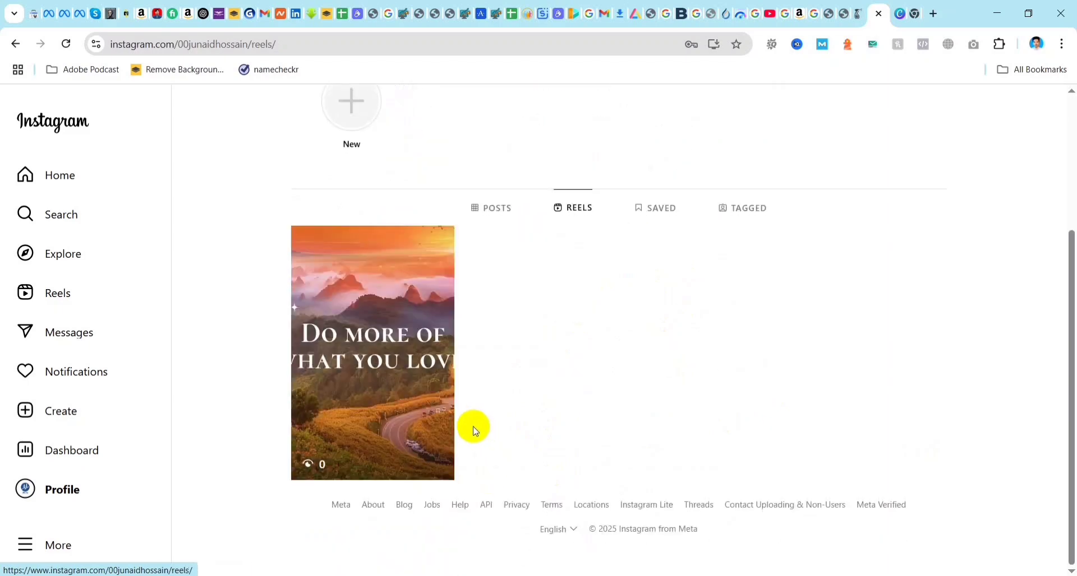
pyautogui.scroll(3, 512, 376)
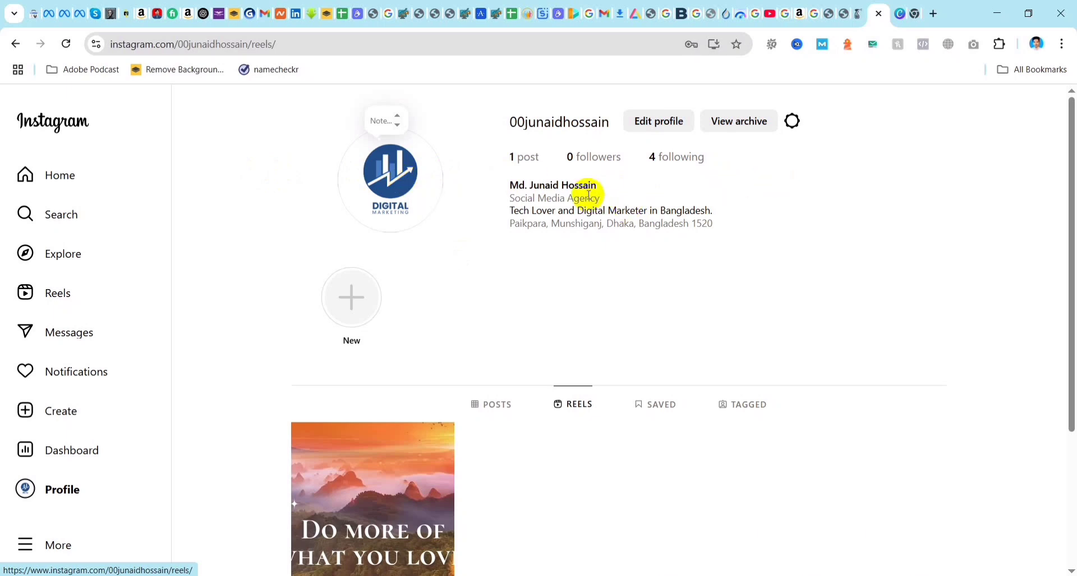
pyautogui.scroll(-4, 617, 336)
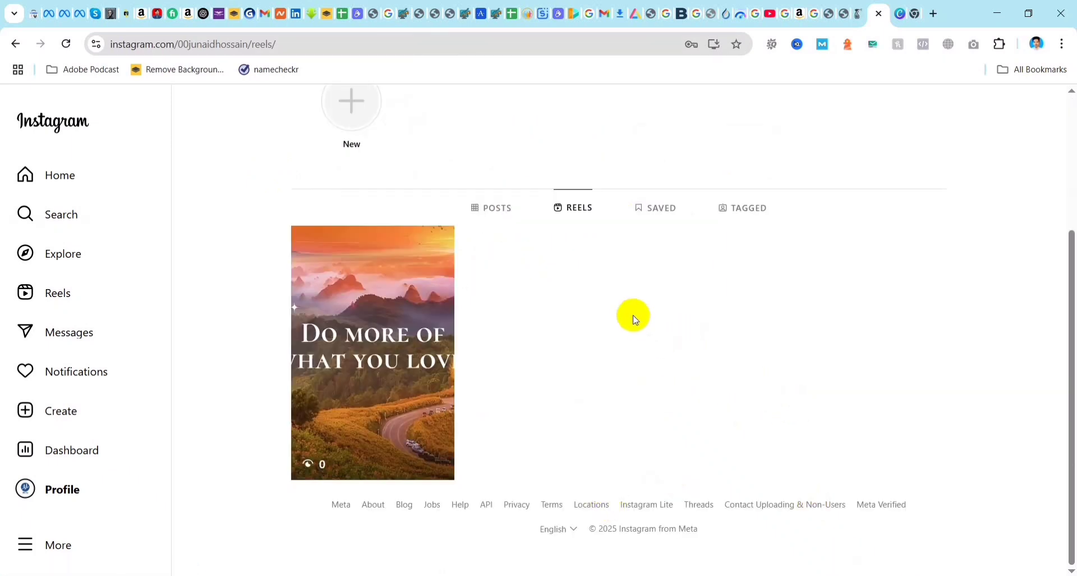
pyautogui.scroll(4, 634, 319)
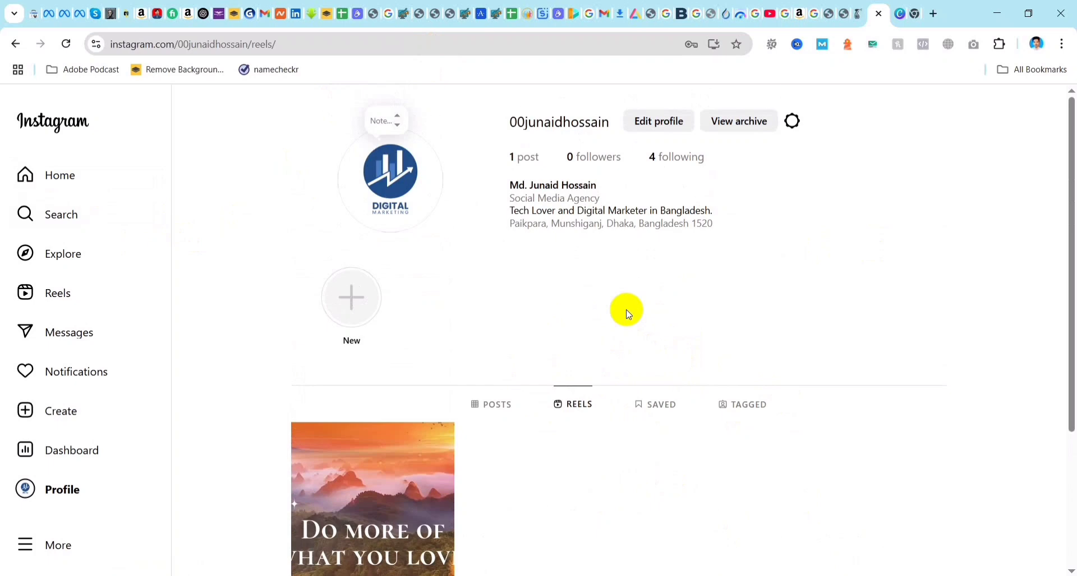
pyautogui.scroll(-4, 627, 314)
pyautogui.scroll(4, 582, 385)
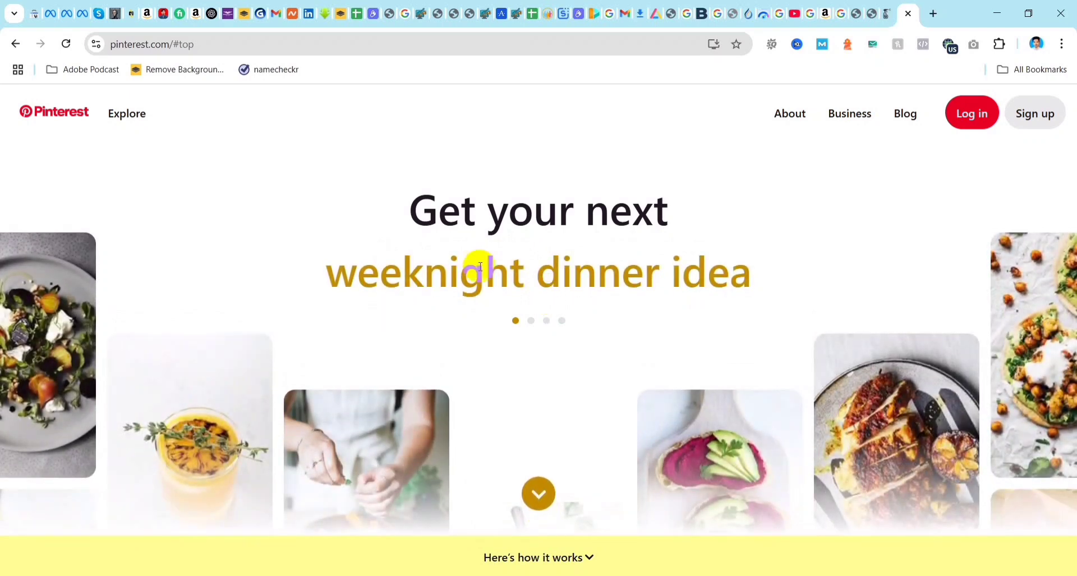
pyautogui.moveTo(489, 257); pyautogui.dragTo(771, 264)
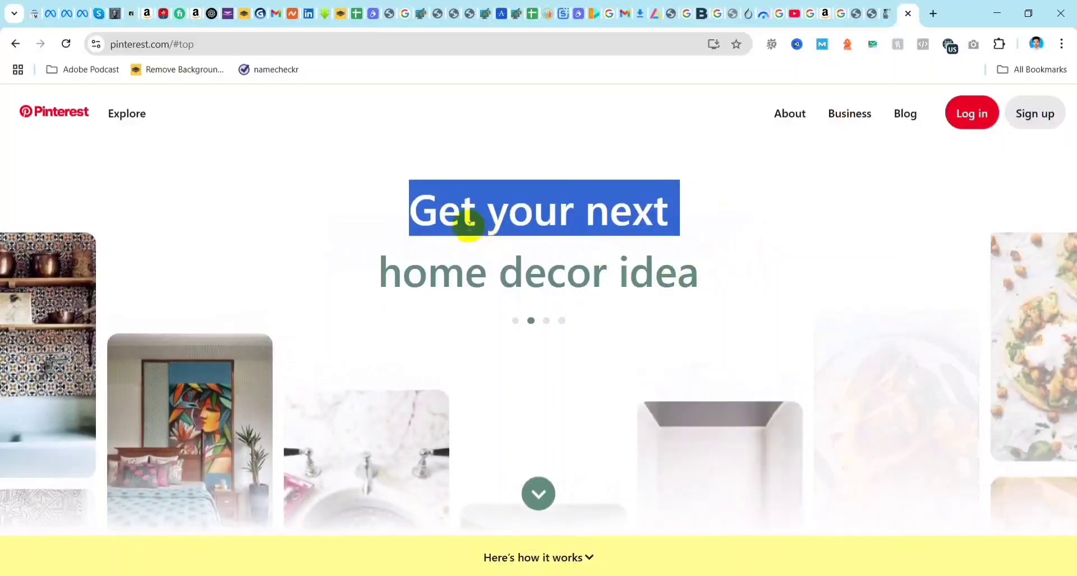
pyautogui.click(456, 216)
pyautogui.moveTo(409, 212); pyautogui.dragTo(712, 279)
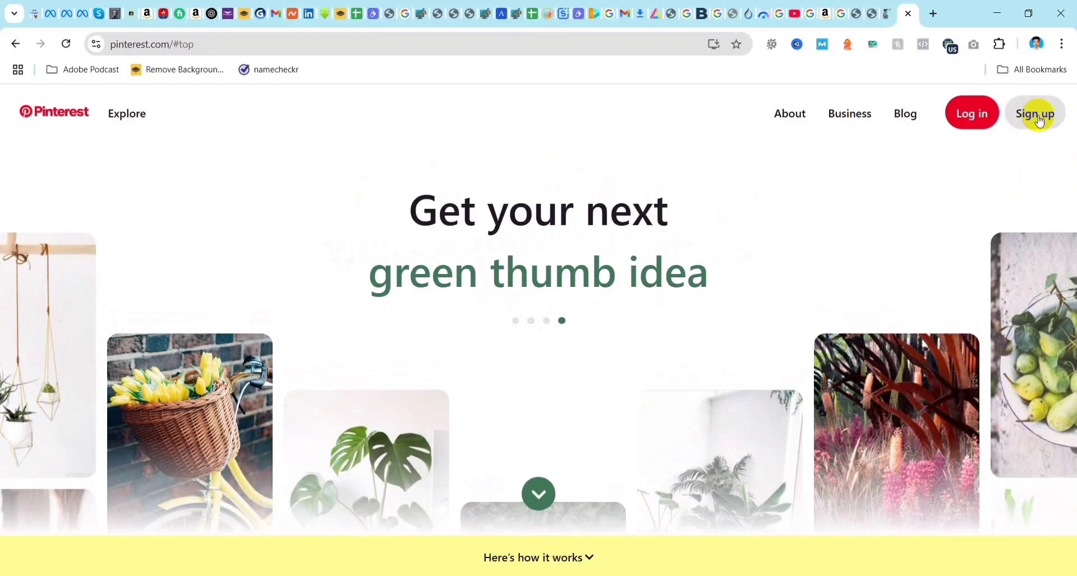
# Step: Open the Pinterest sign-up form and enter the account's e-mail address
pyautogui.click(1036, 114)
pyautogui.click(473, 238)
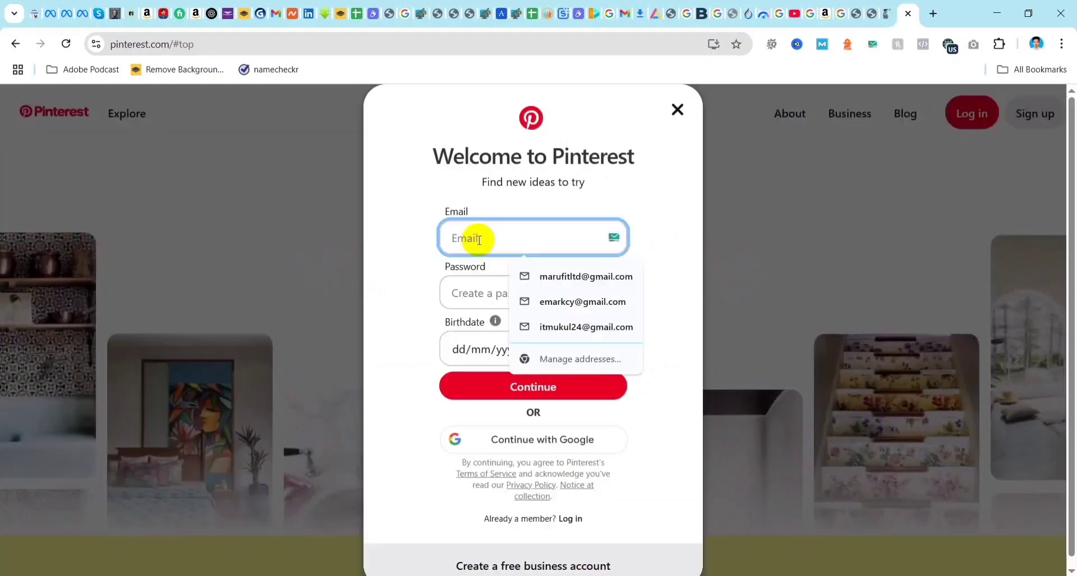
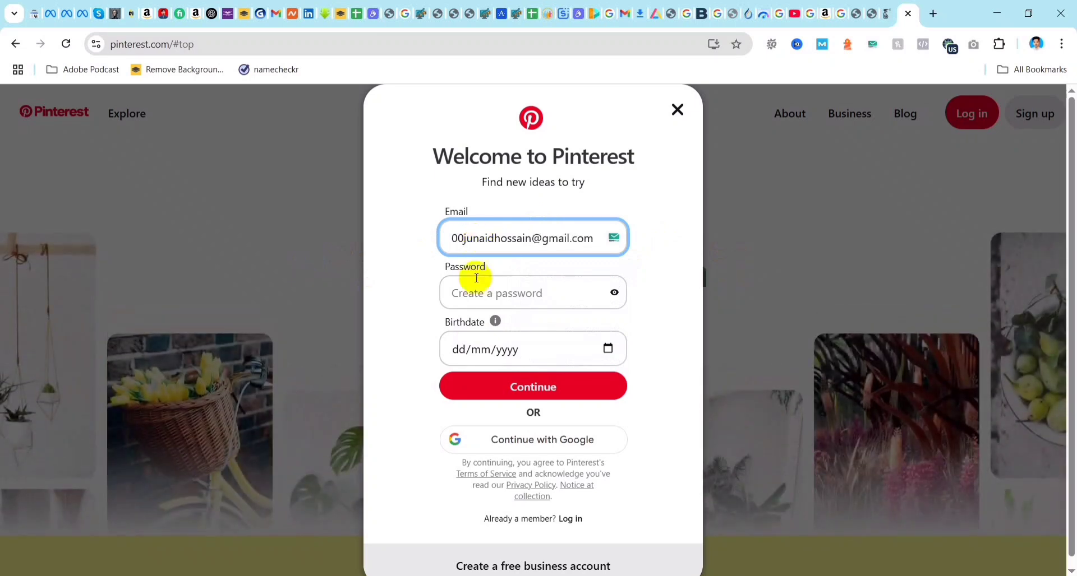
# Step: Enter a password for the new account in the sign-up form
pyautogui.click(492, 288)
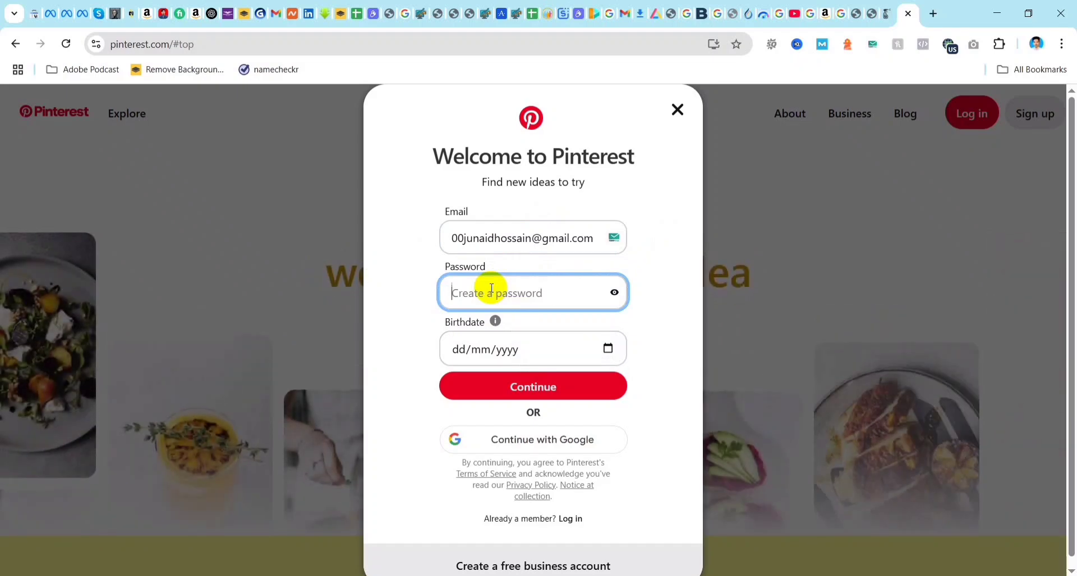
pyautogui.write('•••••••')
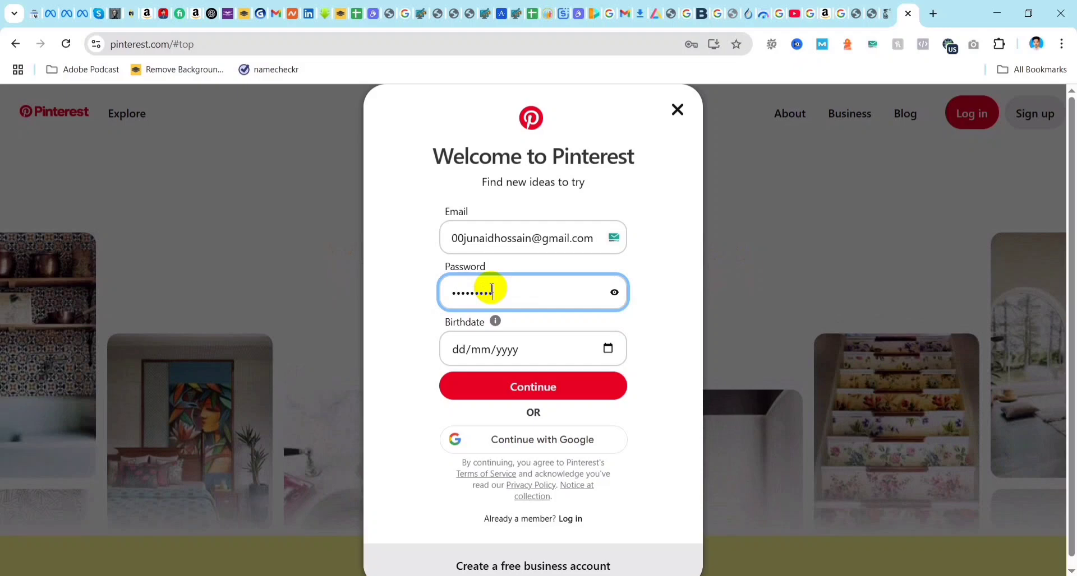
pyautogui.write('••••••')
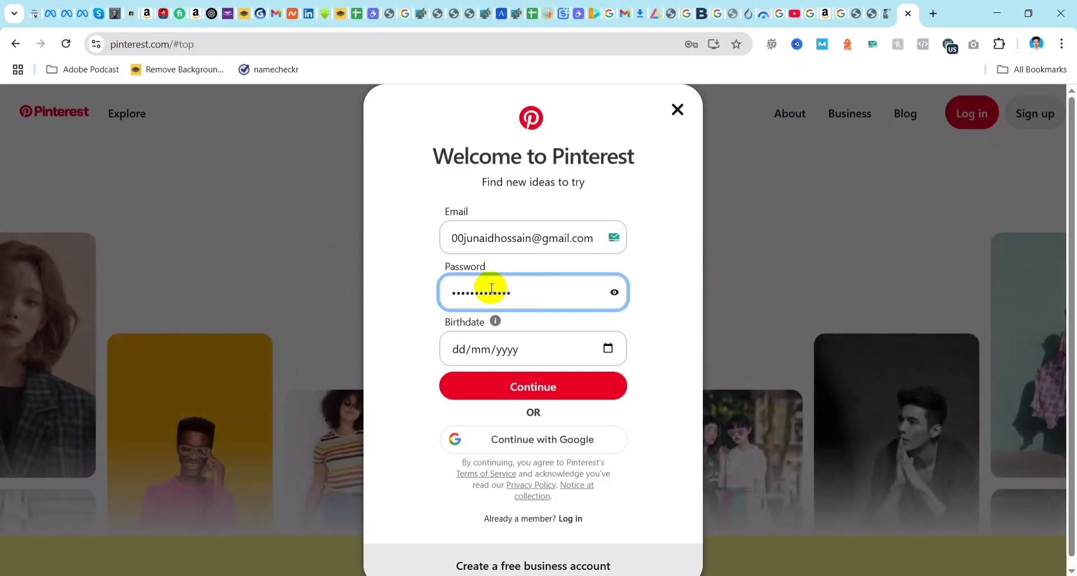
pyautogui.write('••')
# Step: Fill in the birthdate and submit the sign-up form, declining to save the login in the browser
pyautogui.click(475, 353)
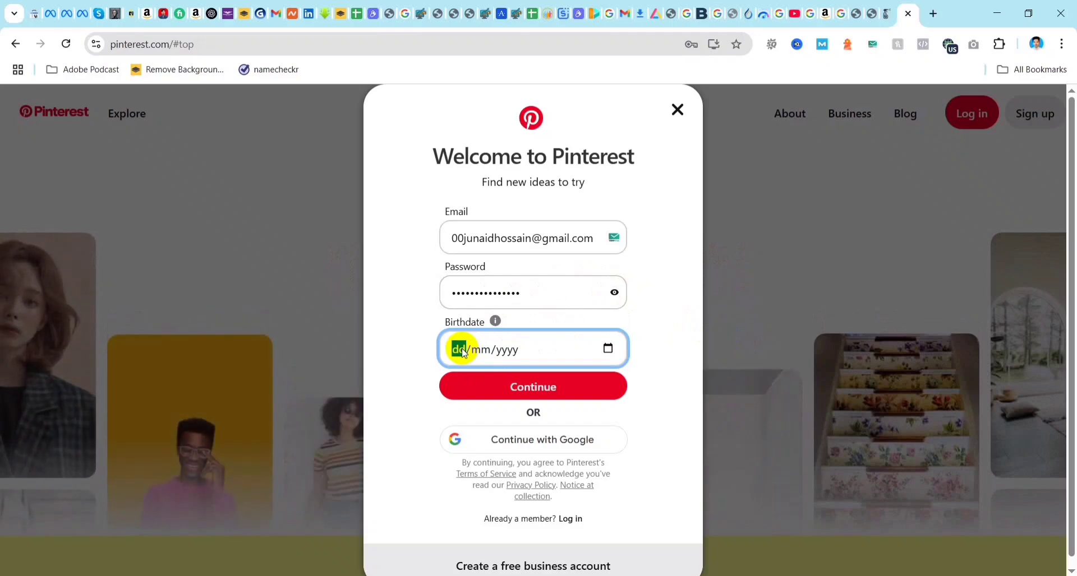
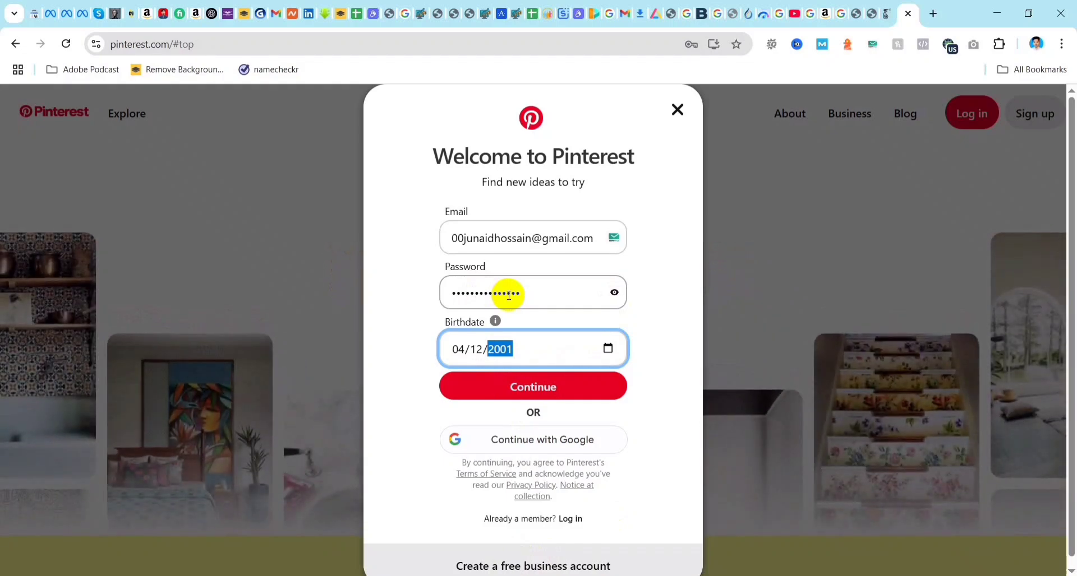
pyautogui.click(537, 392)
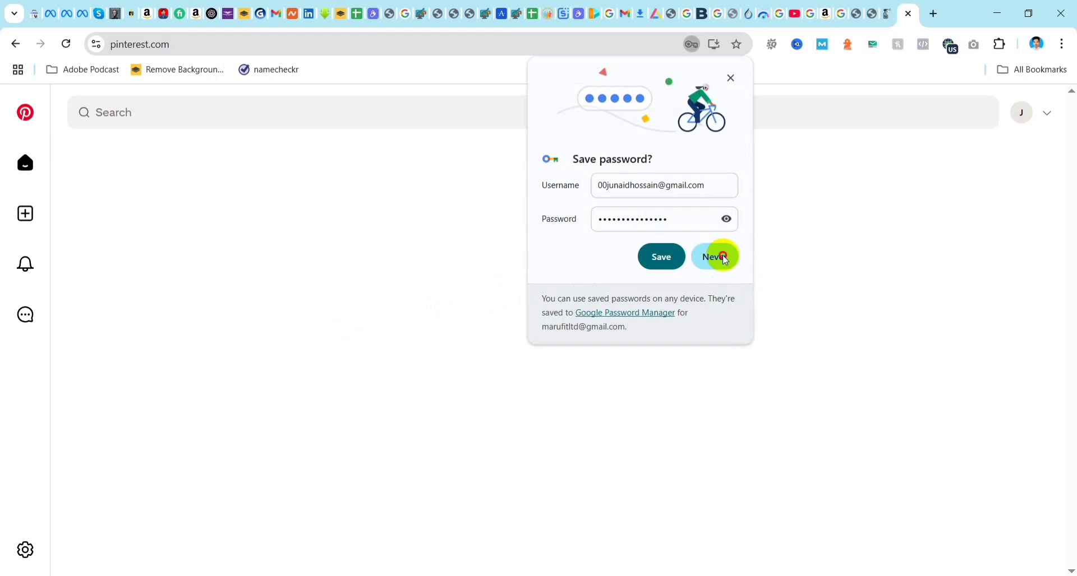
pyautogui.click(723, 258)
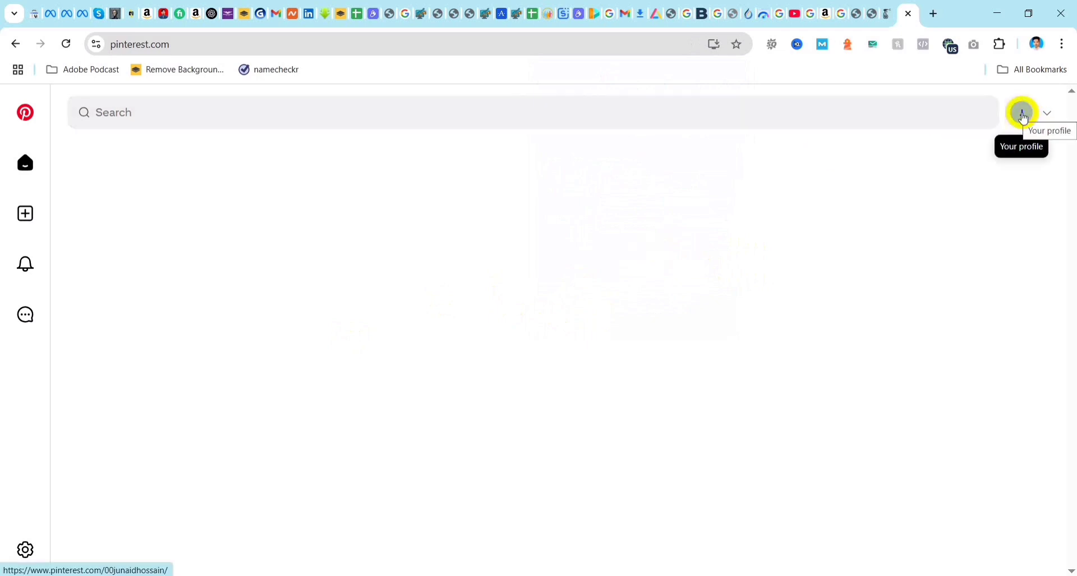
# Step: View the account's saved Pins and public profile, and open the profile for editing
pyautogui.click(1024, 118)
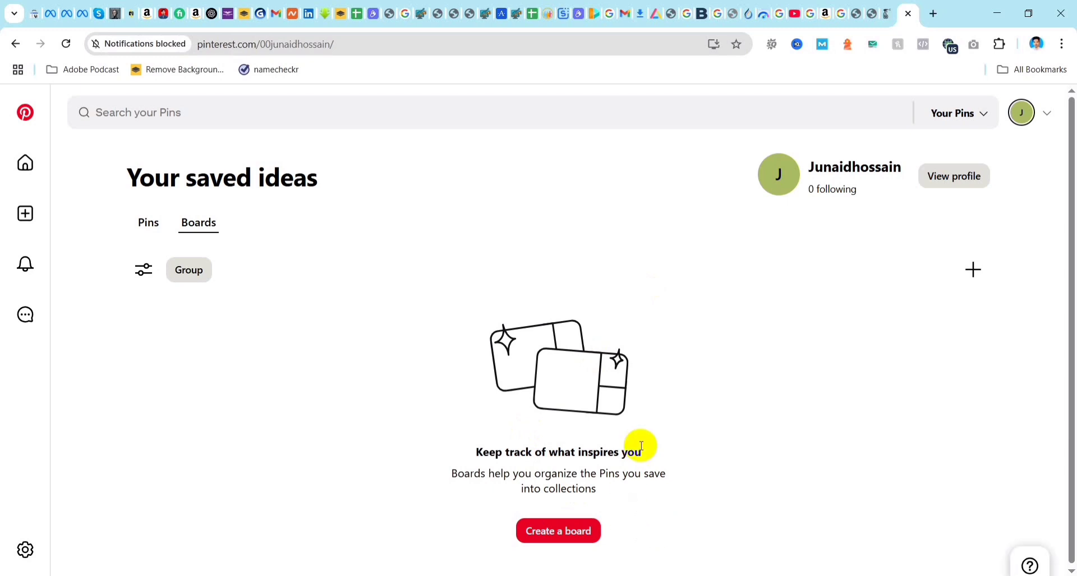
pyautogui.click(148, 224)
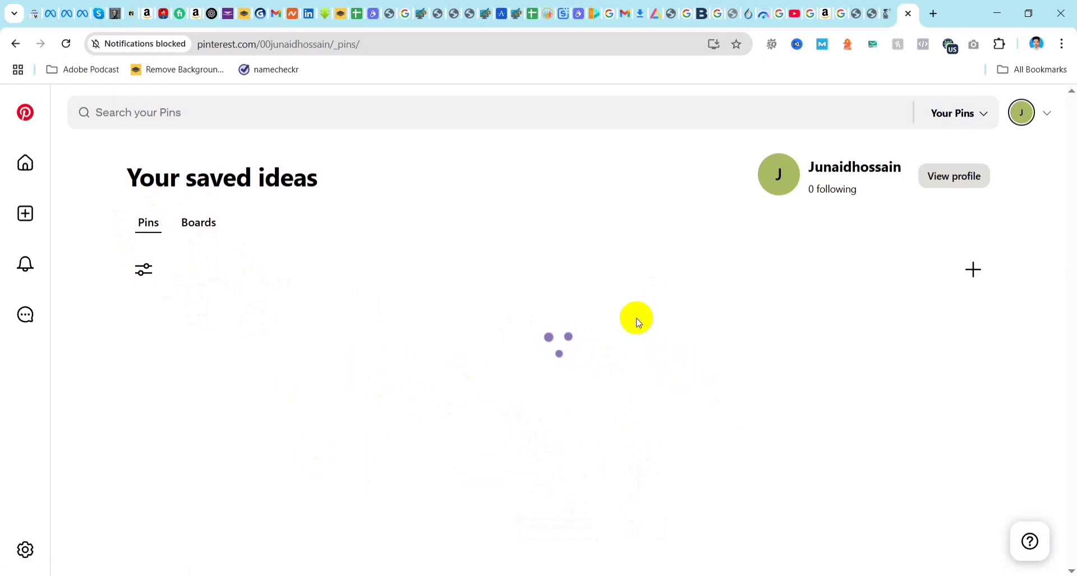
pyautogui.click(956, 177)
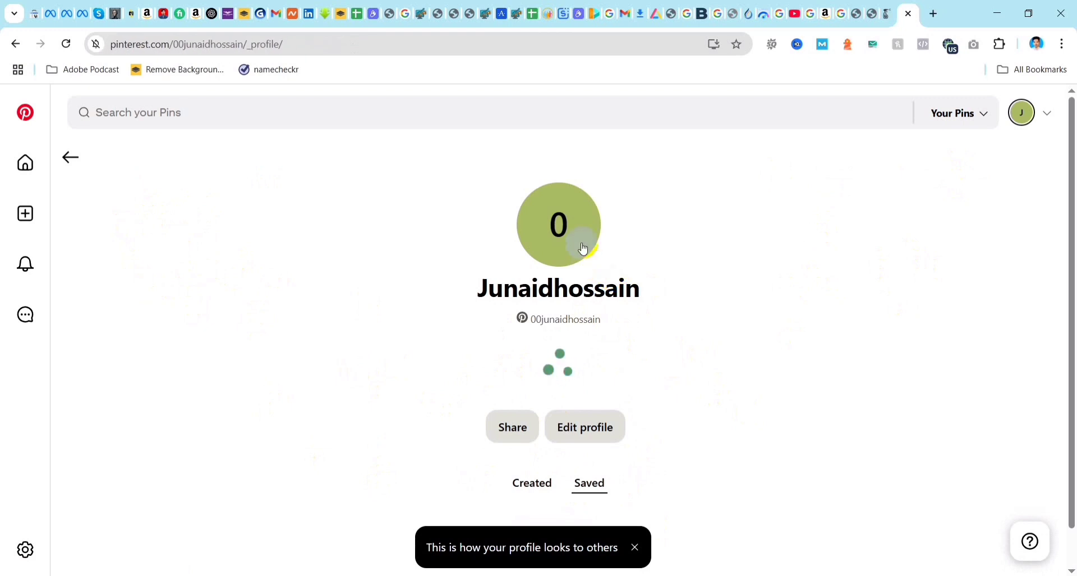
pyautogui.click(596, 429)
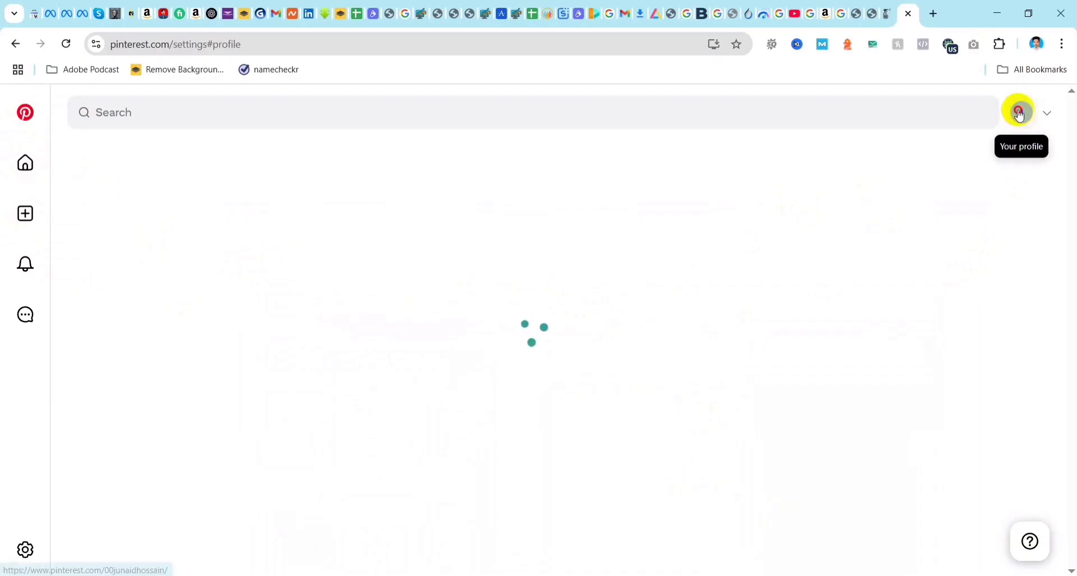
# Step: Return to the saved ideas page and start a new board named "Digital Marketing"
pyautogui.click(1020, 115)
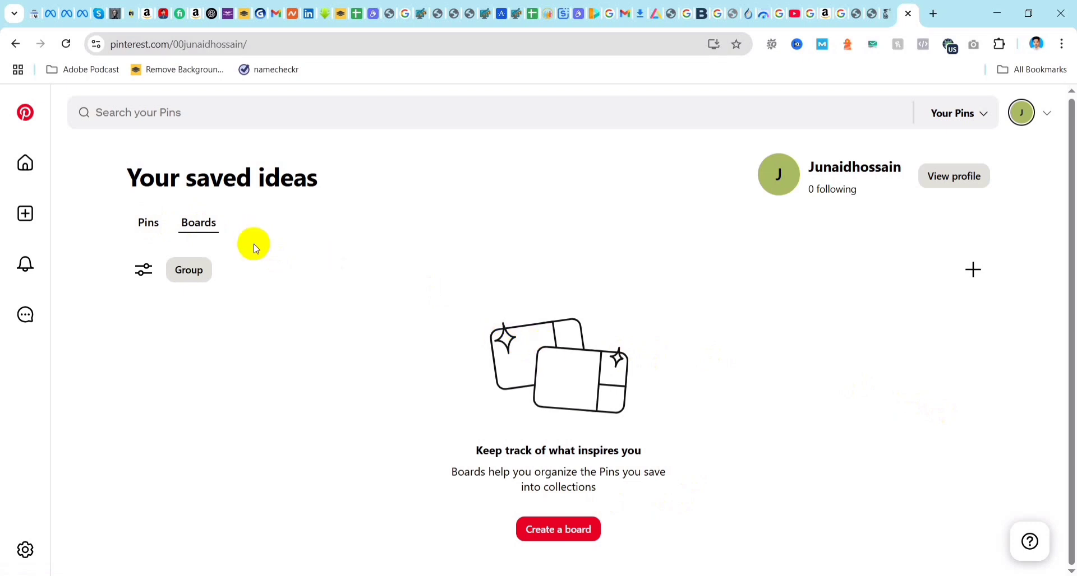
pyautogui.click(149, 222)
pyautogui.click(197, 224)
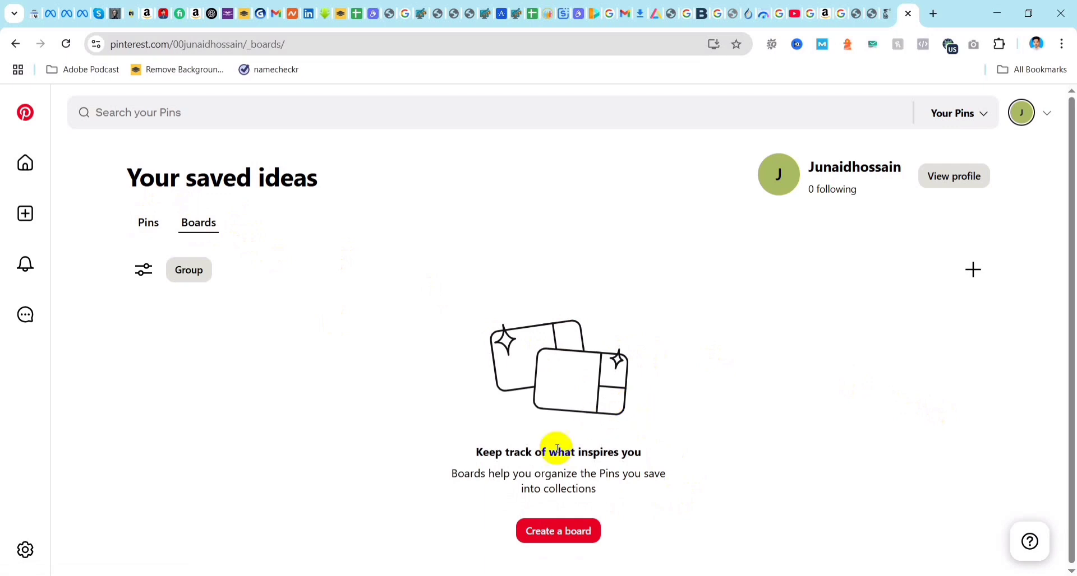
pyautogui.click(563, 532)
pyautogui.click(446, 278)
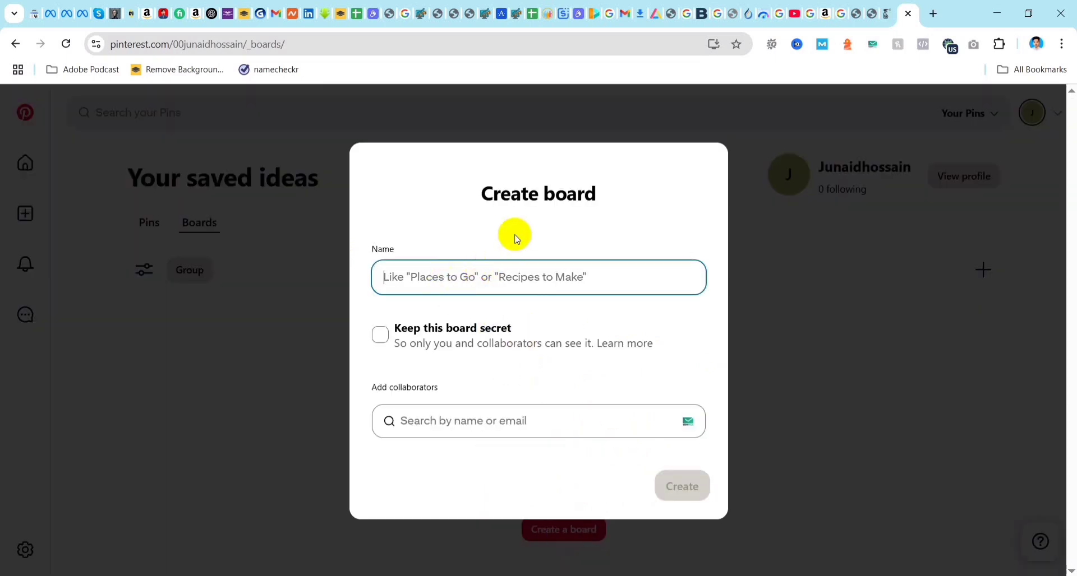
pyautogui.write('Digital Marketing')
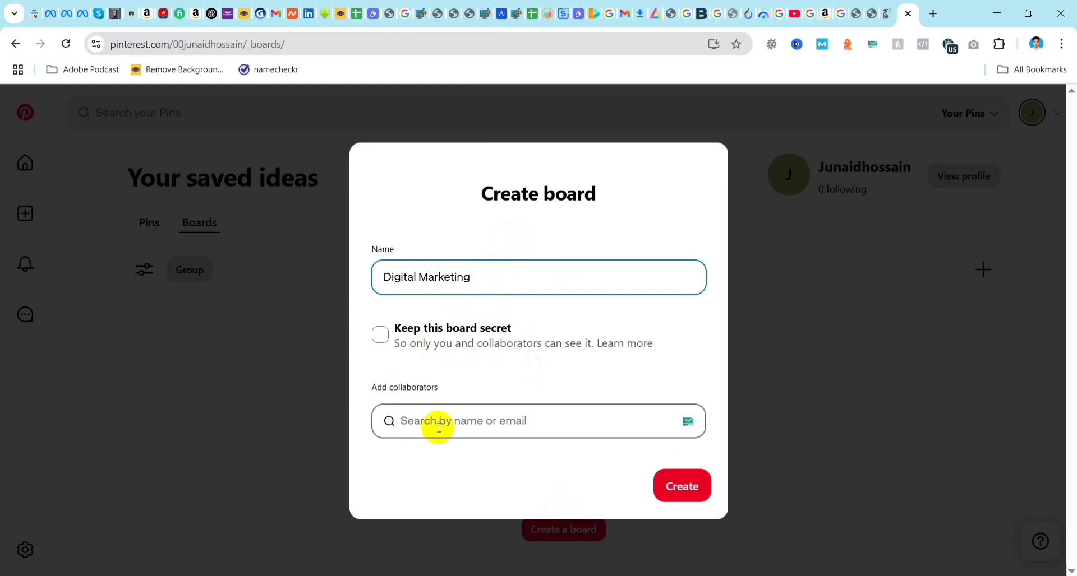
pyautogui.moveTo(476, 277); pyautogui.dragTo(372, 277)
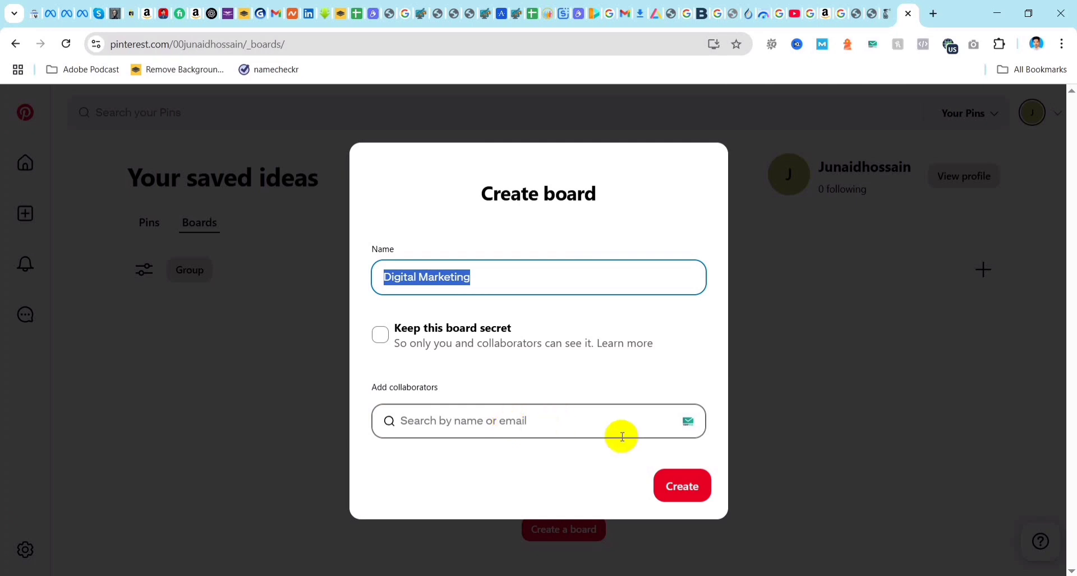
# Step: Check the collaborator search, leave it empty, and create the non-secret Digital Marketing board
pyautogui.click(458, 426)
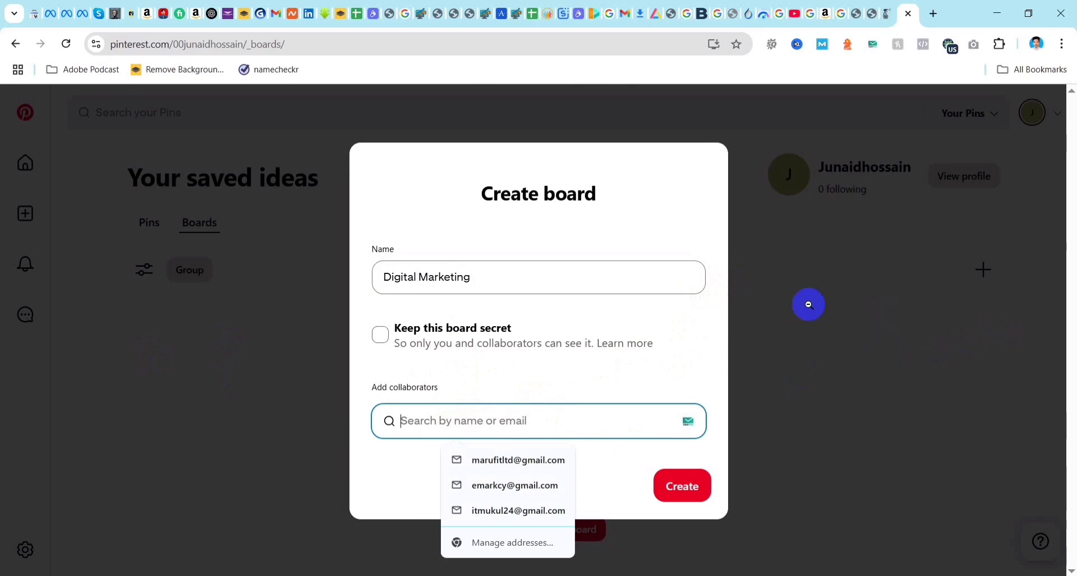
pyautogui.click(407, 420)
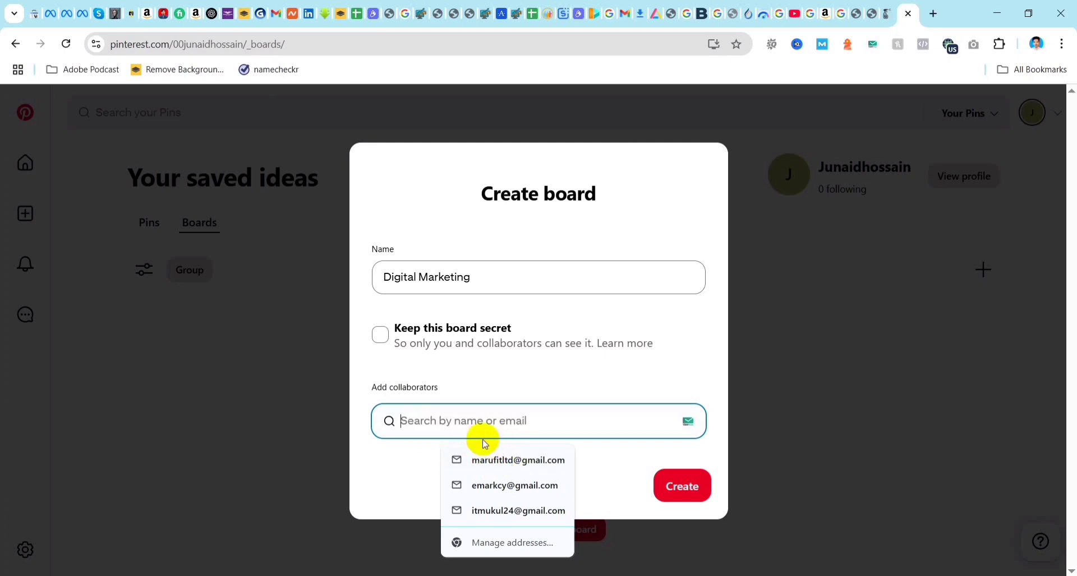
pyautogui.click(689, 489)
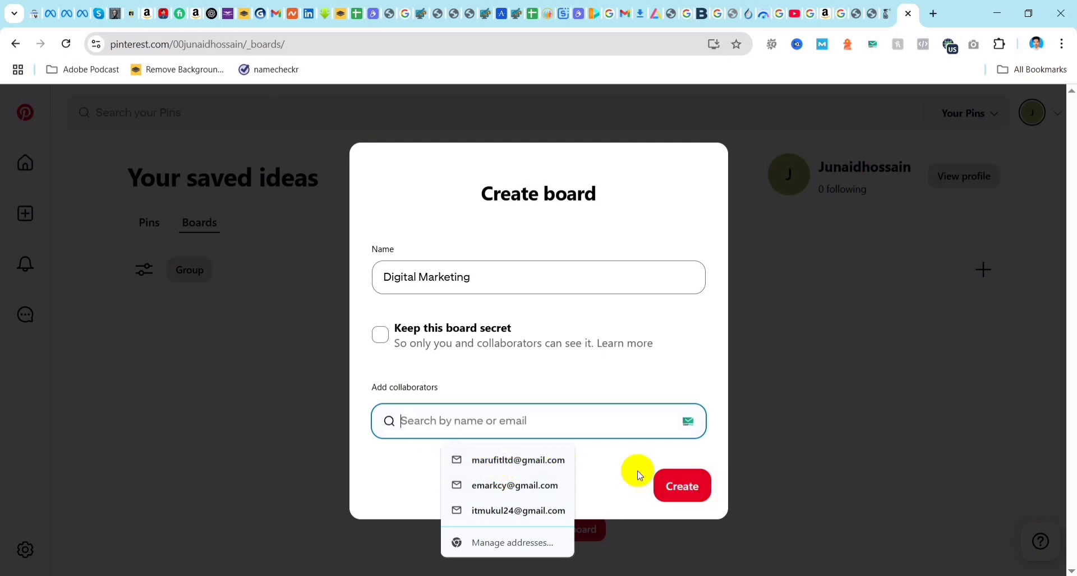
pyautogui.click(586, 379)
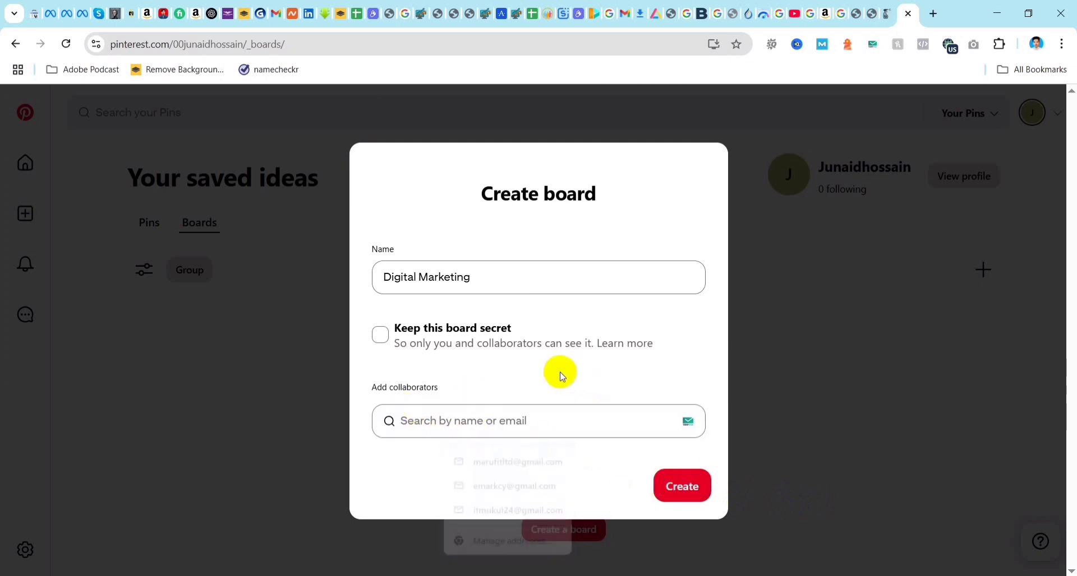
pyautogui.click(683, 498)
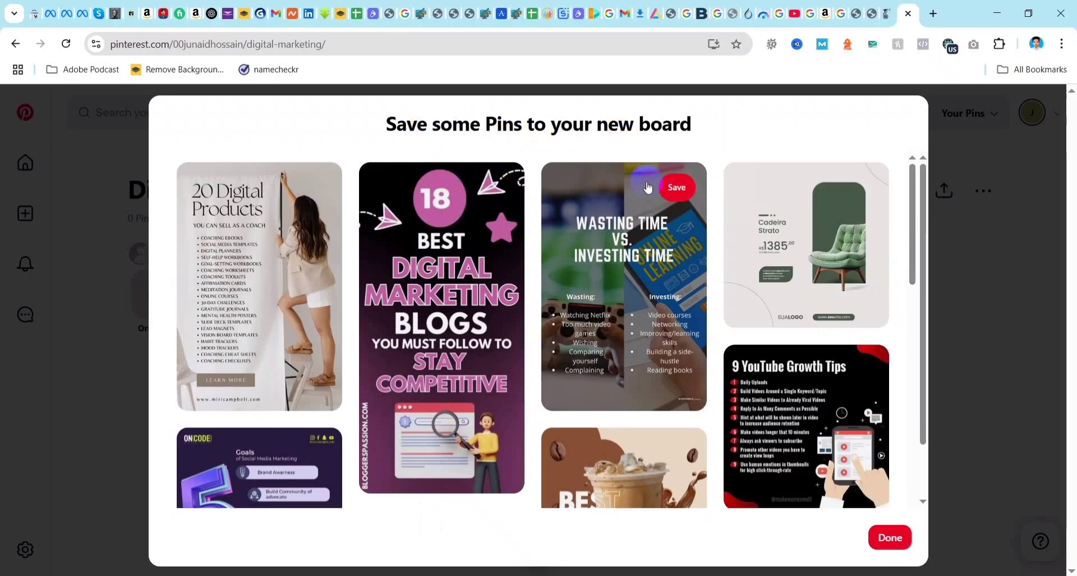
# Step: Browse the suggested Pins and save the robotic hand Pin to the Digital Marketing board
pyautogui.scroll(-10, 600, 362)
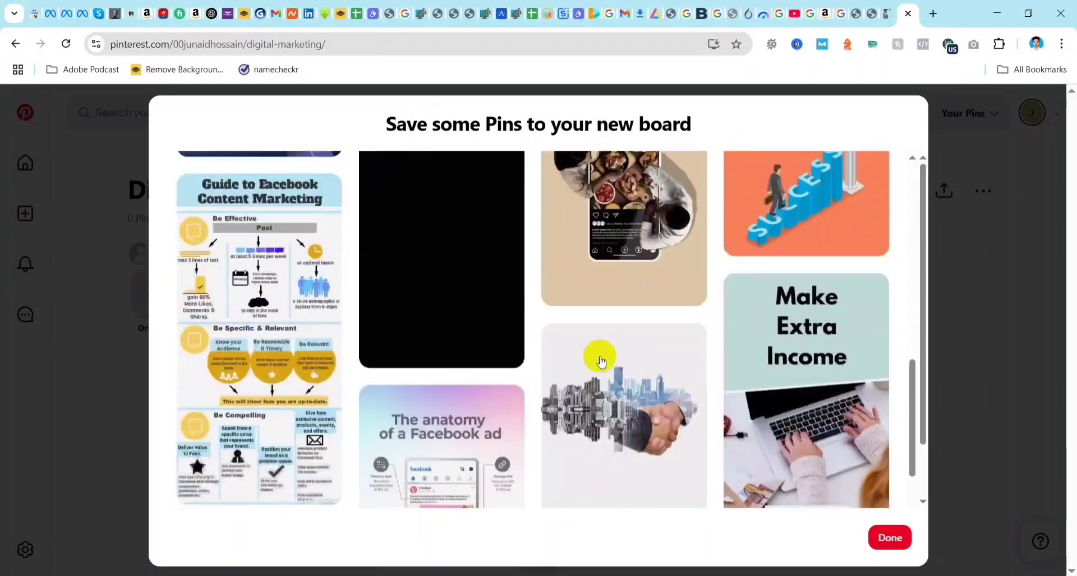
pyautogui.scroll(-5, 600, 362)
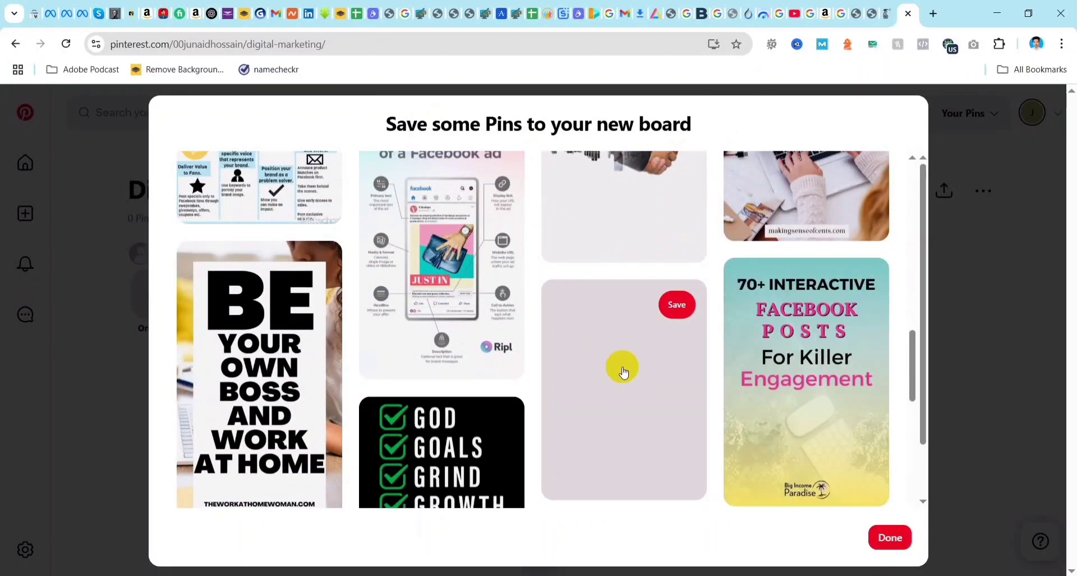
pyautogui.scroll(-4, 617, 367)
pyautogui.scroll(-3, 594, 393)
pyautogui.scroll(12, 561, 370)
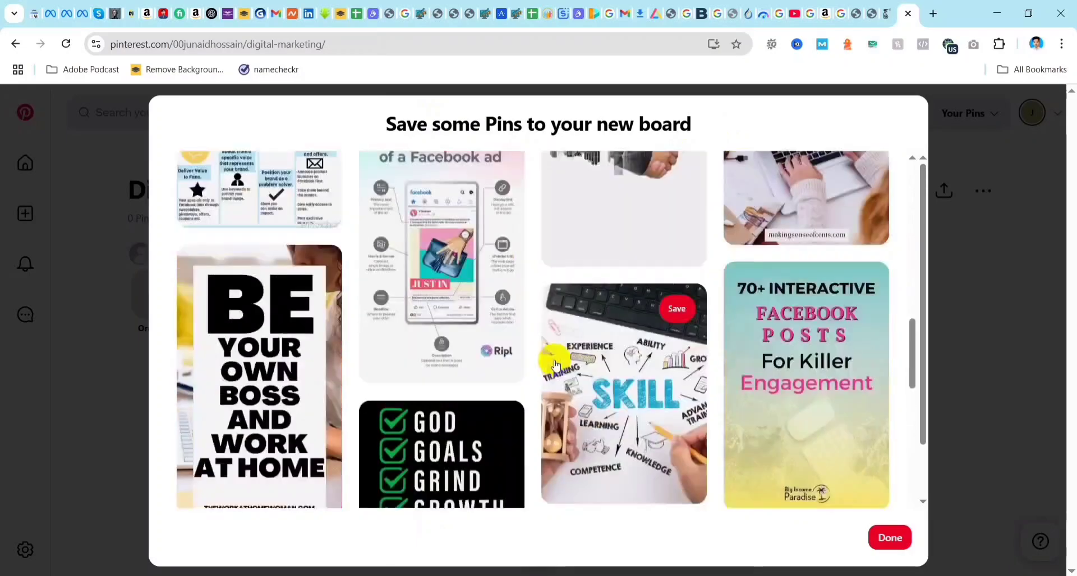
pyautogui.scroll(5, 368, 334)
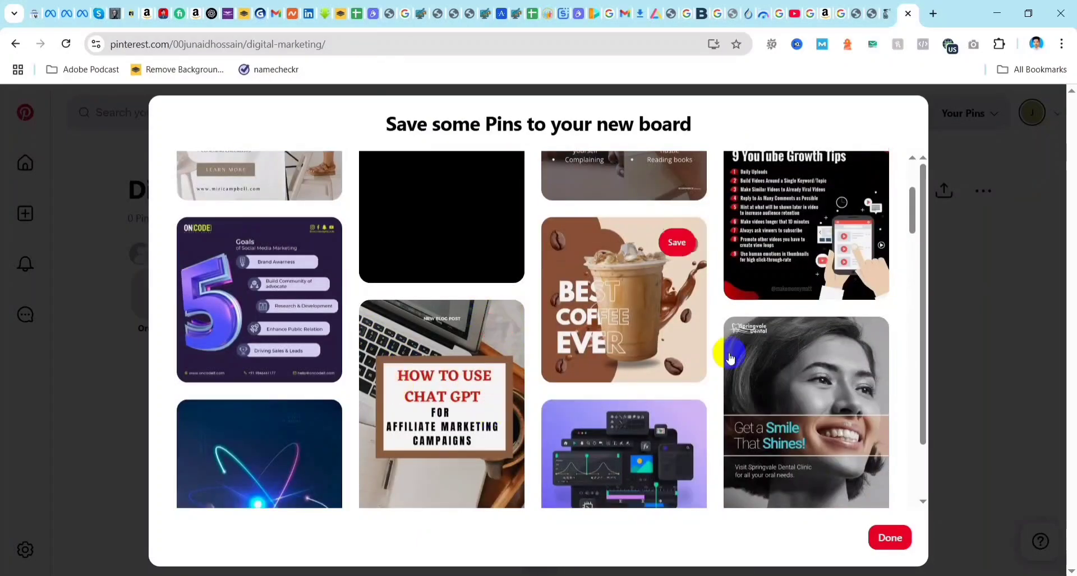
pyautogui.scroll(-5, 483, 400)
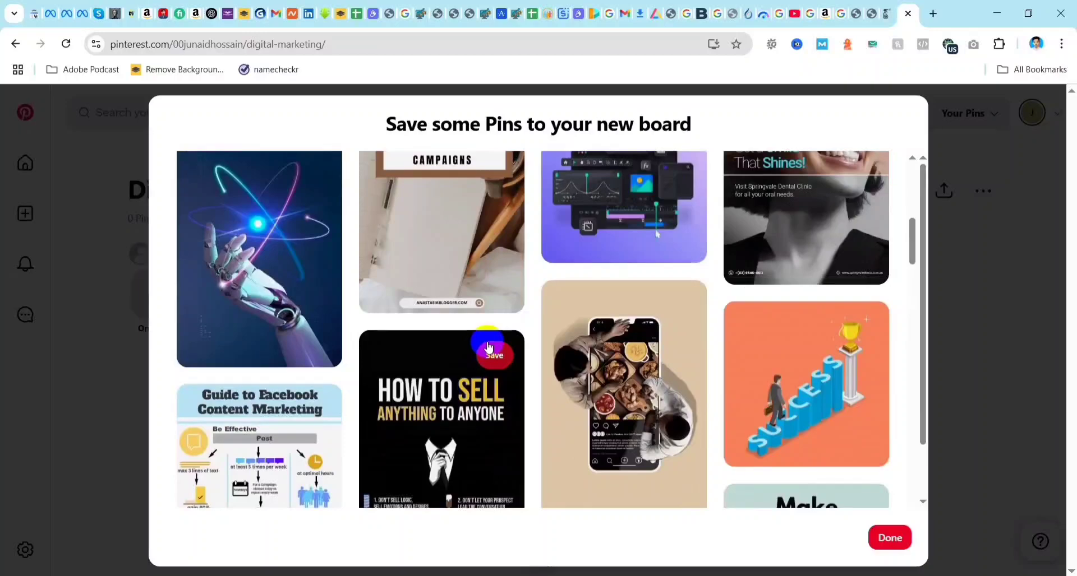
pyautogui.click(488, 348)
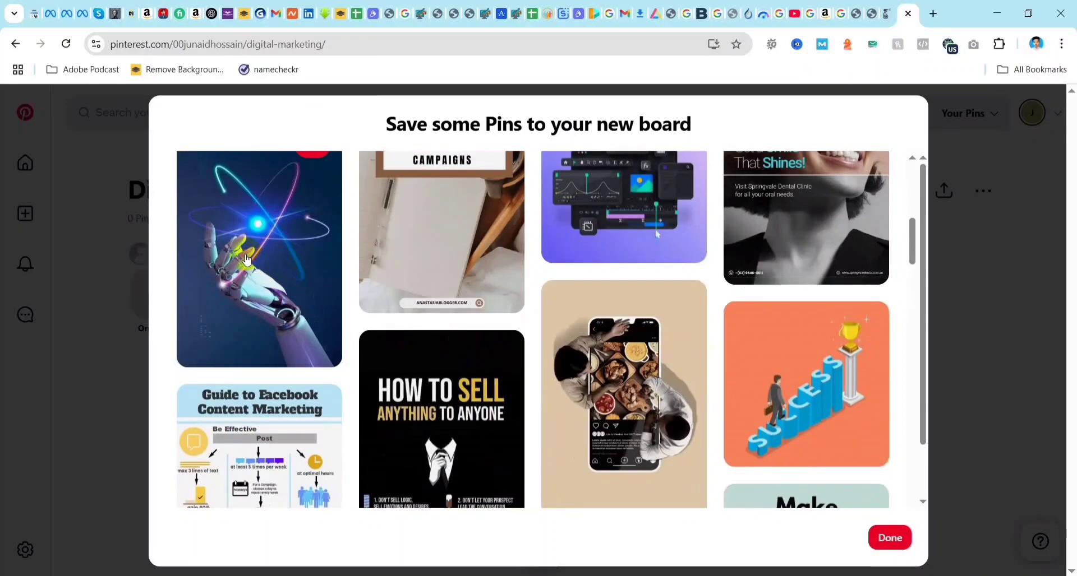
pyautogui.scroll(1, 403, 337)
pyautogui.click(327, 249)
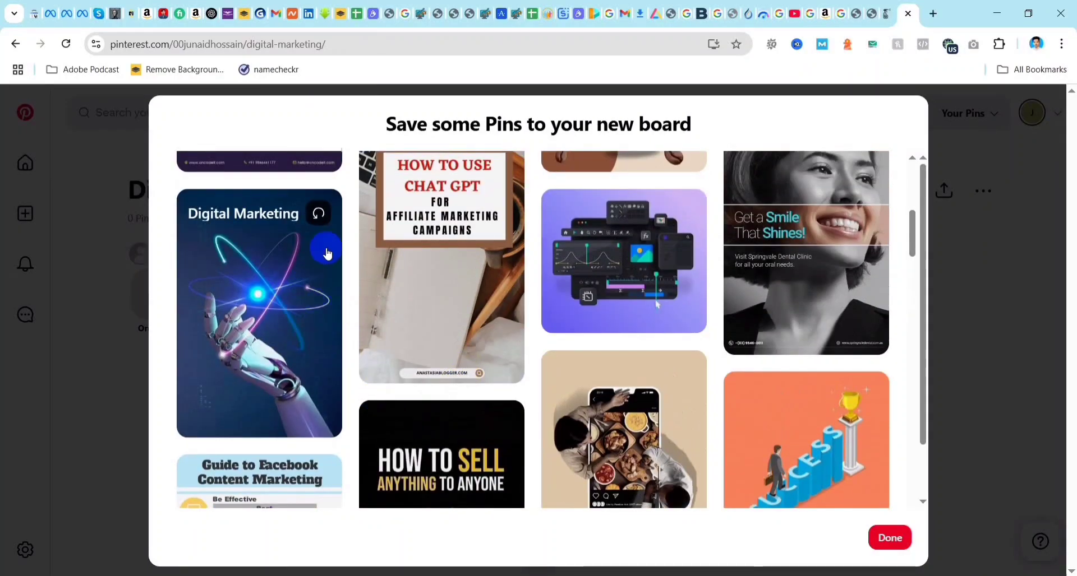
# Step: Save the "How to Sell Anything to Anyone" and "Make Extra Income" Pins to the Digital Marketing board and finish adding Pins
pyautogui.scroll(-2, 560, 384)
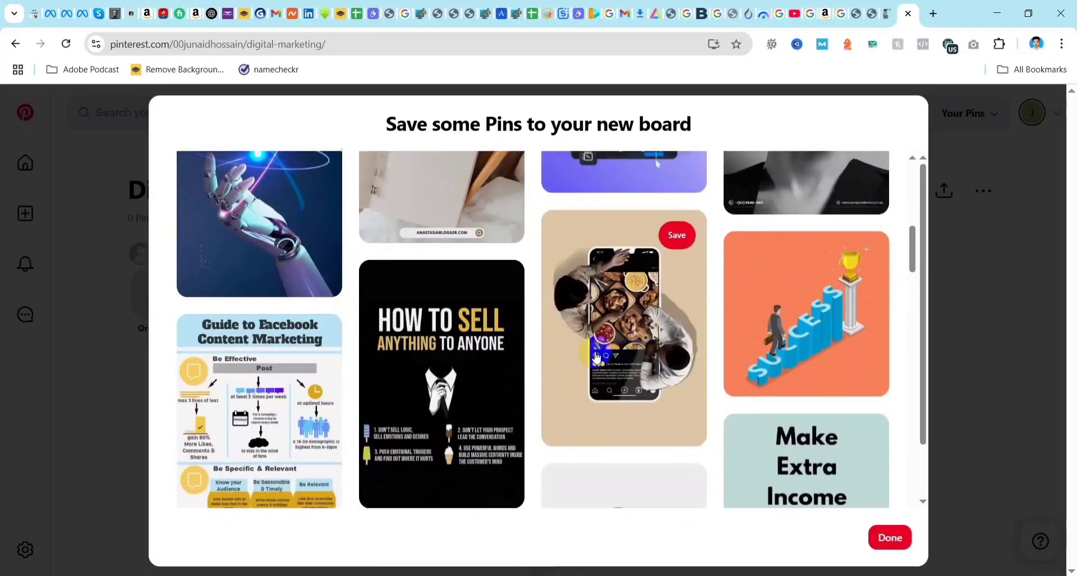
pyautogui.click(494, 285)
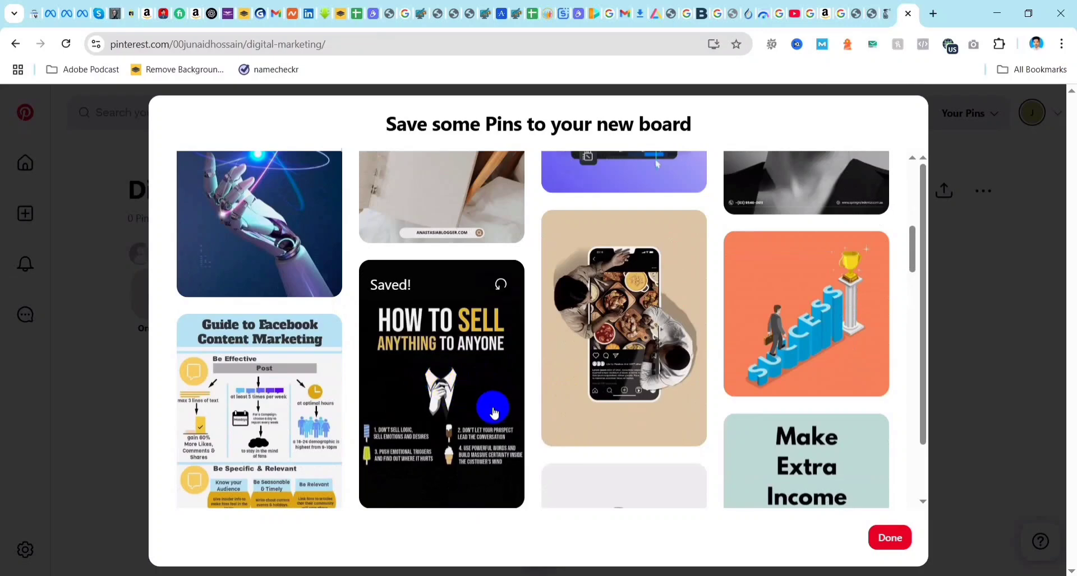
pyautogui.scroll(-1, 711, 368)
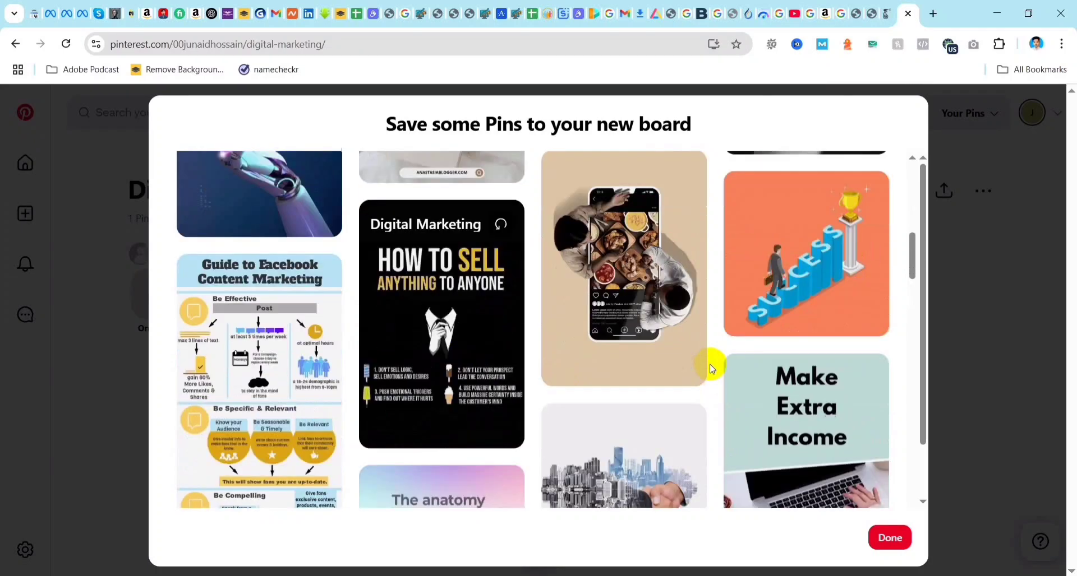
pyautogui.scroll(-2, 711, 368)
pyautogui.click(787, 370)
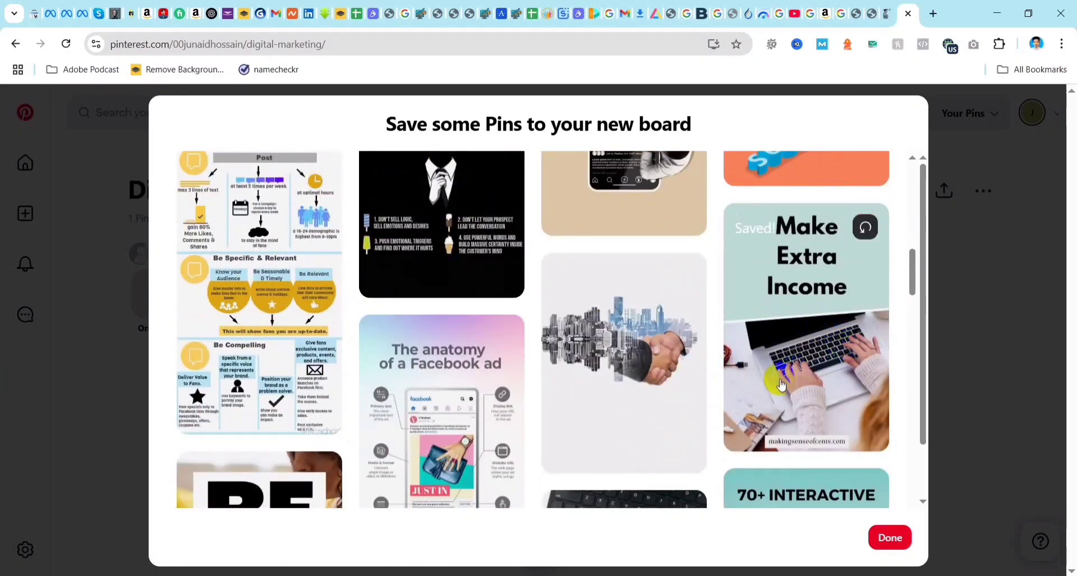
pyautogui.click(890, 538)
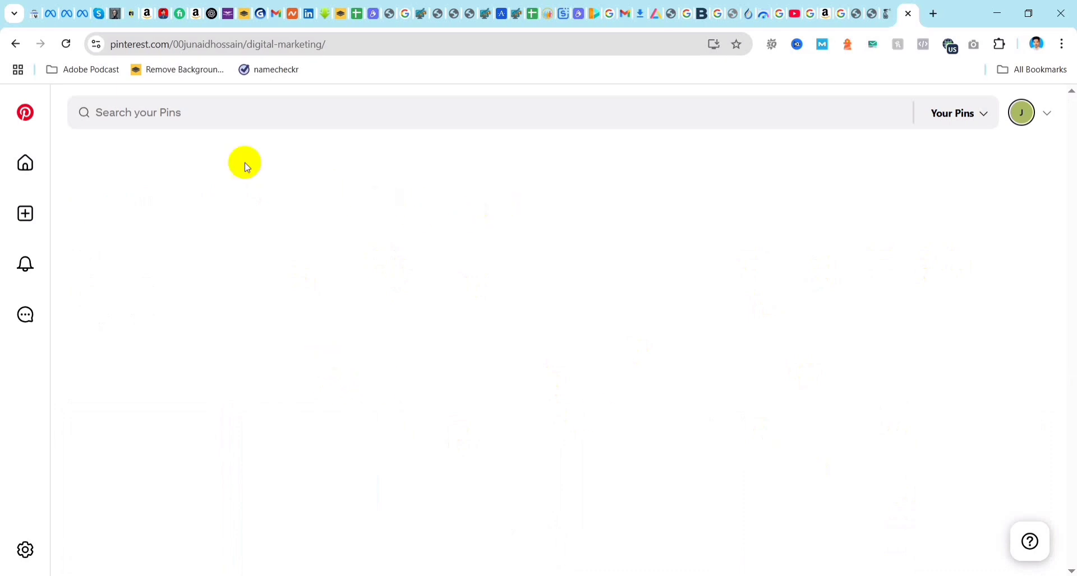
# Step: Go to the home feed and complete the welcome questions with gender Male, language English (US) and country Bangladesh
pyautogui.click(26, 164)
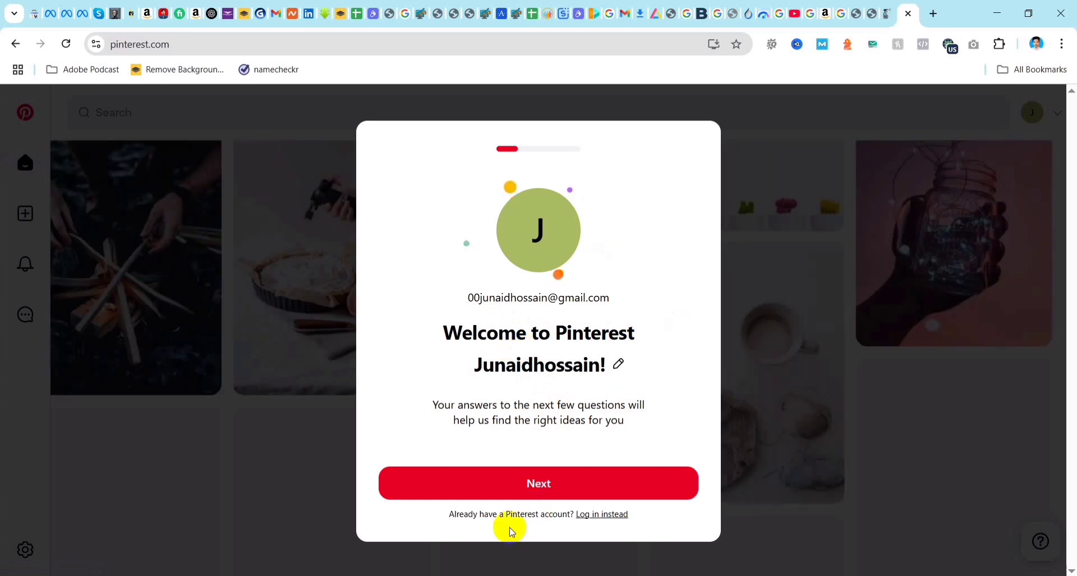
pyautogui.click(538, 488)
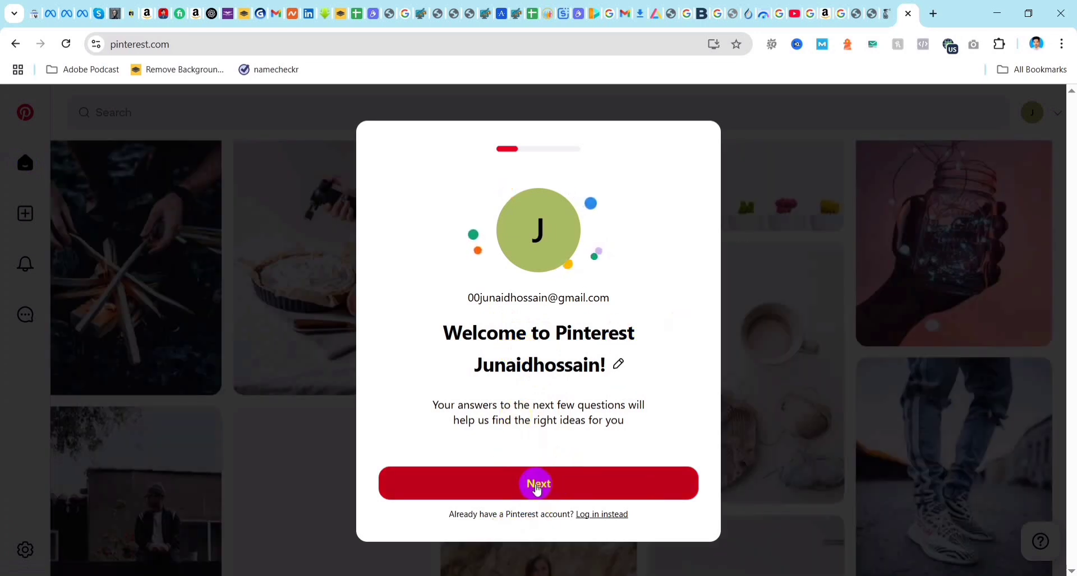
pyautogui.click(388, 345)
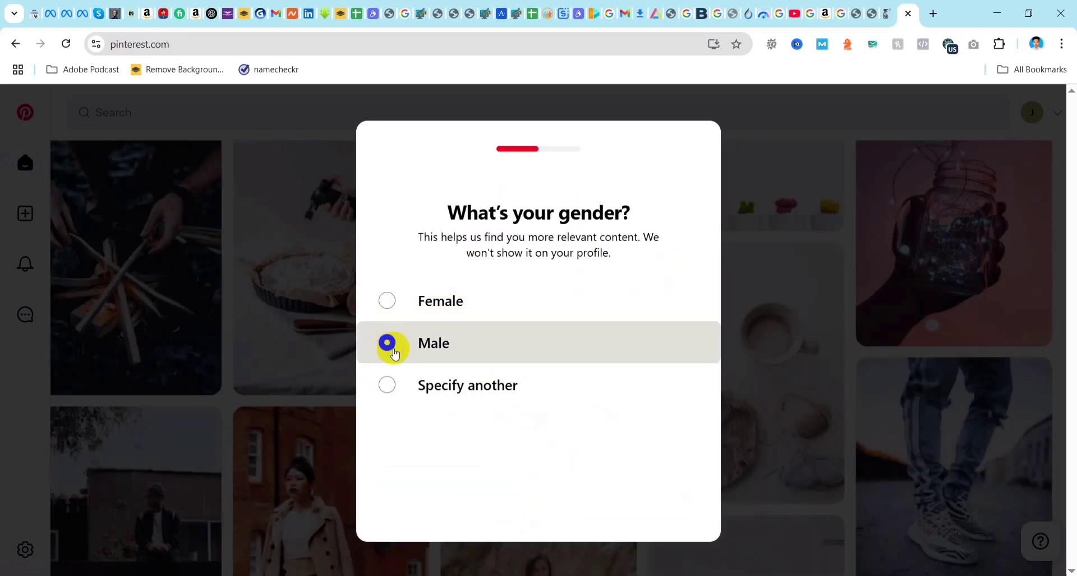
pyautogui.click(535, 507)
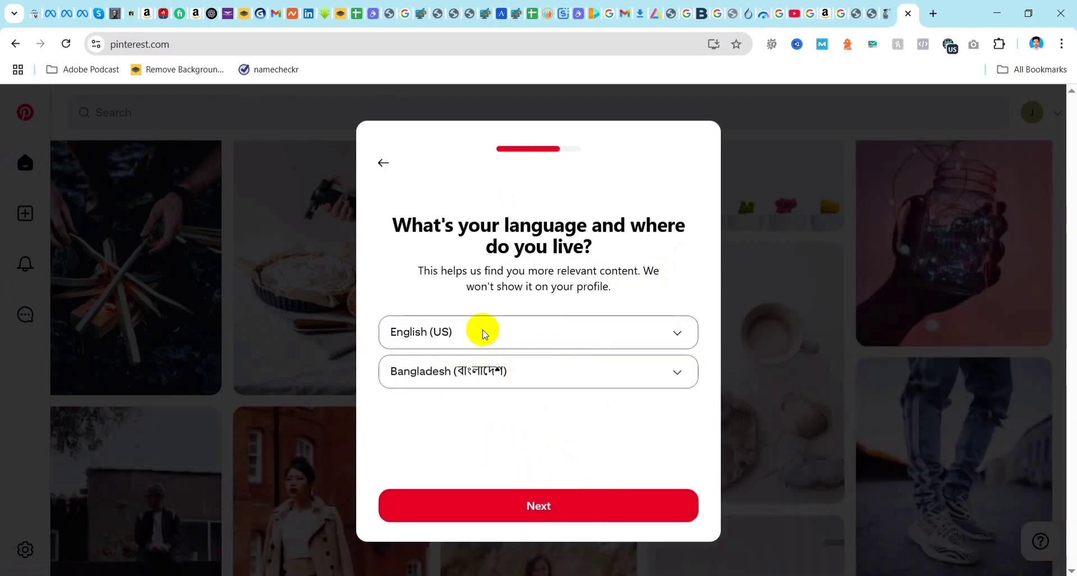
pyautogui.click(550, 340)
pyautogui.click(550, 339)
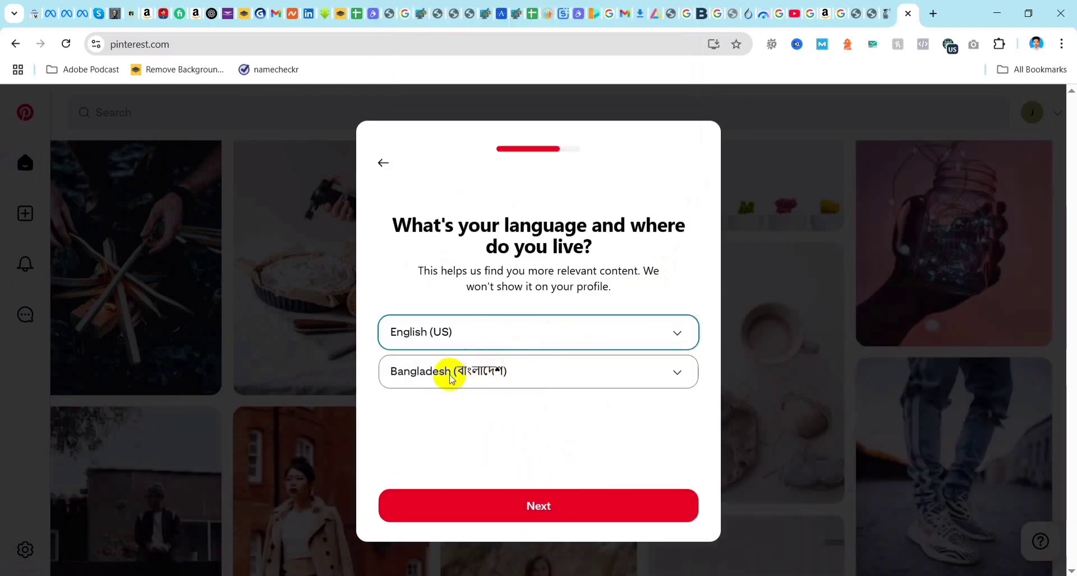
pyautogui.click(540, 511)
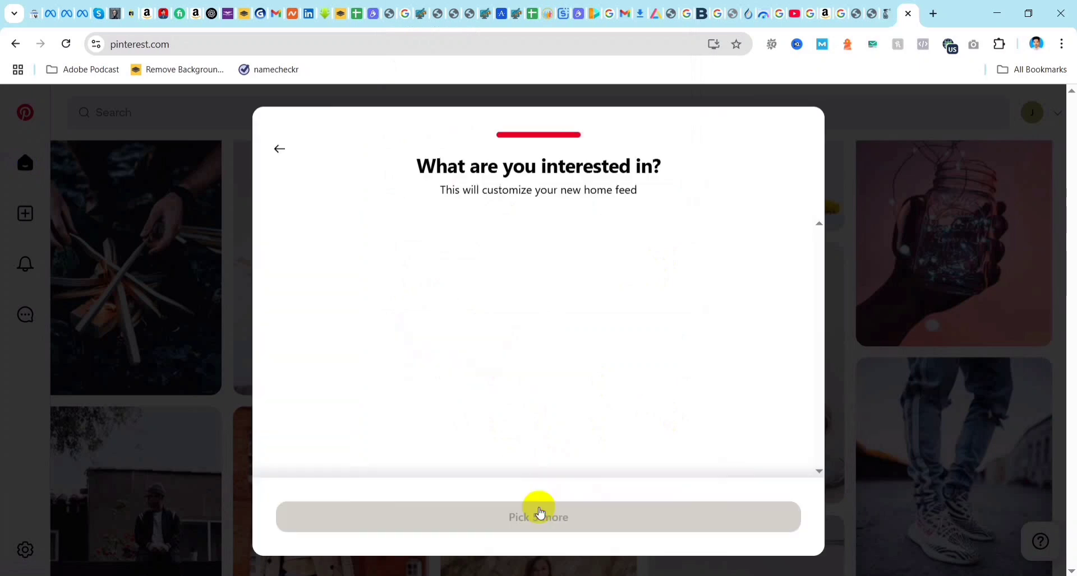
# Step: Select iPhone, Logo and identity, and Galaxy Wallpaper as interests for the home feed
pyautogui.click(627, 364)
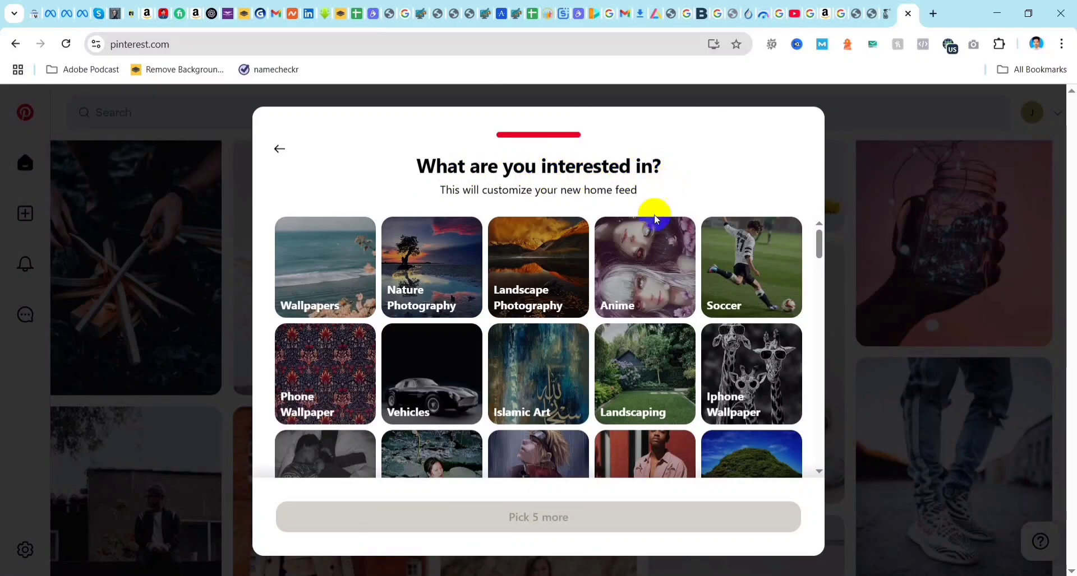
pyautogui.click(670, 334)
pyautogui.click(532, 367)
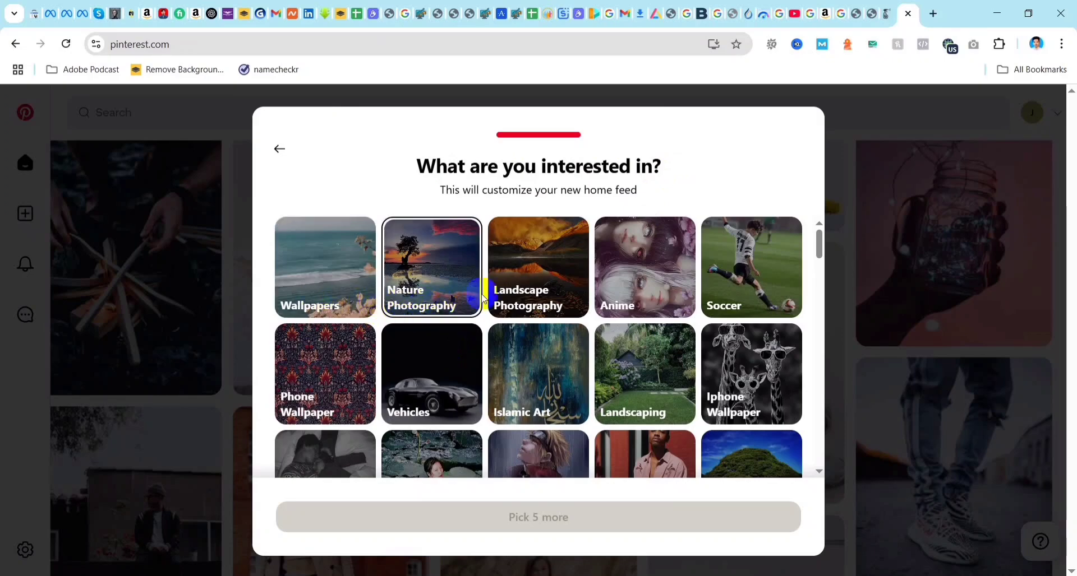
pyautogui.click(541, 313)
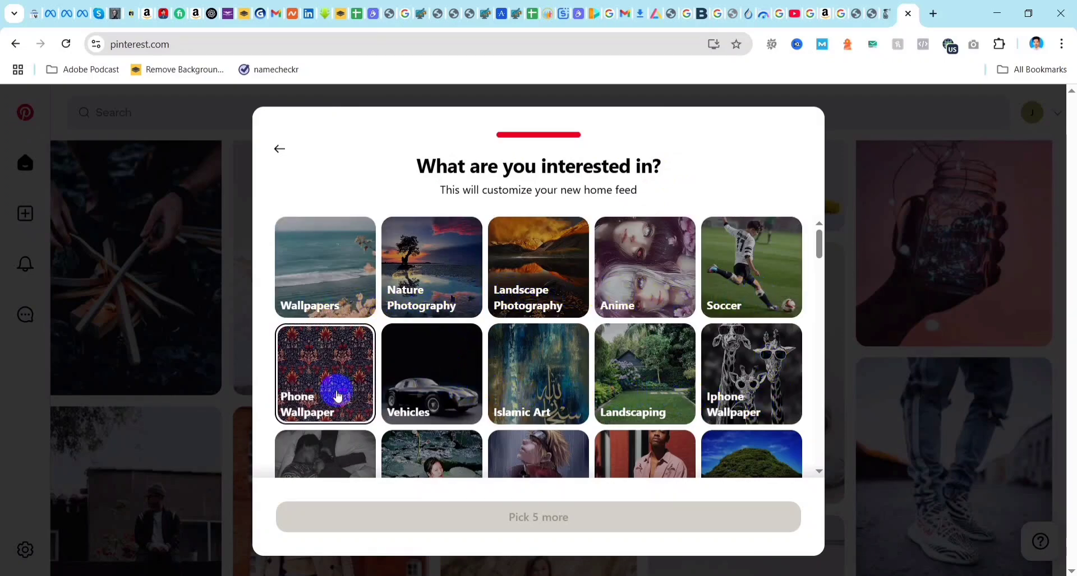
pyautogui.scroll(-3, 315, 415)
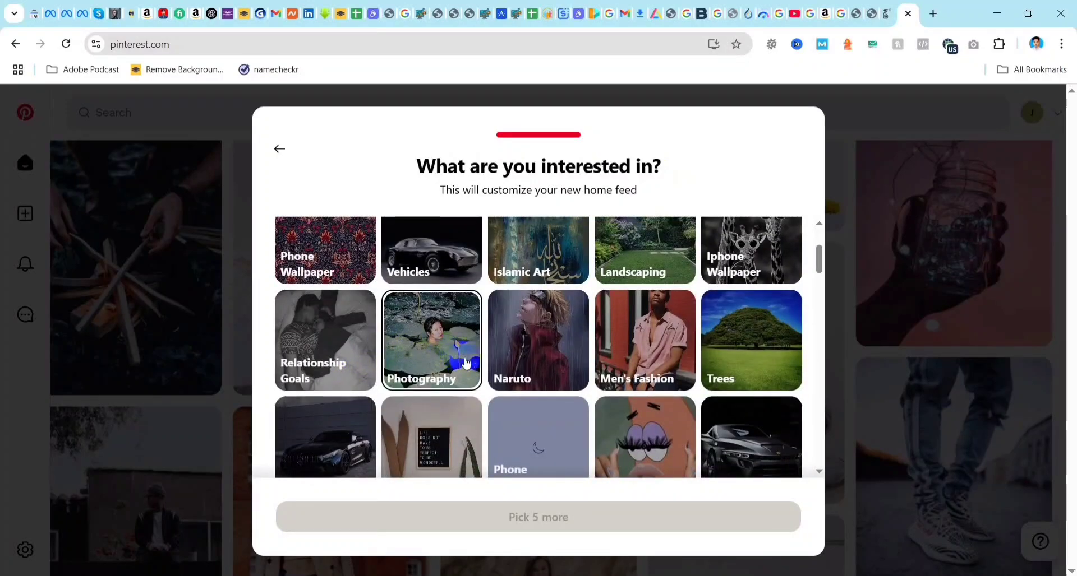
pyautogui.scroll(-2, 751, 348)
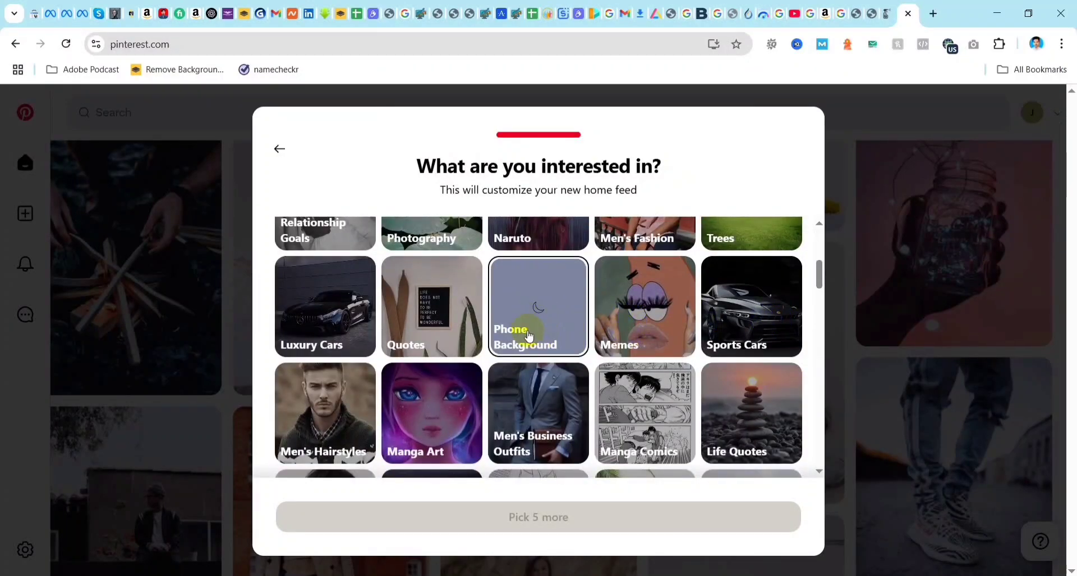
pyautogui.scroll(-1, 339, 351)
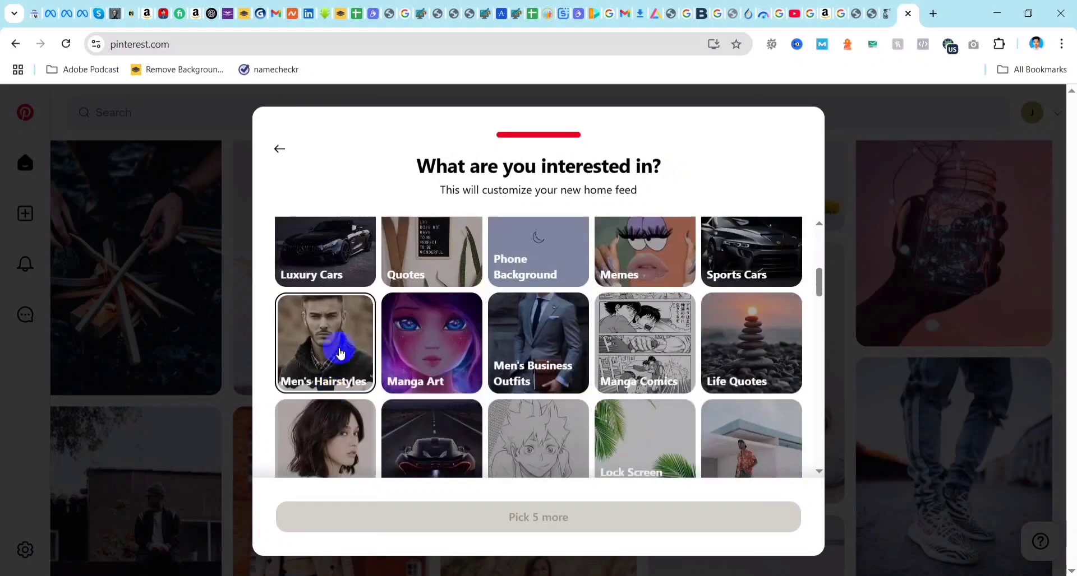
pyautogui.scroll(-1, 437, 357)
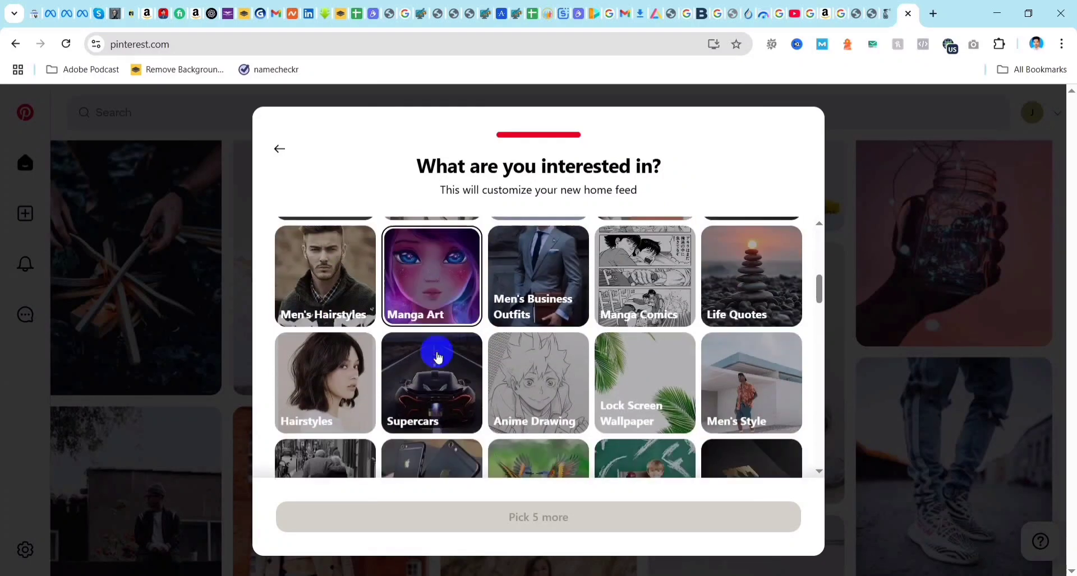
pyautogui.scroll(-1, 728, 300)
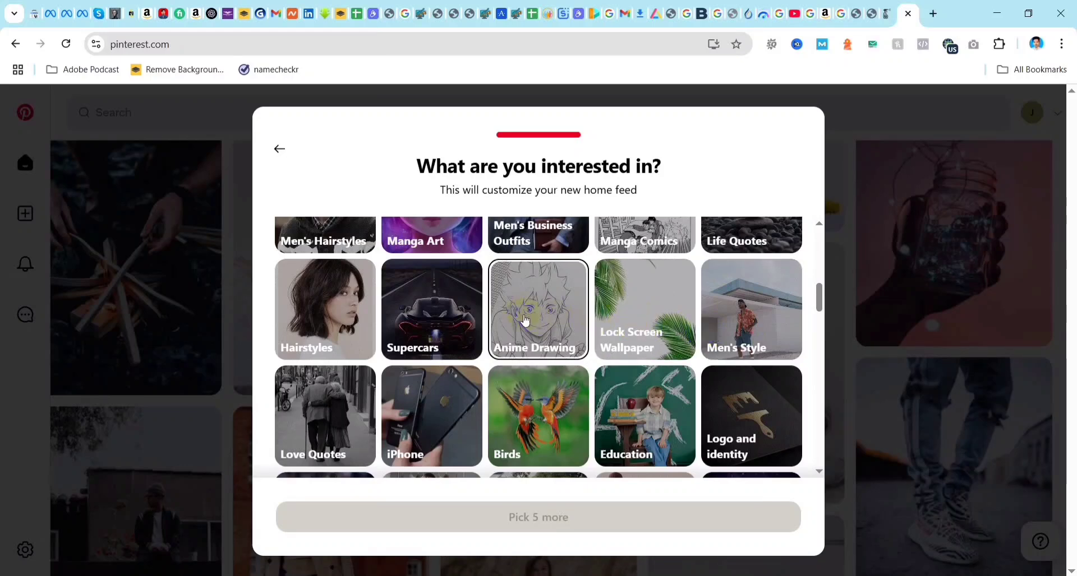
pyautogui.scroll(-1, 314, 325)
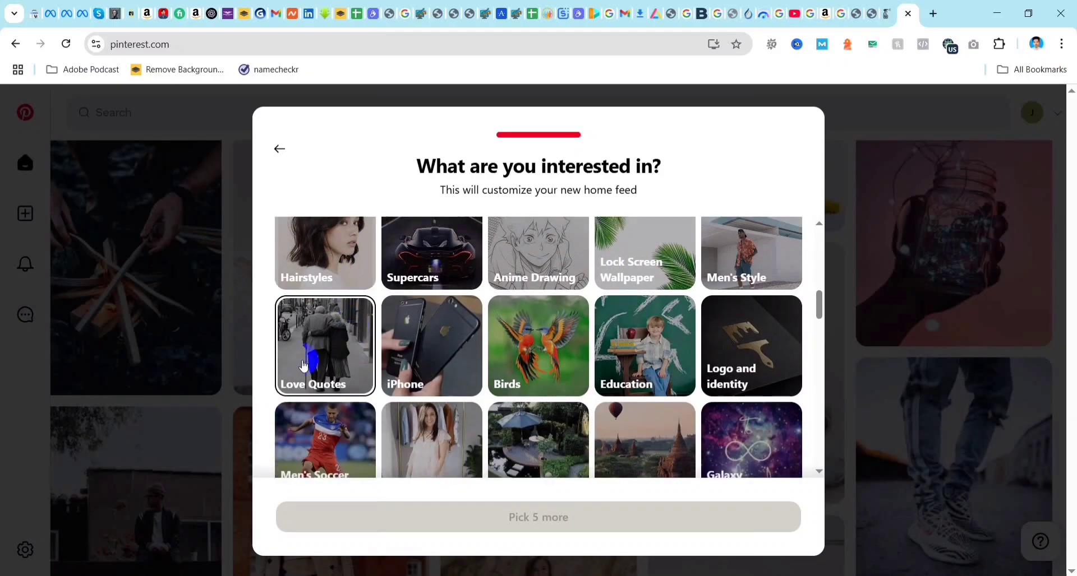
pyautogui.scroll(-1, 425, 354)
pyautogui.click(426, 285)
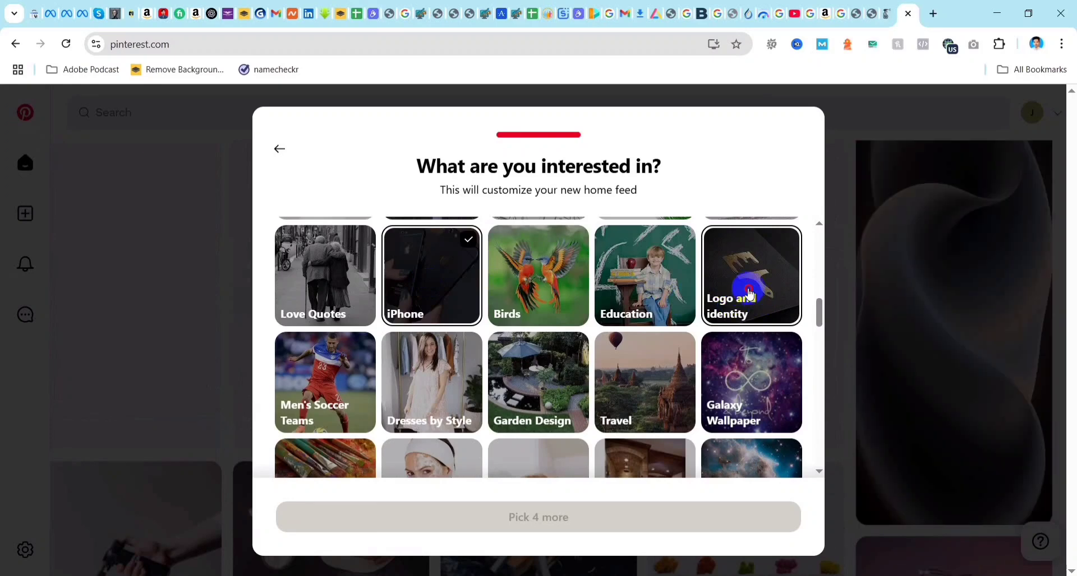
pyautogui.click(749, 293)
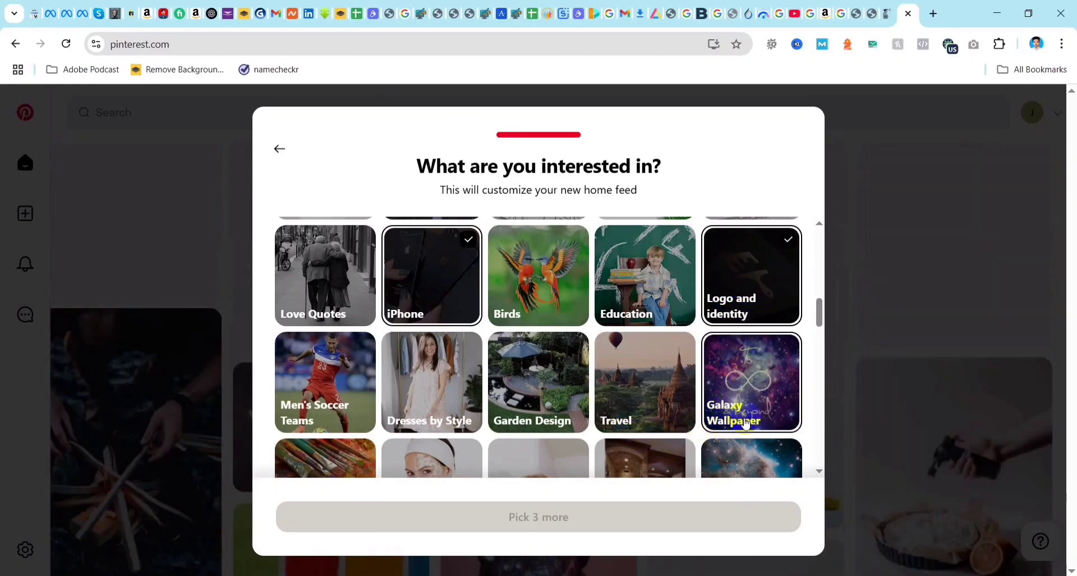
pyautogui.click(742, 403)
# Step: Add Astronomy and Technology to the selected interests
pyautogui.scroll(-2, 457, 395)
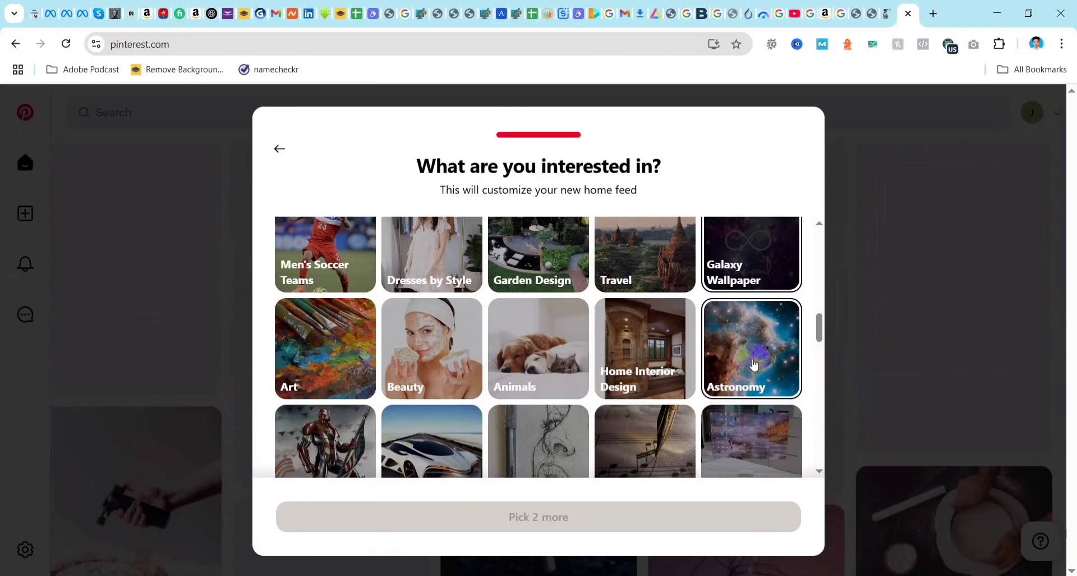
pyautogui.click(751, 362)
pyautogui.scroll(-2, 701, 359)
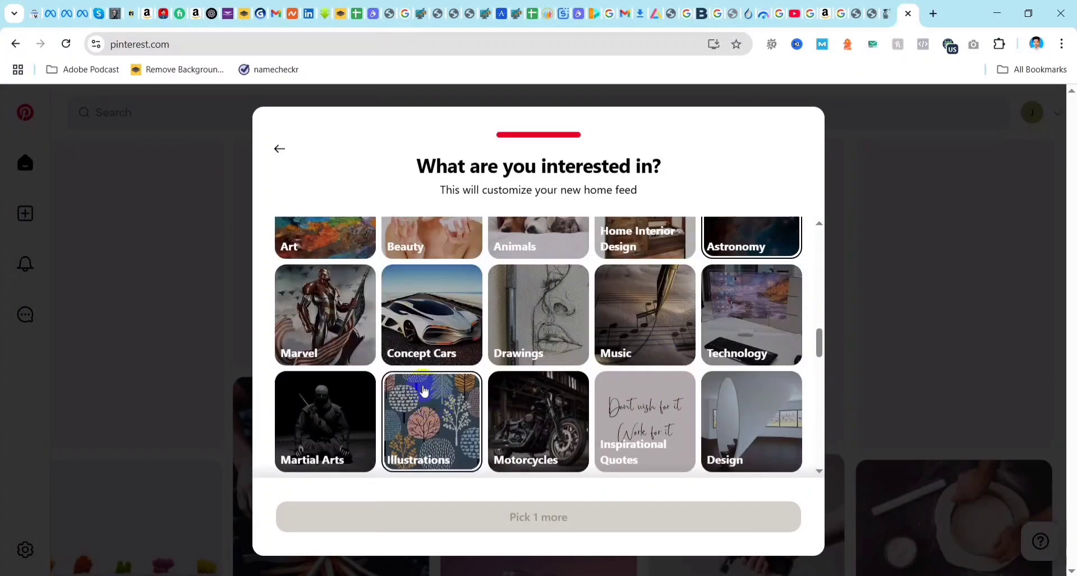
pyautogui.scroll(-1, 740, 365)
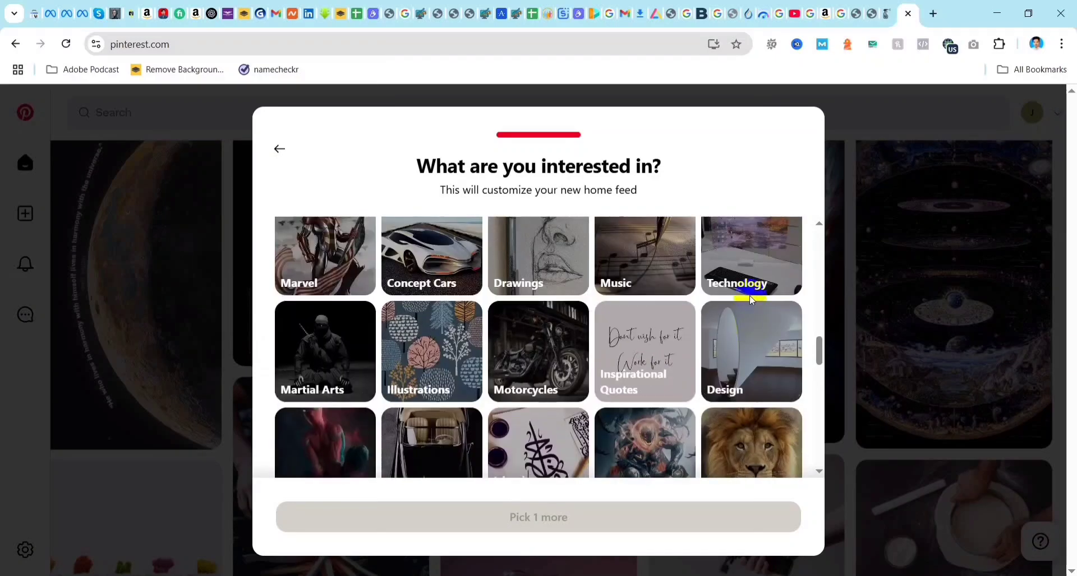
pyautogui.click(750, 269)
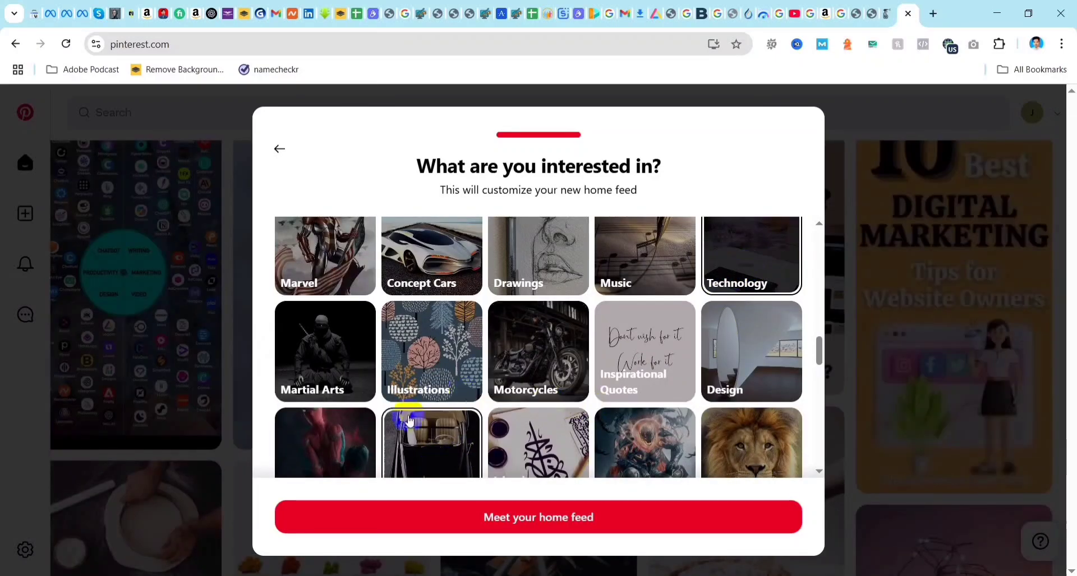
# Step: Add Design to the interests, check the remaining topics, and finish the selection to open the home feed
pyautogui.scroll(-1, 600, 418)
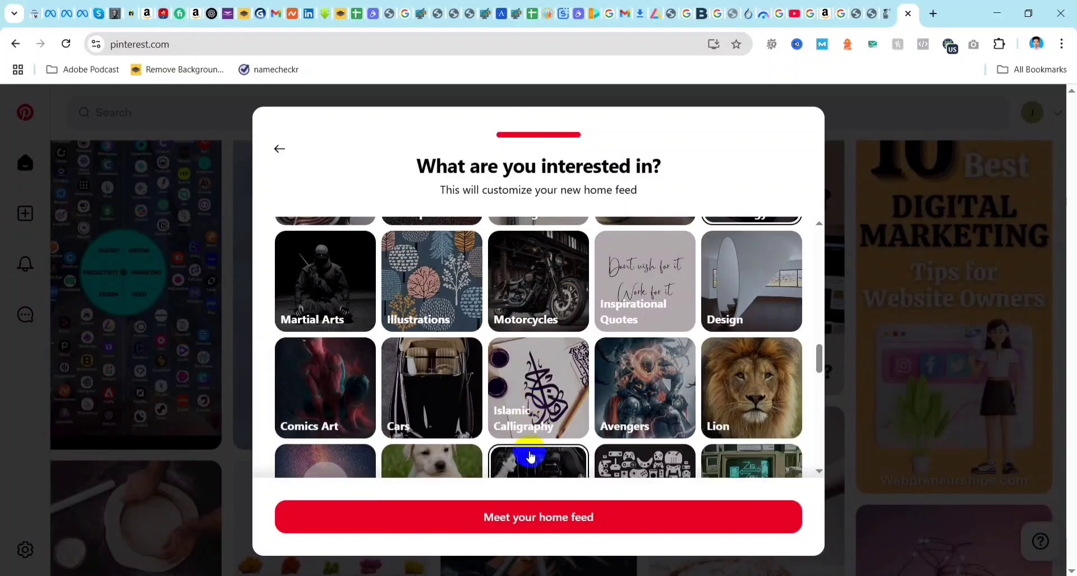
pyautogui.click(725, 373)
pyautogui.click(740, 304)
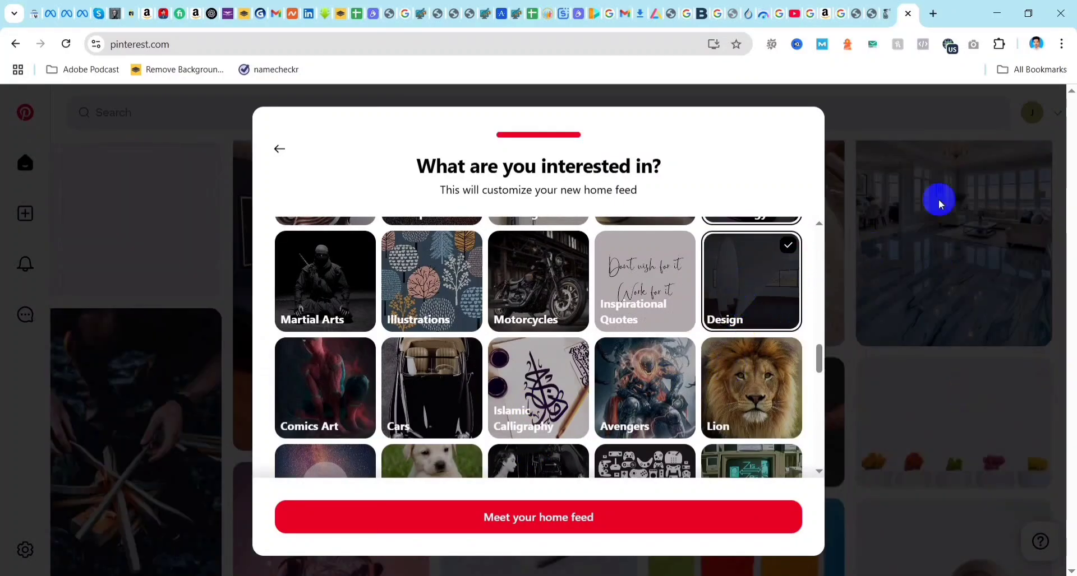
pyautogui.scroll(-2, 456, 364)
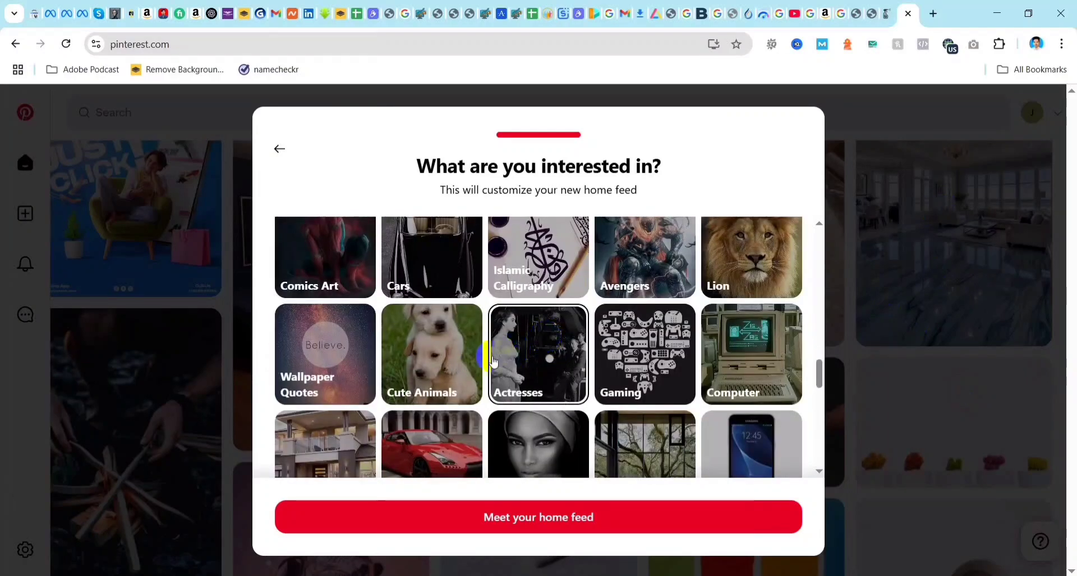
pyautogui.scroll(-4, 466, 336)
pyautogui.scroll(-1, 467, 327)
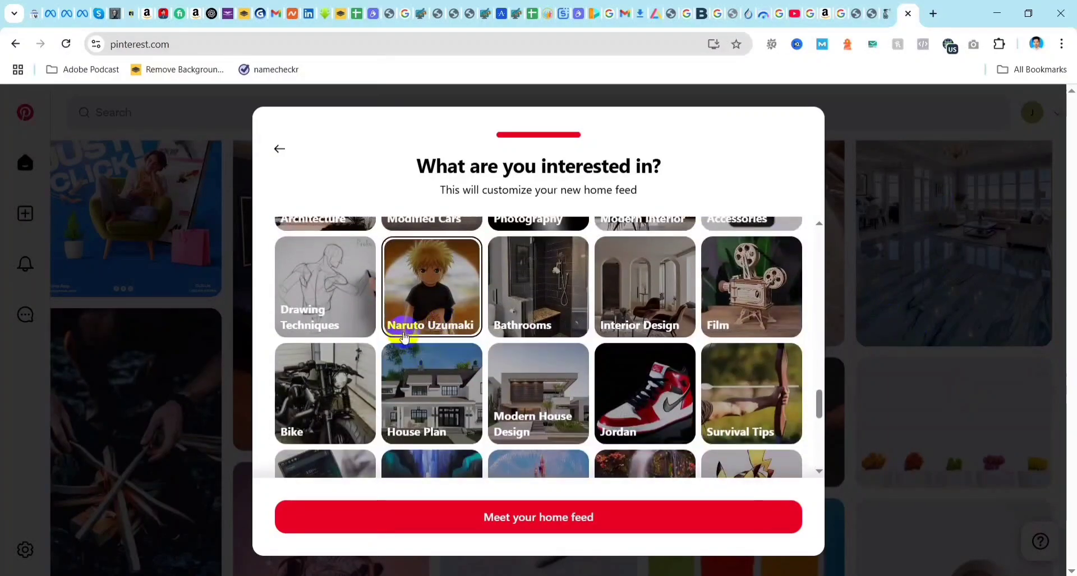
pyautogui.scroll(-1, 400, 398)
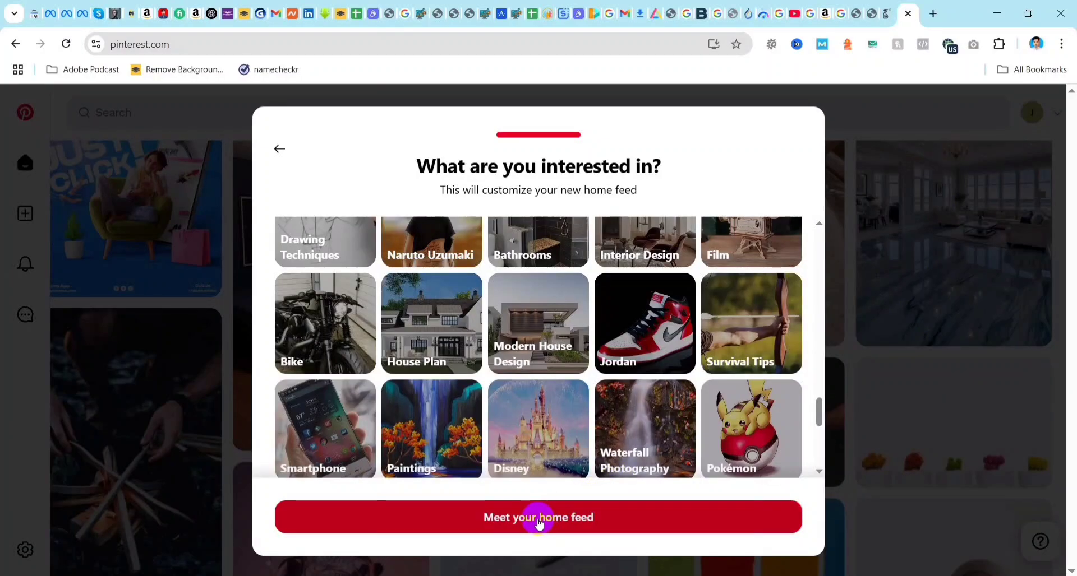
pyautogui.click(540, 523)
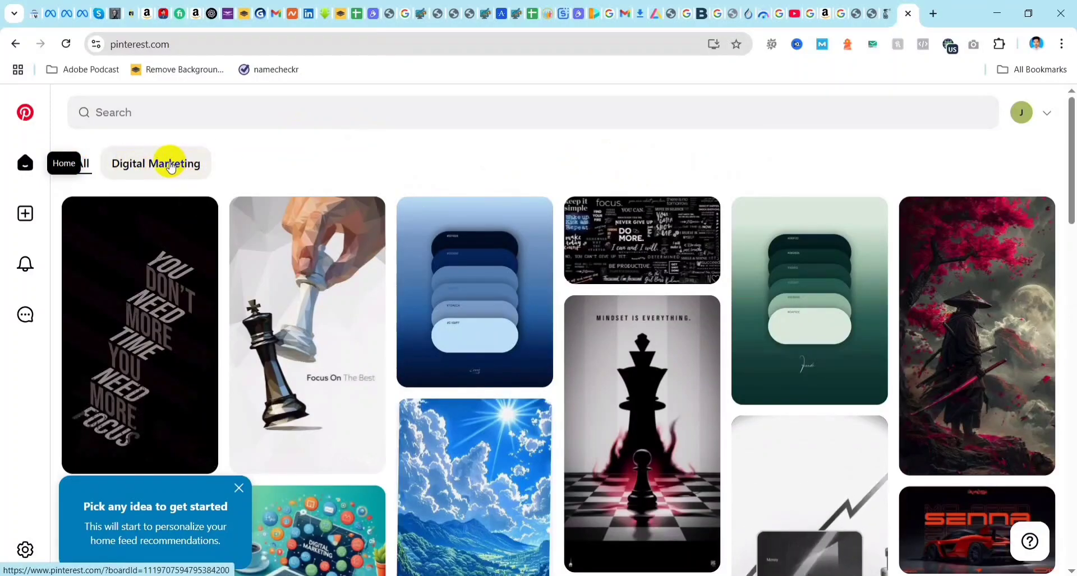
# Step: View the home feed ideas for the Digital Marketing board, check the popular search suggestions, and close the search
pyautogui.click(172, 167)
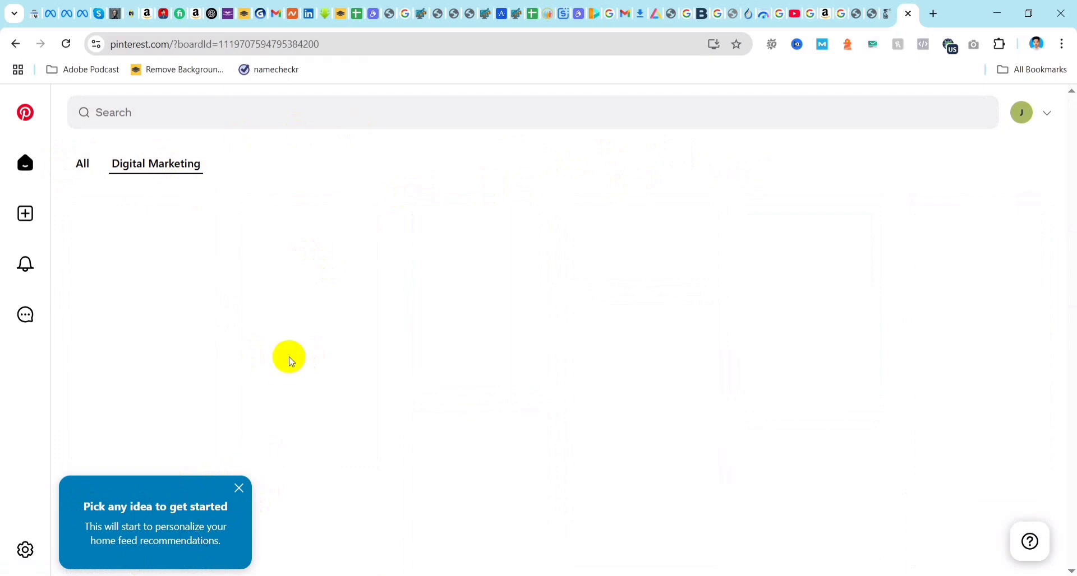
pyautogui.click(160, 115)
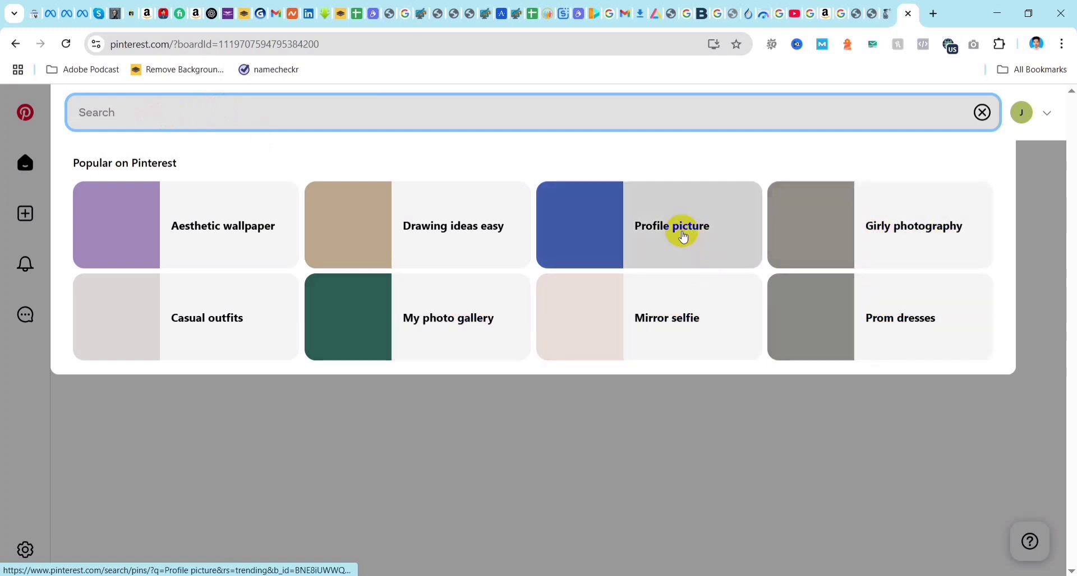
pyautogui.click(377, 489)
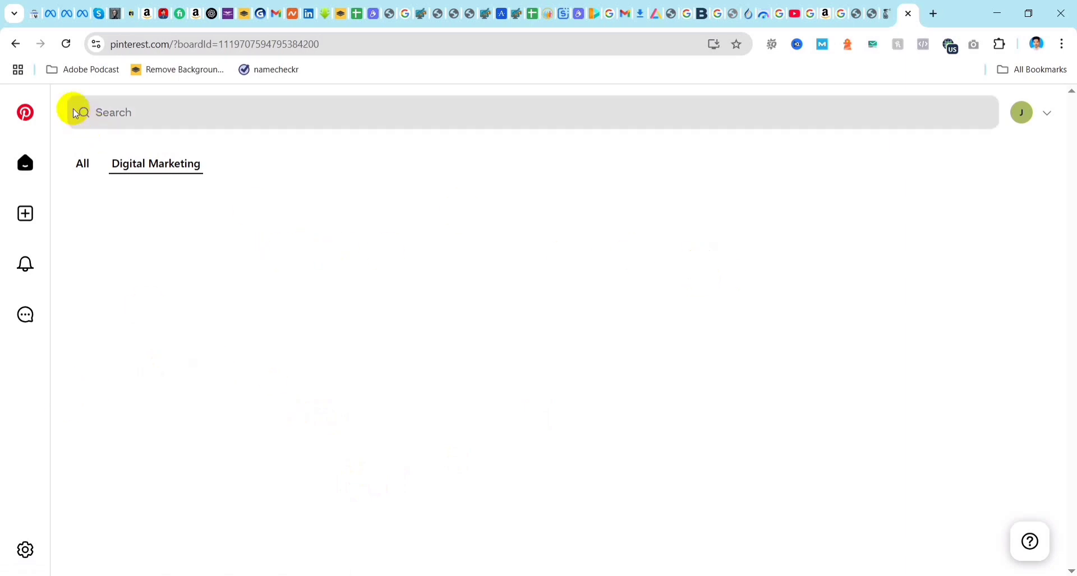
# Step: Open the account's public profile page from its saved ideas and view the created Pins
pyautogui.click(1046, 113)
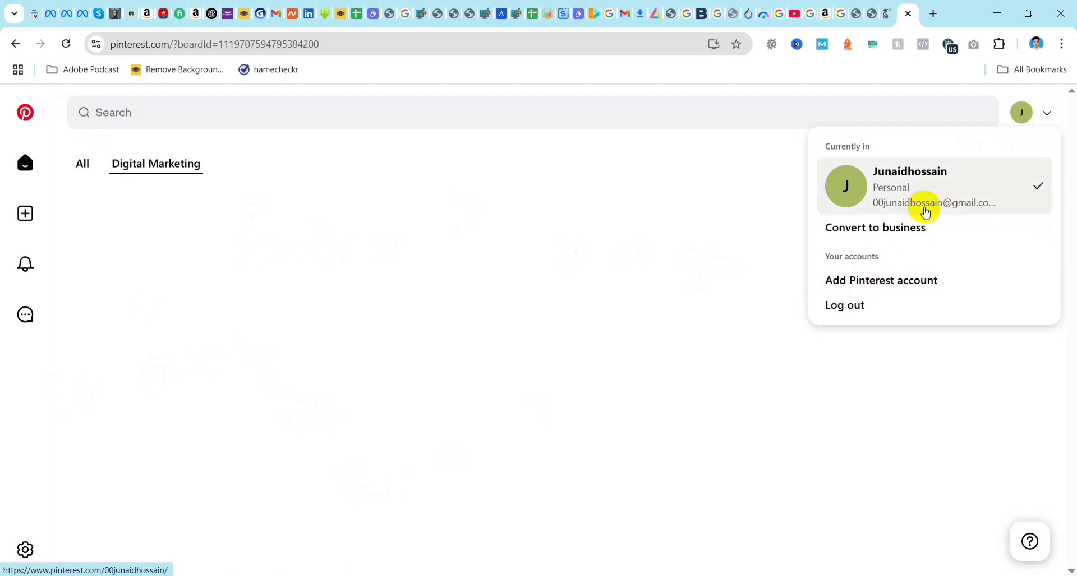
pyautogui.click(888, 181)
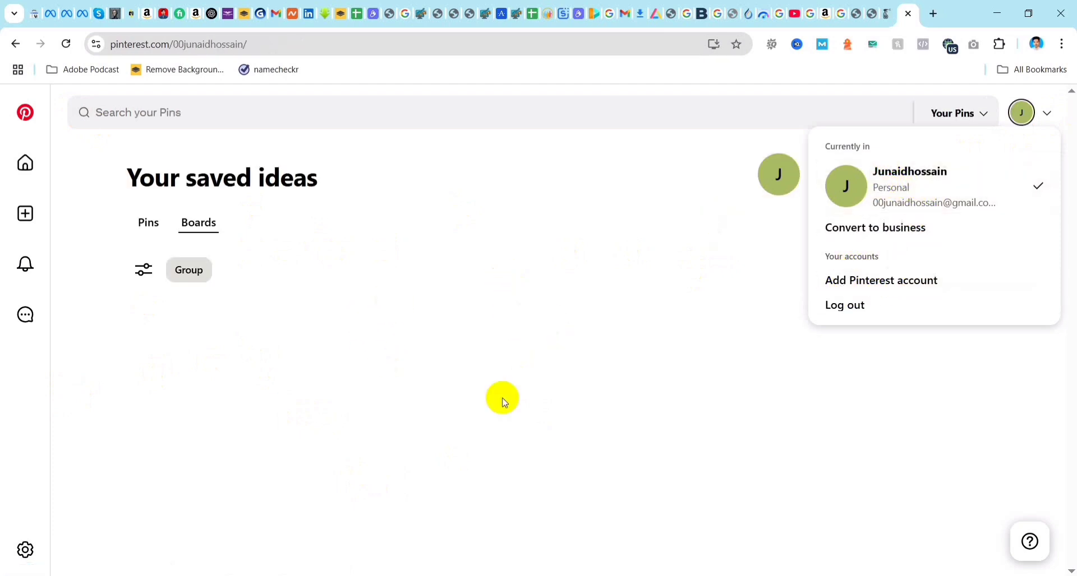
pyautogui.click(685, 320)
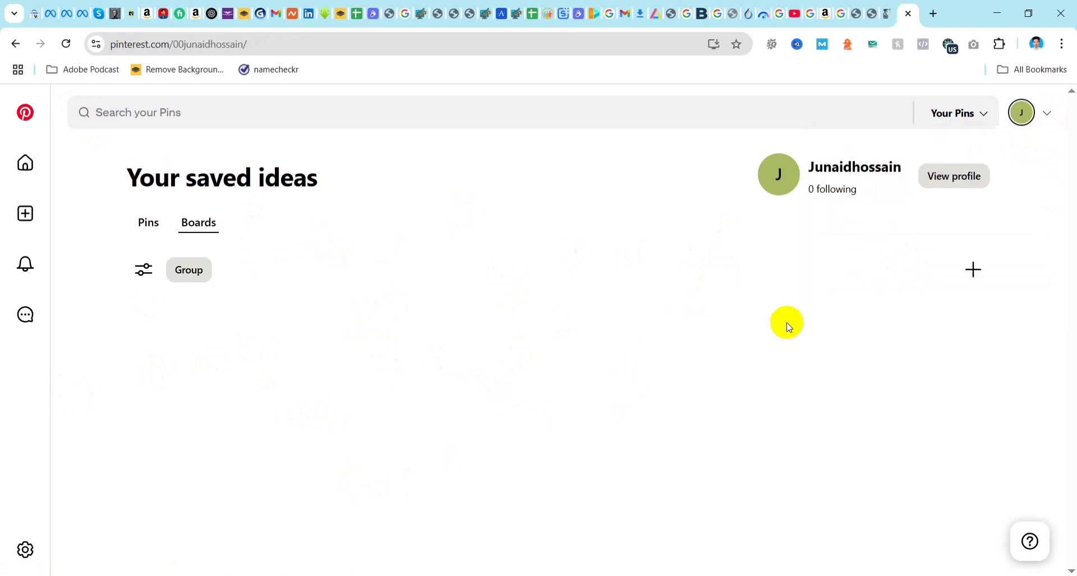
pyautogui.click(952, 179)
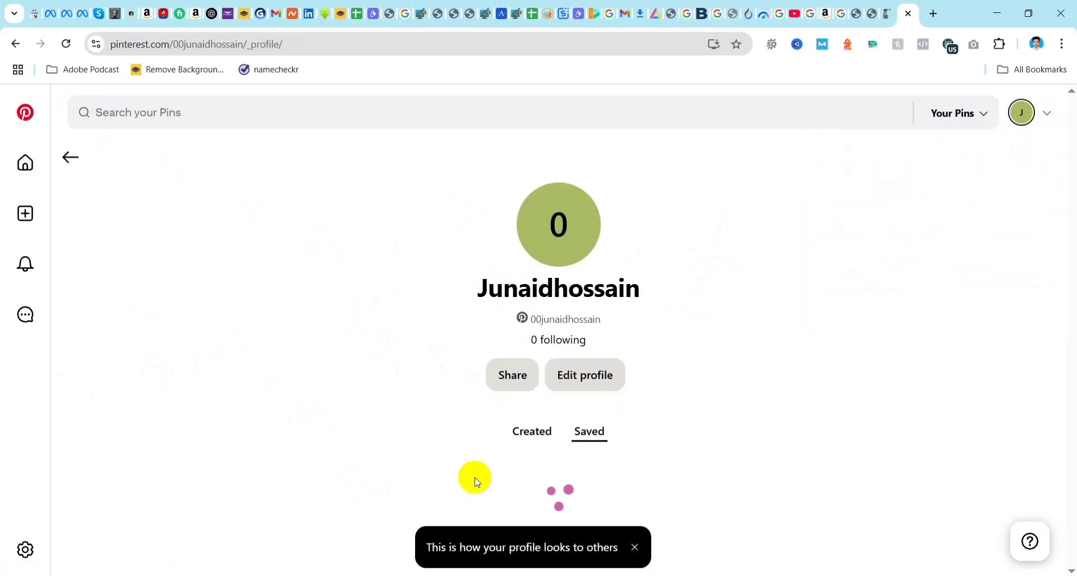
pyautogui.click(531, 431)
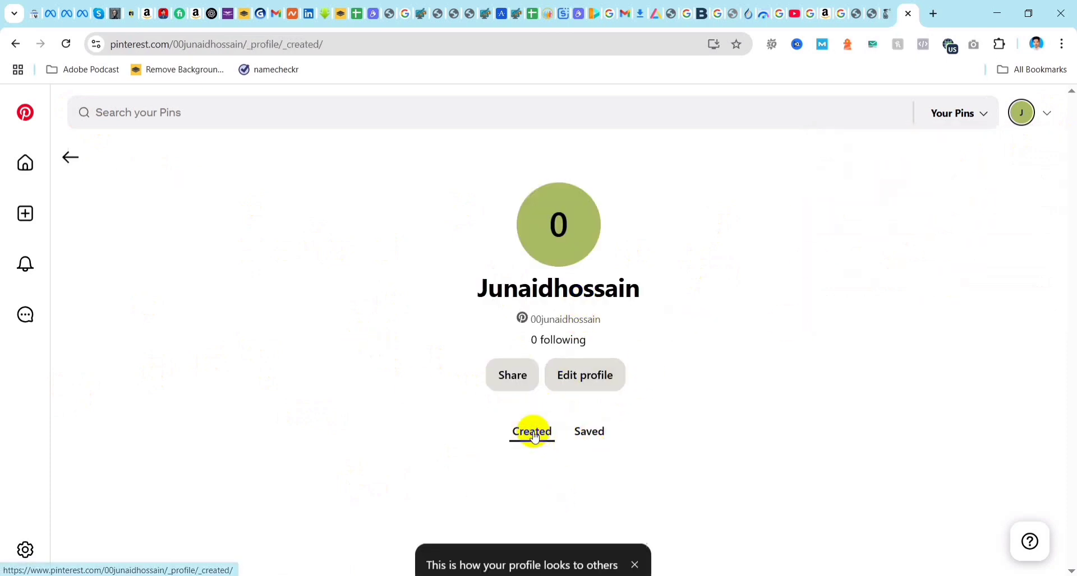
# Step: Open the profile for editing and upload DM logo design.png as the profile photo
pyautogui.click(582, 376)
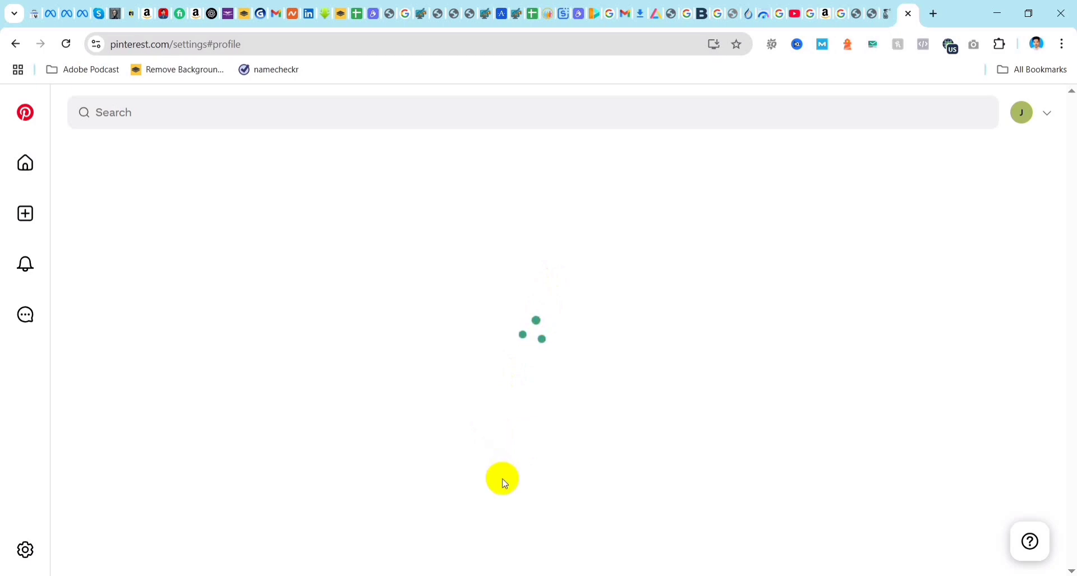
pyautogui.click(66, 43)
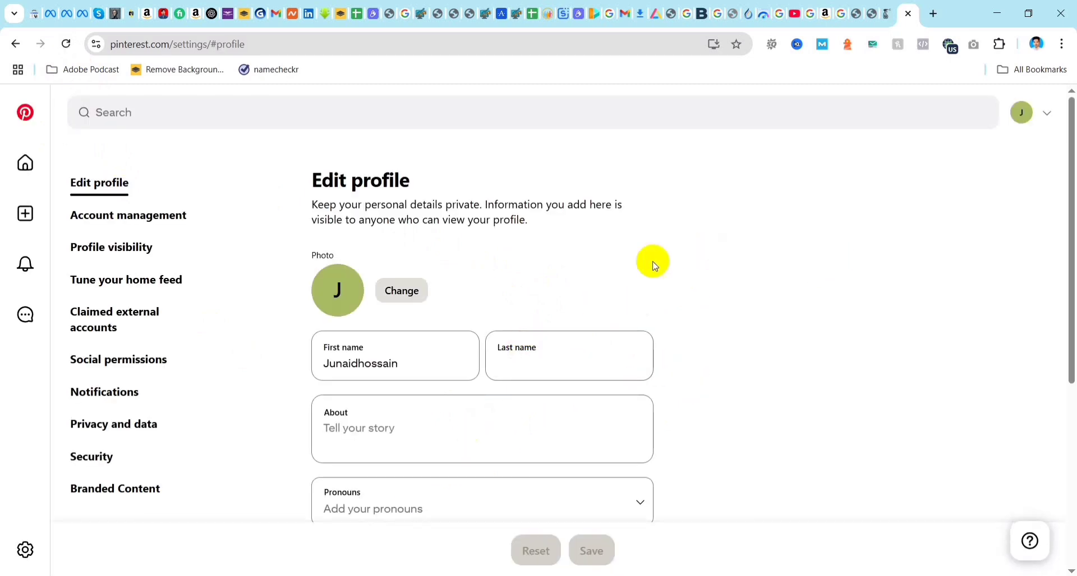
pyautogui.click(396, 292)
pyautogui.click(540, 362)
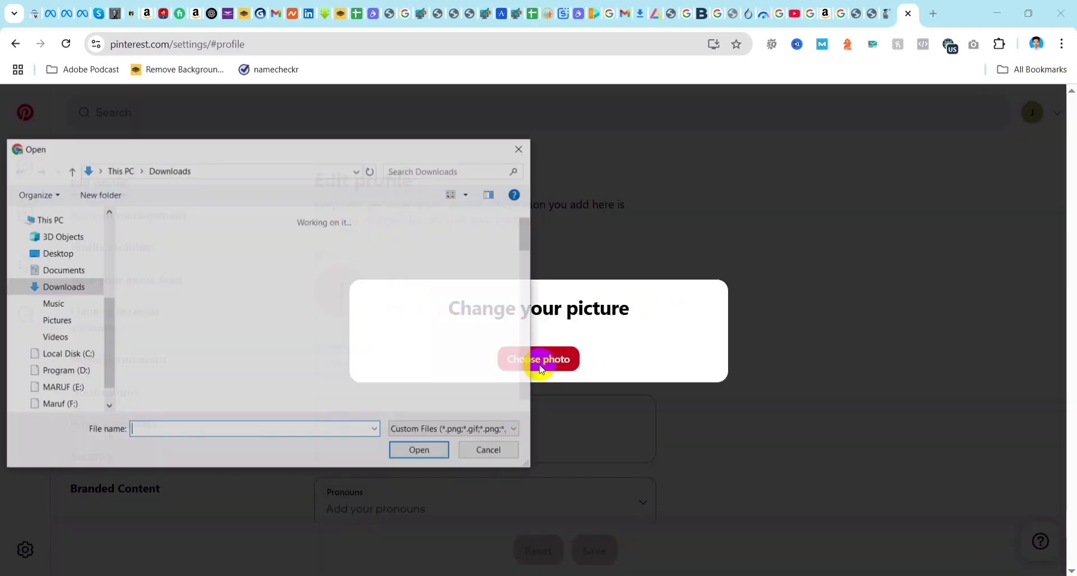
pyautogui.click(222, 263)
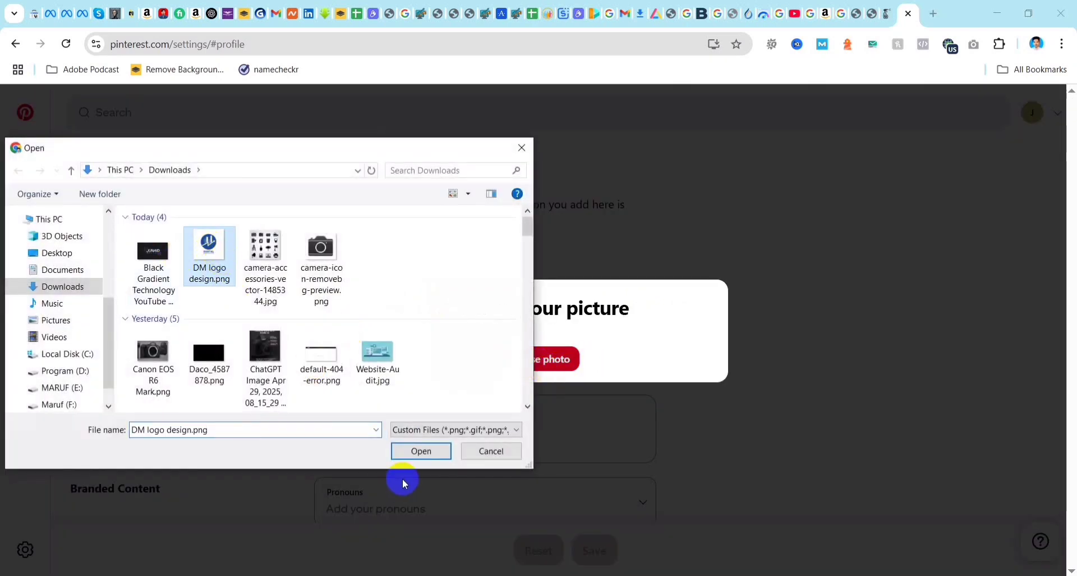
pyautogui.click(420, 452)
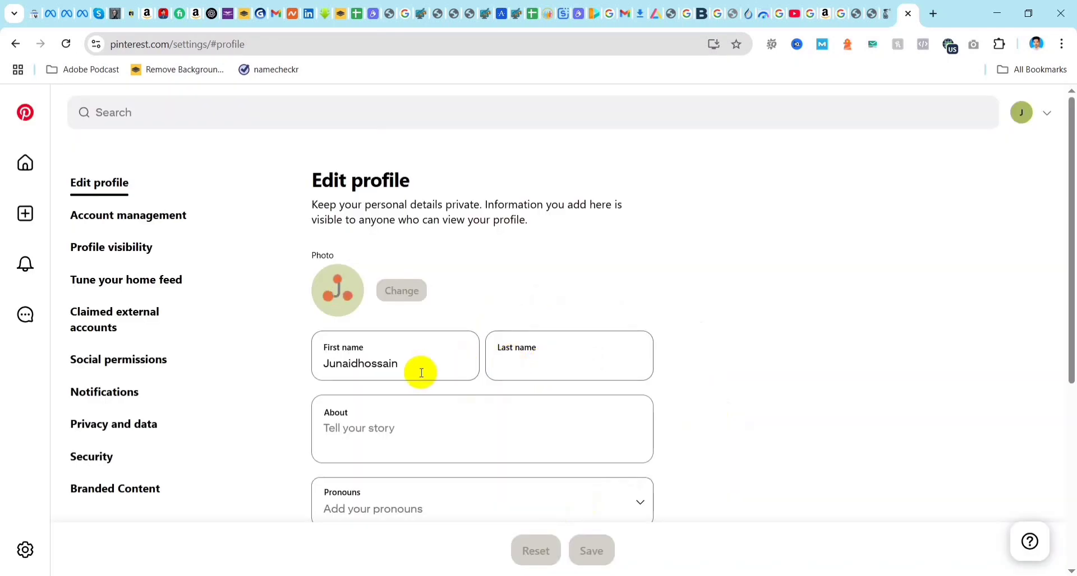
# Step: Split the account holder's full name so the first name and last name are in their own fields
pyautogui.click(418, 368)
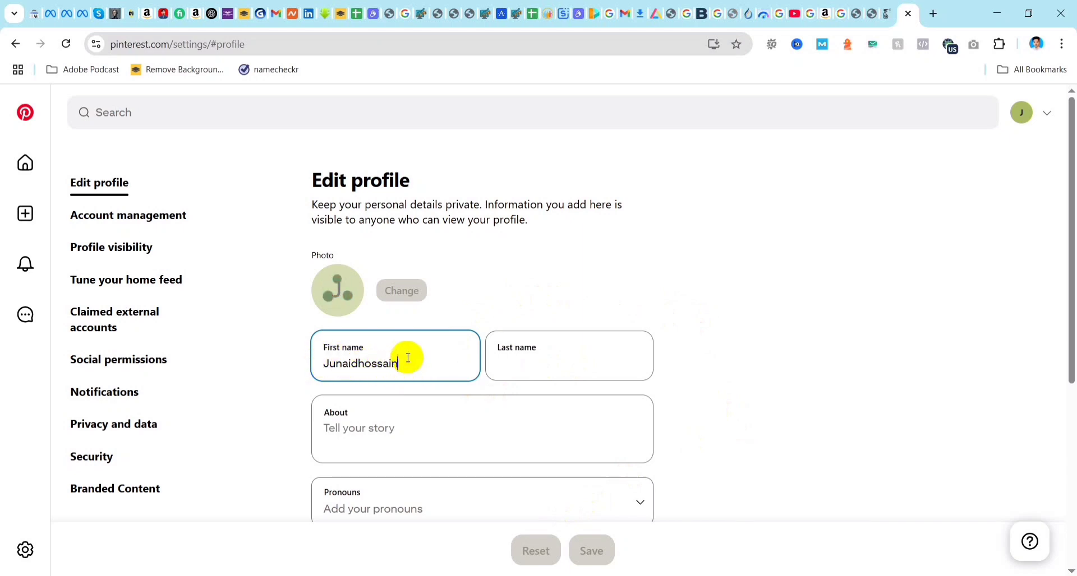
pyautogui.click(408, 365)
pyautogui.moveTo(408, 365); pyautogui.dragTo(360, 365)
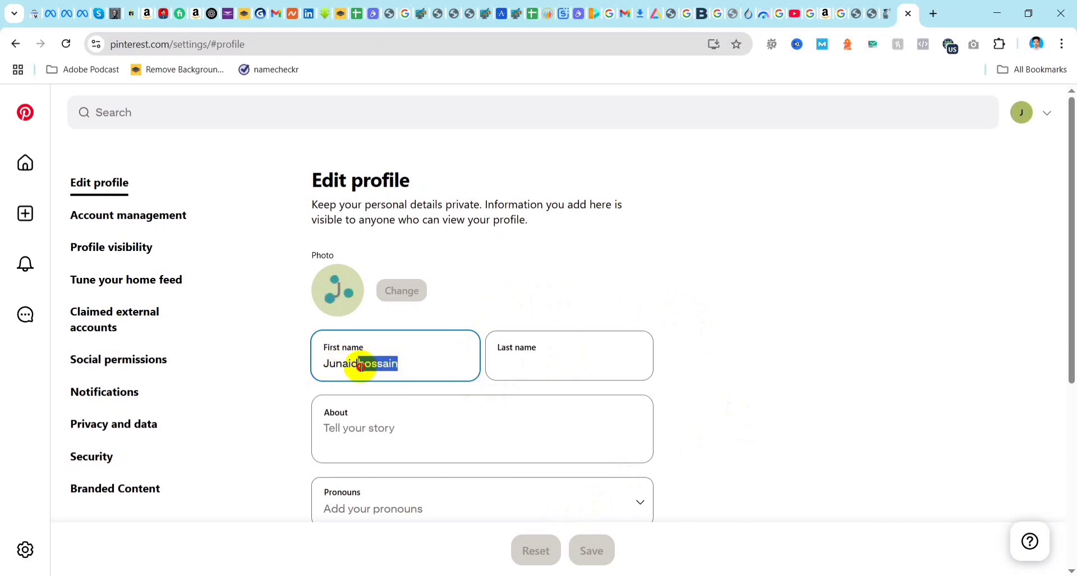
pyautogui.press('BackSpace')
pyautogui.click(498, 361)
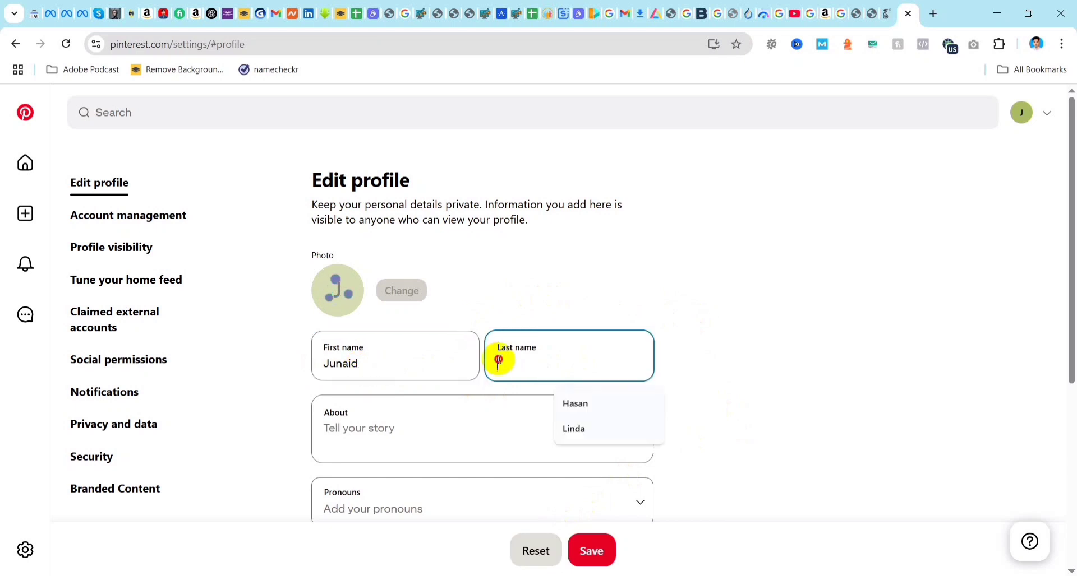
pyautogui.write('Hossain')
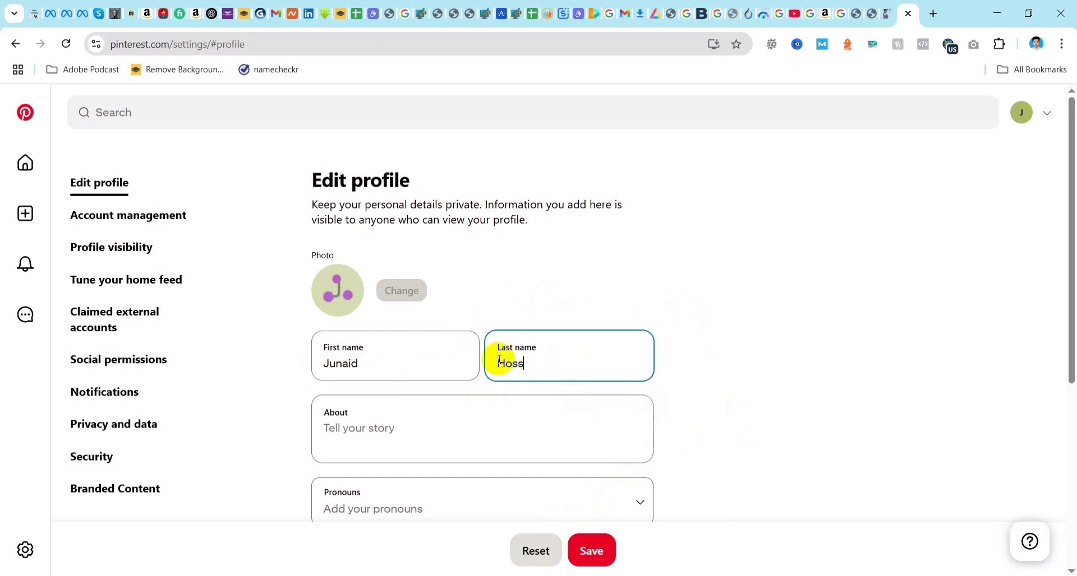
# Step: Enter "Professional Digital Marketer and Technology Lover from BD." as the About text and check the pronoun options
pyautogui.click(362, 429)
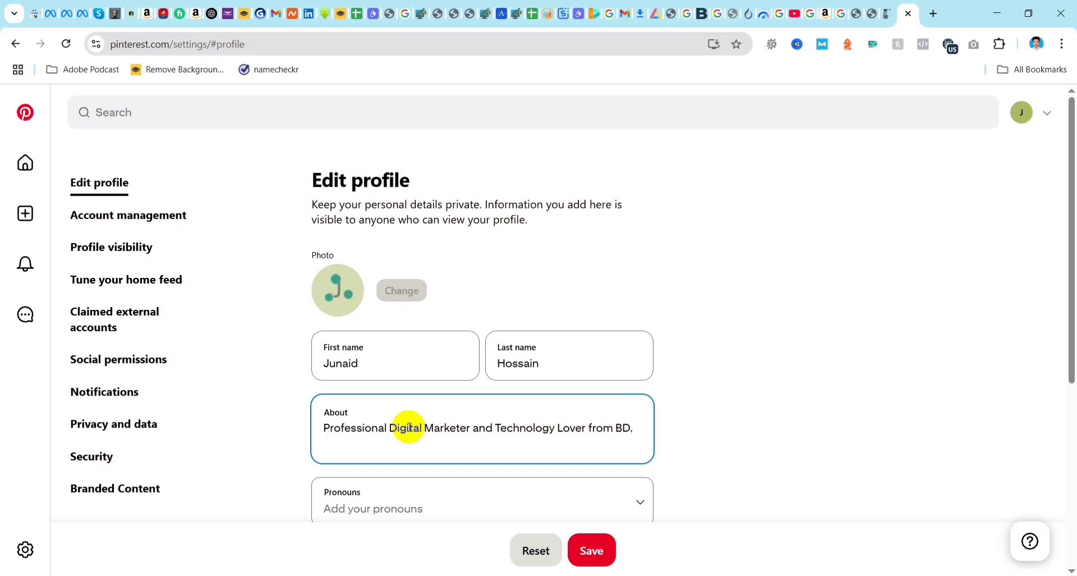
pyautogui.scroll(-3, 499, 392)
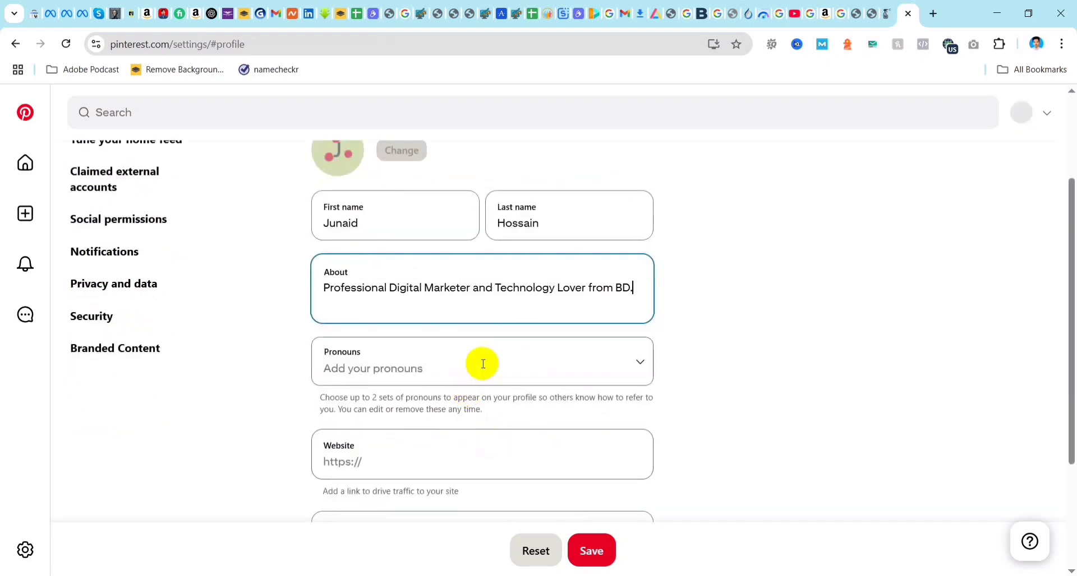
pyautogui.click(395, 375)
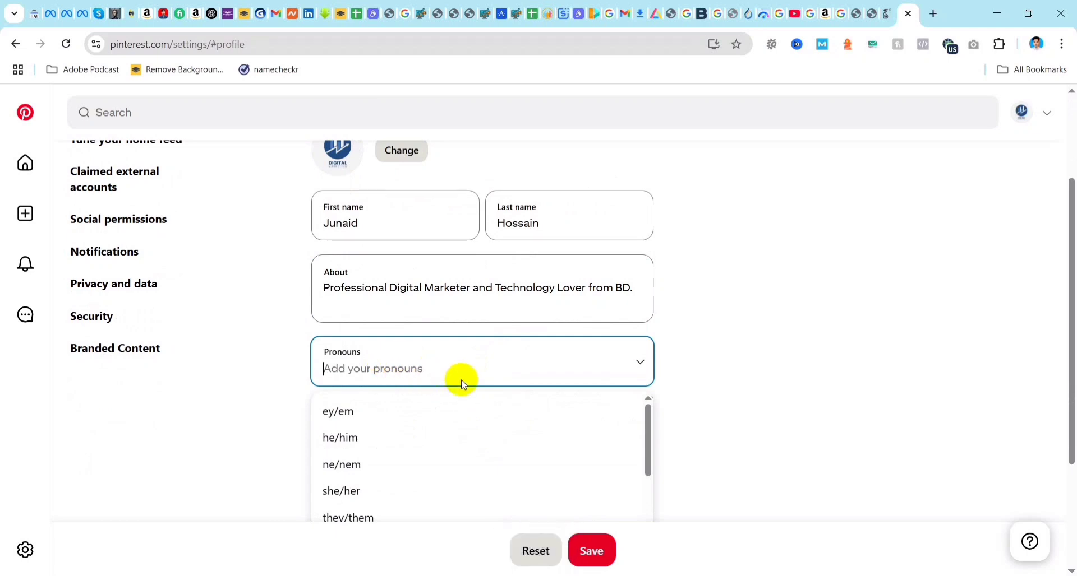
pyautogui.click(738, 398)
pyautogui.scroll(-3, 428, 428)
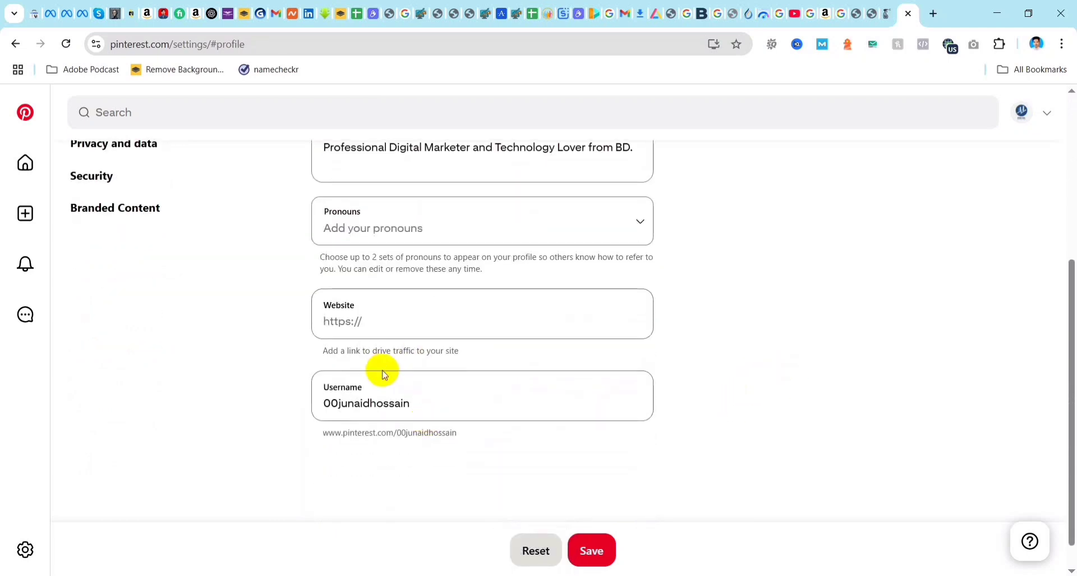
# Step: Check the website and username fields, and save the profile changes
pyautogui.click(359, 322)
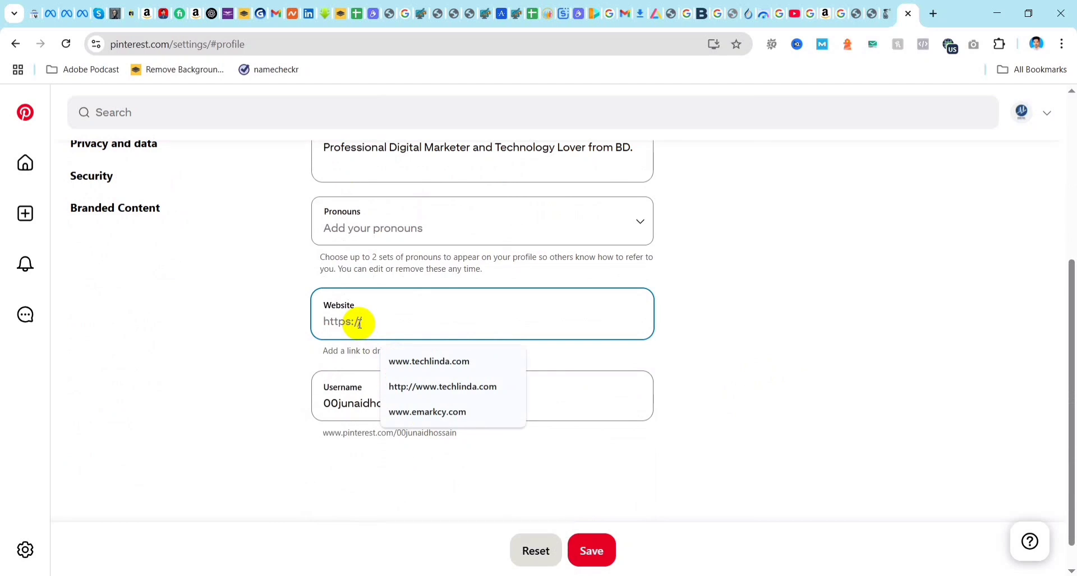
pyautogui.click(878, 306)
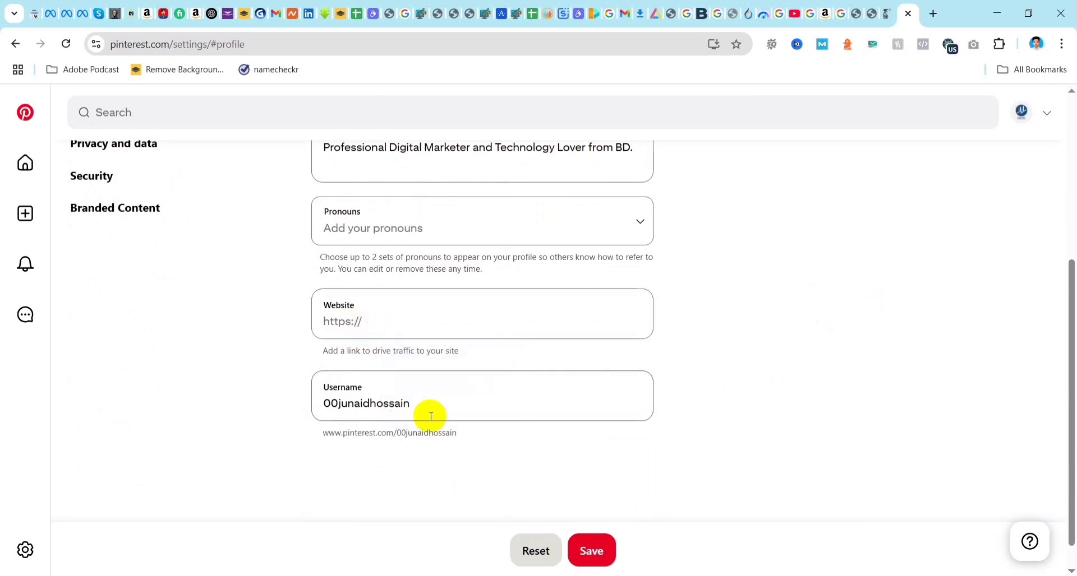
pyautogui.click(354, 404)
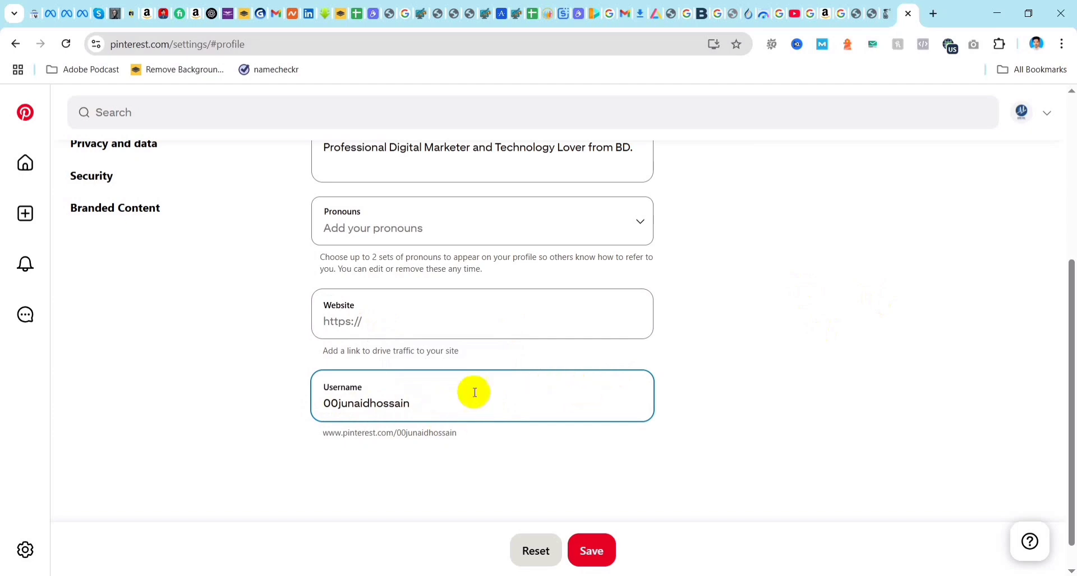
pyautogui.scroll(-1, 505, 426)
pyautogui.click(598, 551)
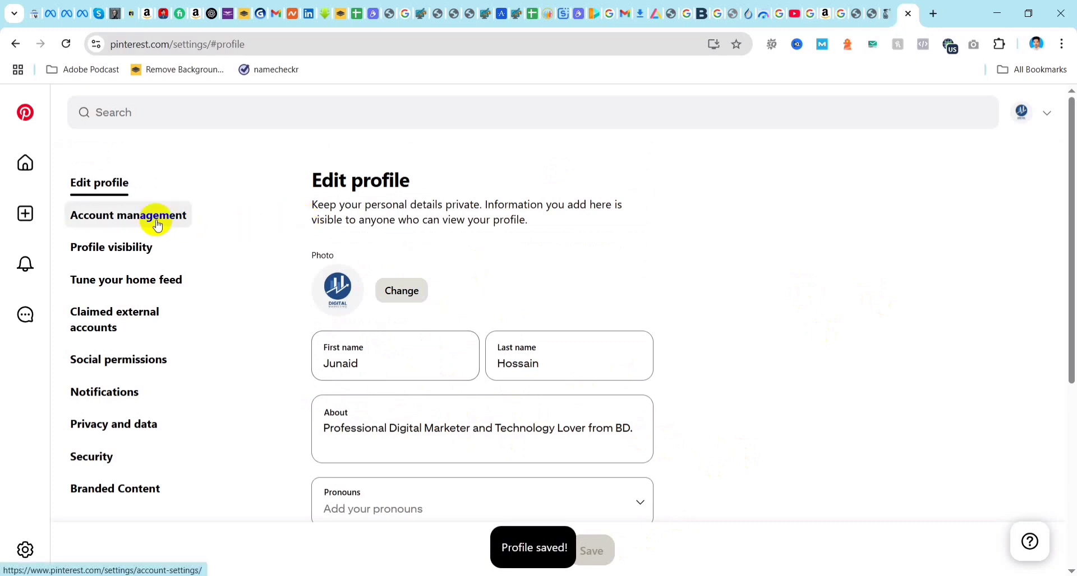
# Step: Examine the account management settings: login details, business conversion, personal information, and account deactivation and deletion
pyautogui.click(164, 223)
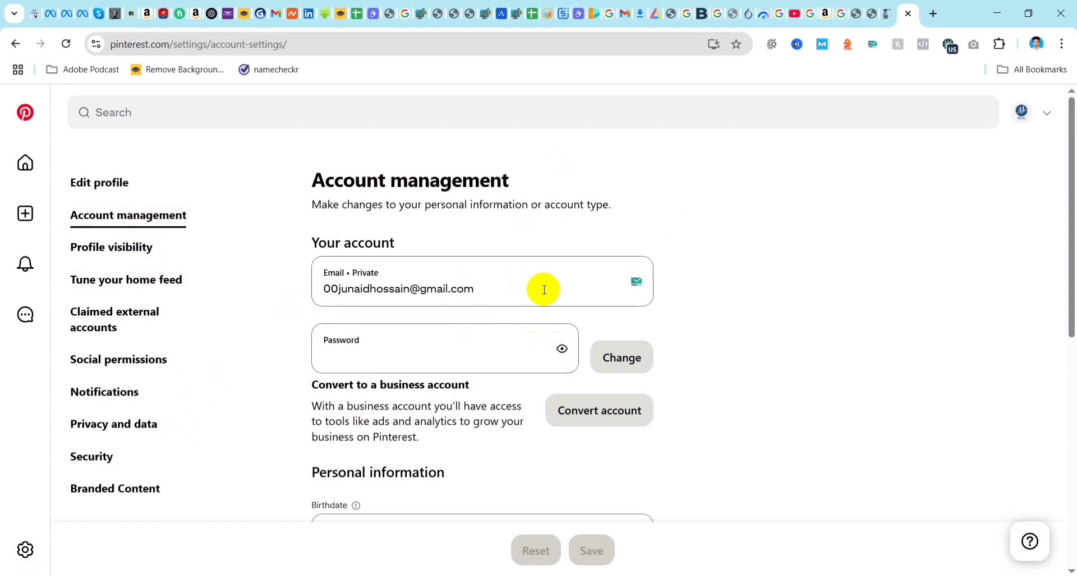
pyautogui.click(347, 359)
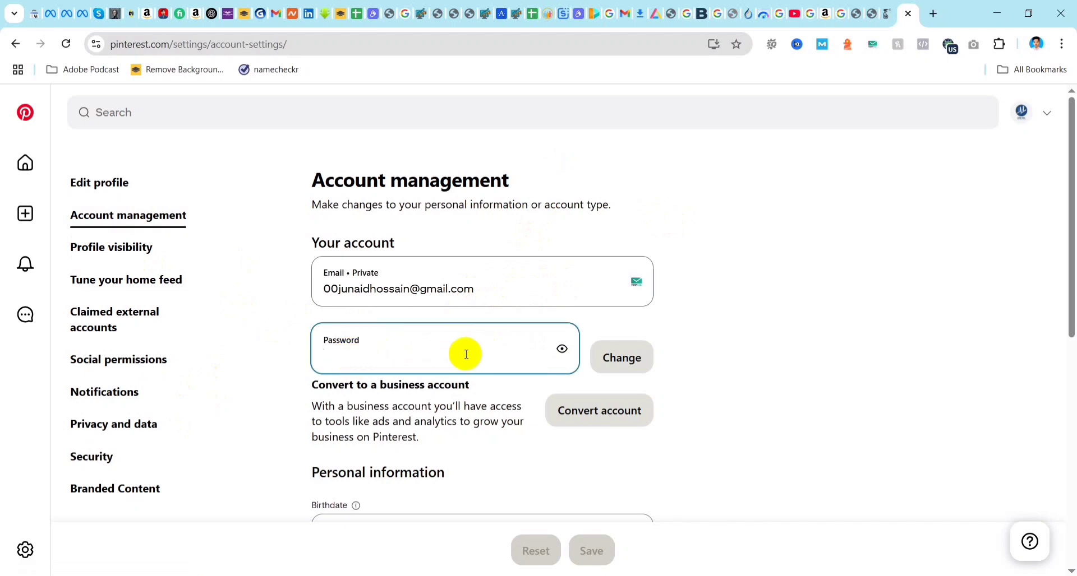
pyautogui.scroll(-1, 437, 381)
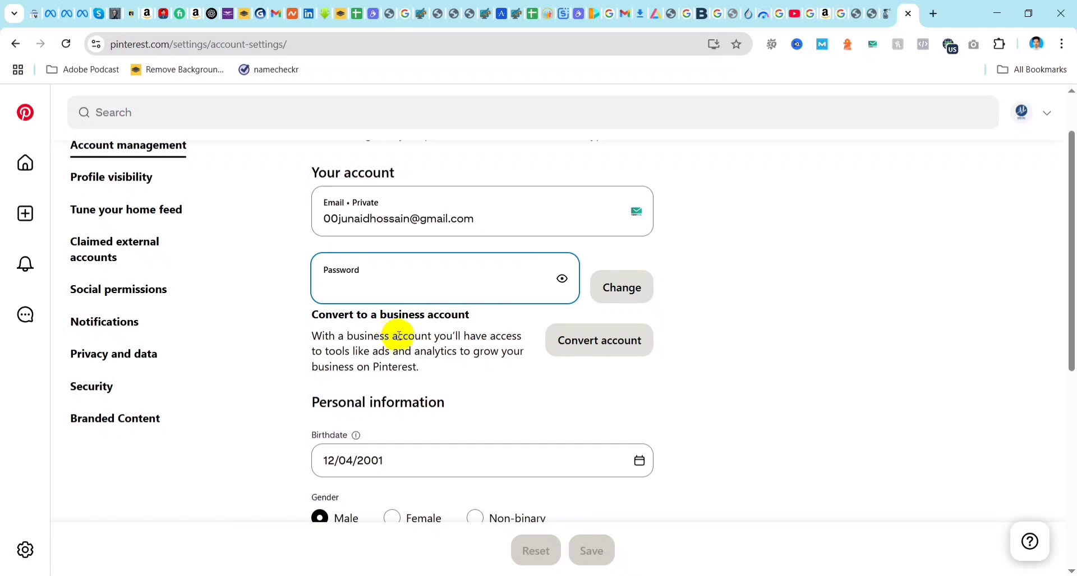
pyautogui.scroll(-3, 427, 334)
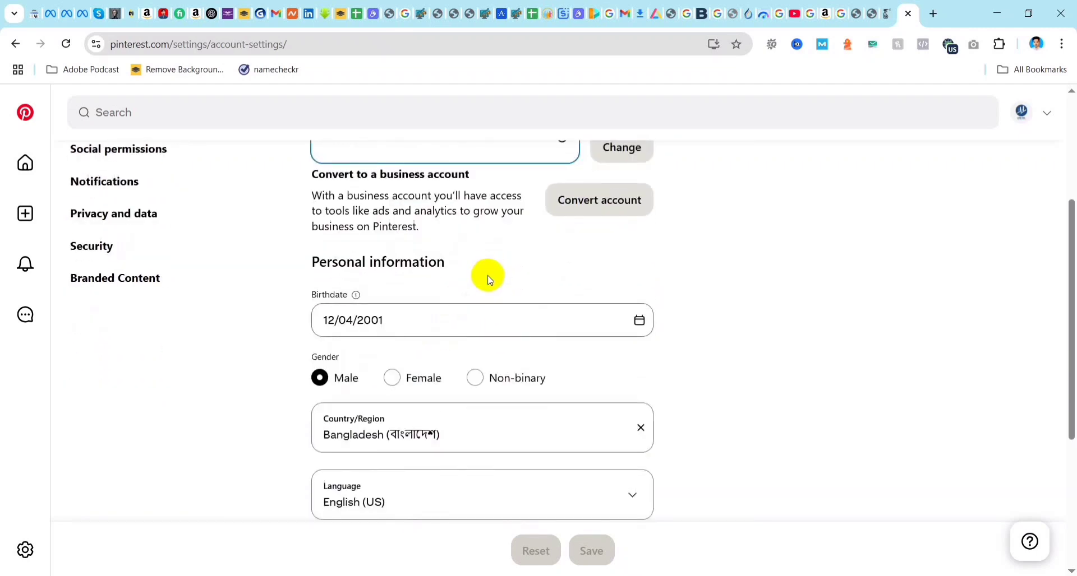
pyautogui.scroll(-3, 493, 314)
pyautogui.scroll(-3, 476, 370)
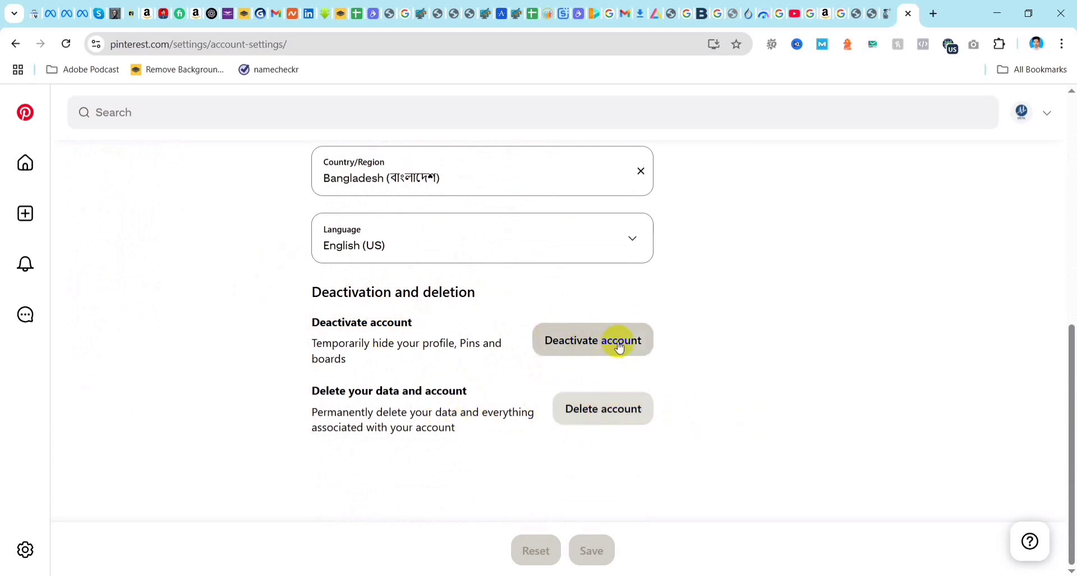
pyautogui.scroll(6, 619, 347)
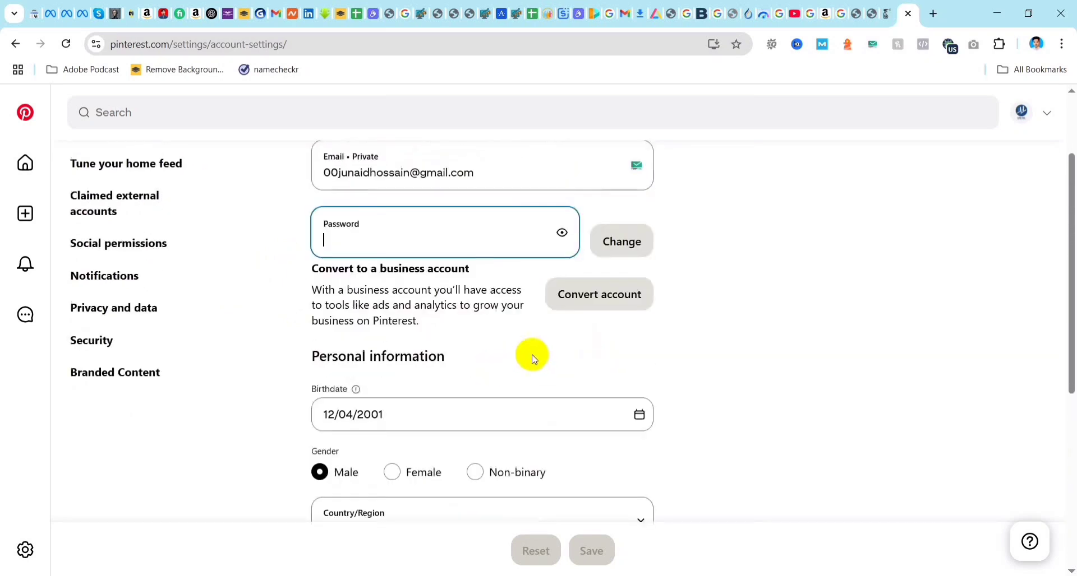
pyautogui.scroll(2, 512, 358)
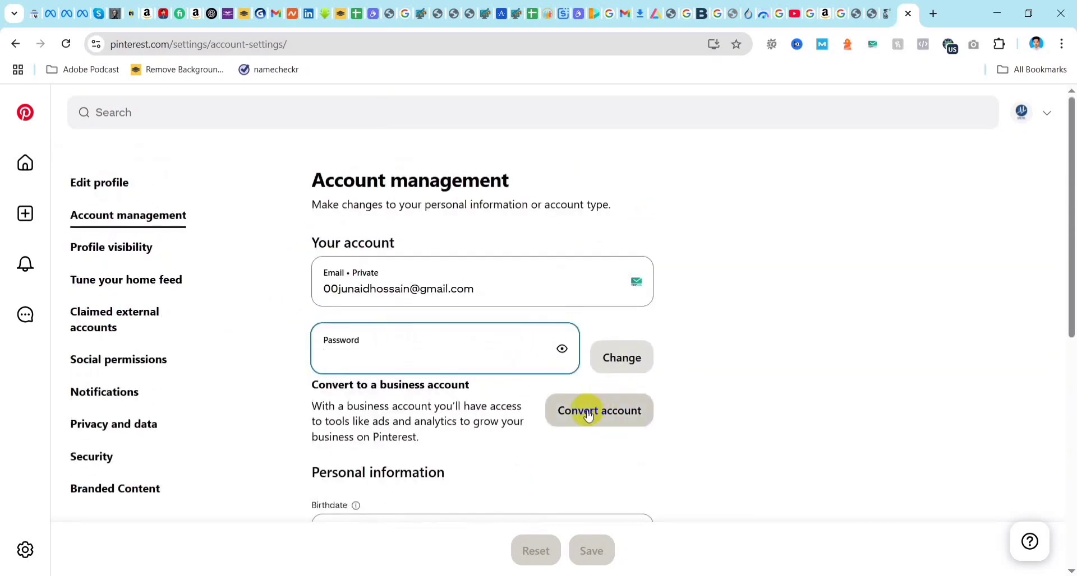
# Step: Compare the personal and business account features, upgrade to a free business account, and review the business description options
pyautogui.click(588, 416)
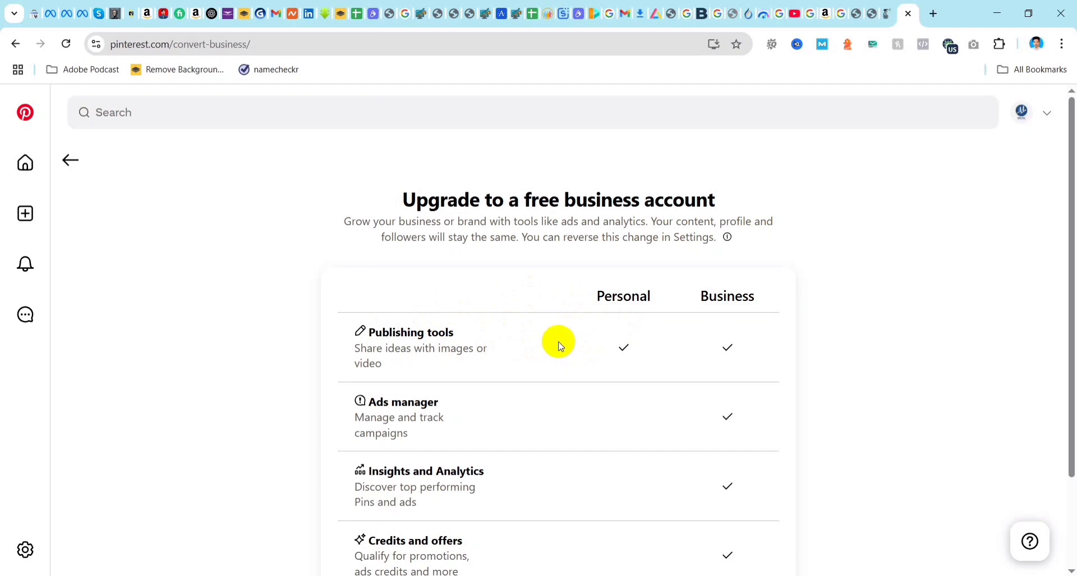
pyautogui.scroll(-1, 793, 293)
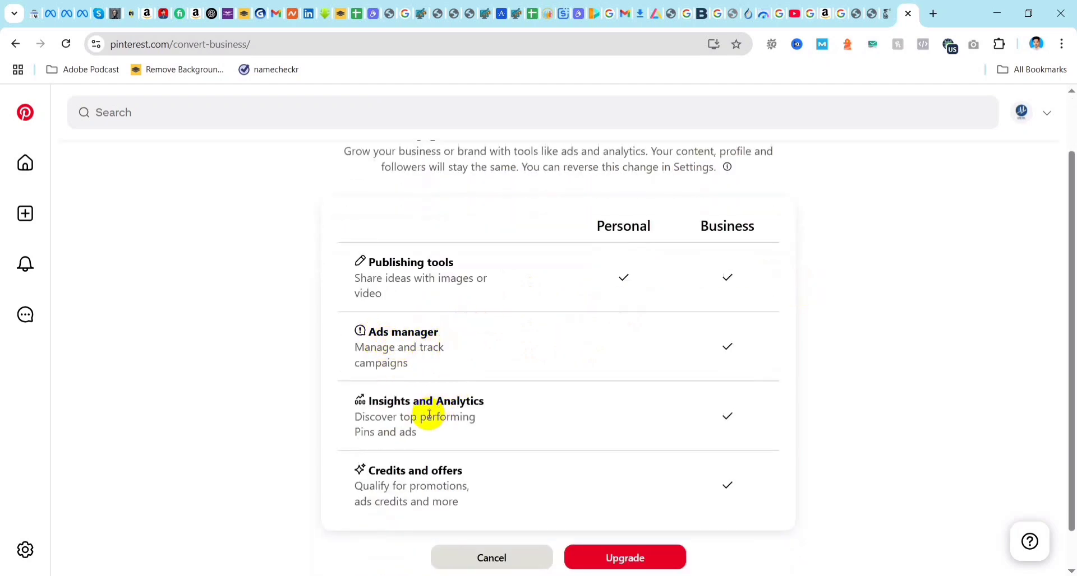
pyautogui.scroll(-1, 443, 446)
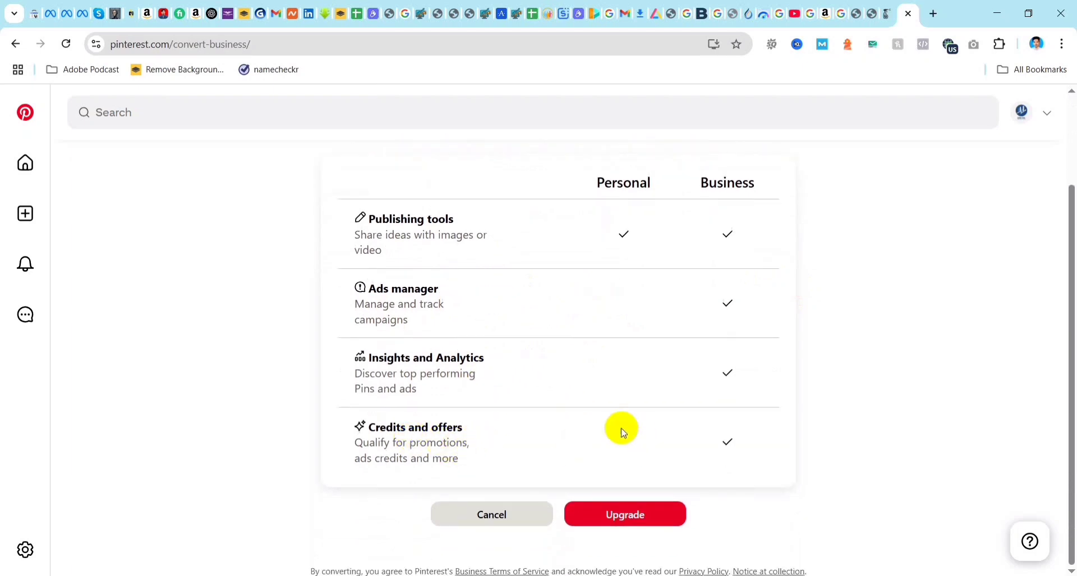
pyautogui.scroll(3, 754, 291)
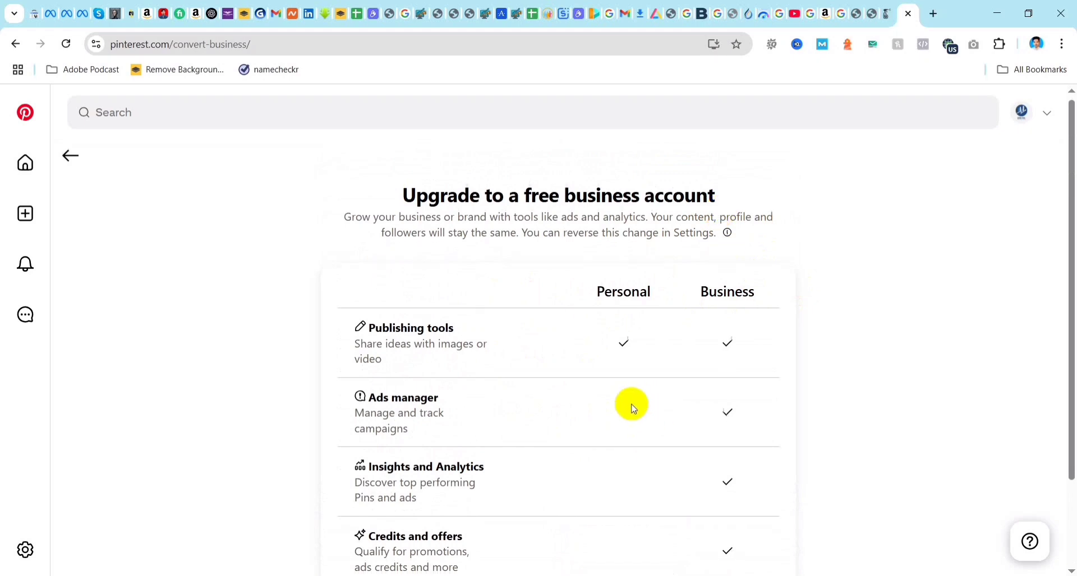
pyautogui.scroll(-3, 634, 448)
pyautogui.click(621, 519)
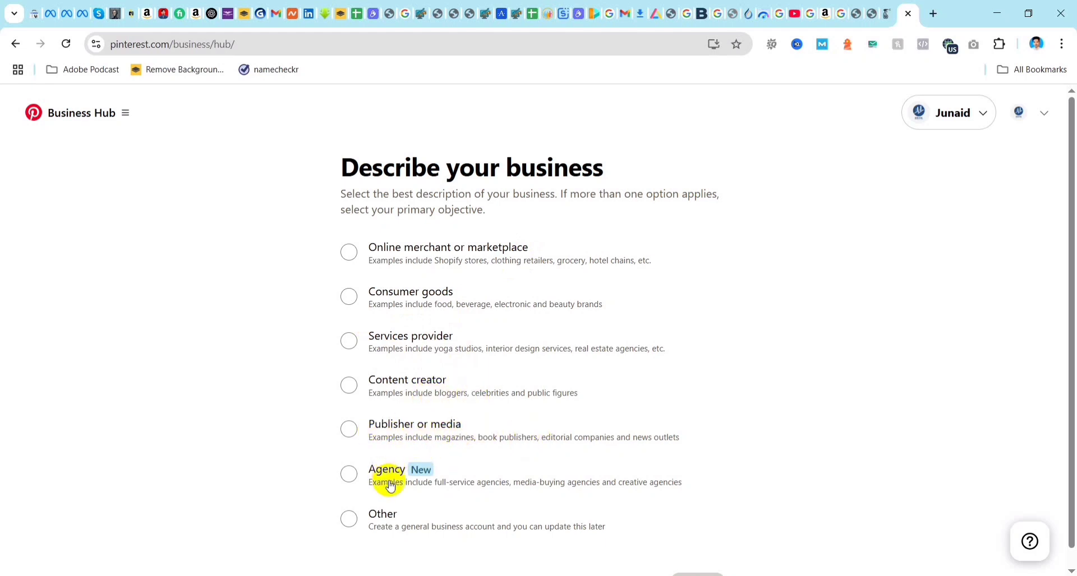
pyautogui.scroll(-1, 392, 516)
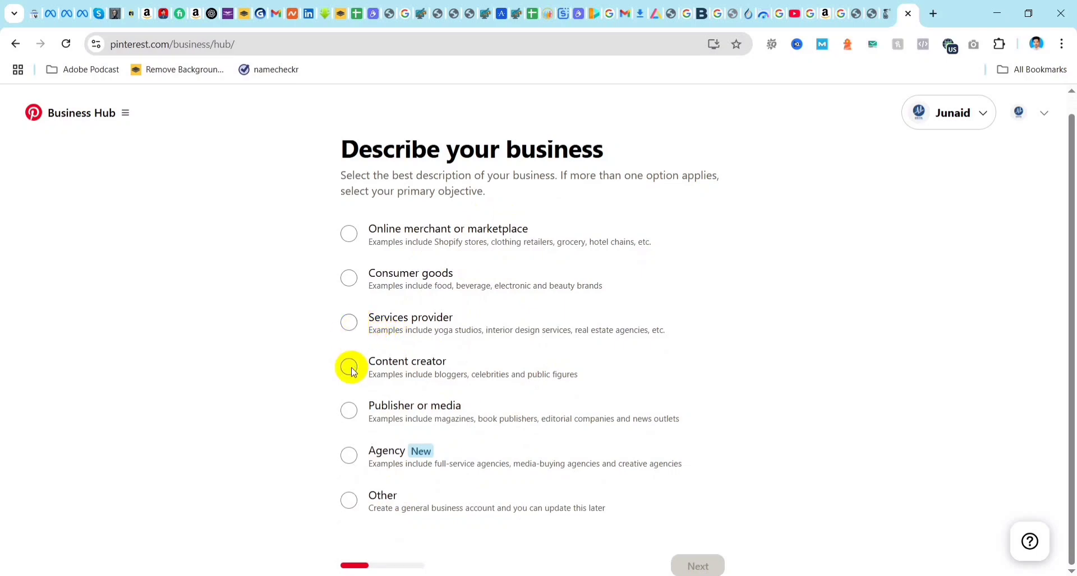
# Step: Describe the business as a services provider and enter the account holder's full name as the business name
pyautogui.click(349, 324)
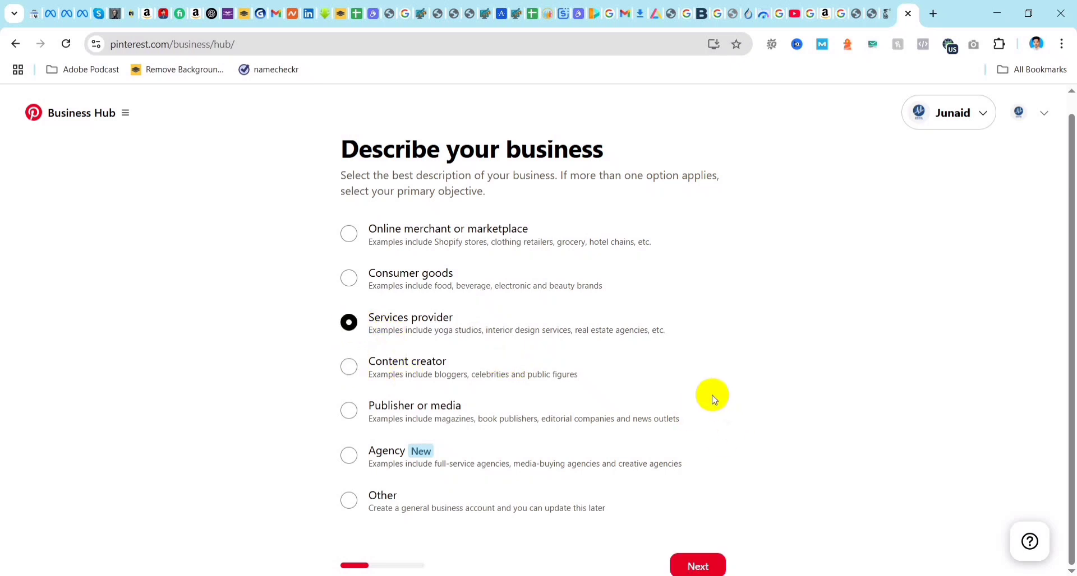
pyautogui.click(704, 567)
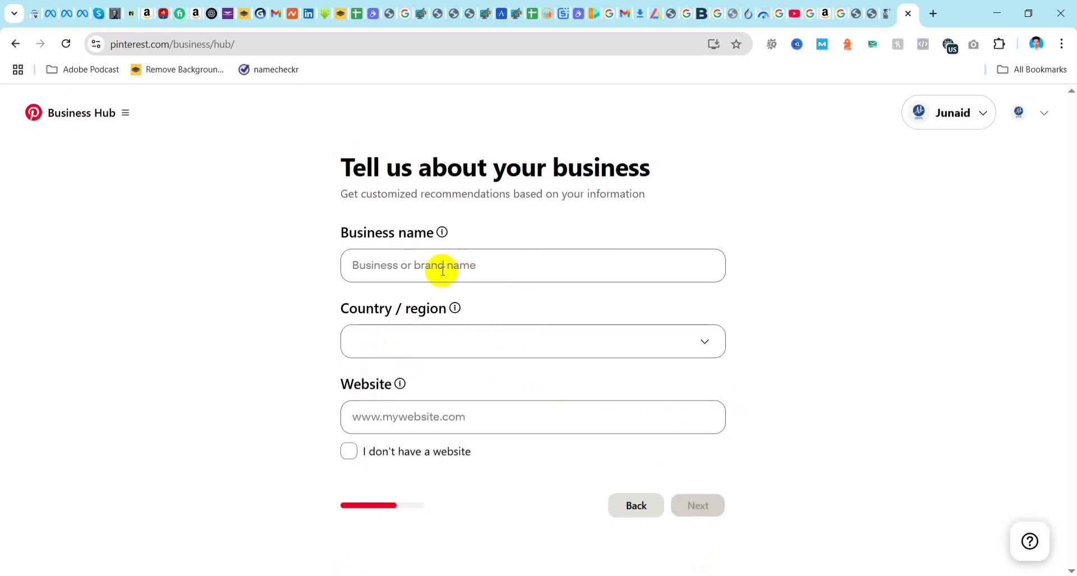
pyautogui.click(429, 267)
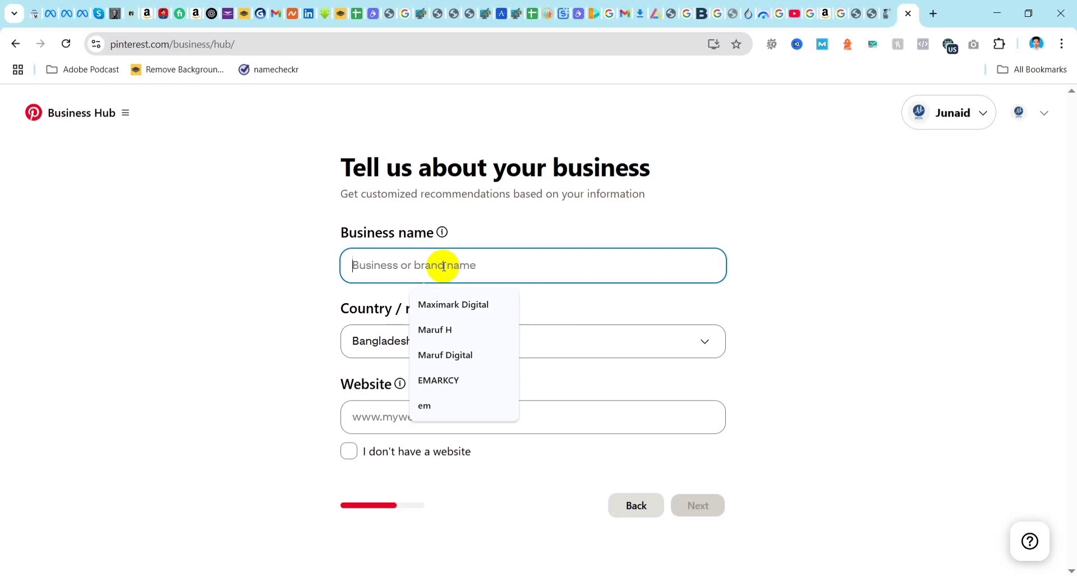
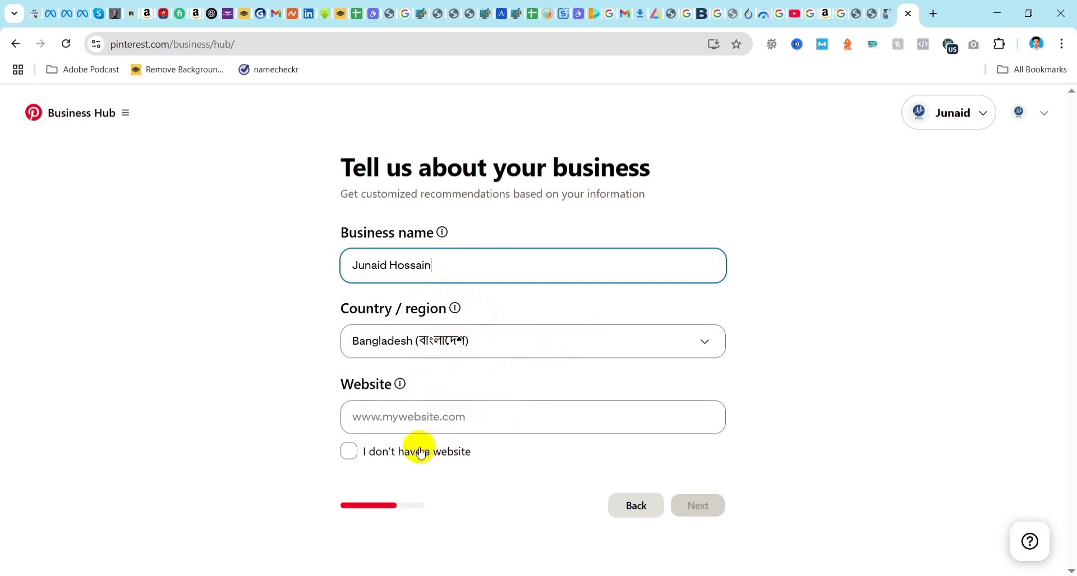
# Step: Indicate that the business has no website and continue to the additional business details
pyautogui.click(396, 415)
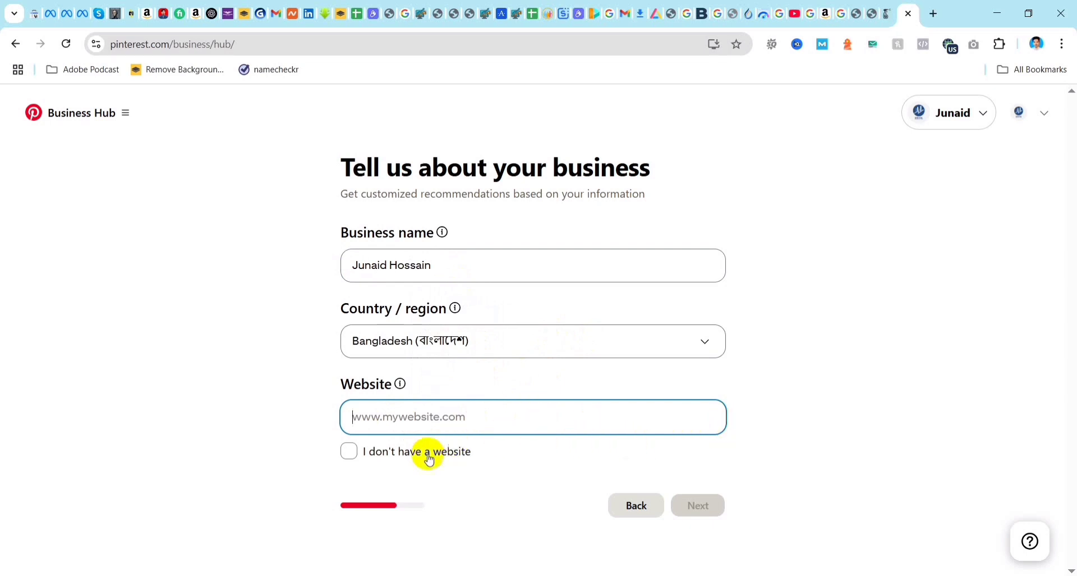
pyautogui.click(347, 451)
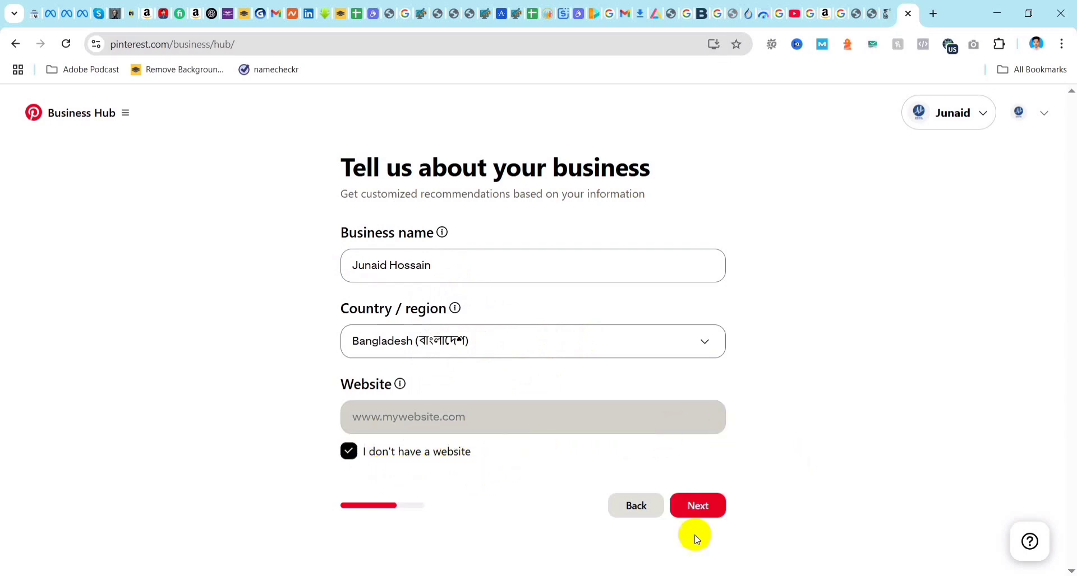
pyautogui.click(696, 508)
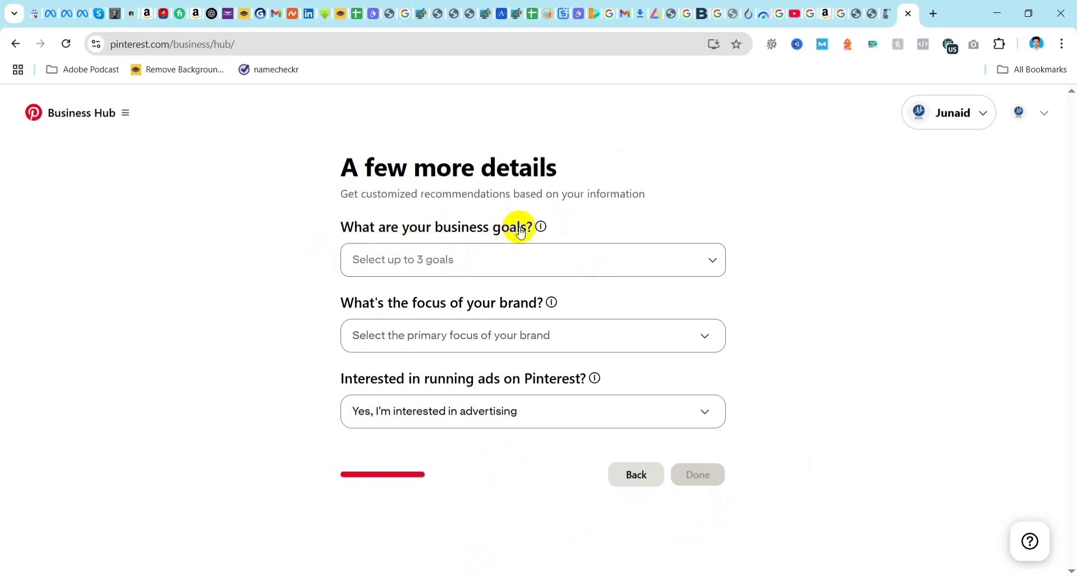
# Step: Choose the goal "Create content on Pinterest to grow an audience" and the brand focus "Design and art", and submit the details
pyautogui.click(508, 264)
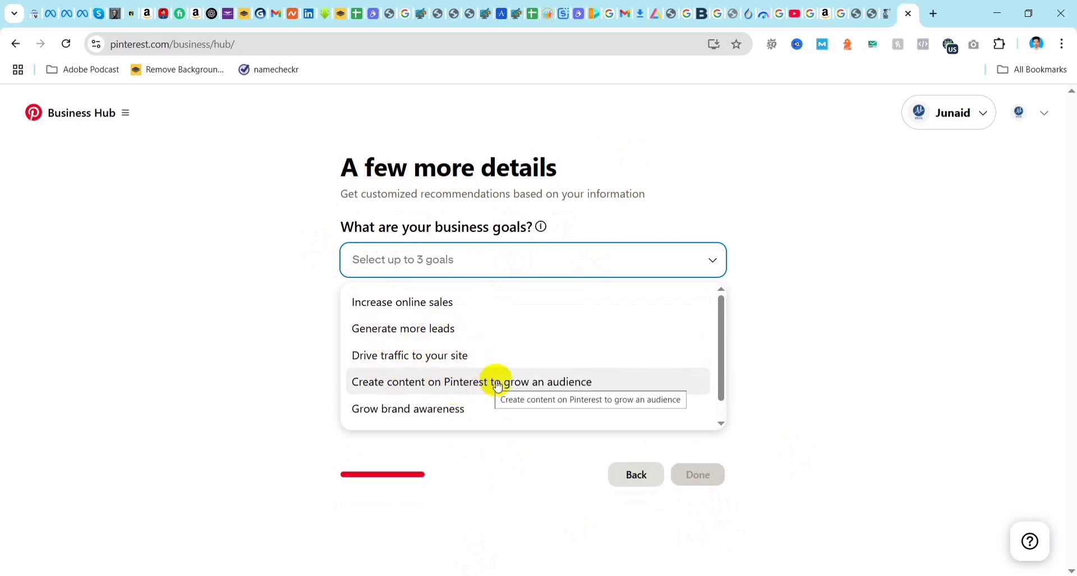
pyautogui.click(529, 388)
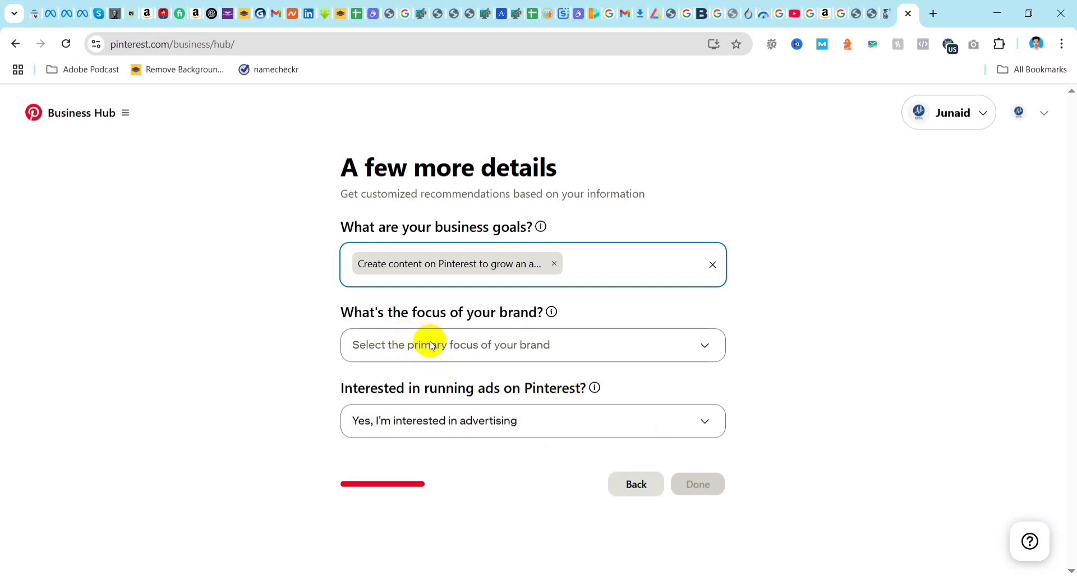
pyautogui.click(482, 356)
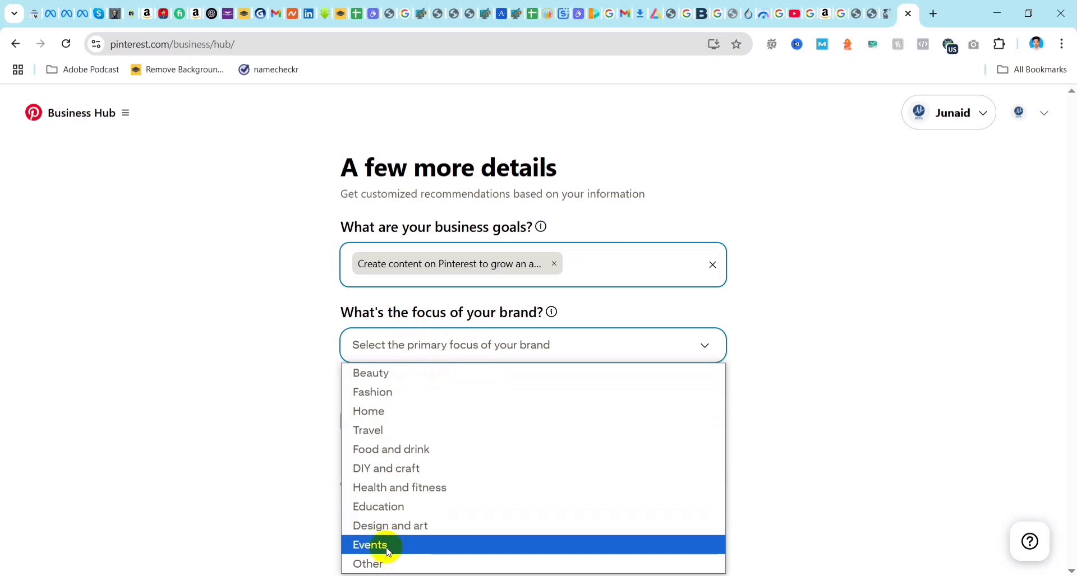
pyautogui.click(395, 525)
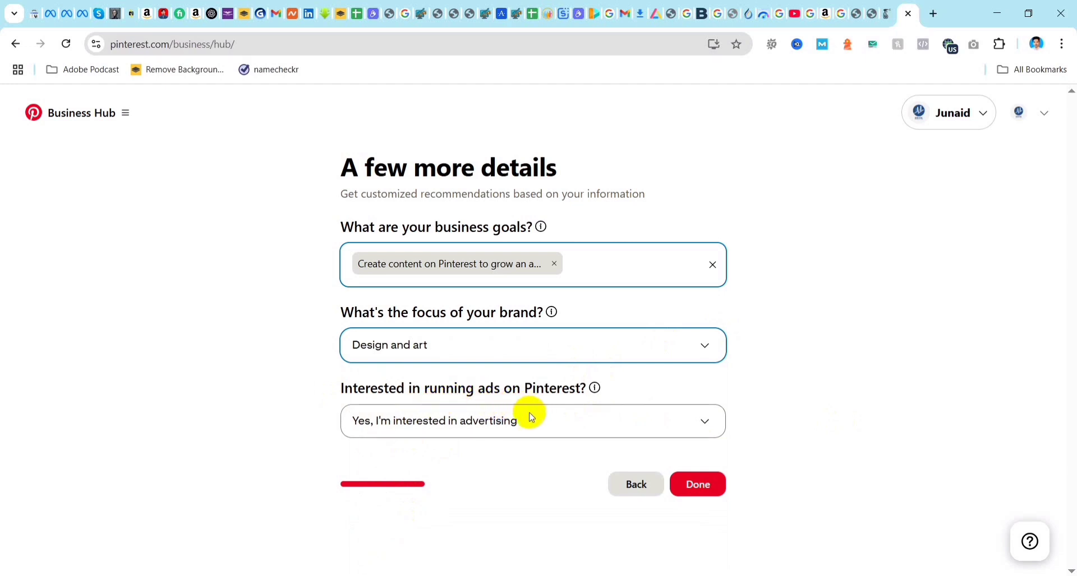
pyautogui.click(705, 493)
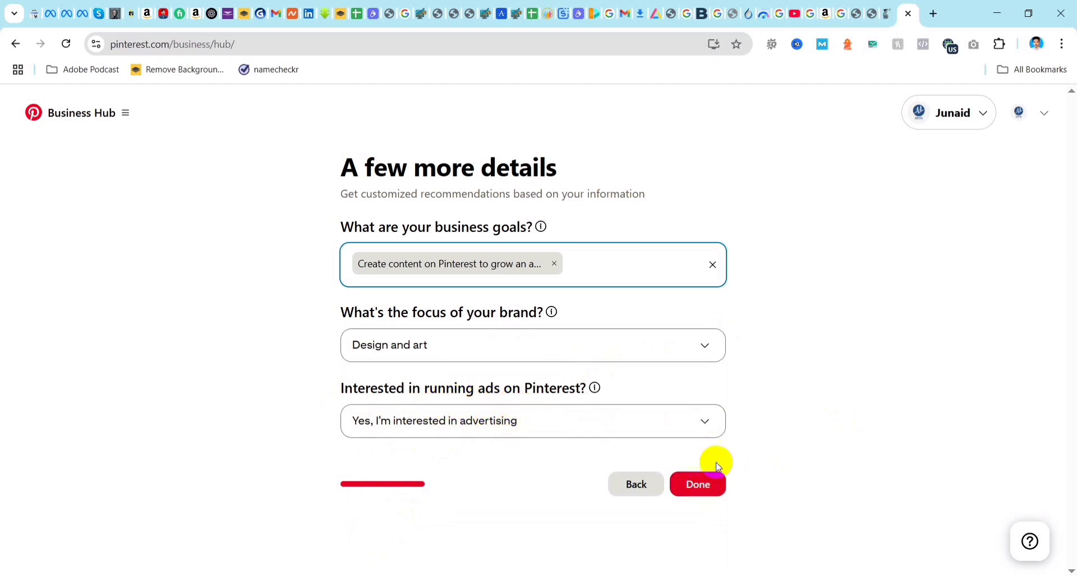
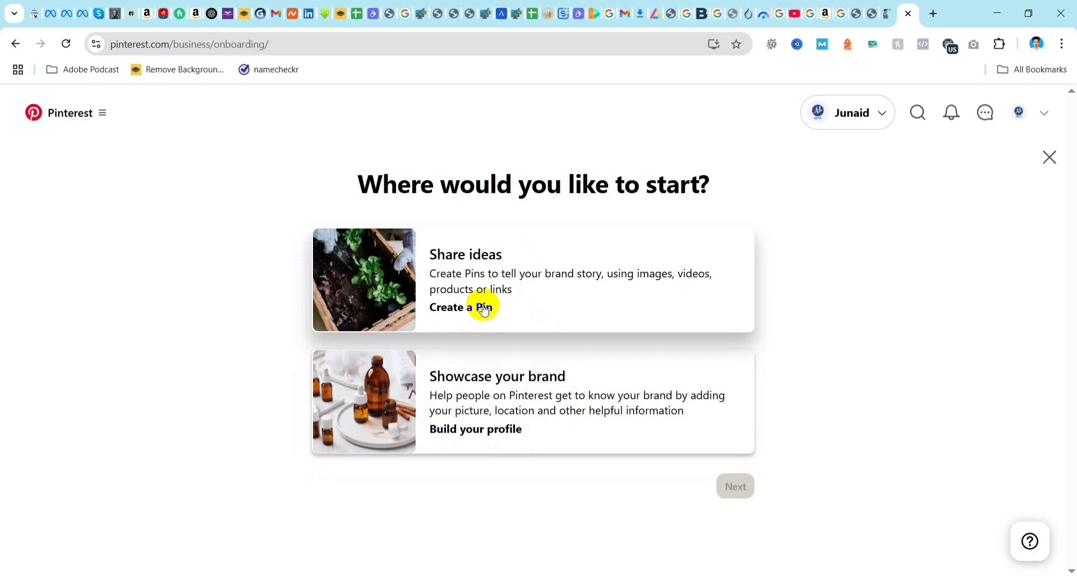
# Step: Choose "Showcase your brand" as the starting point, continue to profile editing, and look through the contact fields
pyautogui.click(496, 406)
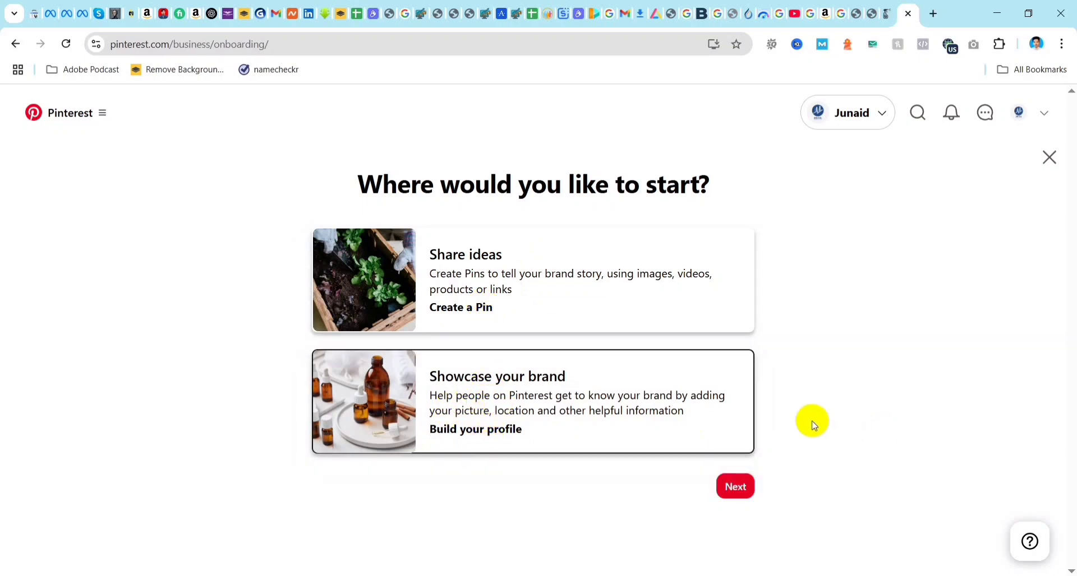
pyautogui.click(736, 493)
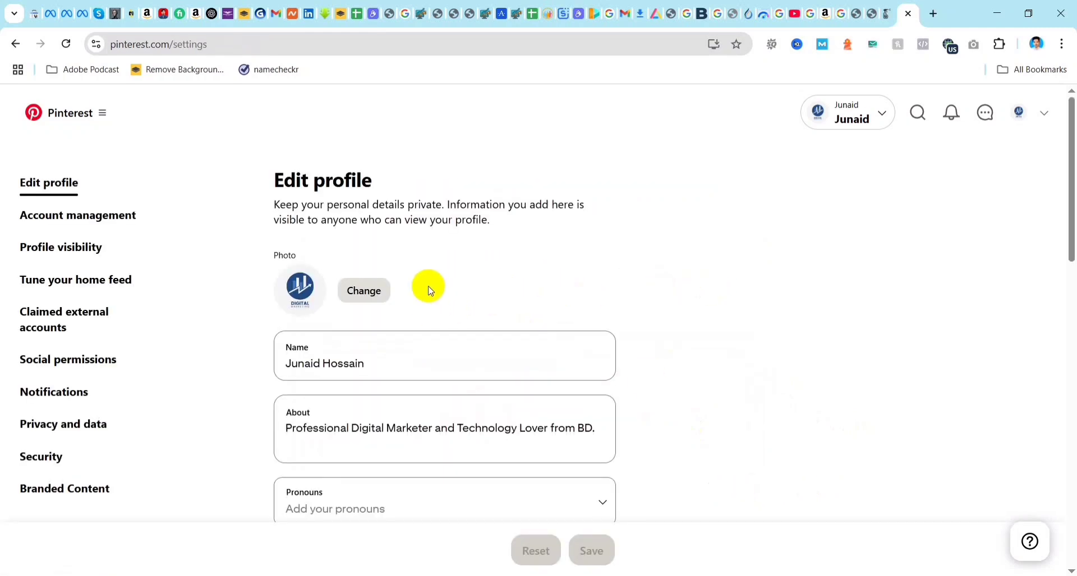
pyautogui.scroll(-5, 431, 294)
pyautogui.scroll(-3, 425, 333)
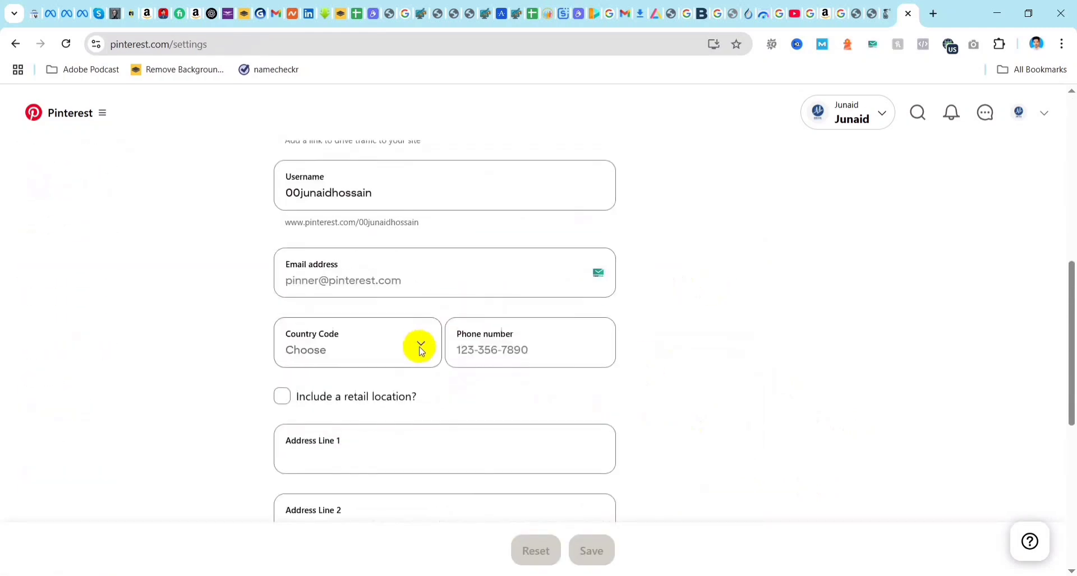
pyautogui.scroll(1, 354, 288)
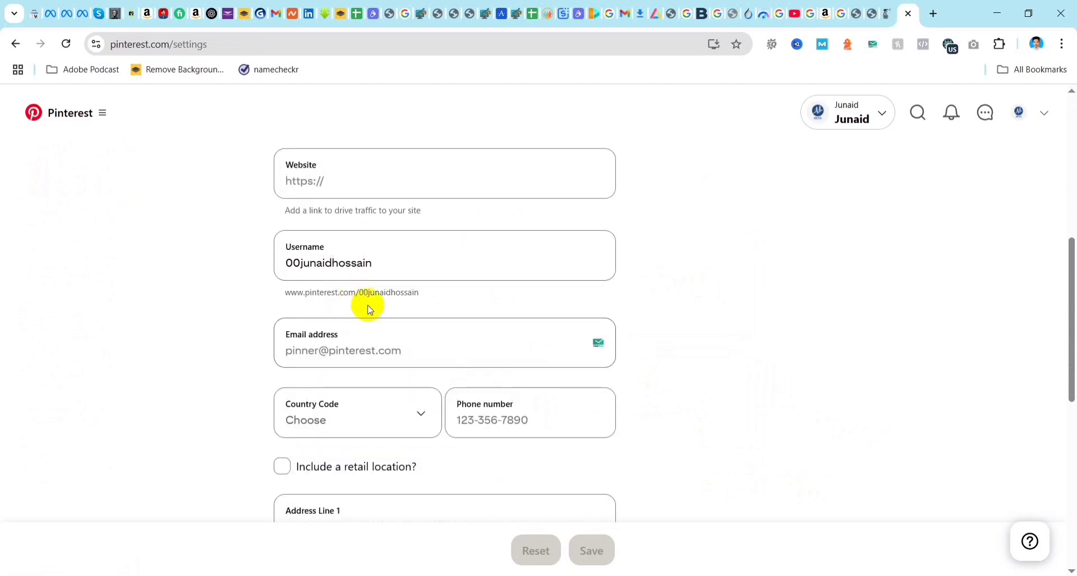
# Step: Enter the account holder's contact email address in the profile
pyautogui.click(343, 350)
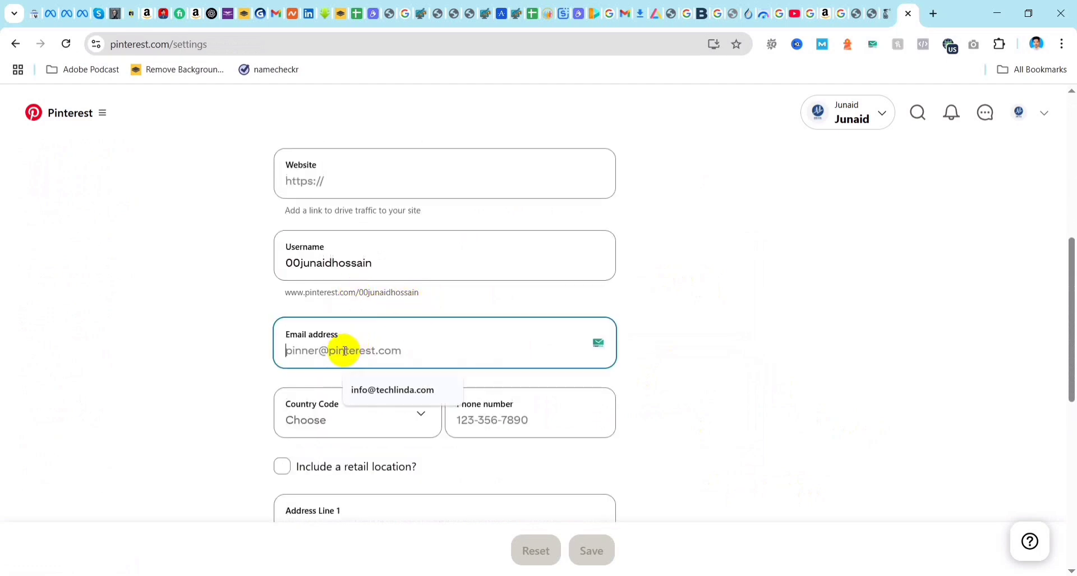
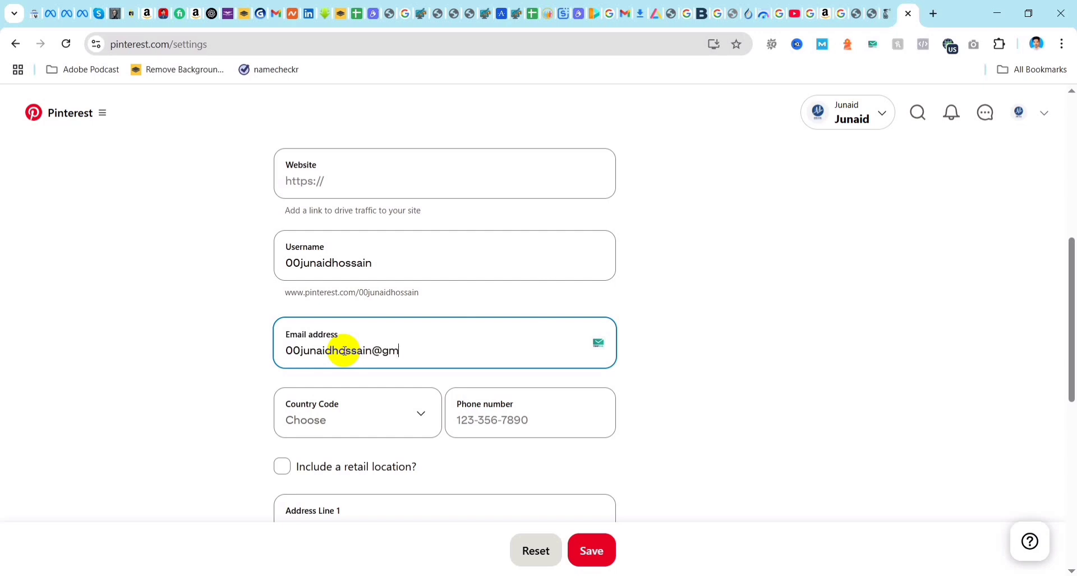
# Step: Set the country code to Bangladesh (+880) and enter the contact phone number
pyautogui.click(325, 428)
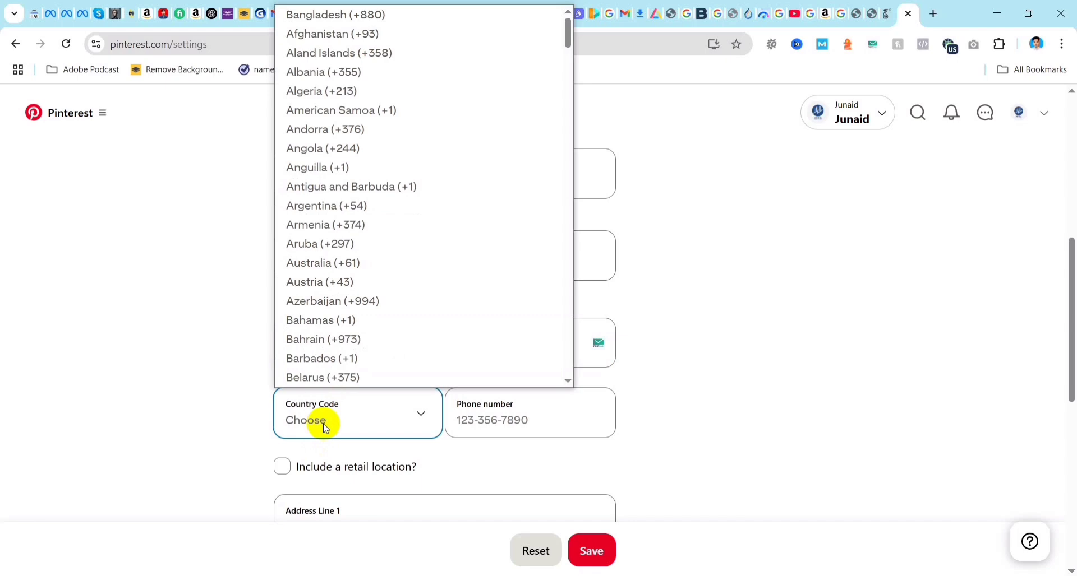
pyautogui.scroll(-5, 381, 227)
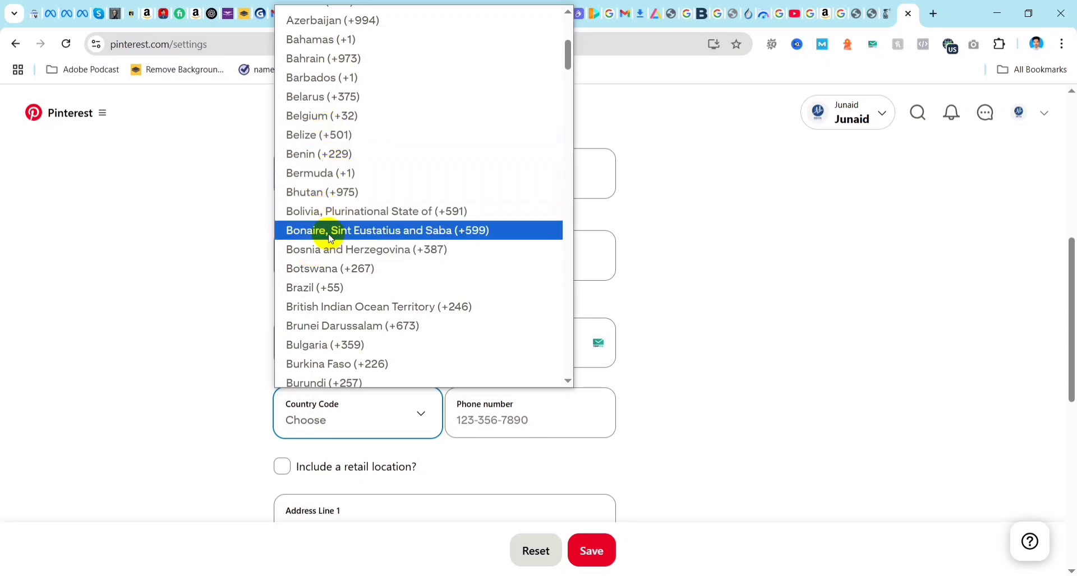
pyautogui.scroll(3, 330, 238)
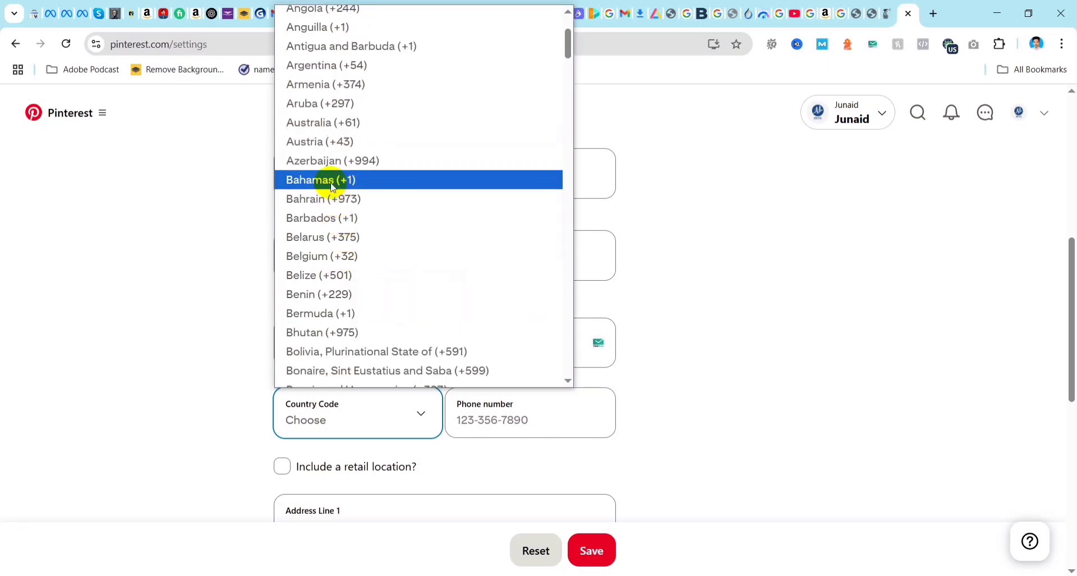
pyautogui.scroll(3, 332, 186)
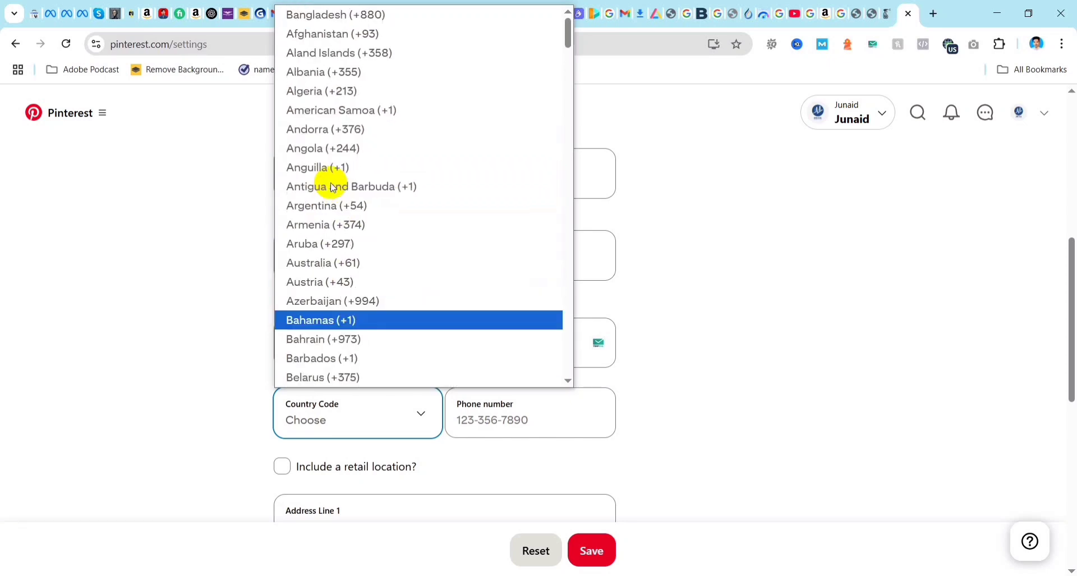
pyautogui.click(359, 14)
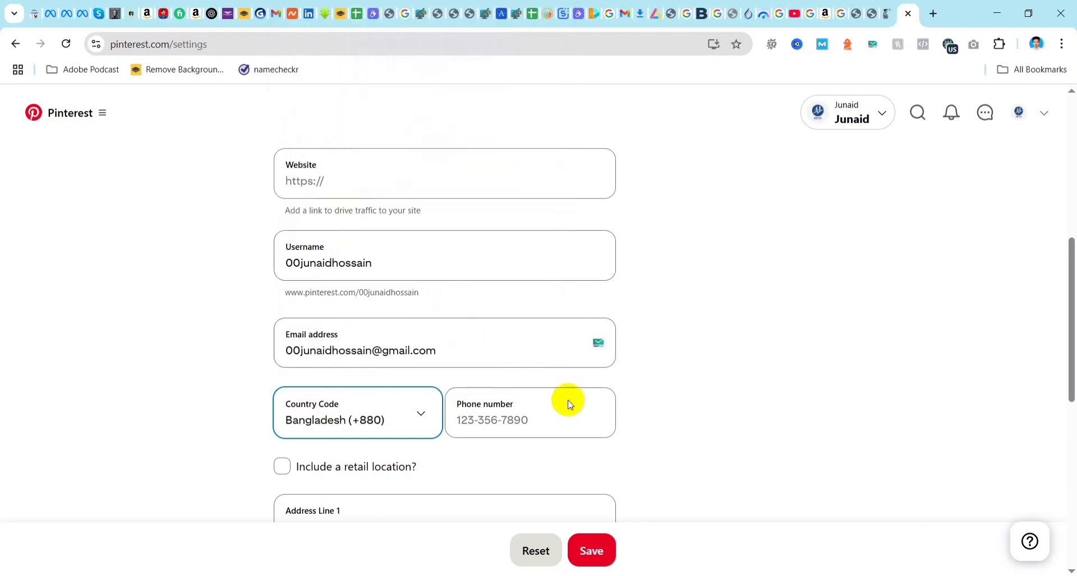
pyautogui.click(489, 419)
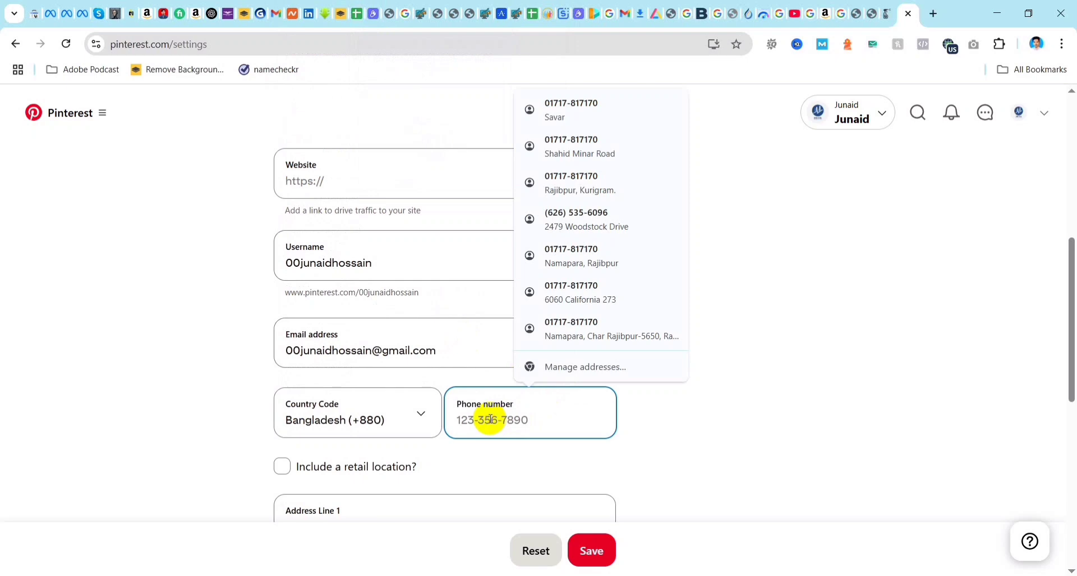
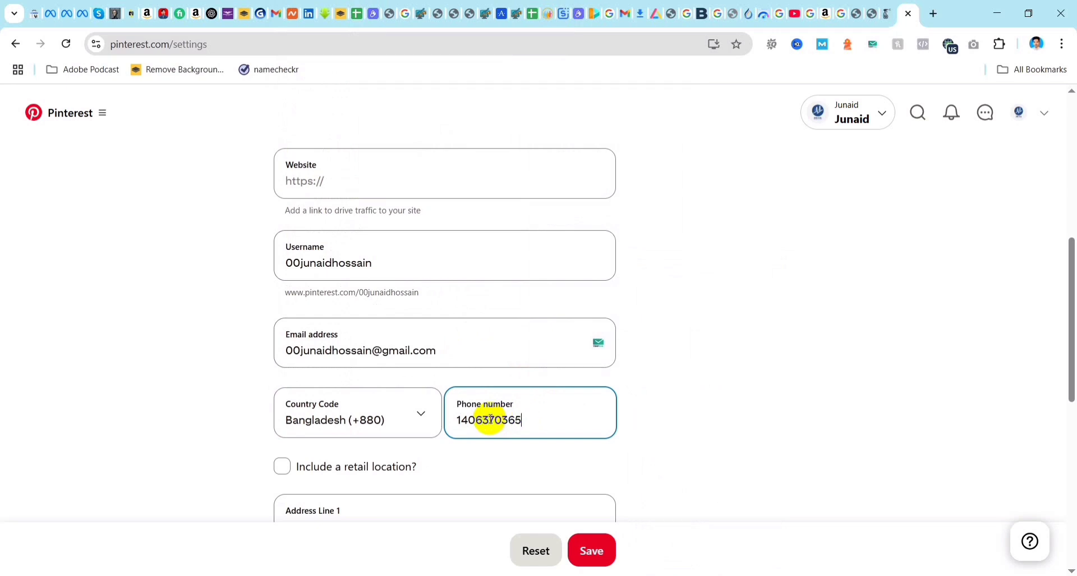
# Step: Fill in the first address line, the city and the state or region of the business address
pyautogui.scroll(-2, 695, 440)
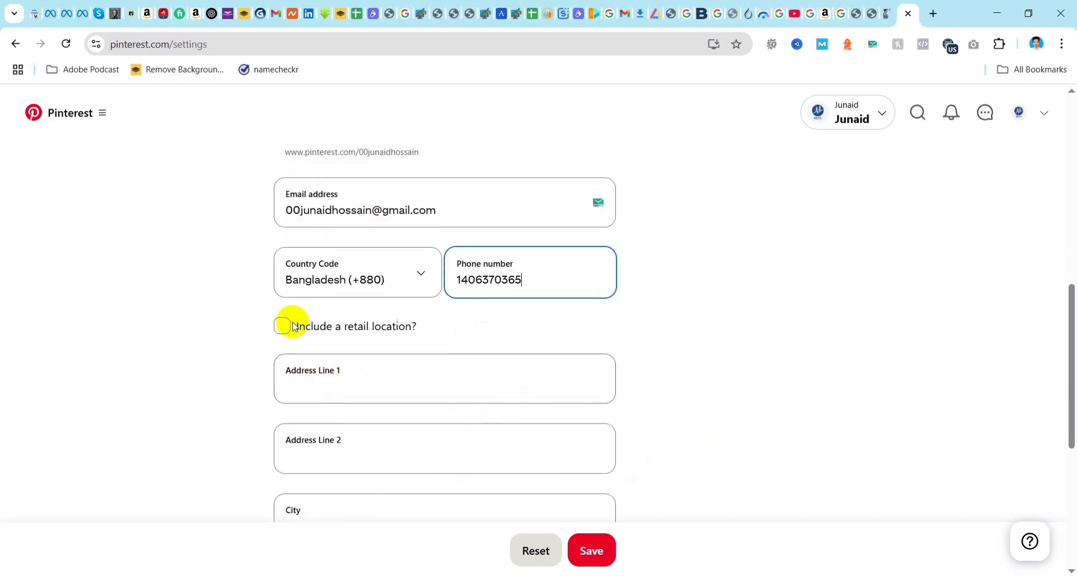
pyautogui.scroll(-1, 354, 364)
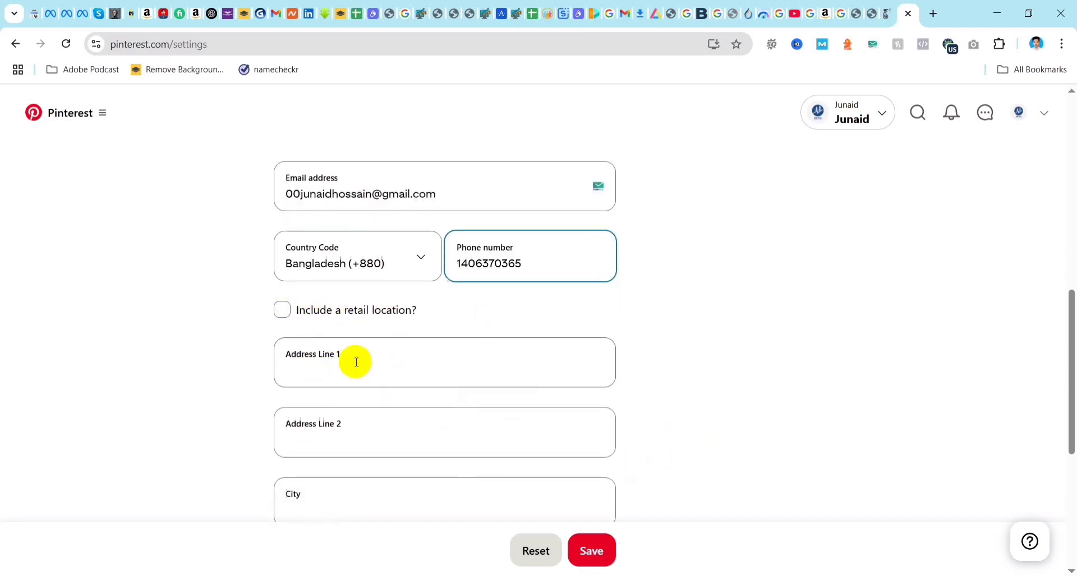
pyautogui.scroll(-1, 385, 298)
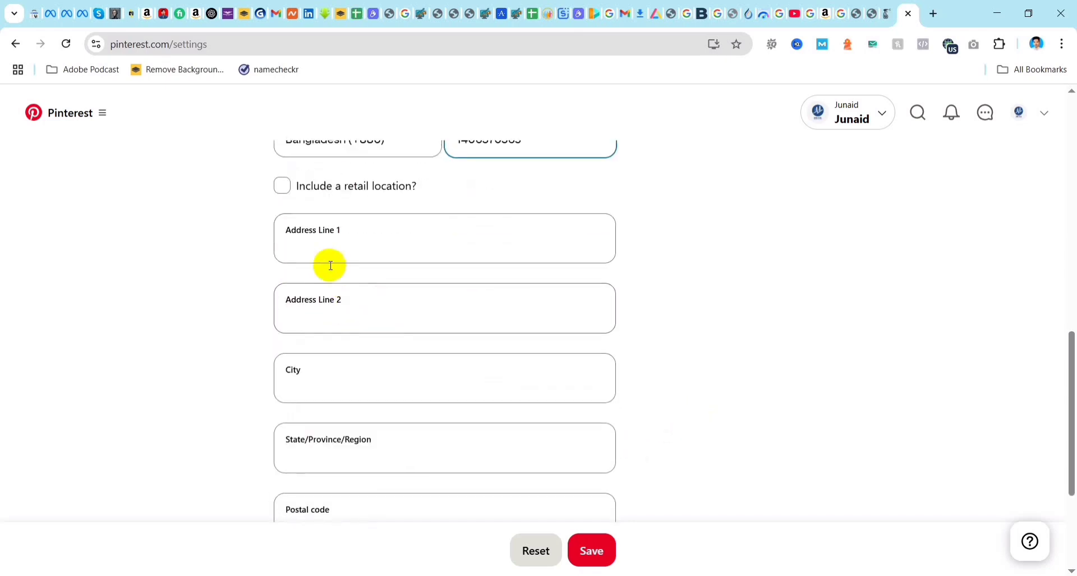
pyautogui.click(325, 244)
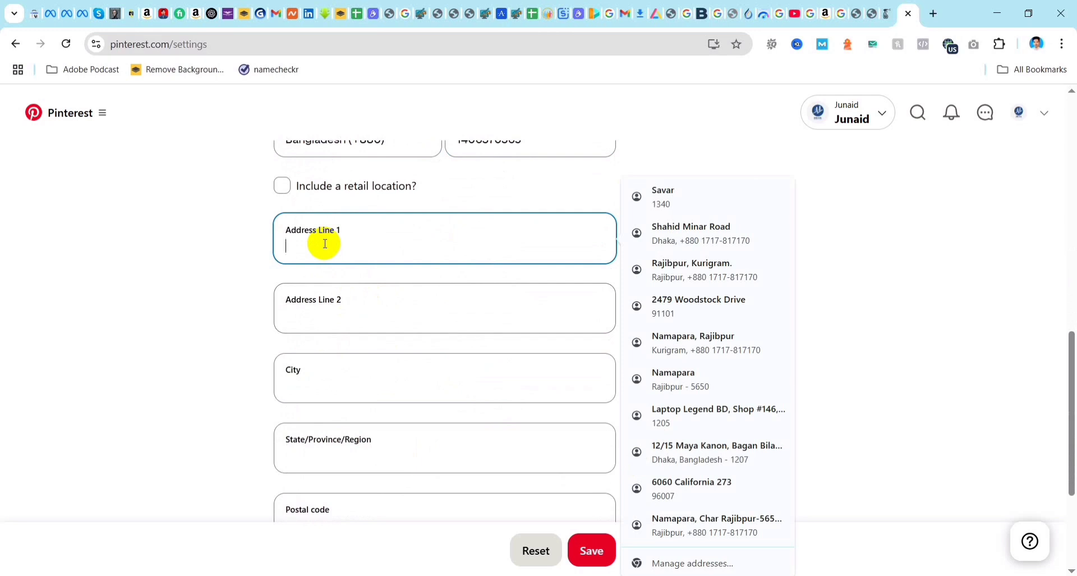
pyautogui.write('Paikpara')
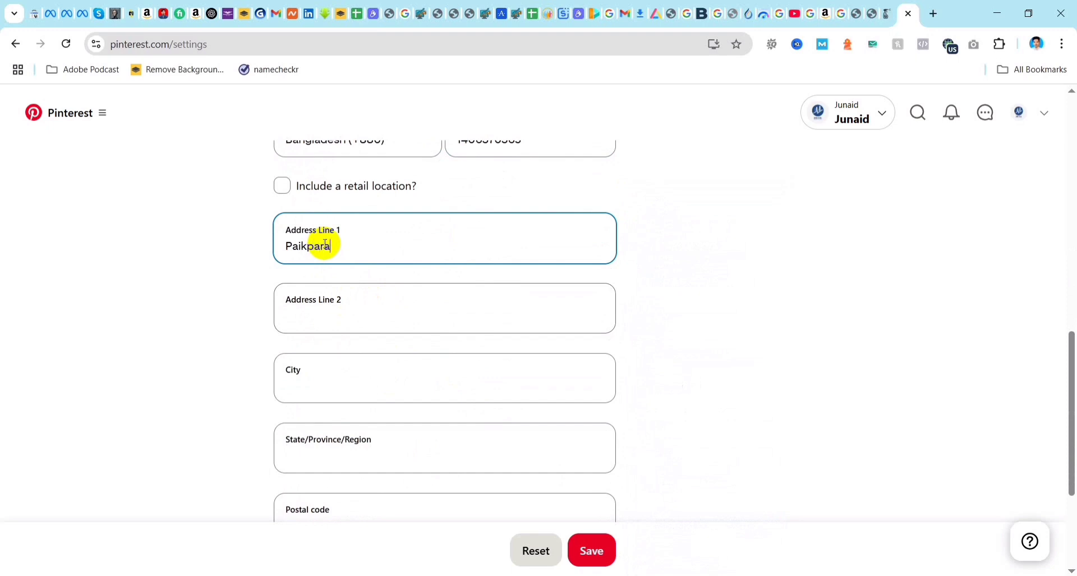
pyautogui.click(308, 388)
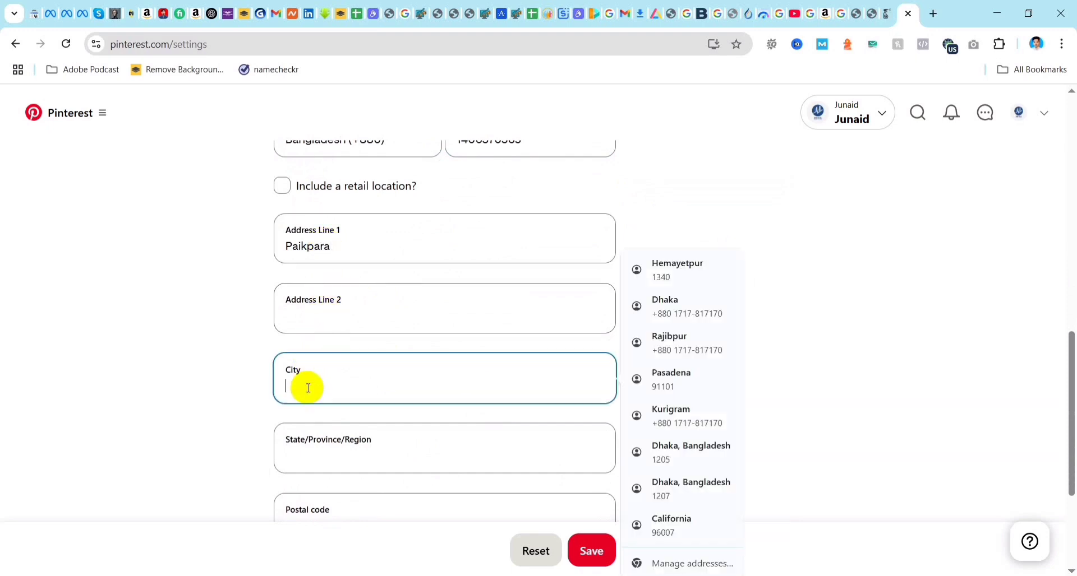
pyautogui.write('Munshiganj')
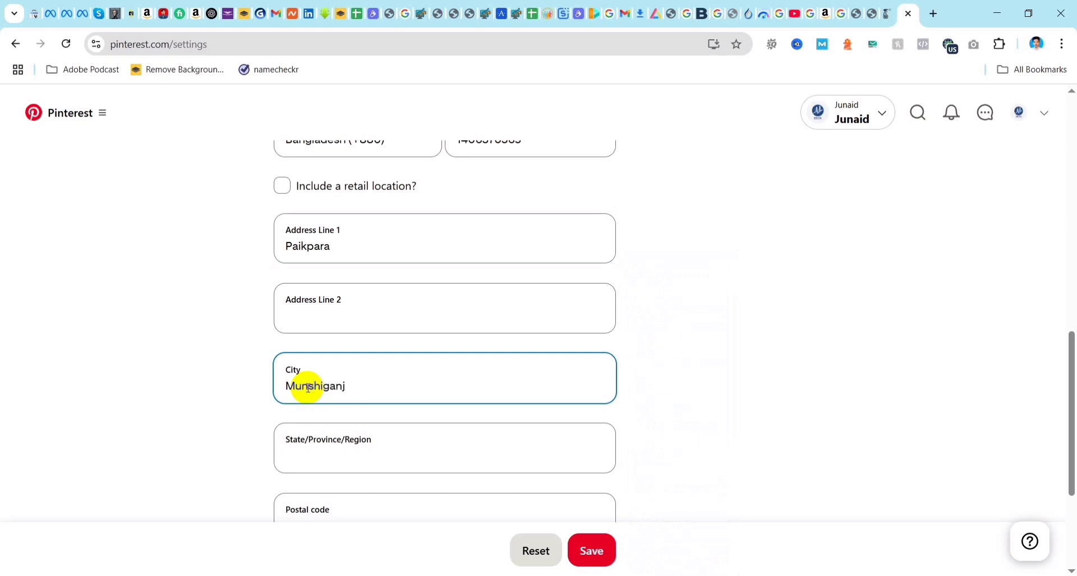
pyautogui.click(338, 460)
pyautogui.write('Dhaka')
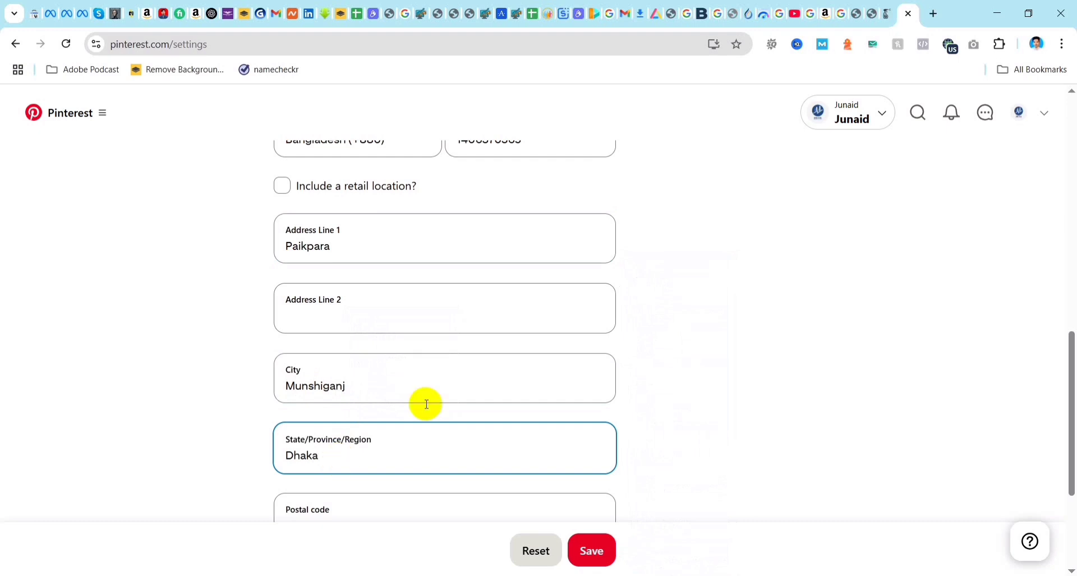
# Step: Enter the postal code and set the address country to Bangladesh
pyautogui.scroll(-3, 442, 395)
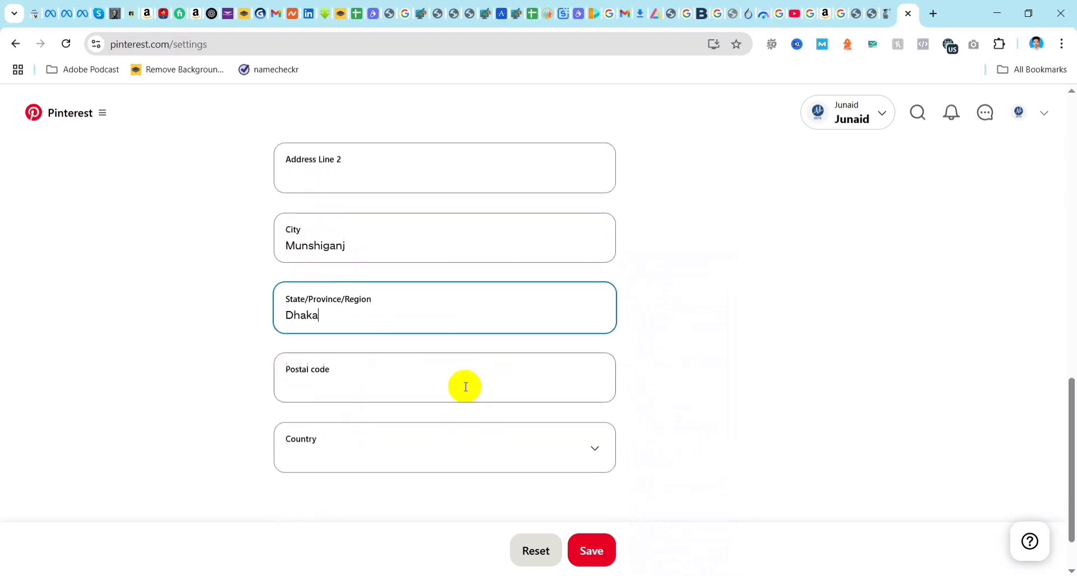
pyautogui.click(327, 385)
pyautogui.write('1520')
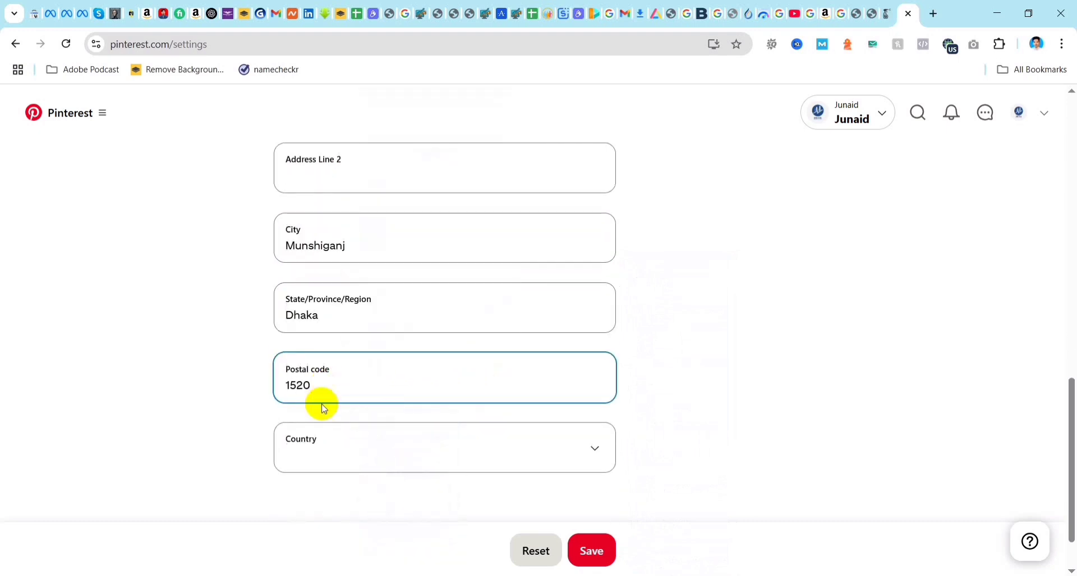
pyautogui.click(572, 443)
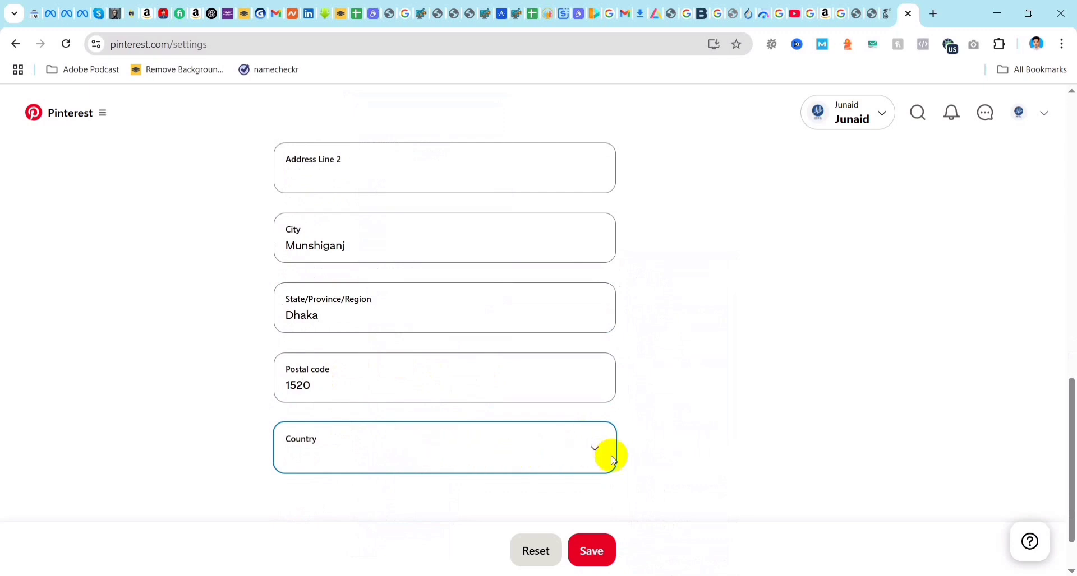
pyautogui.click(594, 448)
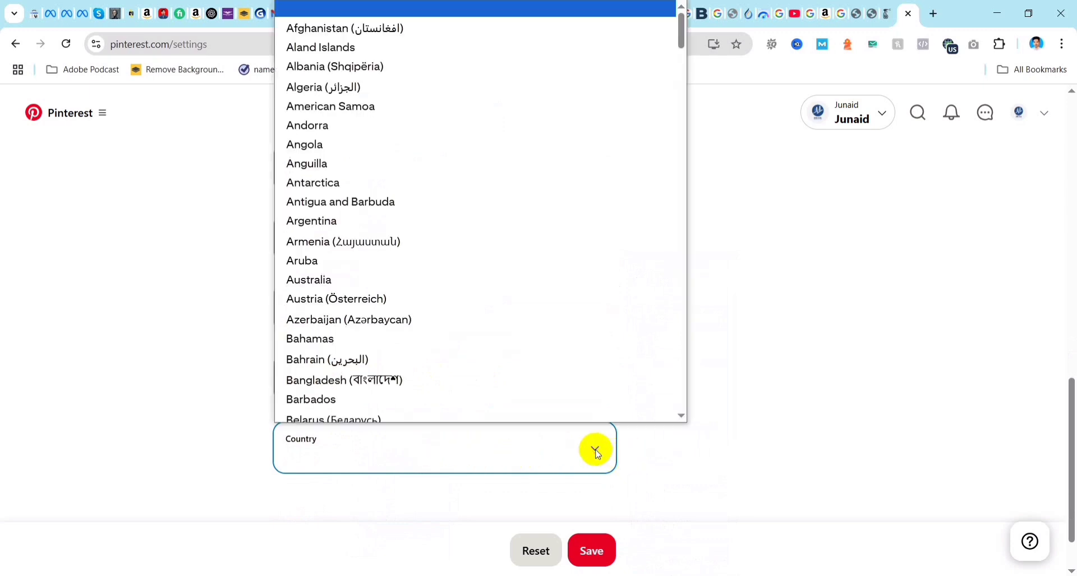
pyautogui.click(359, 375)
# Step: Save the profile changes and decline the browser's offer to store the address
pyautogui.scroll(-1, 768, 427)
pyautogui.click(594, 552)
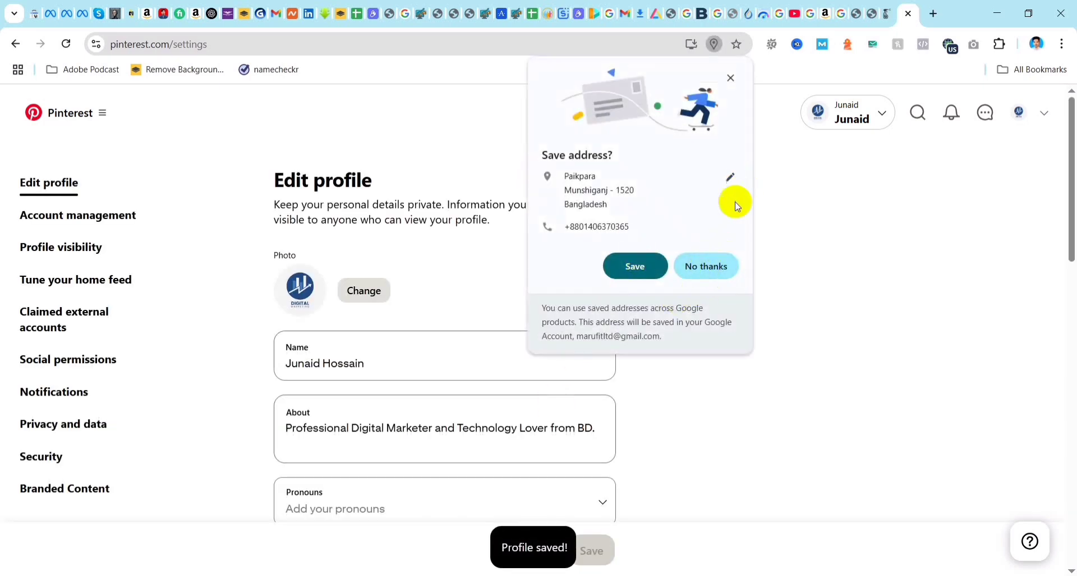
pyautogui.click(708, 266)
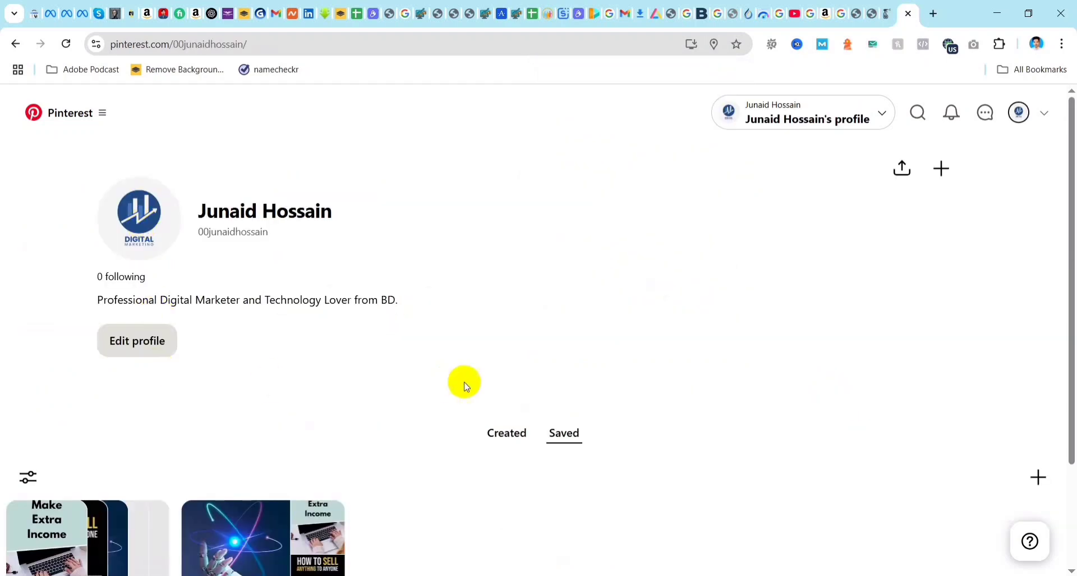
# Step: Show the created Pins on the public profile and start creating a new Pin
pyautogui.scroll(-3, 483, 419)
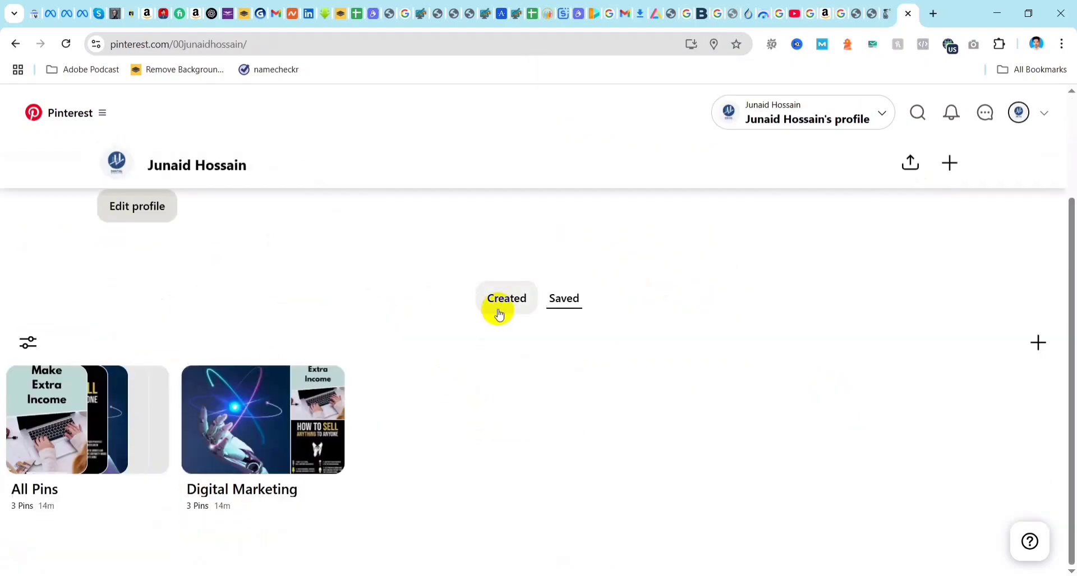
pyautogui.click(499, 314)
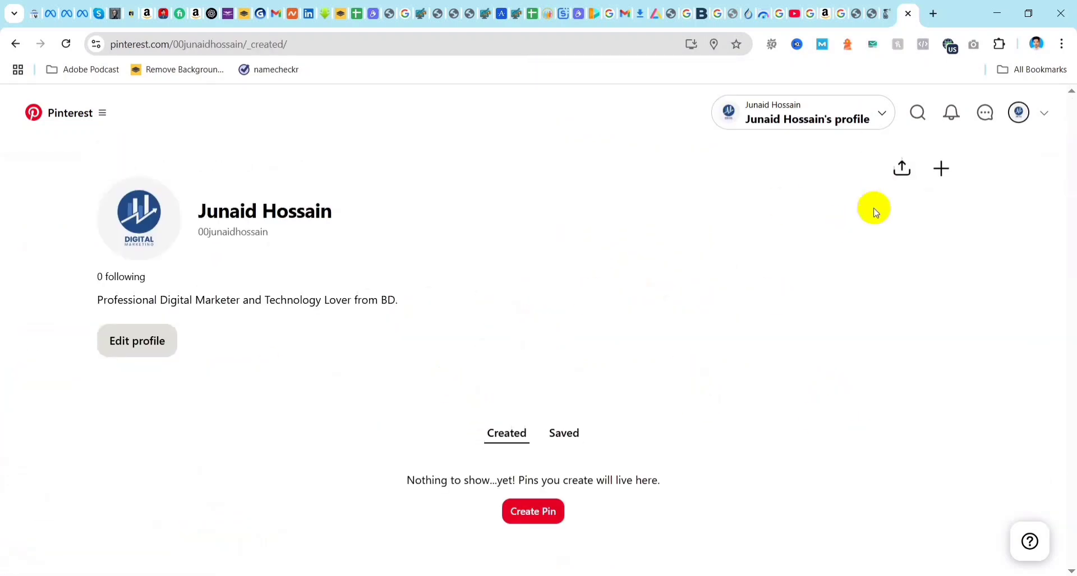
pyautogui.click(536, 511)
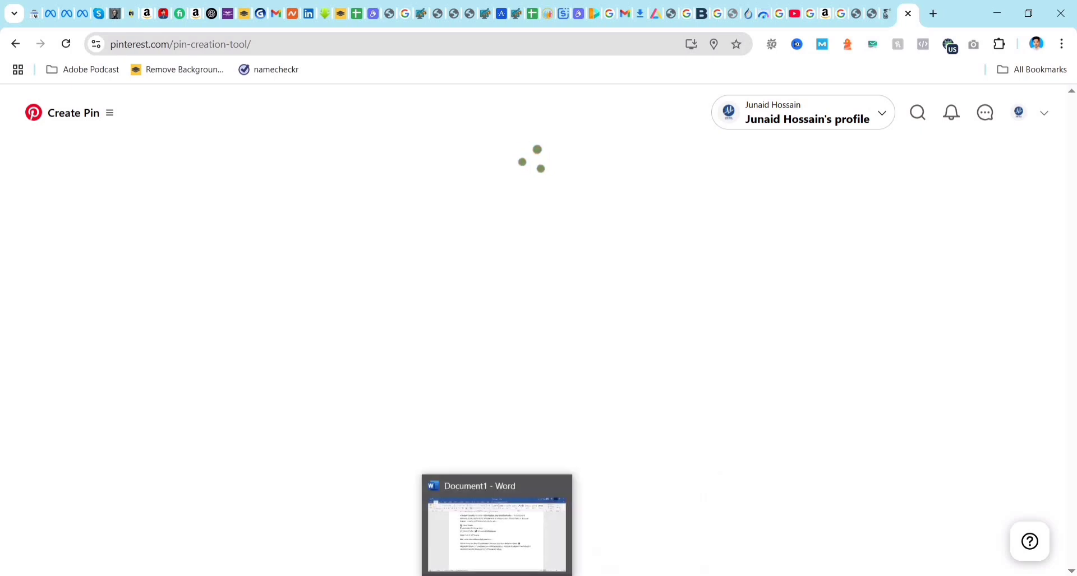
# Step: Switch to the Word document, select the full Apple AirPods Pro 2 promotional text with its hashtags, and return to the Pin creation page
pyautogui.click(497, 575)
pyautogui.scroll(5, 396, 293)
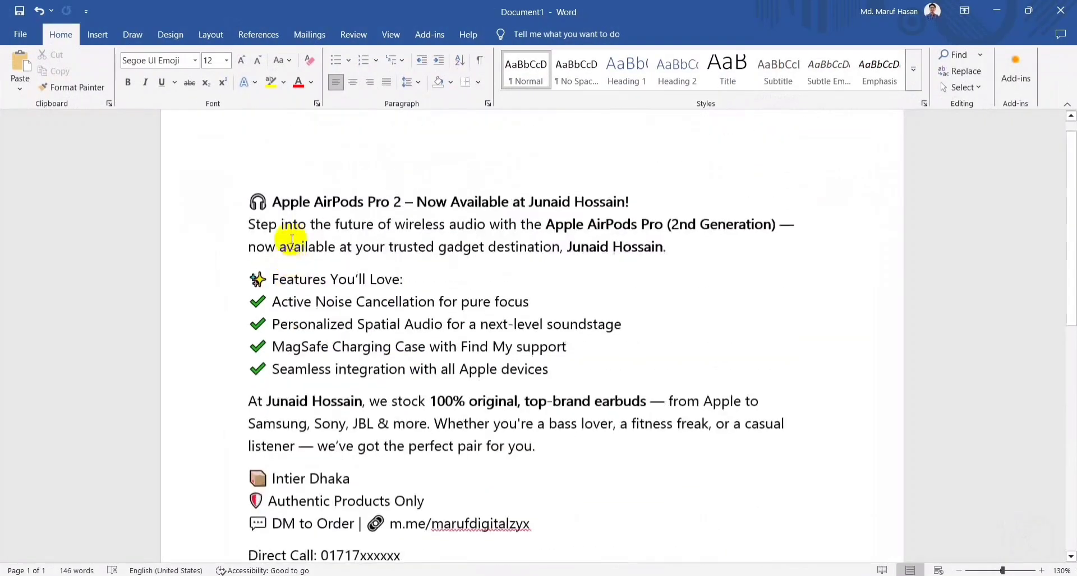
pyautogui.moveTo(252, 200); pyautogui.dragTo(570, 261)
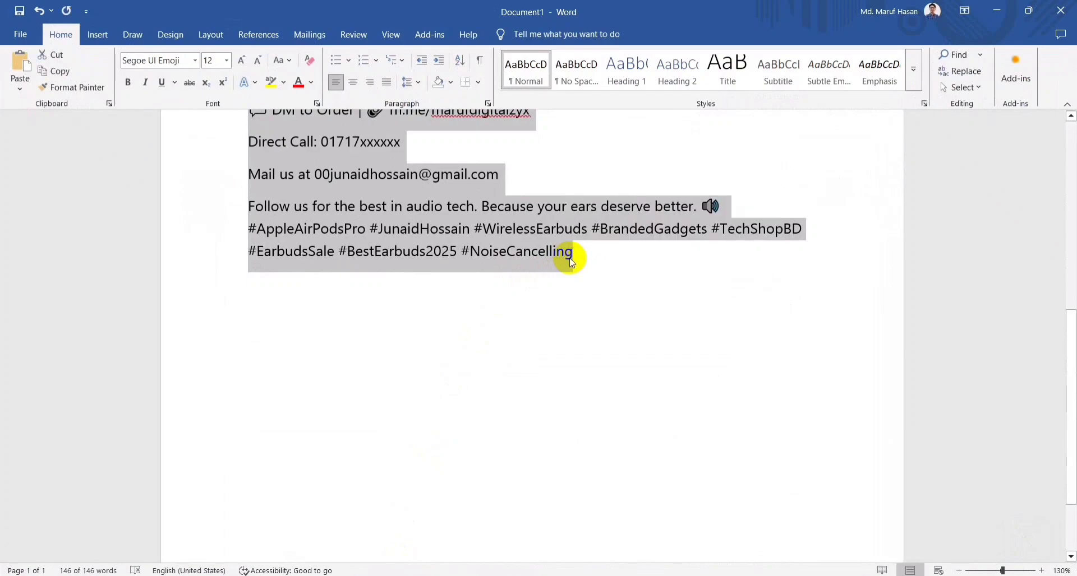
pyautogui.click(996, 11)
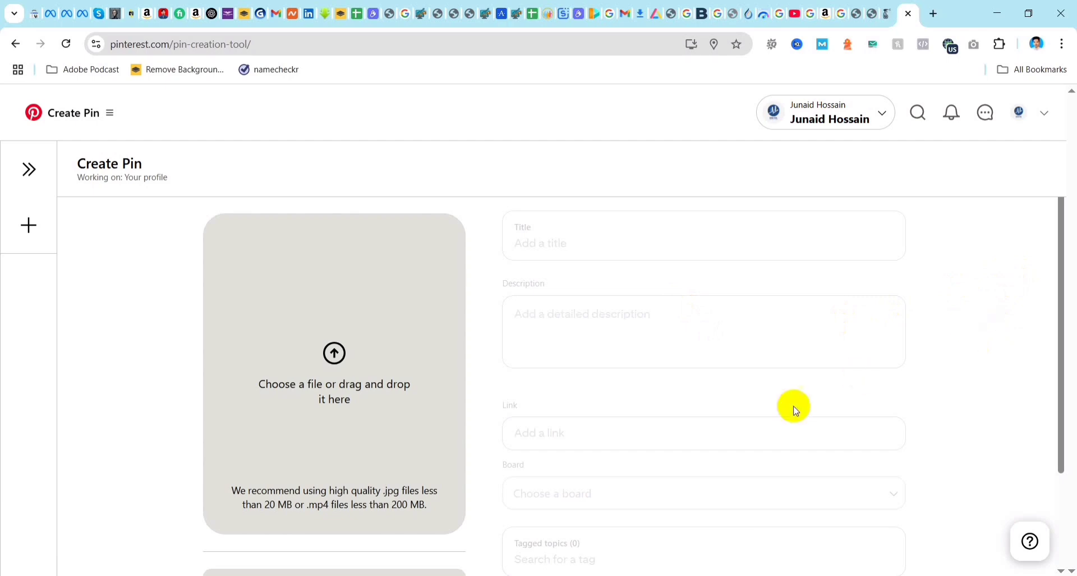
# Step: Upload the White and Orange Simple Travel Quote Inspiration Mobile Video from Downloads as the Pin's media
pyautogui.click(336, 357)
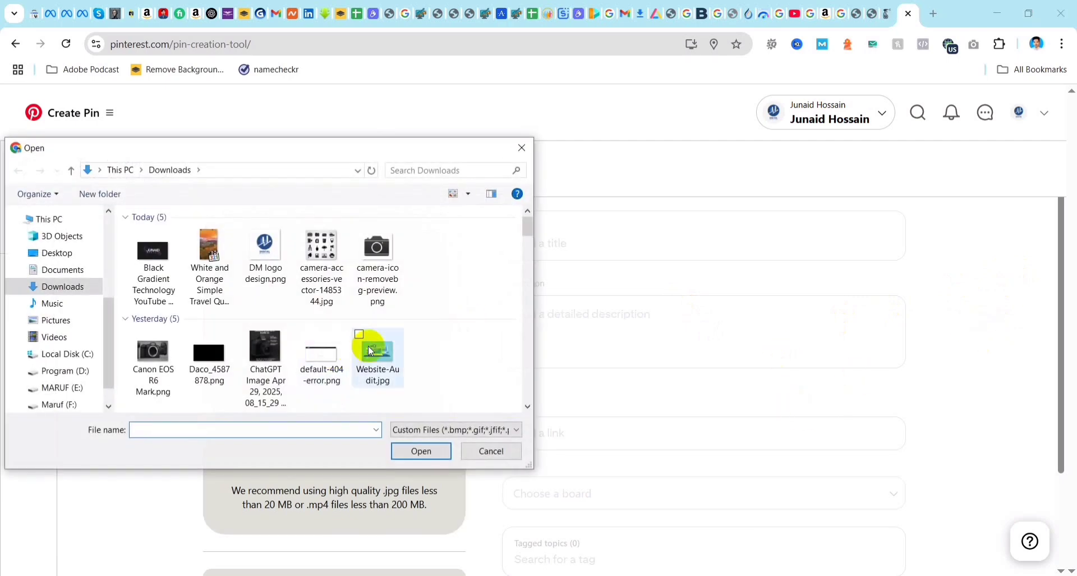
pyautogui.click(211, 251)
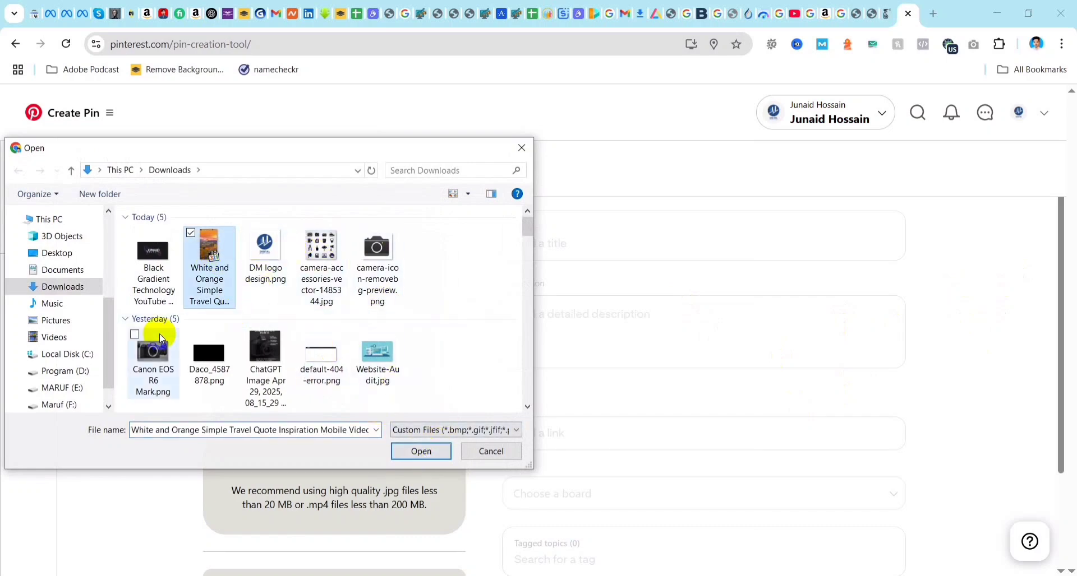
pyautogui.click(421, 451)
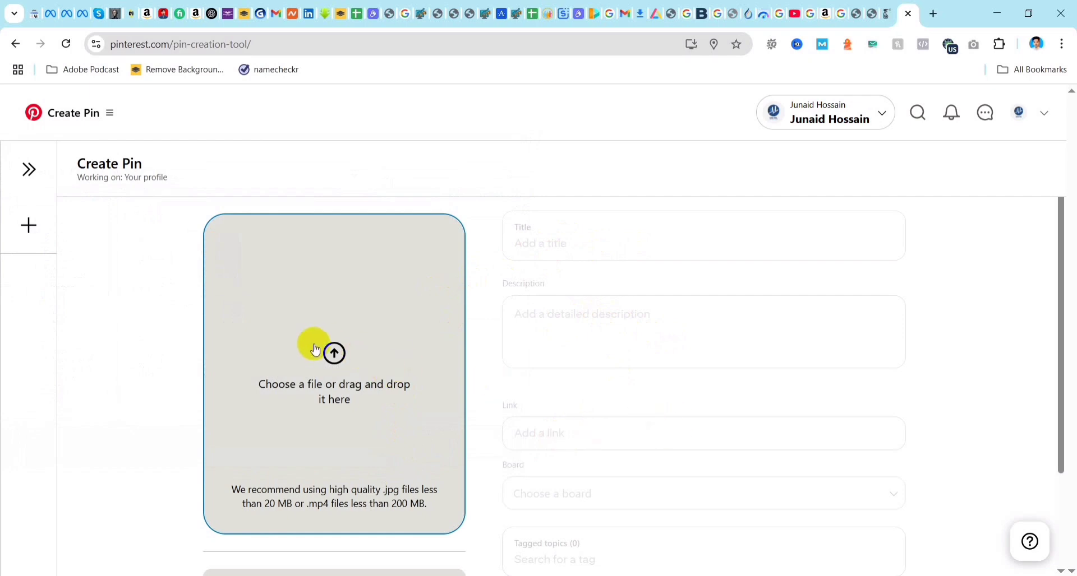
pyautogui.scroll(-2, 701, 412)
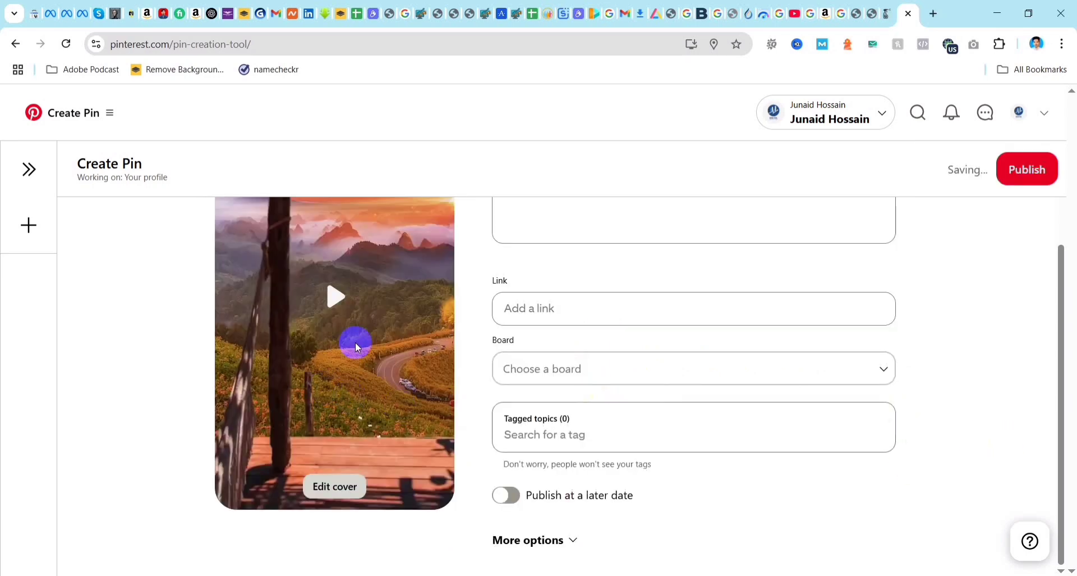
pyautogui.scroll(3, 365, 365)
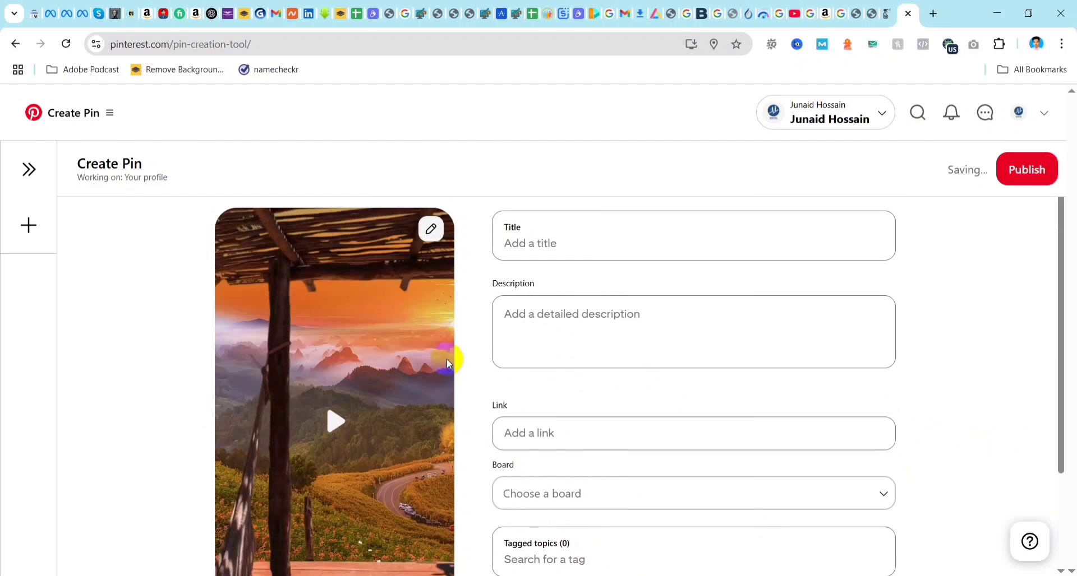
# Step: Paste the copied Apple AirPods Pro 2 promotional text into the Pin's description and remove the trailing blank line
pyautogui.click(511, 242)
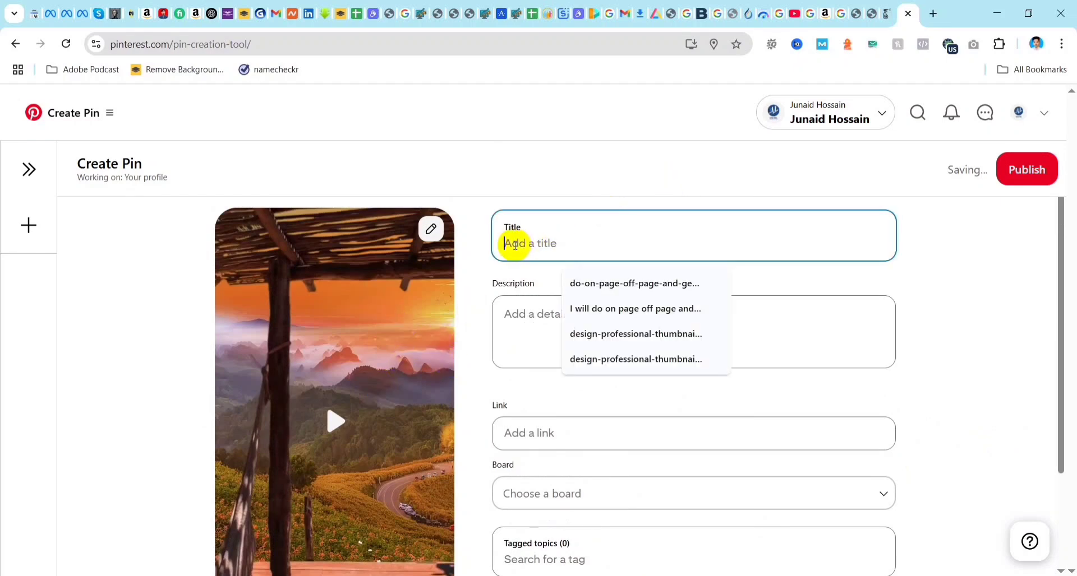
pyautogui.click(533, 320)
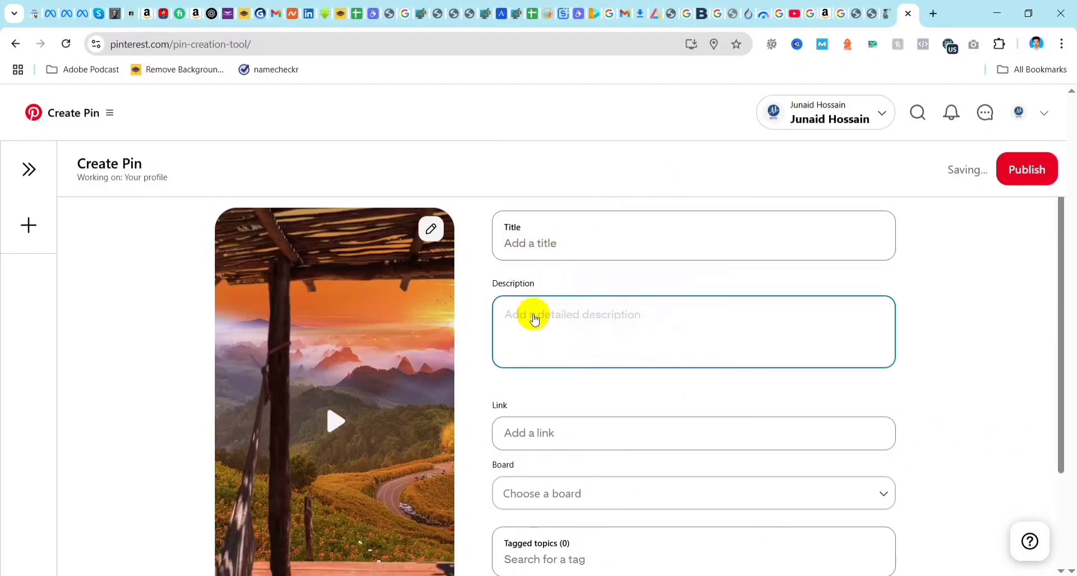
pyautogui.hotkey('ctrl', 'v')
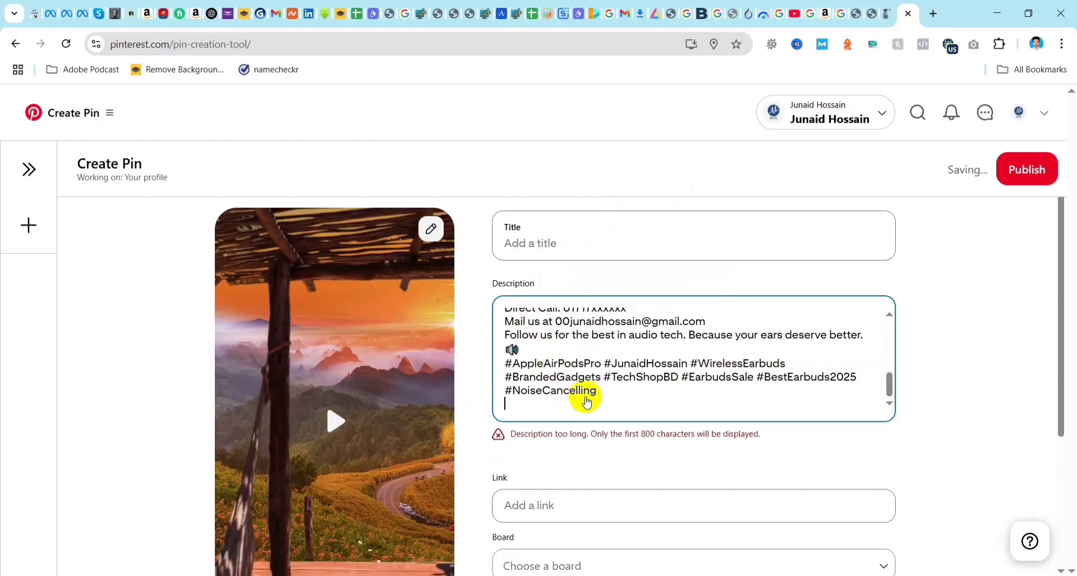
pyautogui.press('BackSpace')
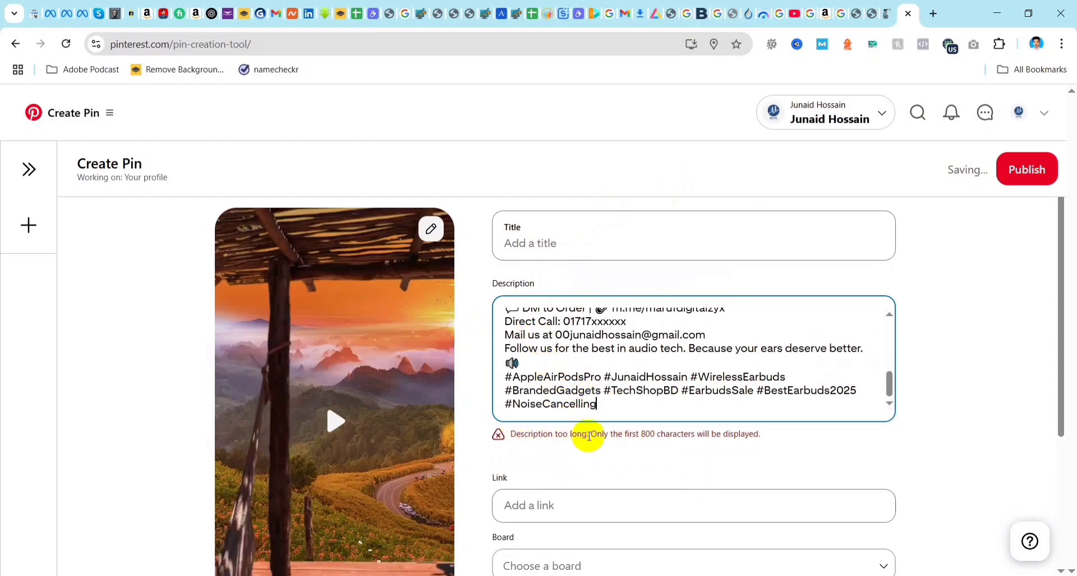
# Step: Shorten the description to the 800-character limit by deleting the store, contact and follow-us text, keeping the features, m.me link and hashtags
pyautogui.click(651, 434)
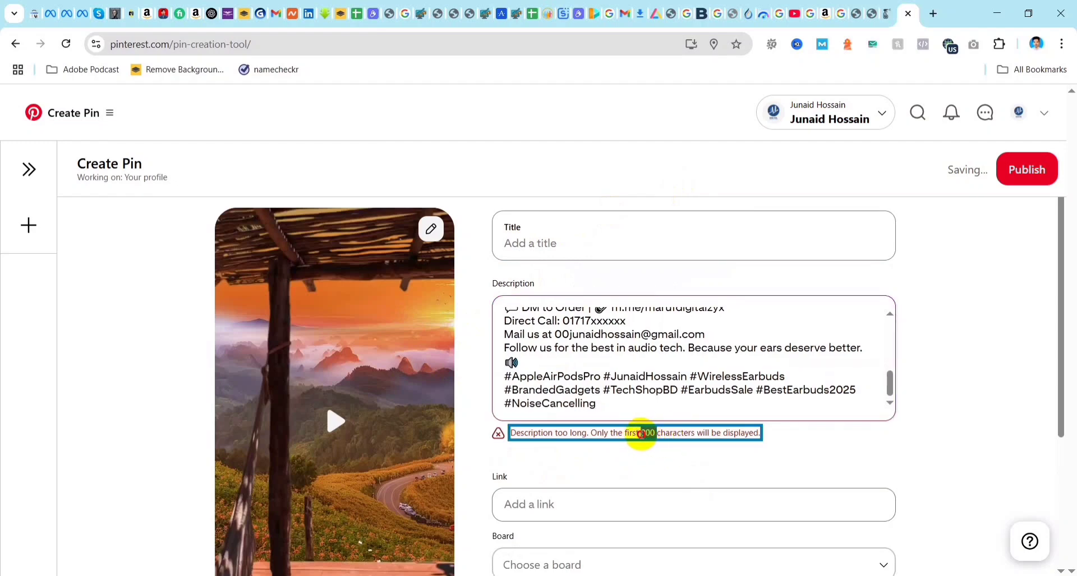
pyautogui.click(599, 360)
pyautogui.scroll(2, 603, 370)
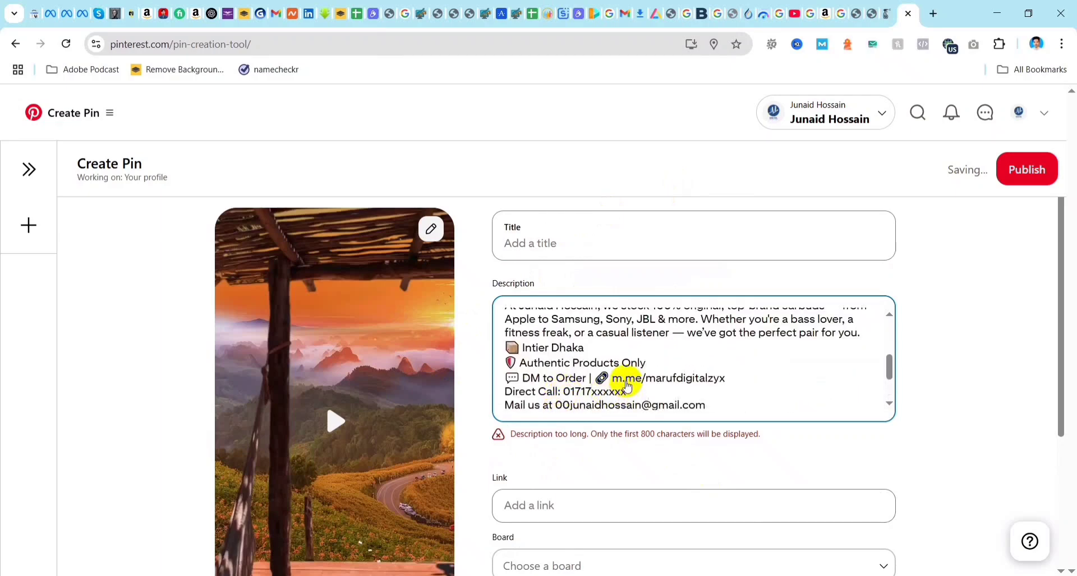
pyautogui.scroll(-3, 661, 392)
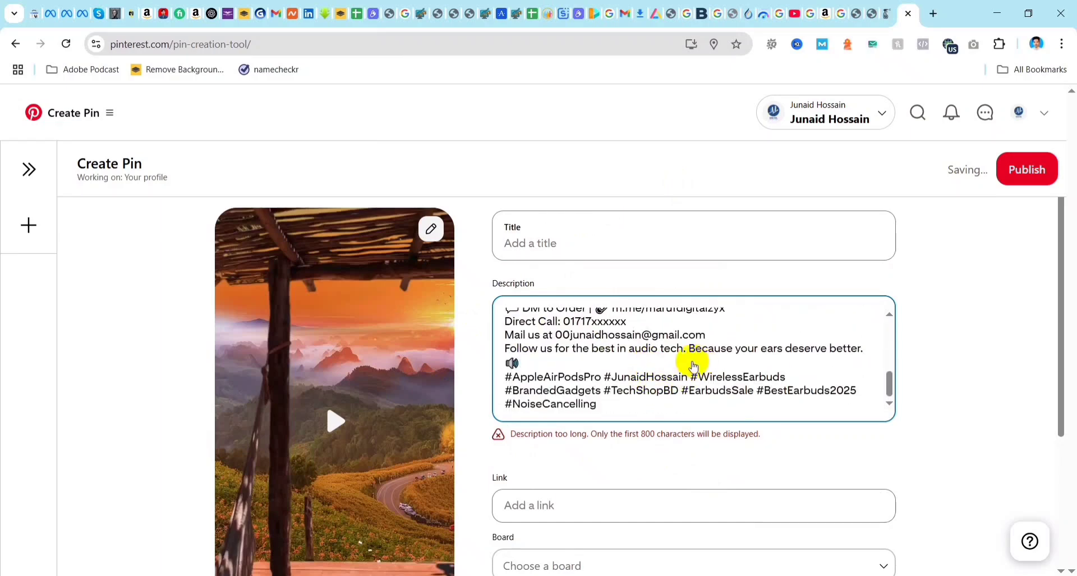
pyautogui.moveTo(523, 367)
pyautogui.mouseDown()
pyautogui.moveTo(504, 355)
pyautogui.moveTo(503, 315)
pyautogui.moveTo(512, 371)
pyautogui.mouseUp()
pyautogui.press('BackSpace')
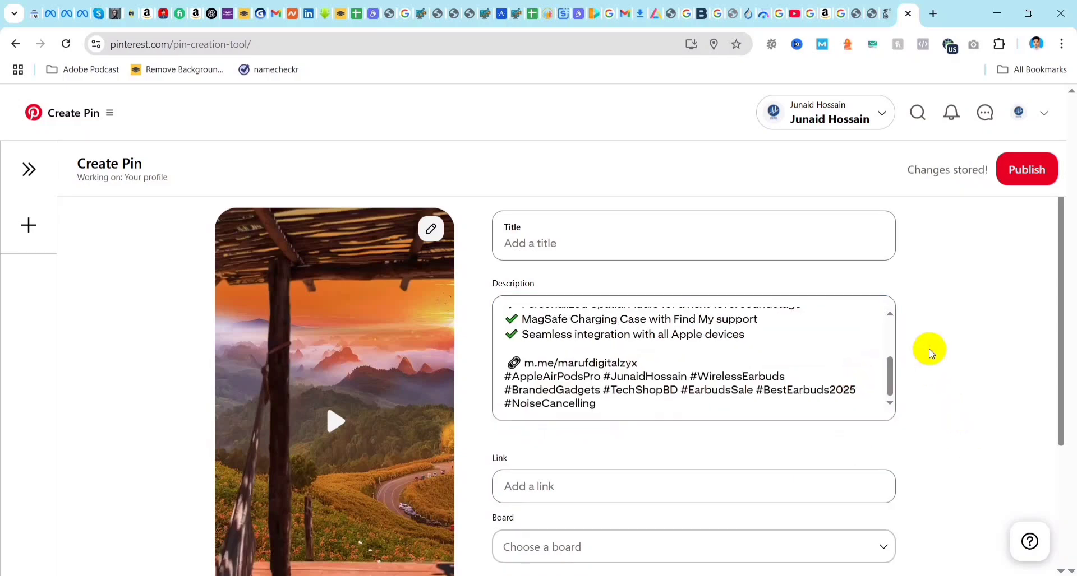
# Step: Copy the description's first line, the Apple AirPods Pro 2 availability headline, into the Pin's title
pyautogui.scroll(5, 622, 381)
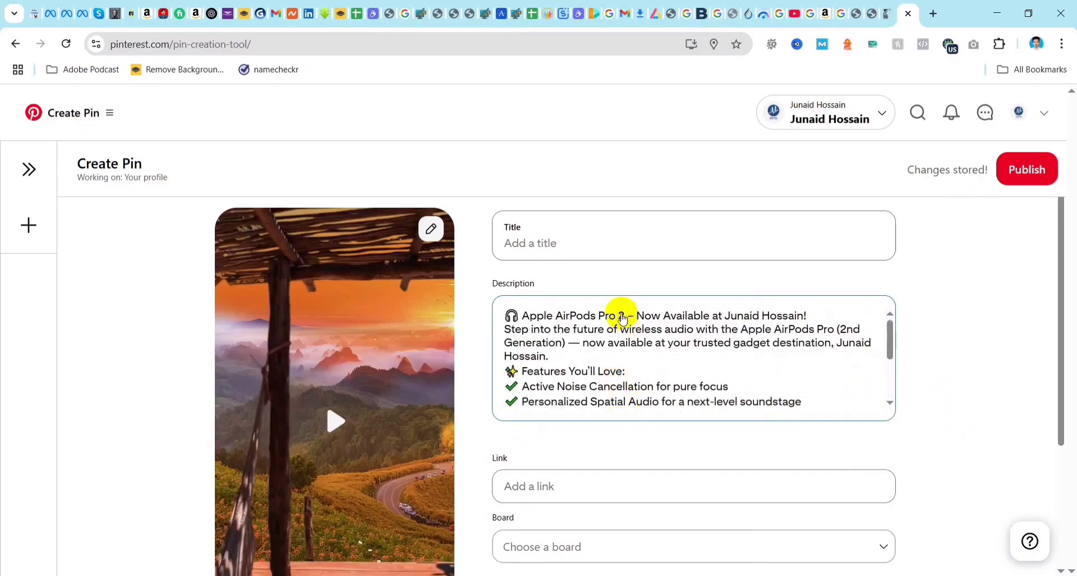
pyautogui.scroll(-10, 622, 318)
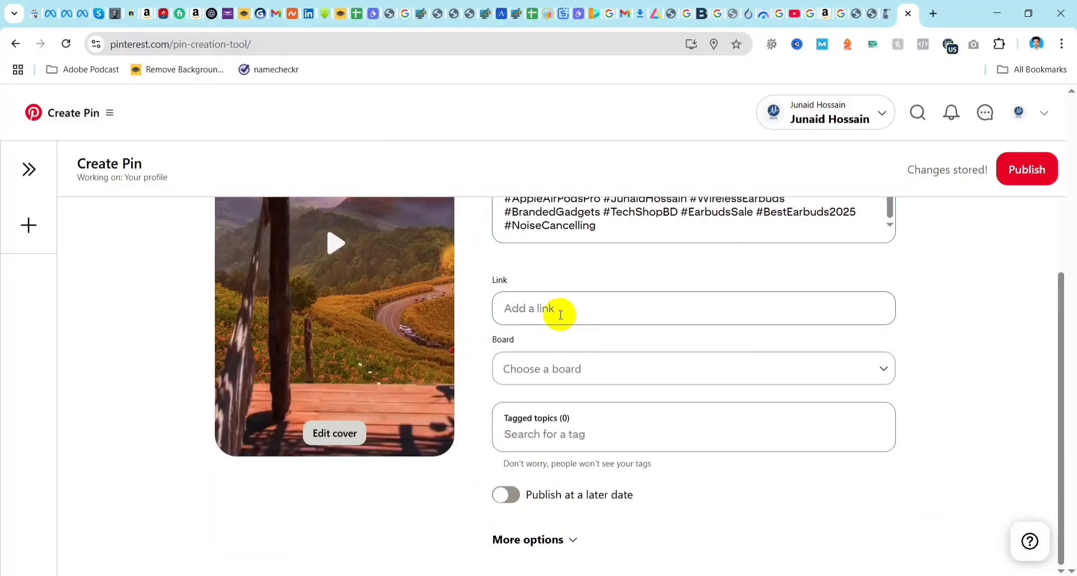
pyautogui.scroll(3, 560, 316)
pyautogui.scroll(5, 579, 359)
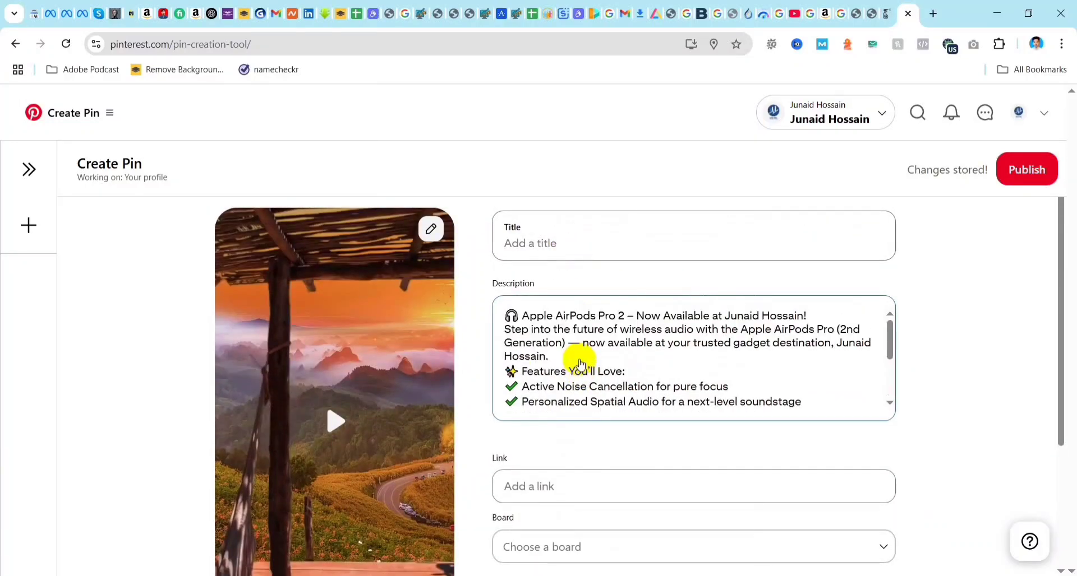
pyautogui.click(799, 316)
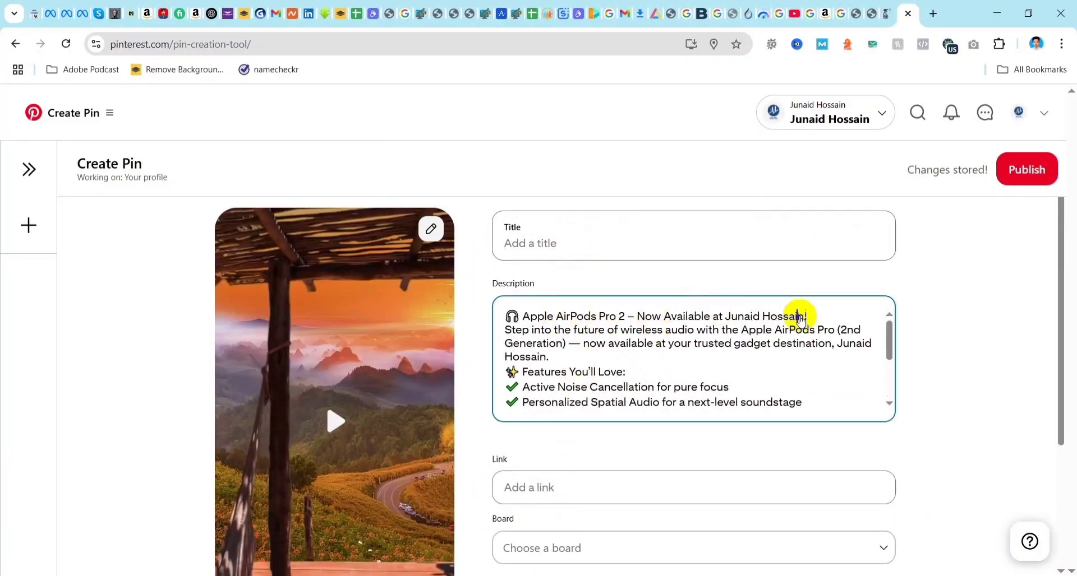
pyautogui.moveTo(805, 317); pyautogui.dragTo(512, 319)
pyautogui.hotkey('ctrl', 'c')
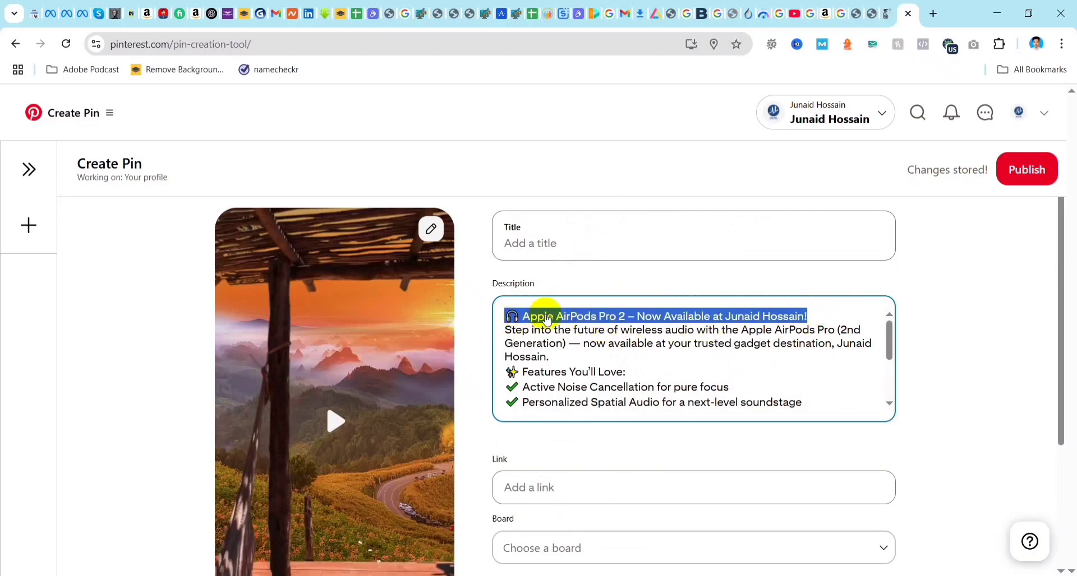
pyautogui.click(552, 242)
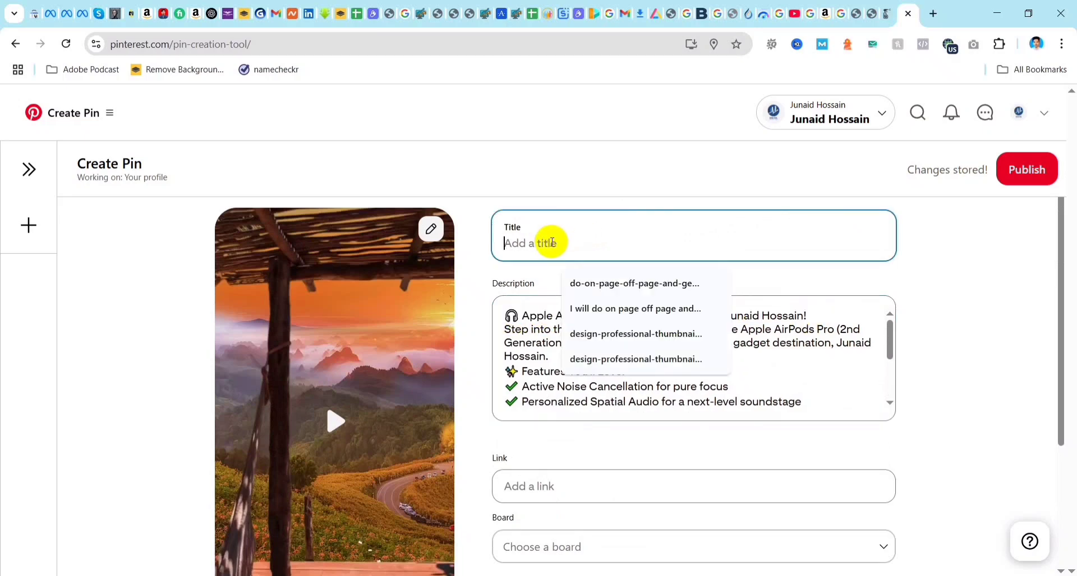
pyautogui.hotkey('ctrl', 'v')
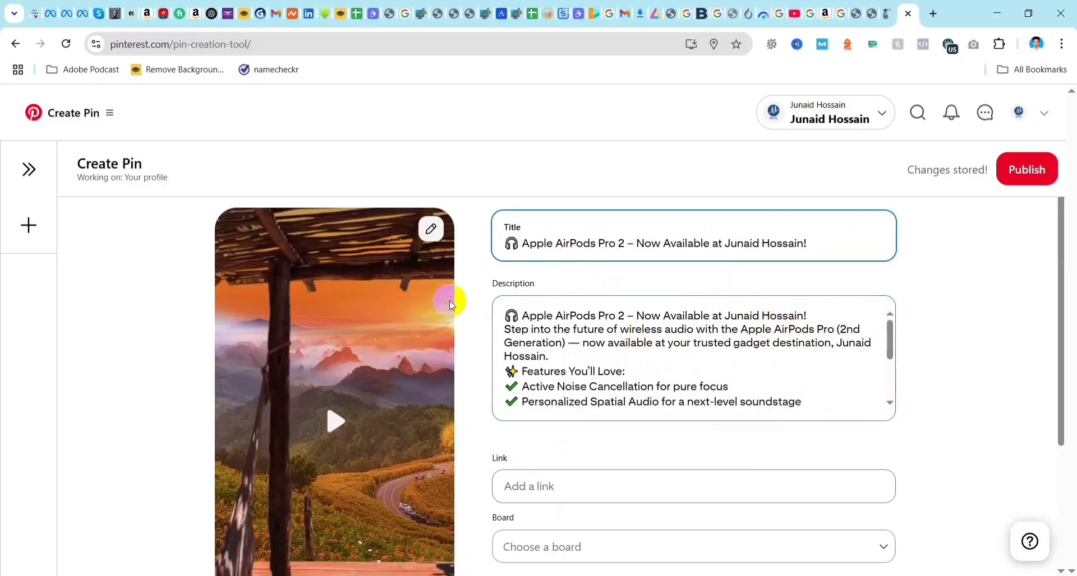
# Step: Switch to the Amazon page for the Canon EOS R6 Mark II Body, generate its short affiliate link and copy it
pyautogui.scroll(-2, 373, 352)
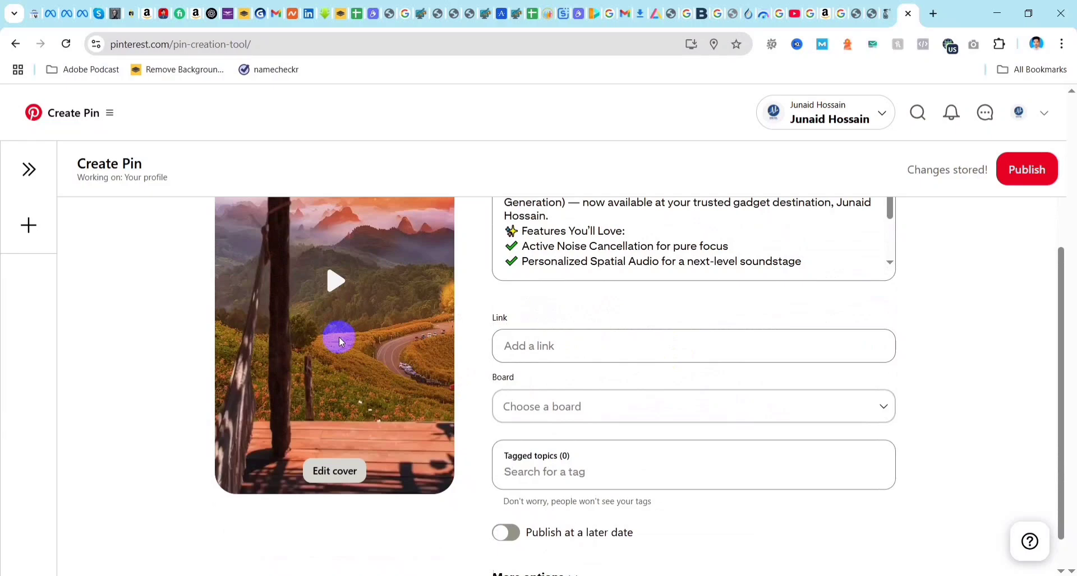
pyautogui.click(534, 348)
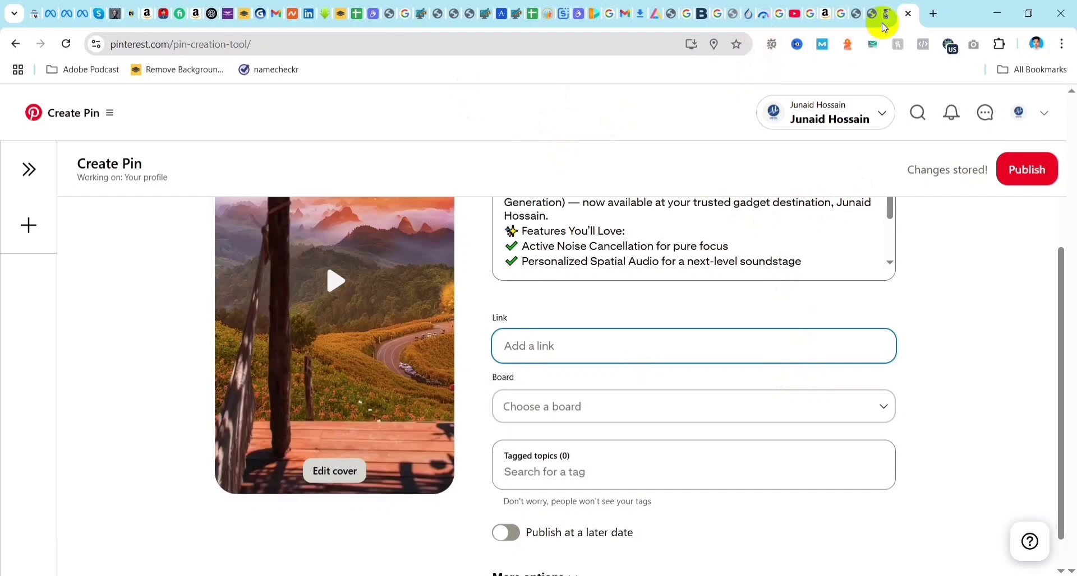
pyautogui.click(825, 13)
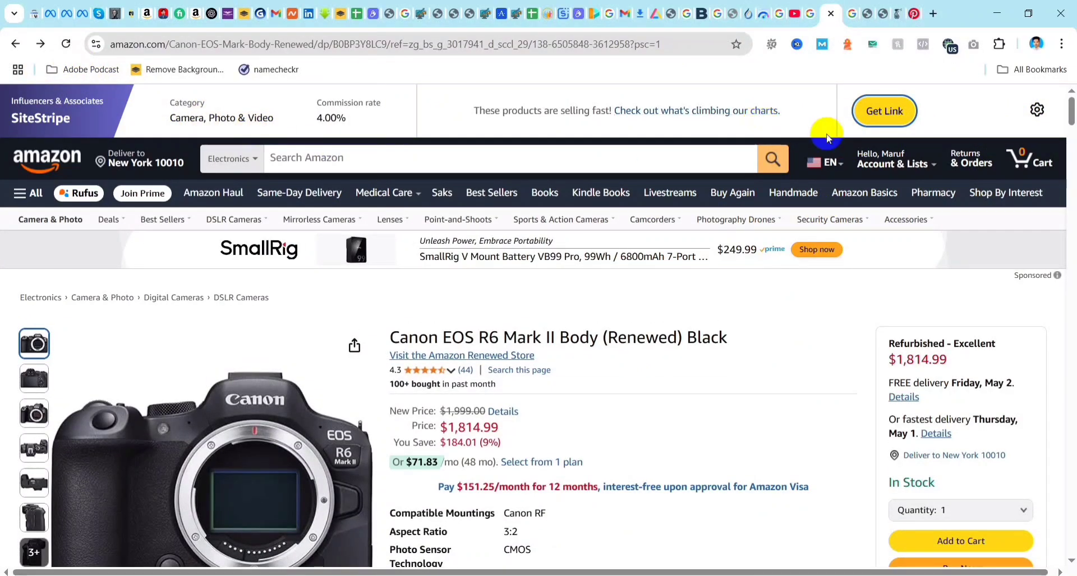
pyautogui.click(885, 111)
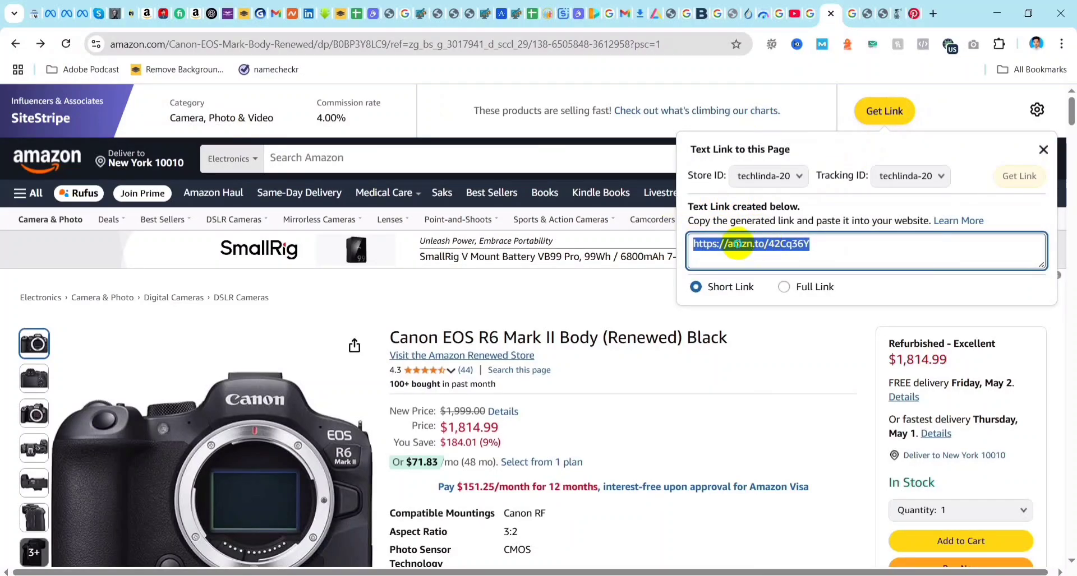
pyautogui.rightClick(769, 251)
pyautogui.click(792, 259)
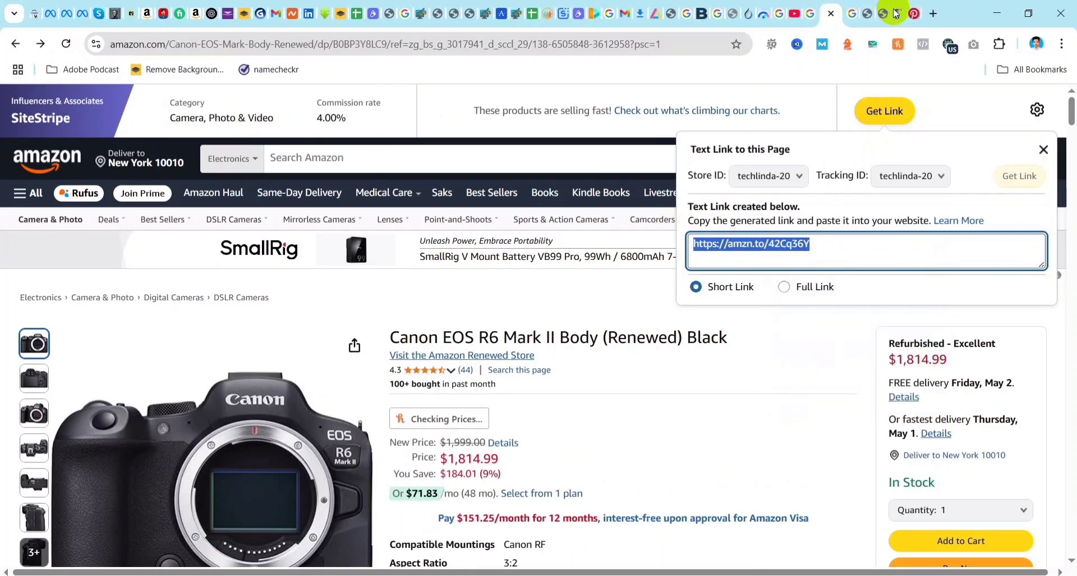
pyautogui.click(913, 13)
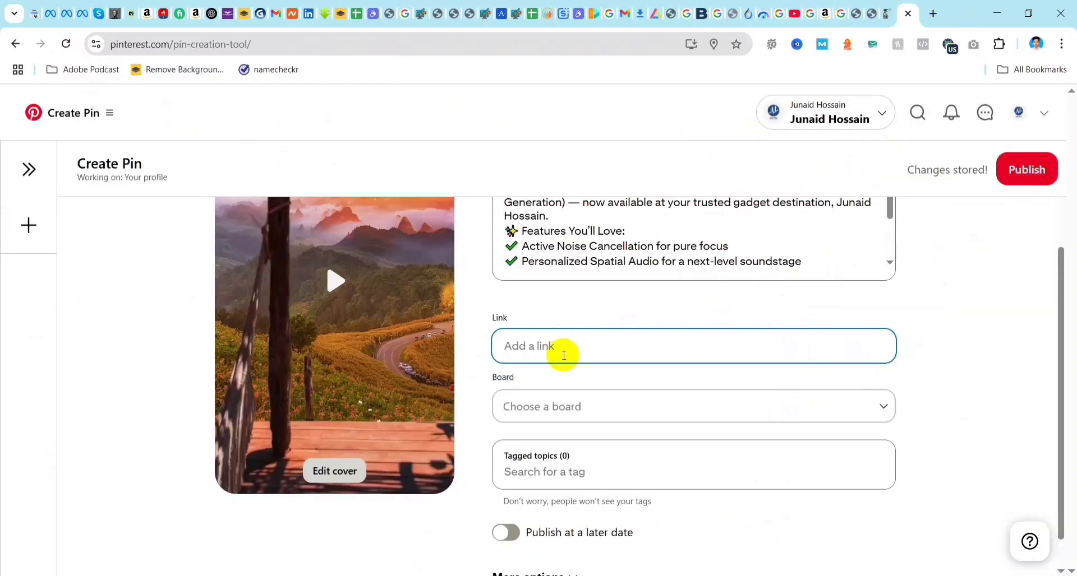
pyautogui.hotkey('ctrl', 'v')
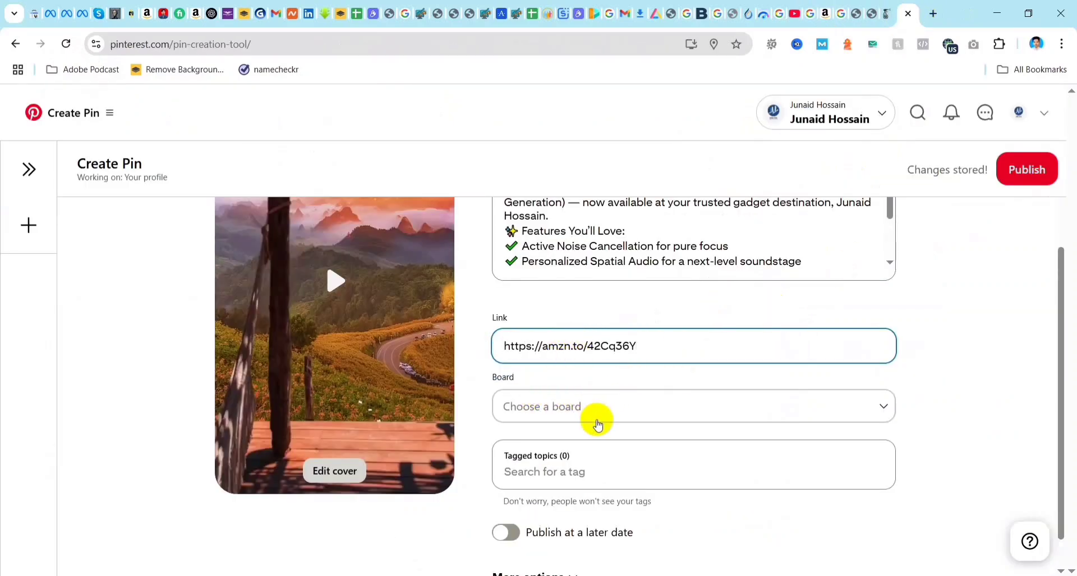
pyautogui.click(878, 411)
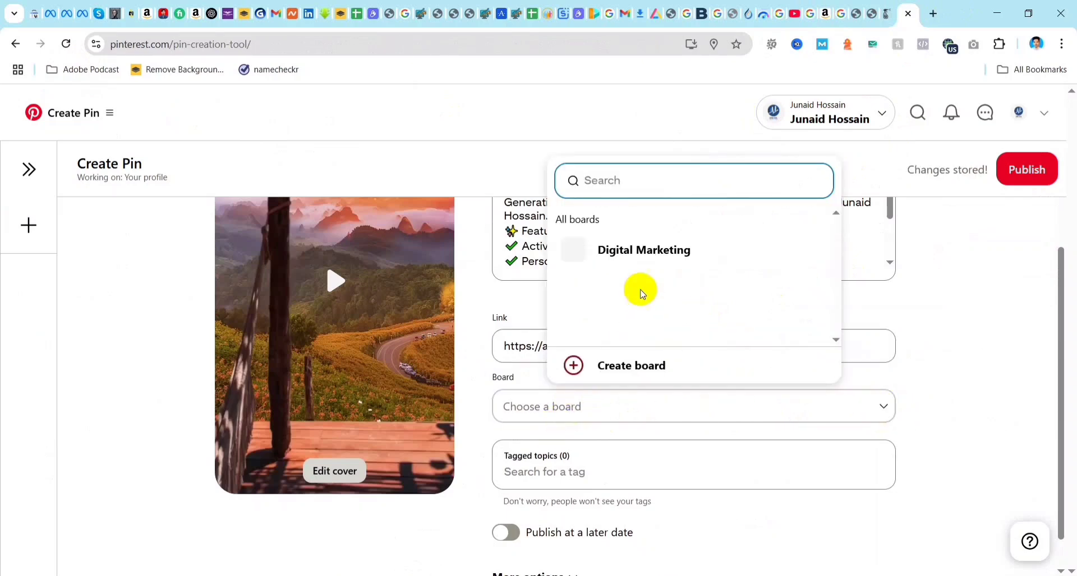
pyautogui.click(608, 252)
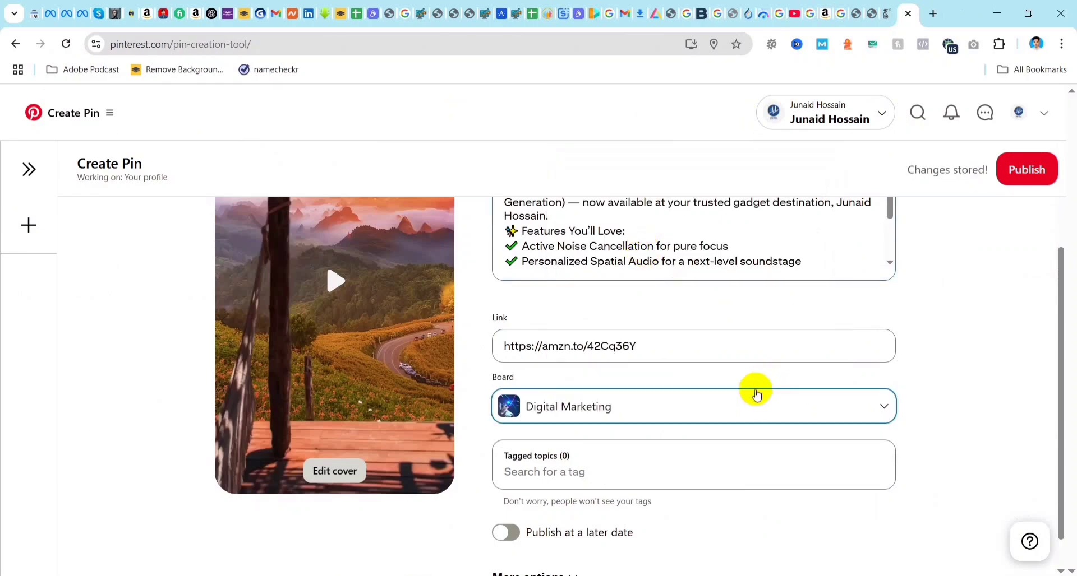
# Step: Copy AppleAirPodsPro without its hash sign from the description's hashtags and enter it in the tagged topics, followed by a comma
pyautogui.scroll(-1, 756, 395)
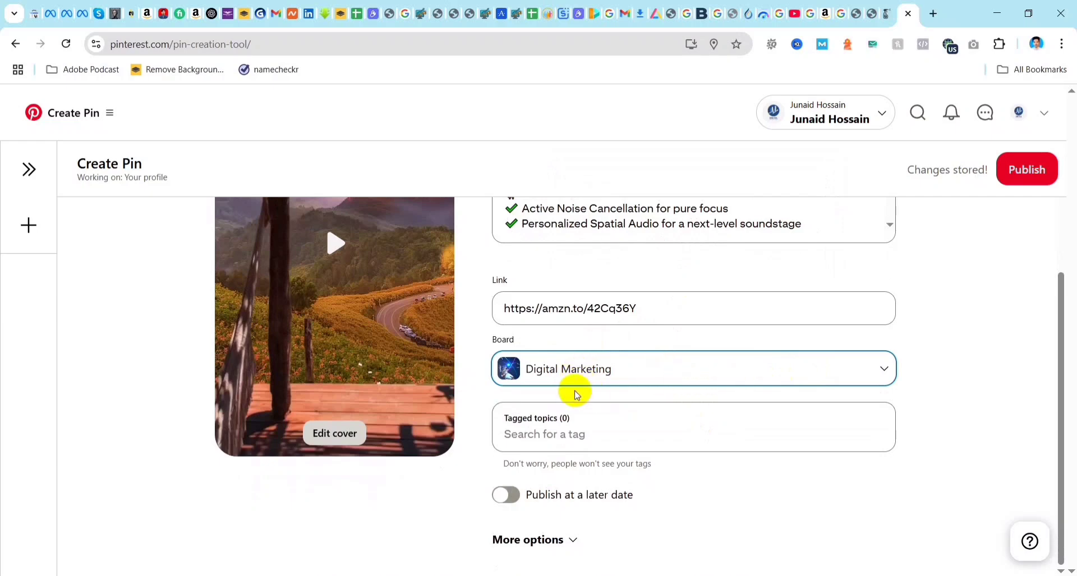
pyautogui.click(535, 436)
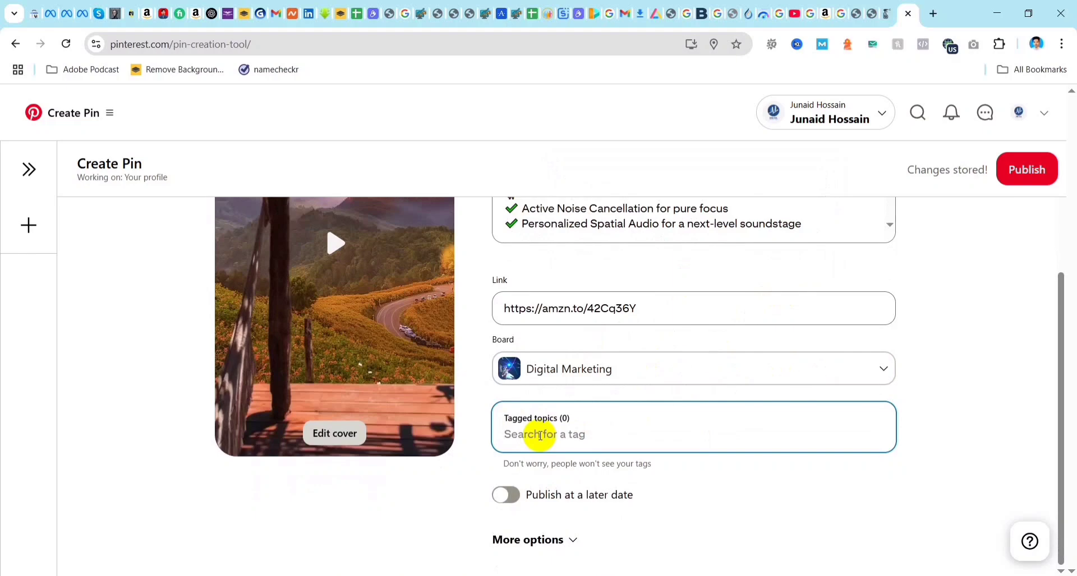
pyautogui.scroll(3, 634, 252)
pyautogui.scroll(-5, 630, 249)
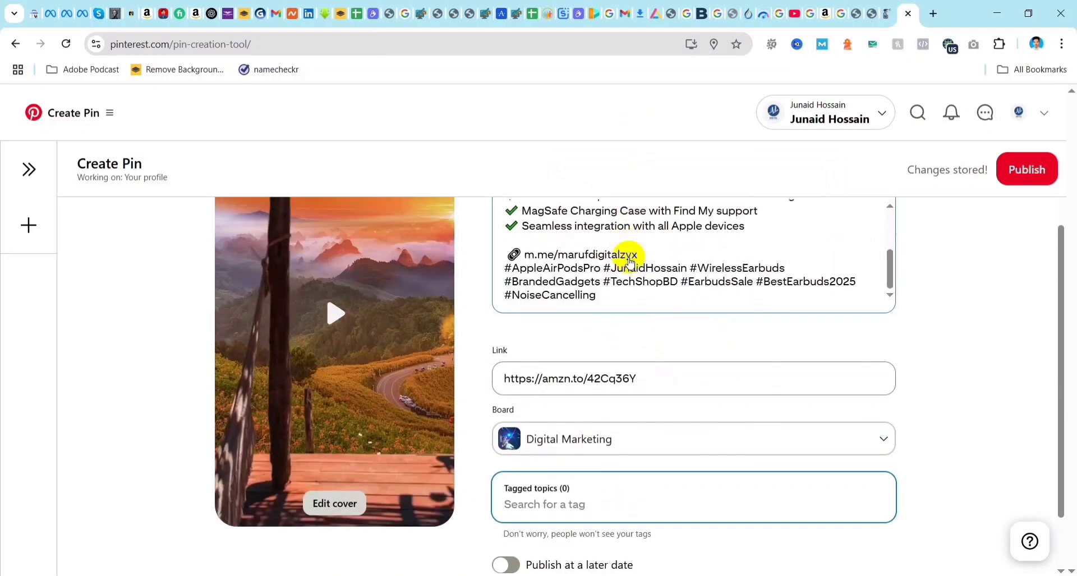
pyautogui.click(596, 271)
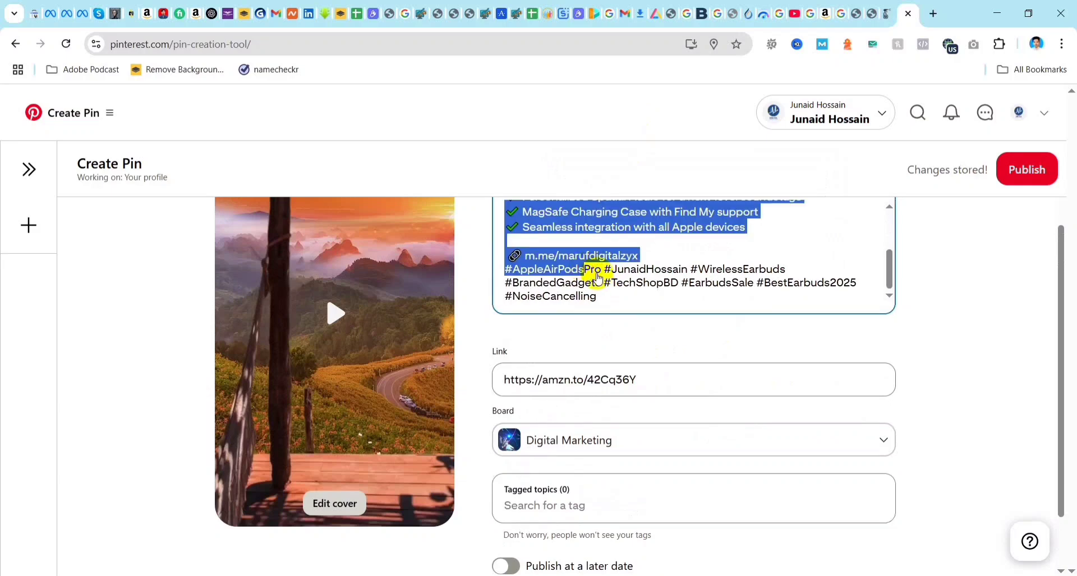
pyautogui.click(597, 276)
pyautogui.moveTo(600, 274); pyautogui.dragTo(519, 275)
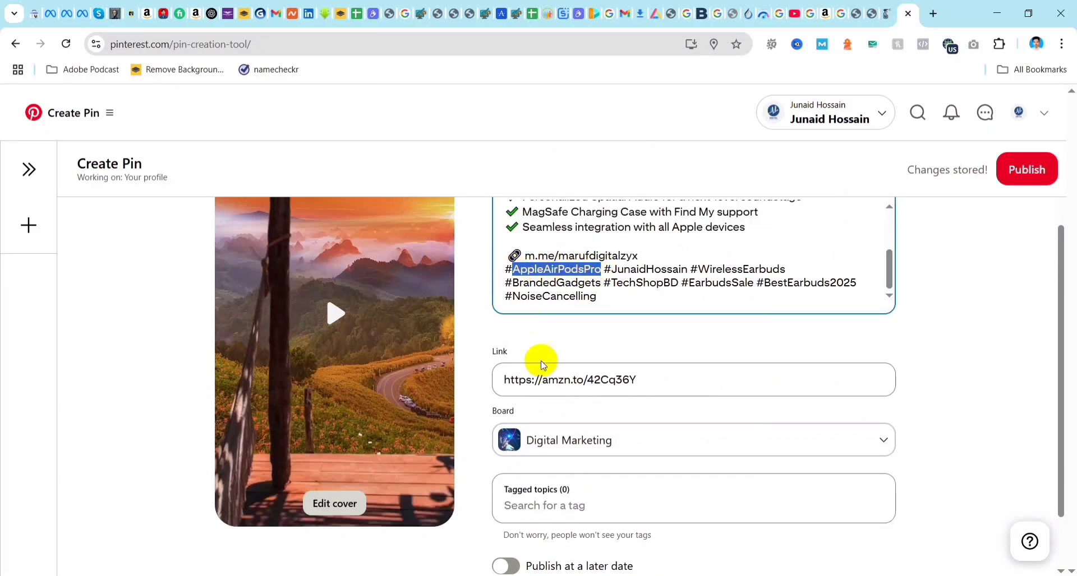
pyautogui.click(540, 506)
pyautogui.write('AppleAirPodsPro')
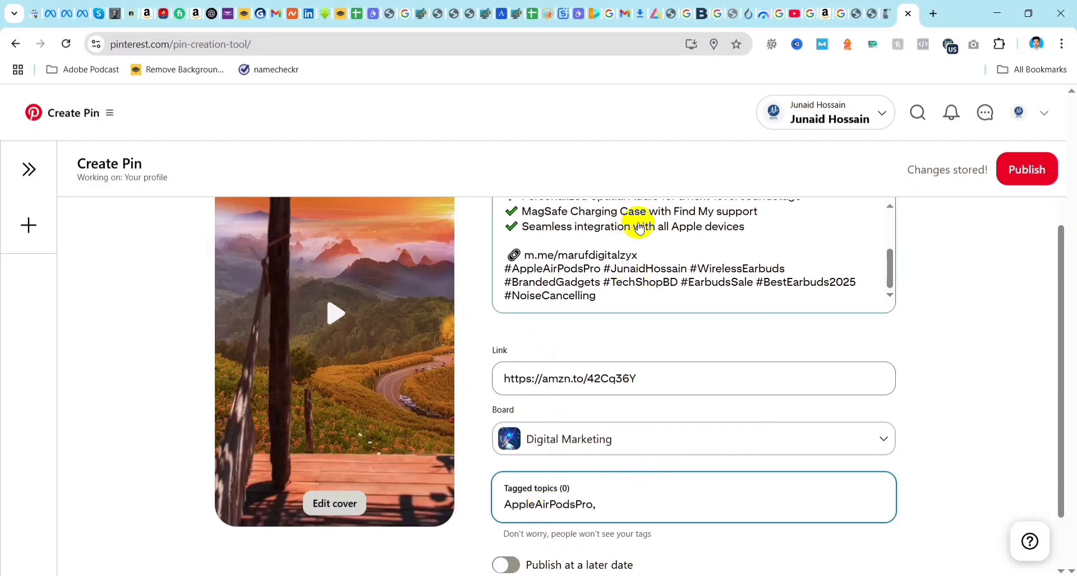
# Step: Copy the name hashtag that follows #AppleAirPodsPro, without its hash sign, from the description into the tagged topics, followed by a comma
pyautogui.moveTo(604, 272); pyautogui.dragTo(683, 273)
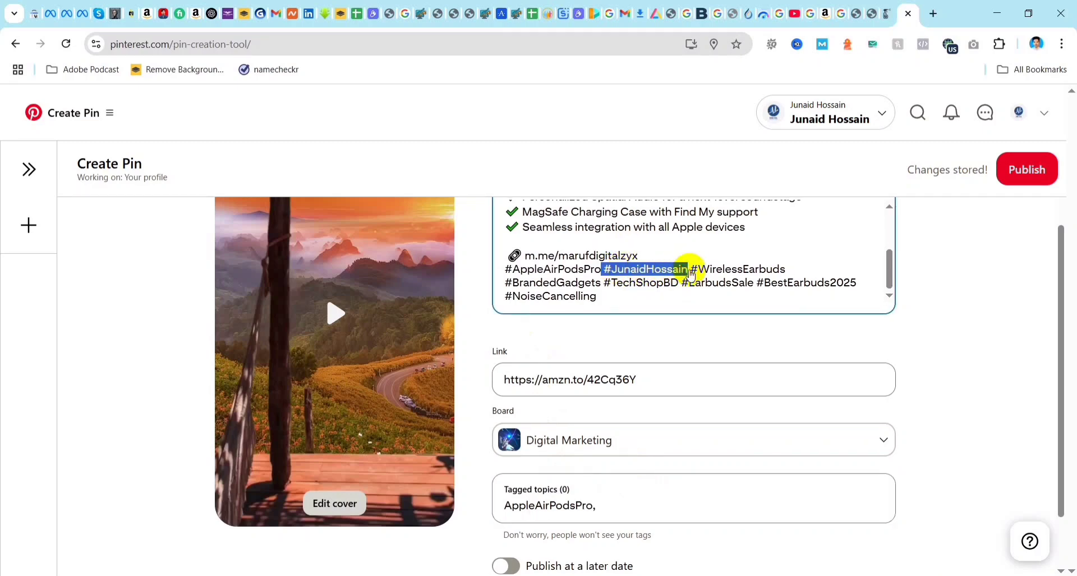
pyautogui.click(690, 274)
pyautogui.moveTo(688, 274); pyautogui.dragTo(614, 273)
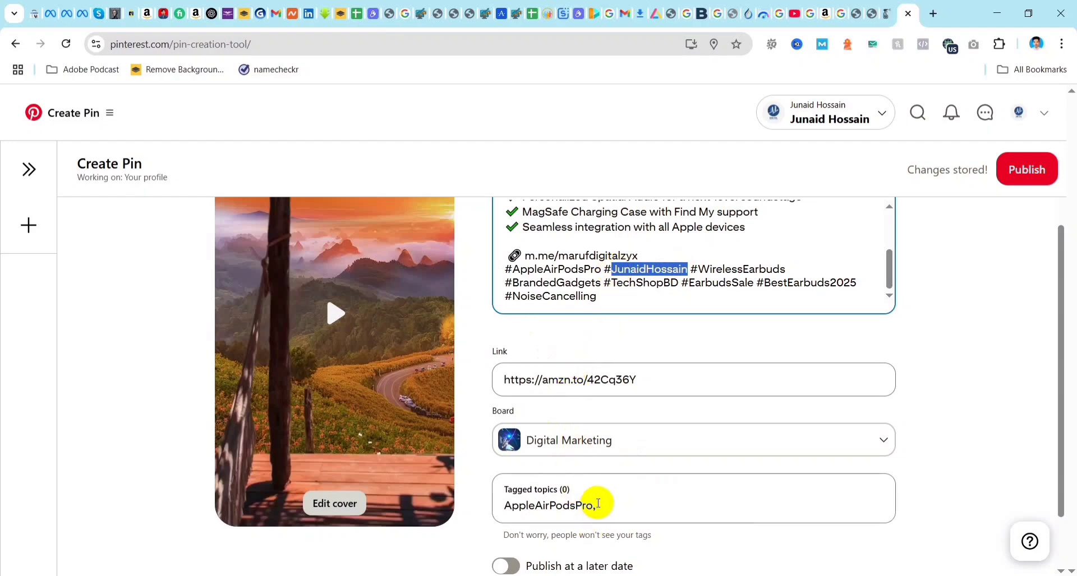
pyautogui.click(626, 512)
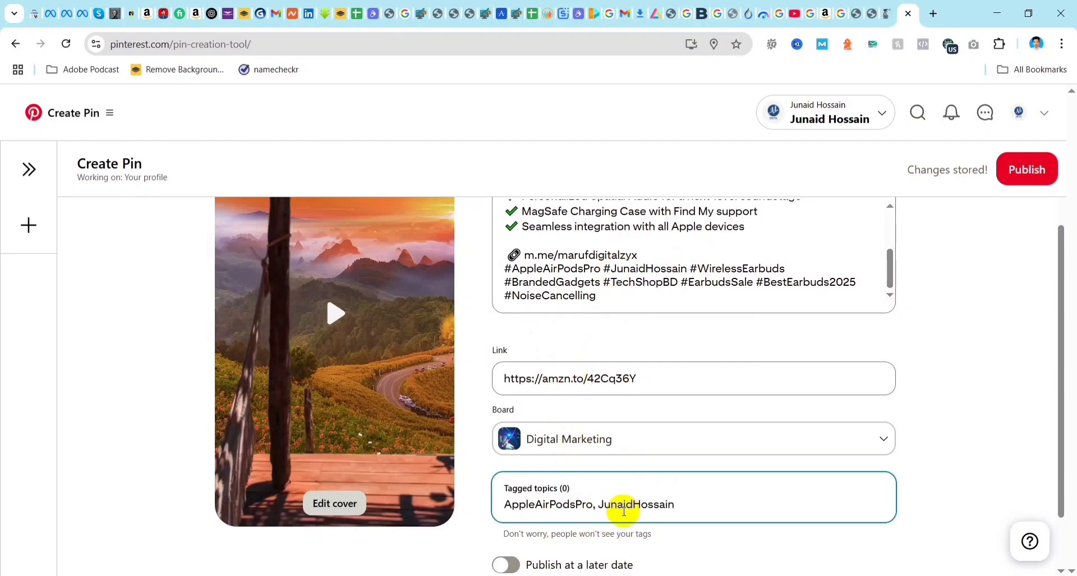
pyautogui.write(',')
# Step: Try the option to publish the Pin at a later date, view its date calendar, and switch the option back off
pyautogui.scroll(-1, 1039, 413)
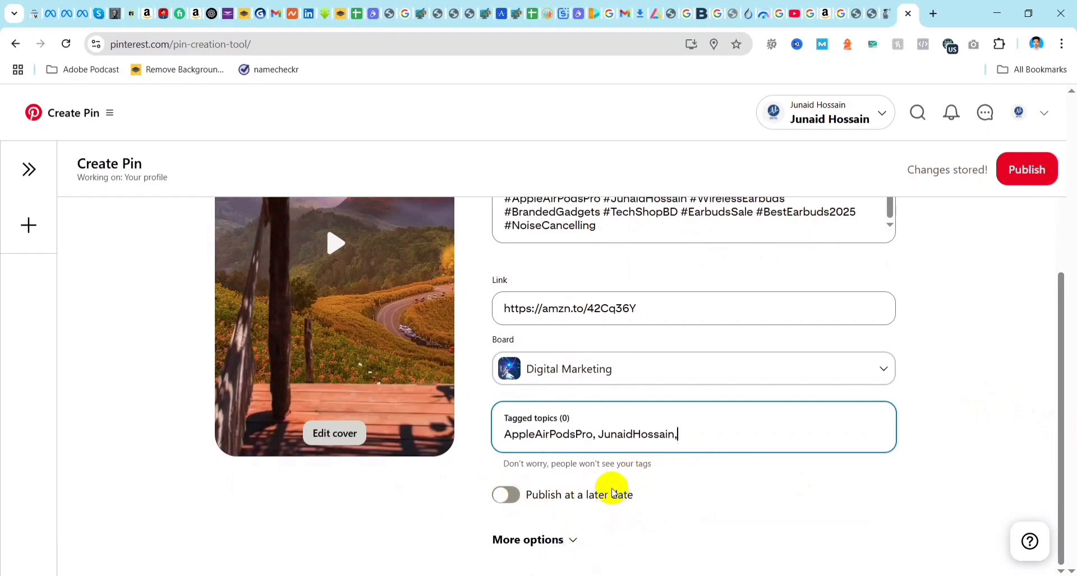
pyautogui.click(516, 496)
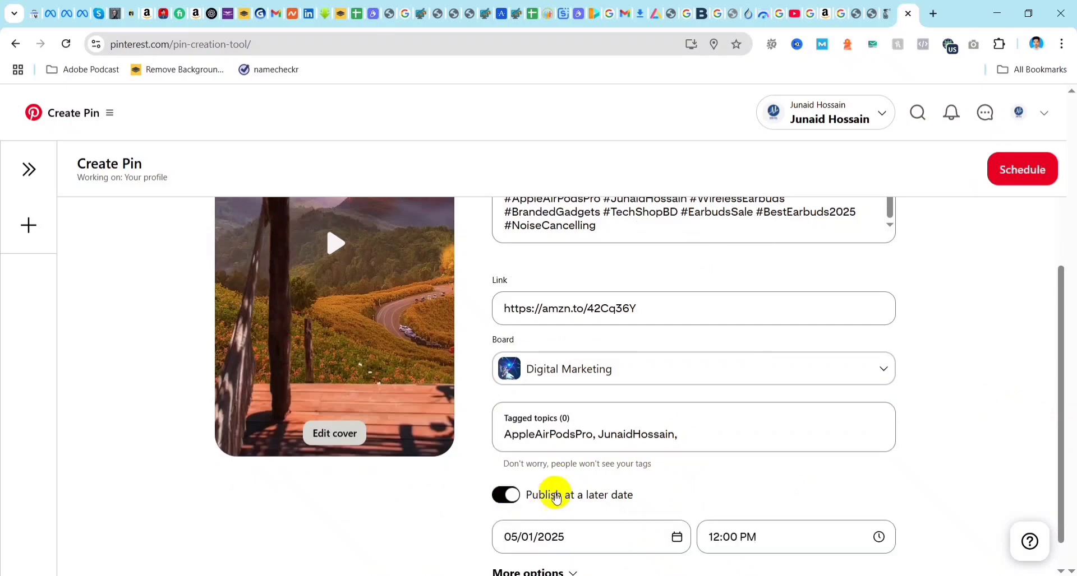
pyautogui.scroll(-1, 577, 523)
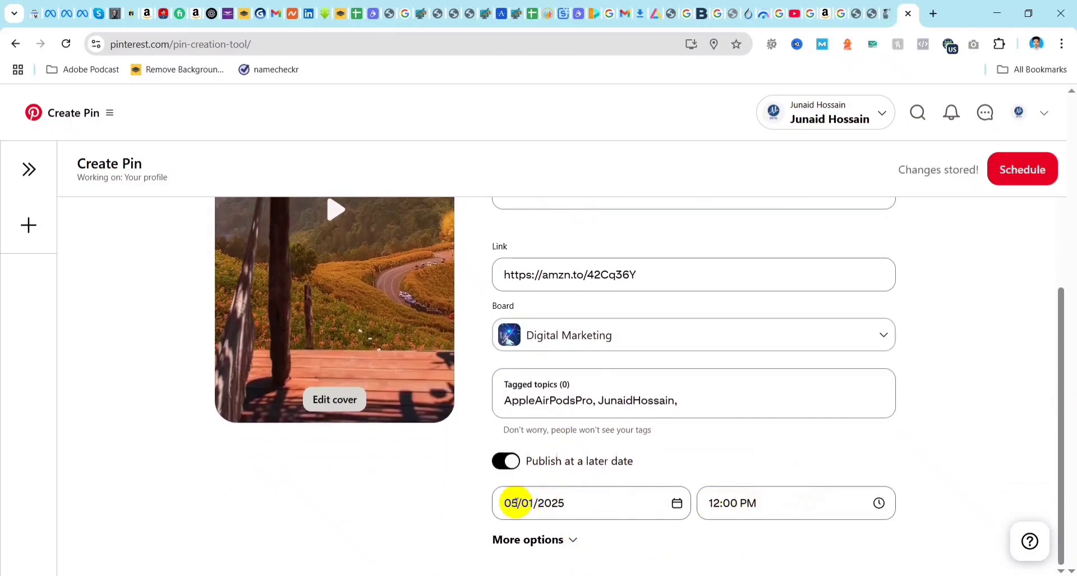
pyautogui.click(514, 503)
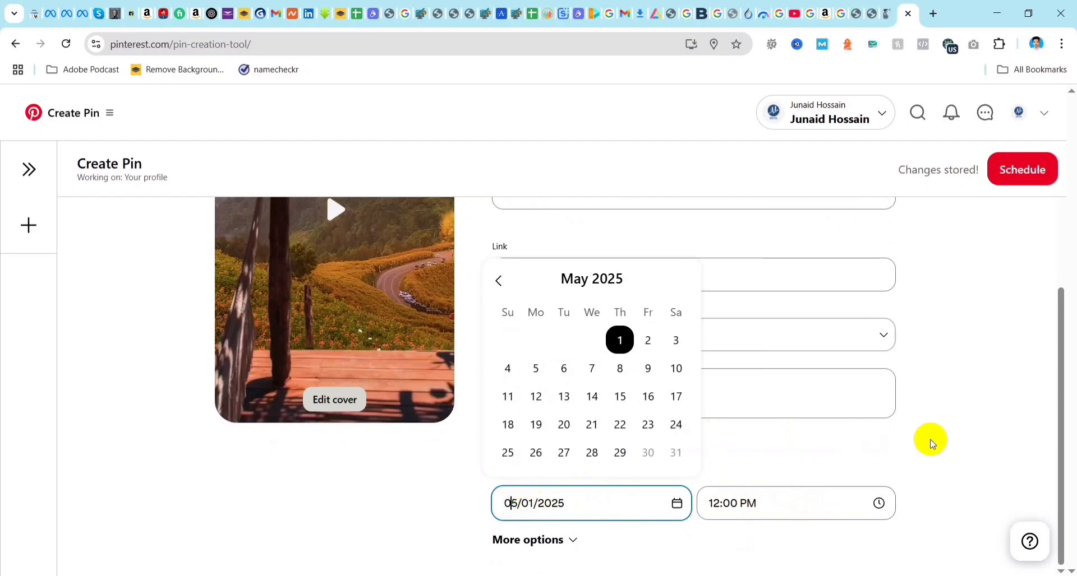
pyautogui.click(975, 437)
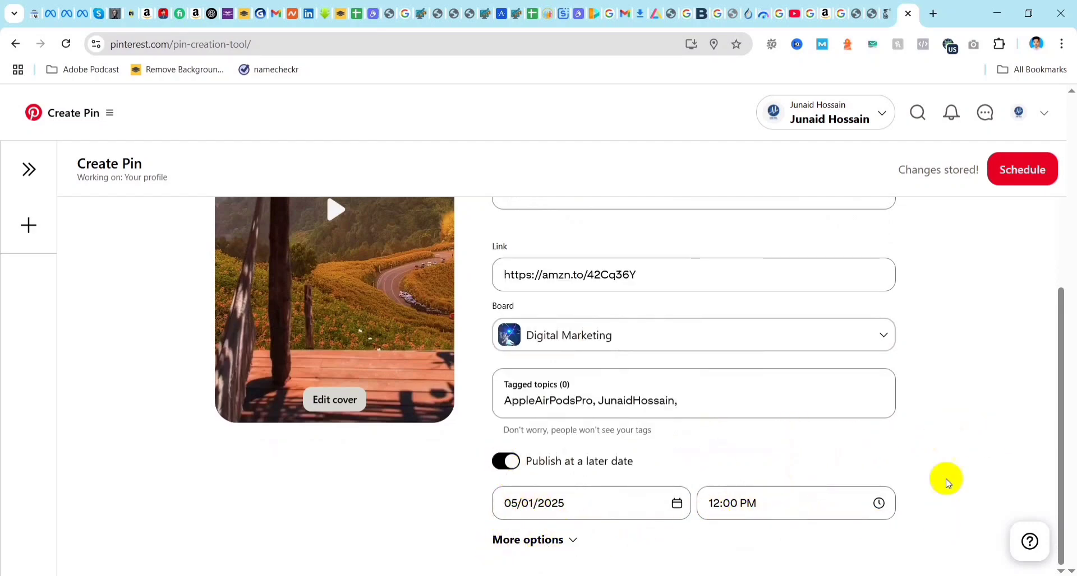
pyautogui.click(503, 462)
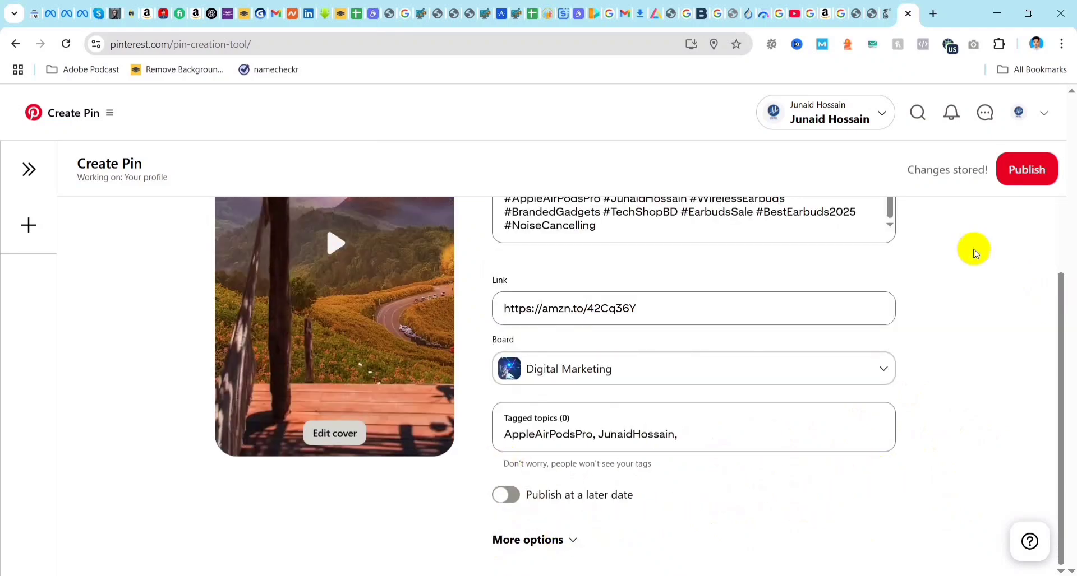
# Step: Publish the video Pin immediately and dismiss the browser extension promotion
pyautogui.scroll(3, 925, 300)
pyautogui.click(1027, 175)
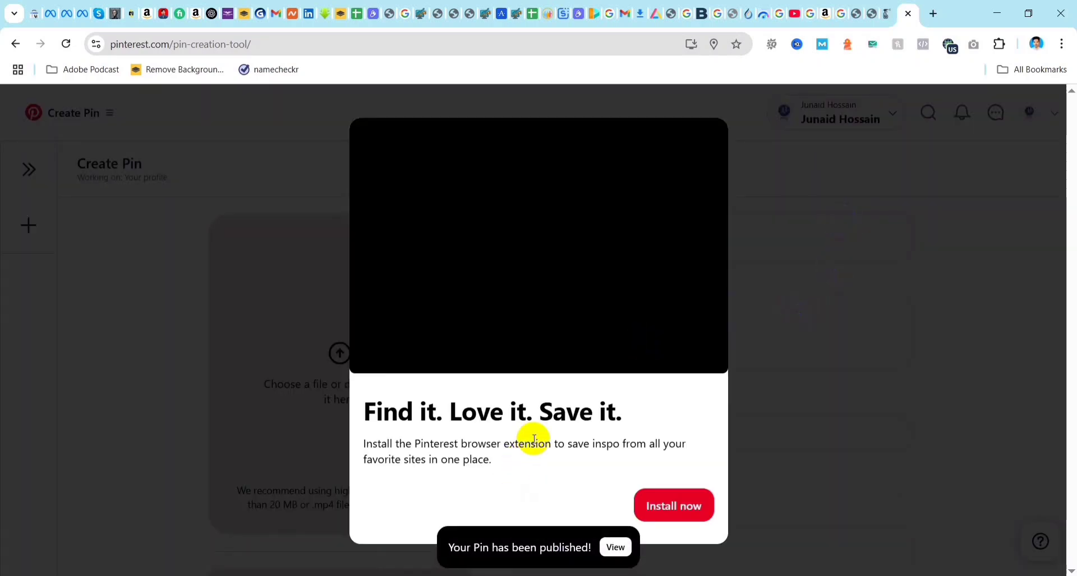
pyautogui.doubleClick(429, 425)
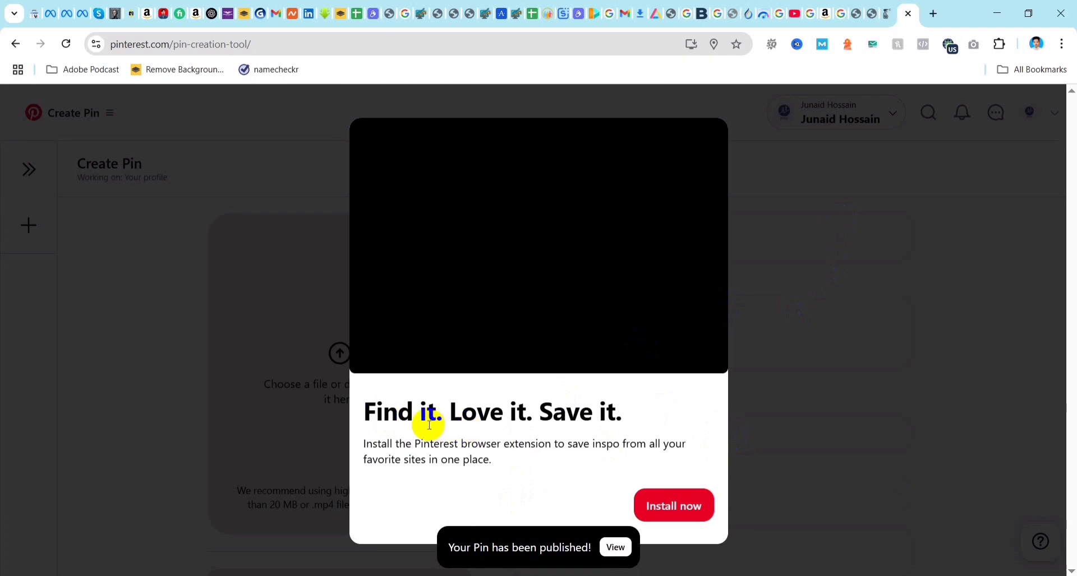
pyautogui.doubleClick(606, 416)
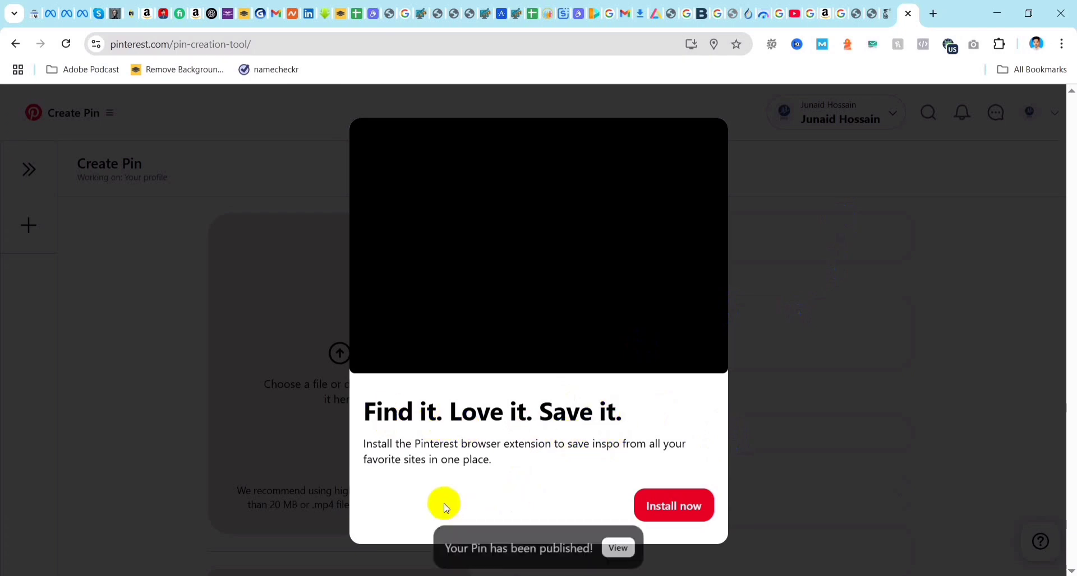
pyautogui.click(895, 235)
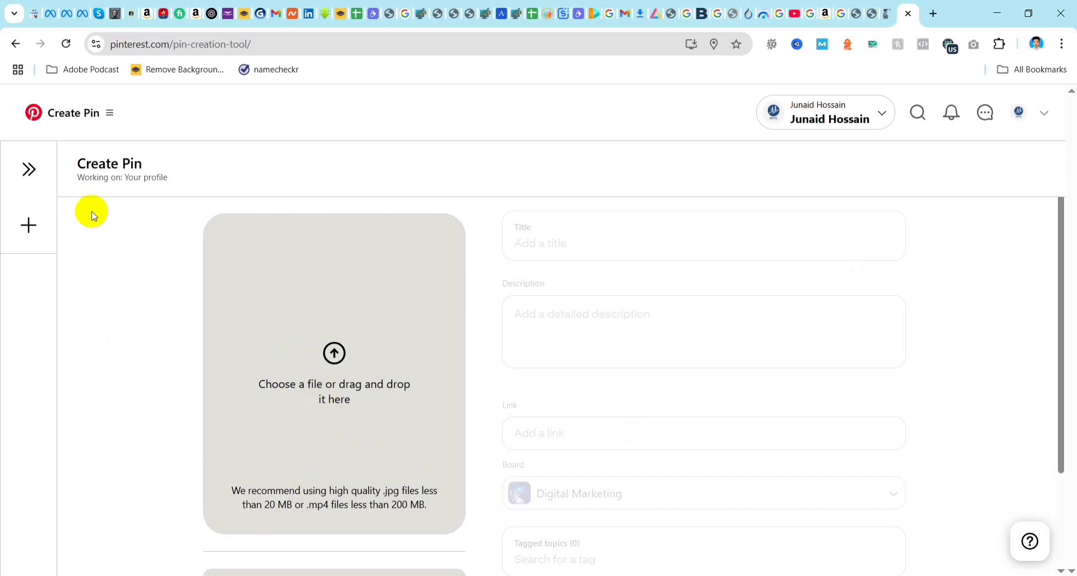
pyautogui.scroll(-1, 393, 343)
pyautogui.scroll(1, 354, 345)
pyautogui.scroll(-2, 340, 381)
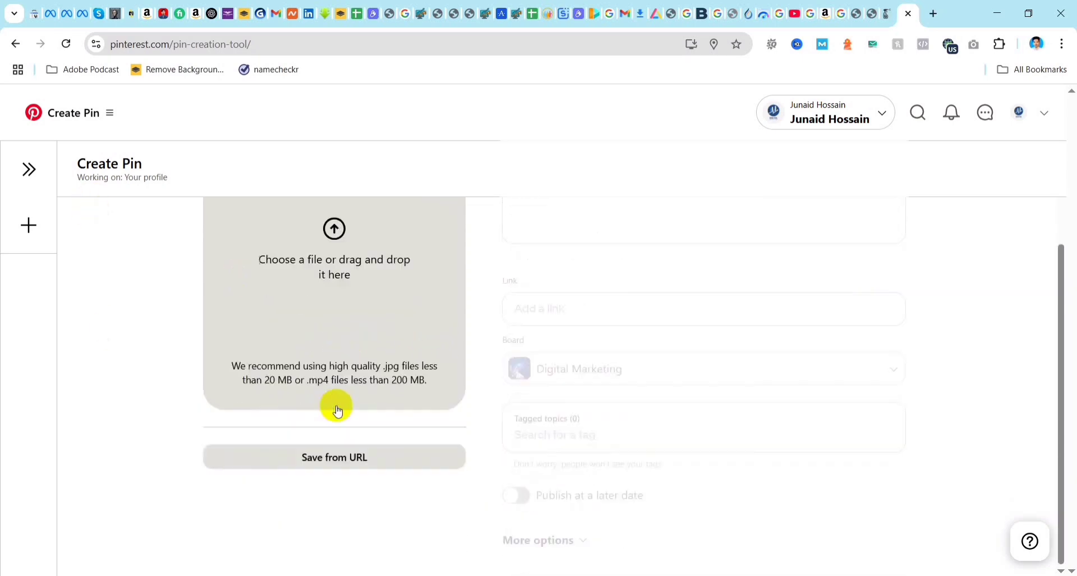
pyautogui.scroll(2, 426, 364)
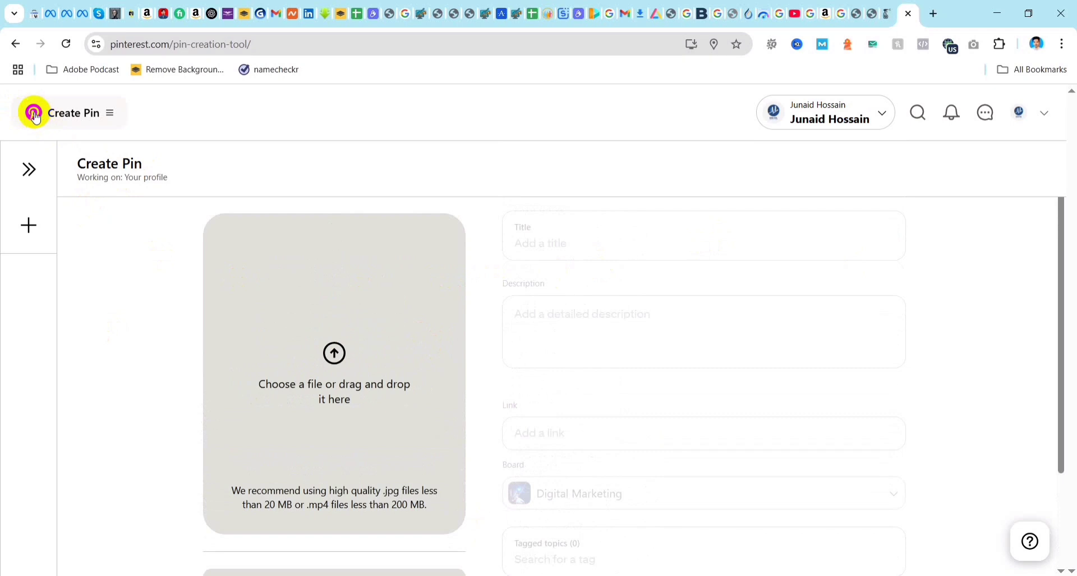
# Step: Open the profile's All Pins collection and look over the published video Pin and the saved Pins
pyautogui.click(1019, 116)
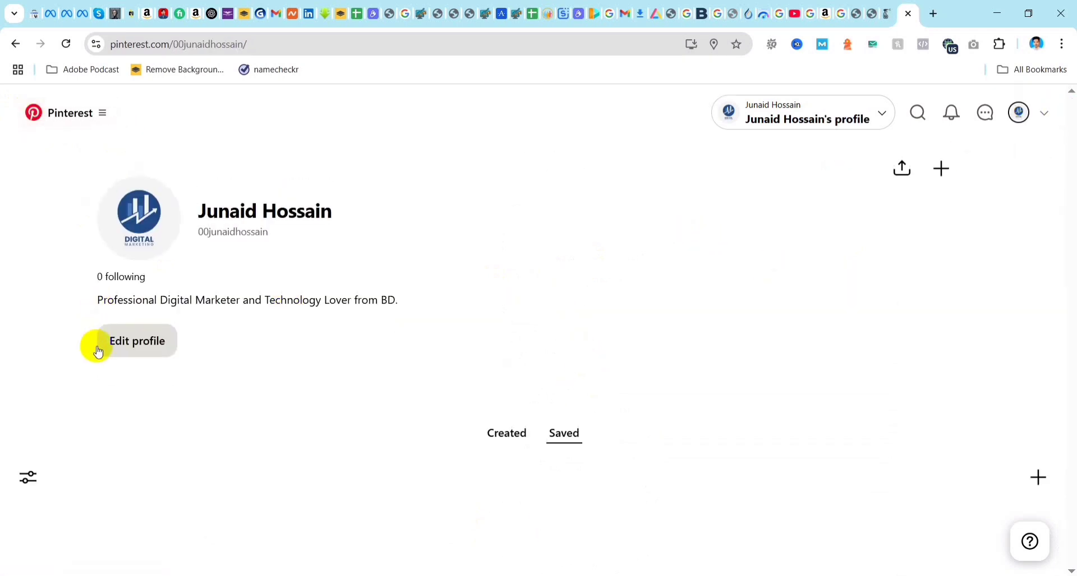
pyautogui.scroll(-2, 247, 434)
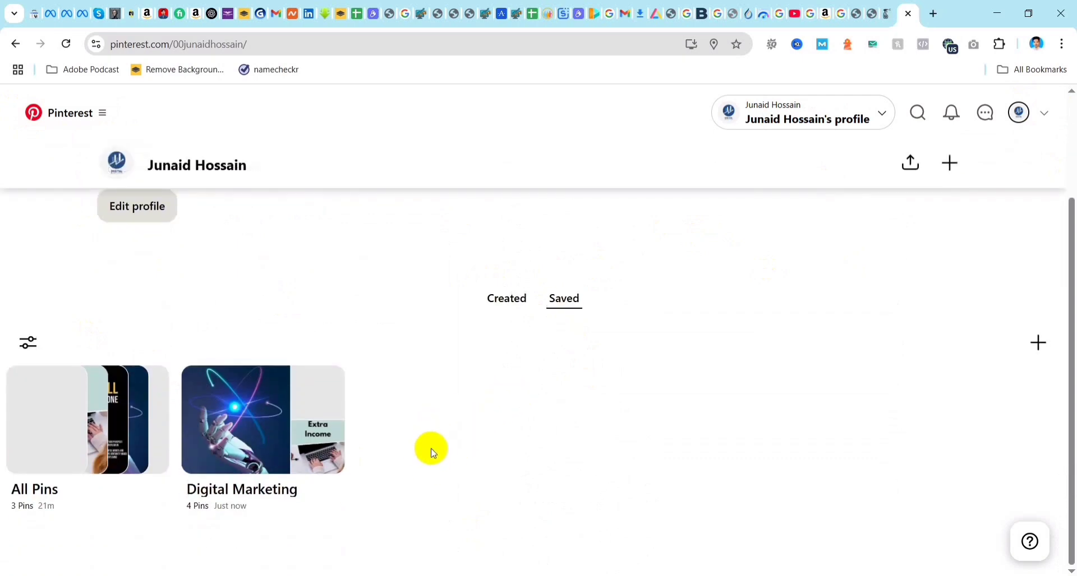
pyautogui.click(83, 440)
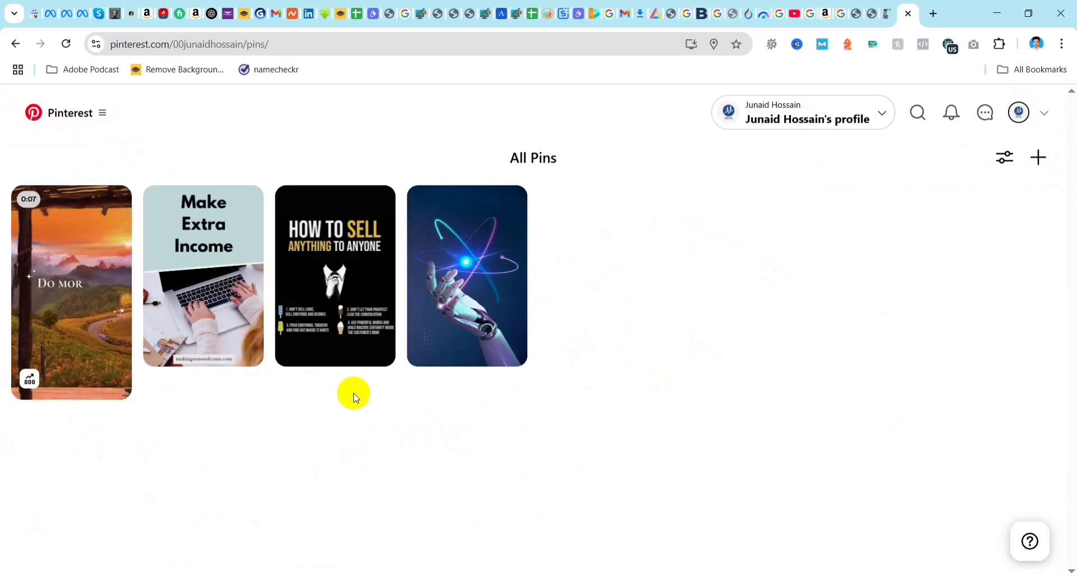
pyautogui.click(98, 350)
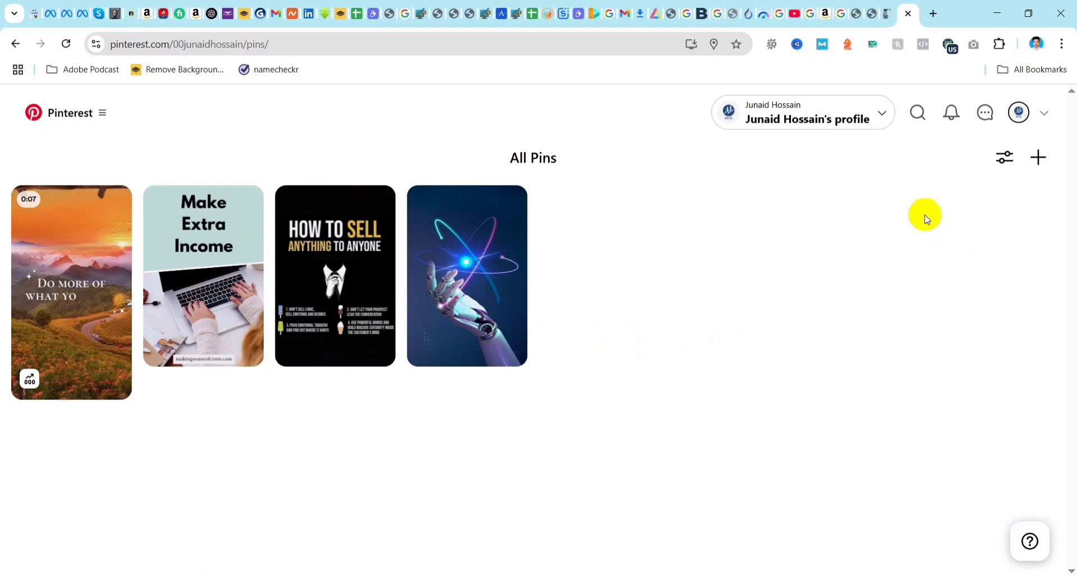
pyautogui.click(437, 328)
pyautogui.moveTo(483, 286)
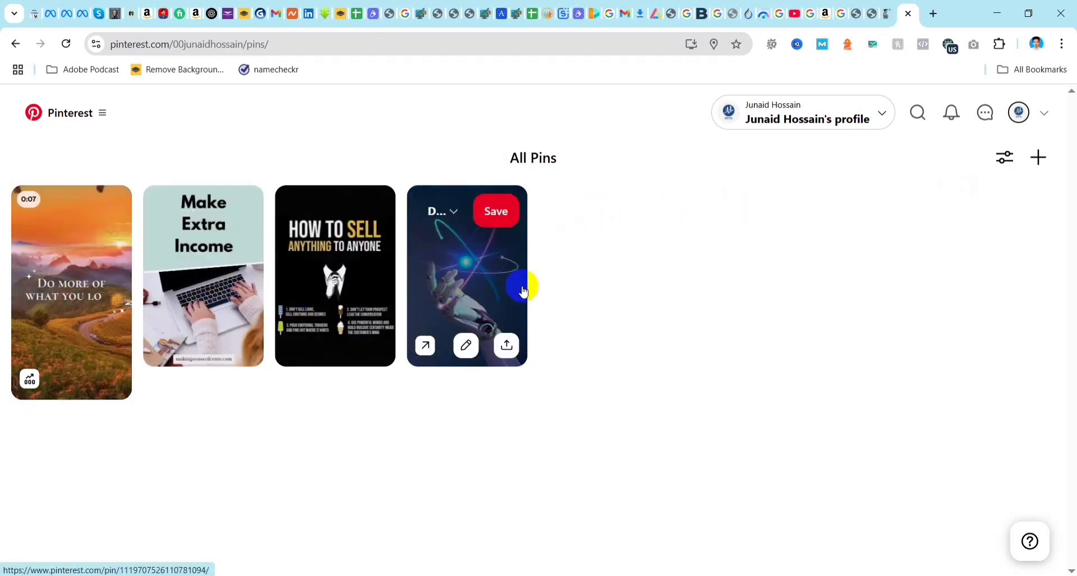